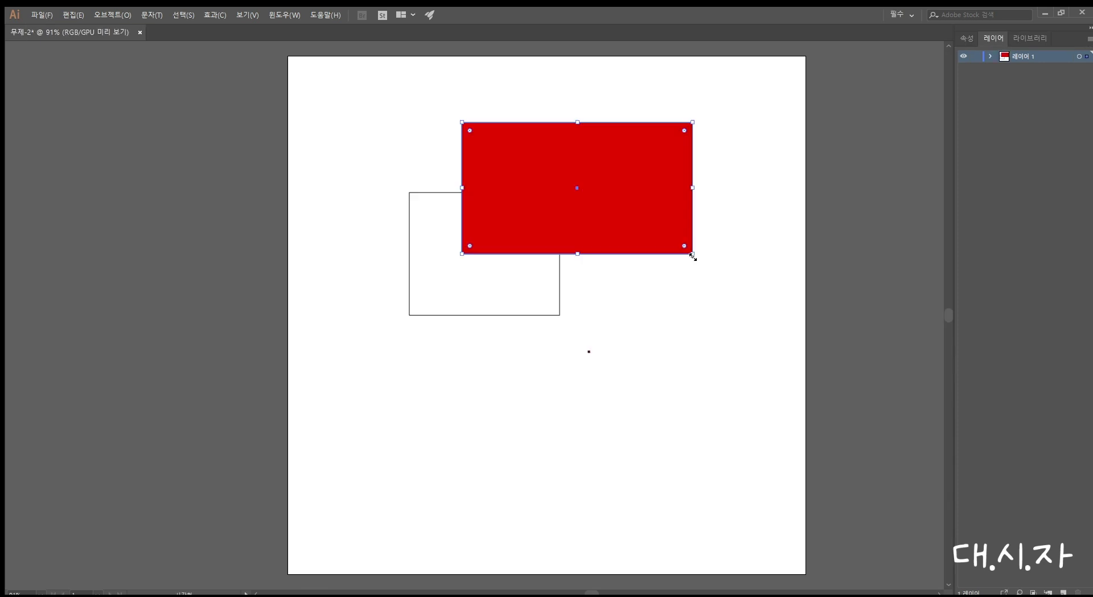
Delete the red rectangle and all the remaining rectangles from the canvas
{"action": "left_click_drag", "start_coordinate": [693, 253], "coordinate": [786, 354]}
{"action": "left_click_drag", "start_coordinate": [787, 307], "coordinate": [467, 179]}
{"action": "key", "text": "ctrl+z"}
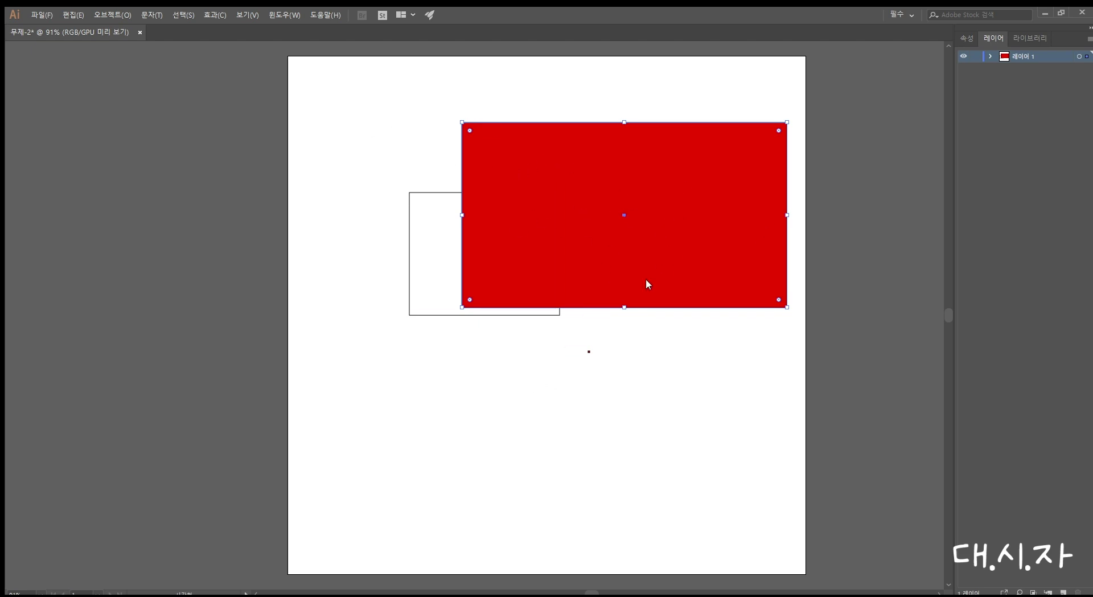
{"action": "key", "text": "Delete"}
{"action": "key", "text": "v"}
{"action": "left_click_drag", "start_coordinate": [632, 176], "coordinate": [466, 354]}
{"action": "key", "text": "Delete"}
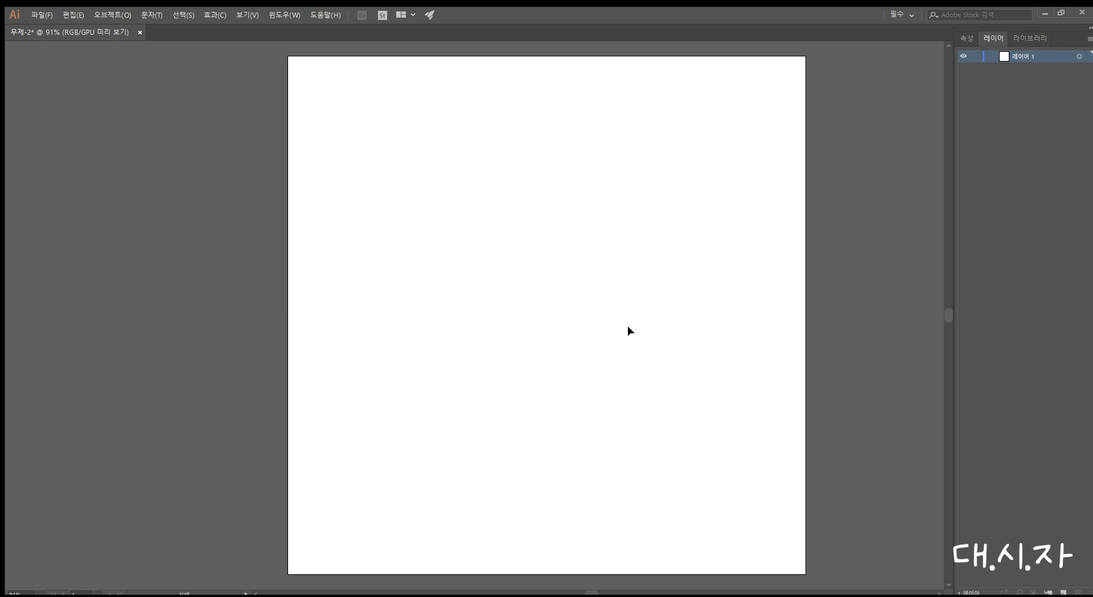
Alt-drag the first artboard downward to create its copy, '02 - 대지 1 사본', below it
{"action": "scroll", "coordinate": [456, 254], "scroll_direction": "down", "scroll_amount": 3}
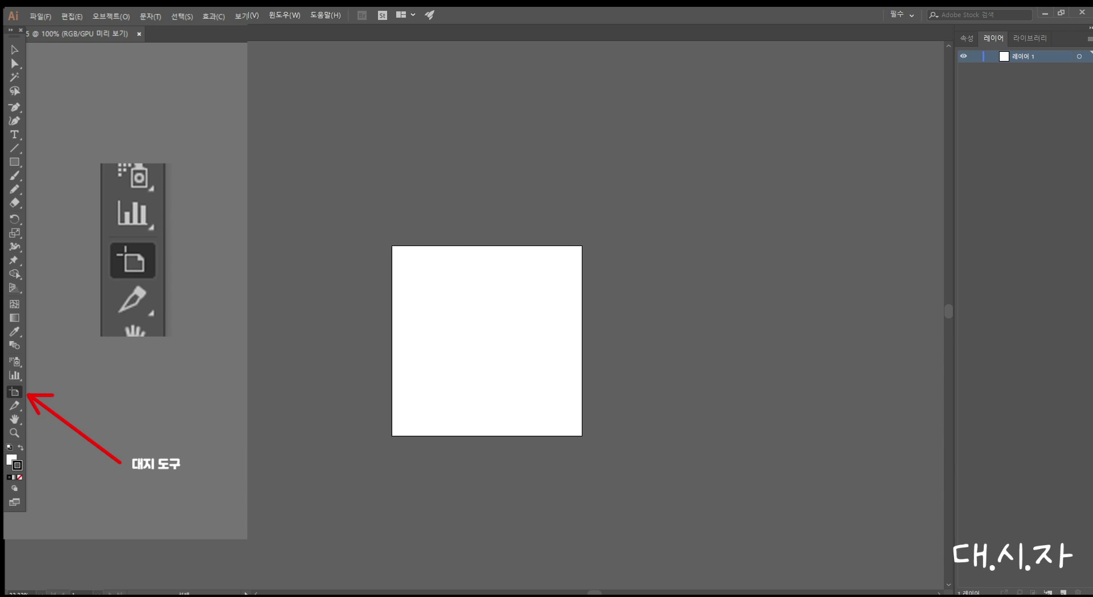
{"action": "key", "text": "shift+o"}
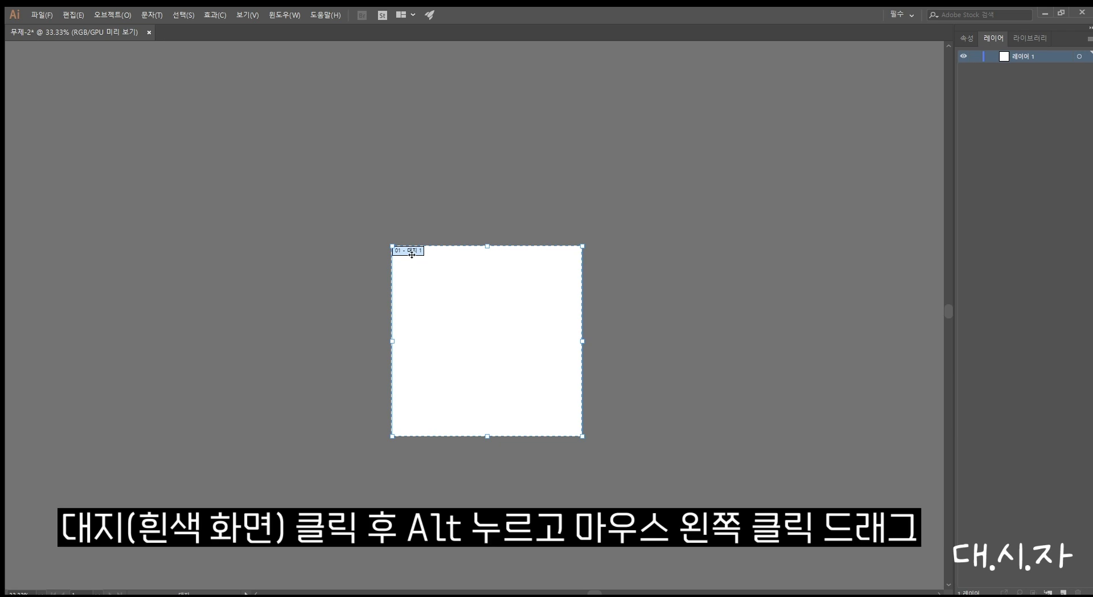
{"action": "left_click_drag", "start_coordinate": [412, 254], "coordinate": [412, 340]}
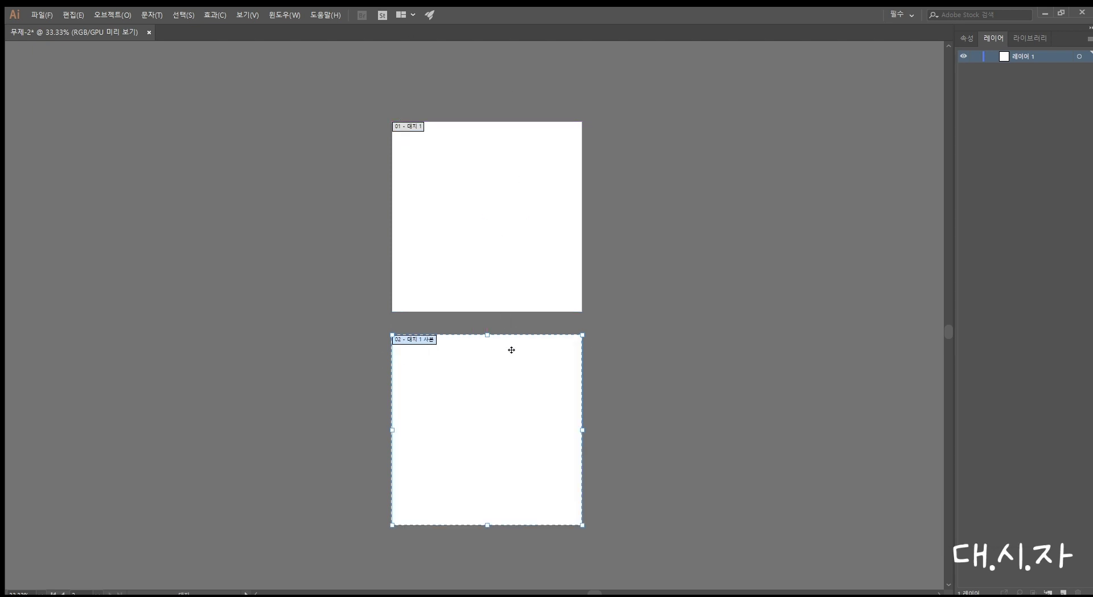
{"action": "left_click", "coordinate": [502, 387], "text": "ctrl+alt"}
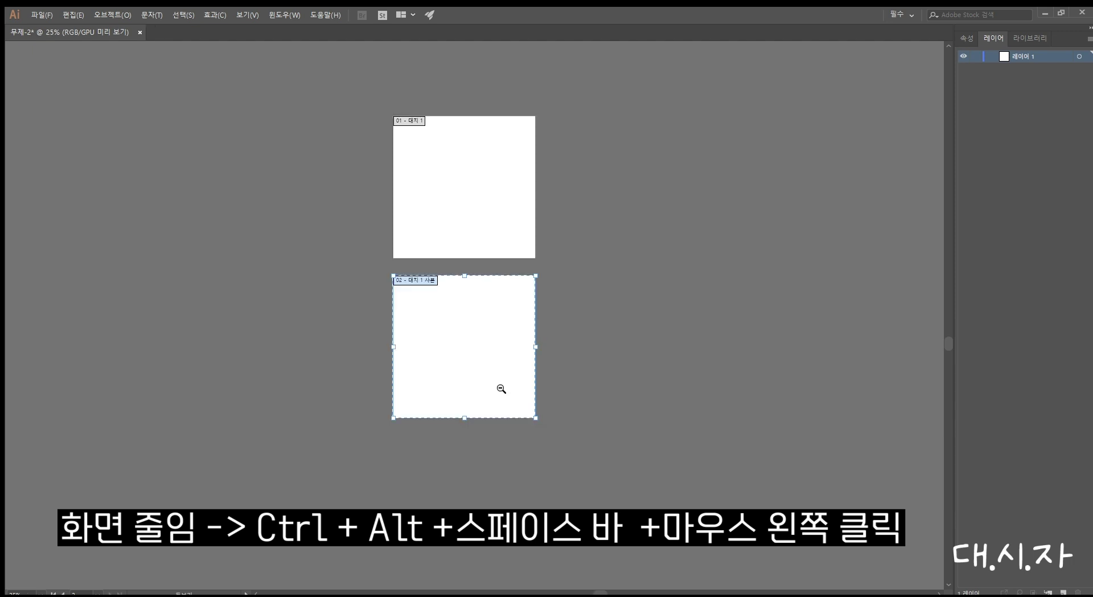
{"action": "left_click", "coordinate": [466, 318], "text": "ctrl+alt"}
{"action": "left_click", "coordinate": [467, 319], "text": "ctrl+alt"}
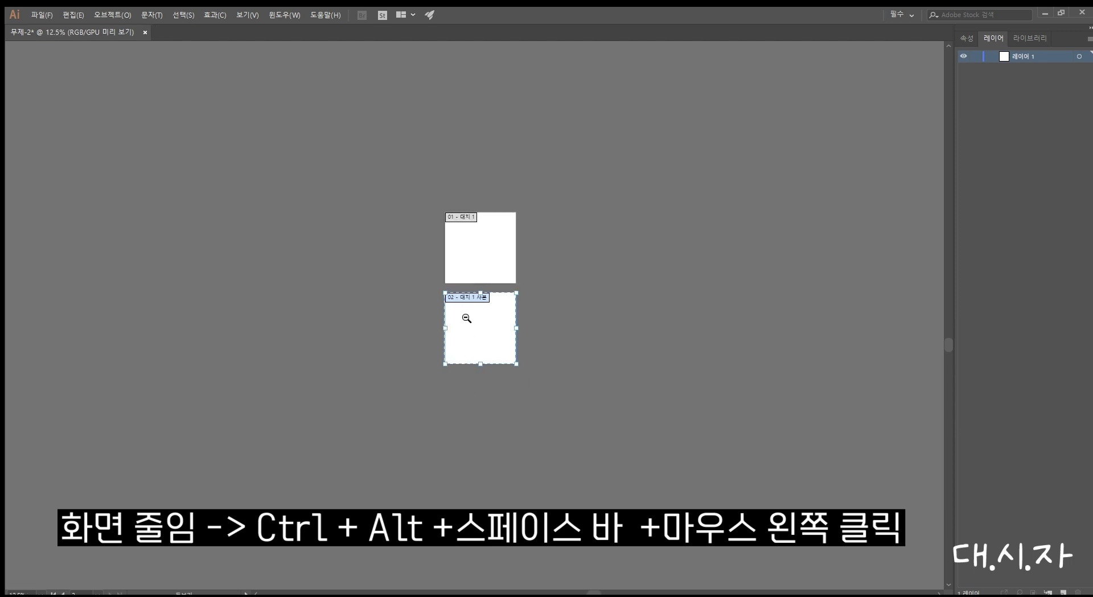
{"action": "left_click", "coordinate": [467, 318], "text": "ctrl+alt"}
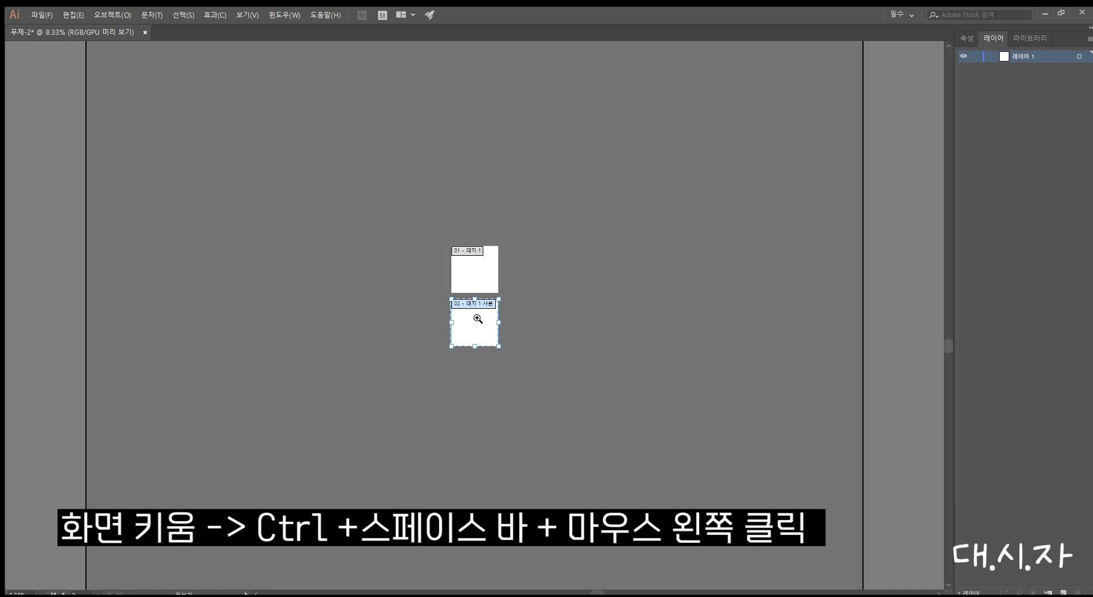
{"action": "left_click", "coordinate": [478, 319], "text": "ctrl"}
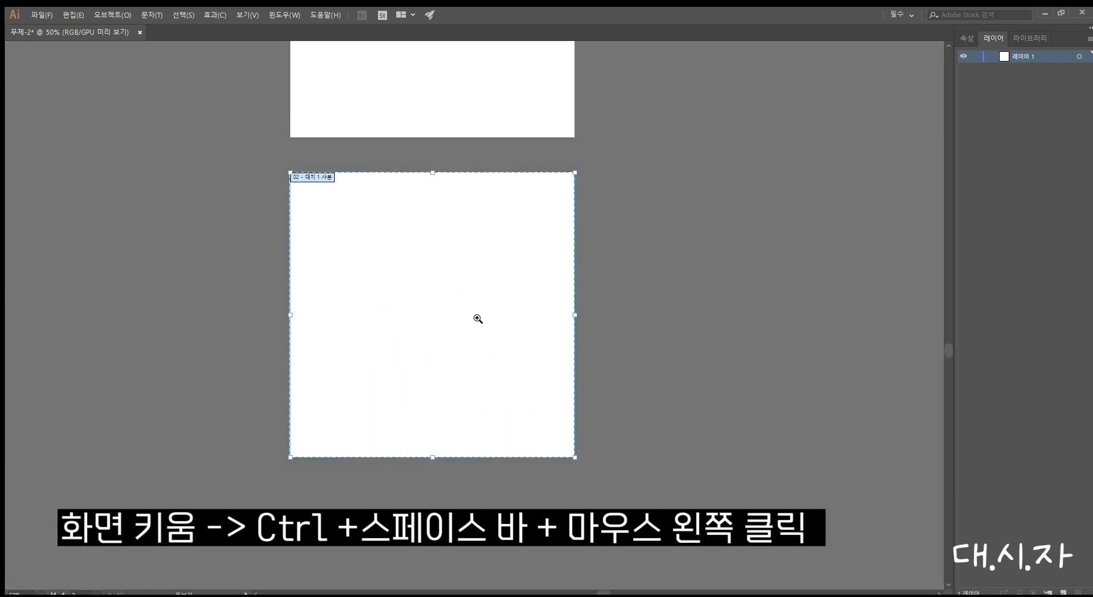
{"action": "left_click_drag", "start_coordinate": [473, 286], "coordinate": [692, 276]}
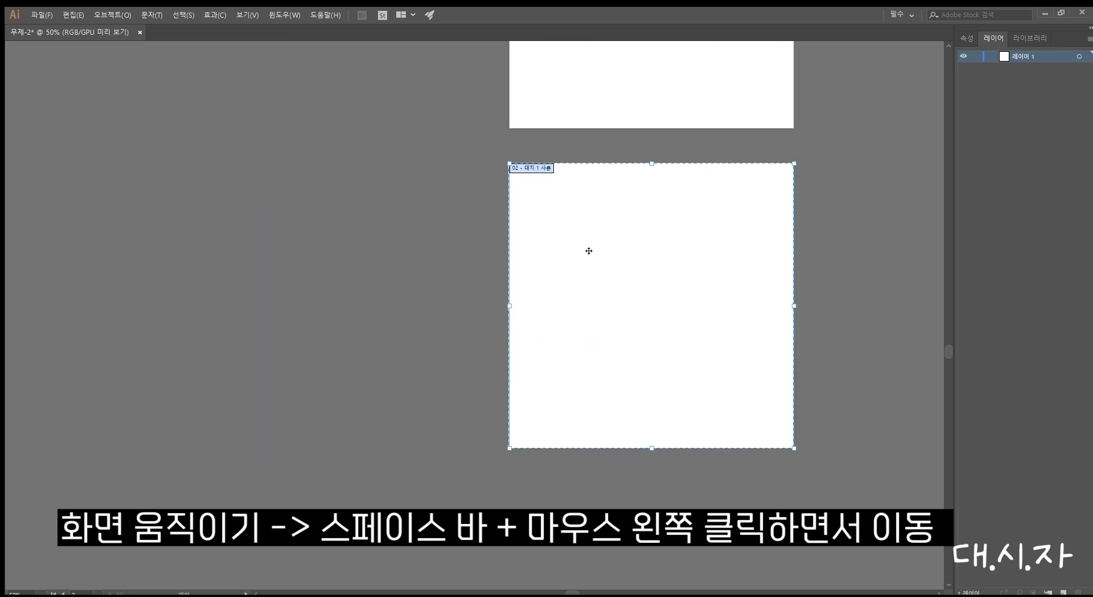
{"action": "left_click_drag", "start_coordinate": [591, 252], "coordinate": [505, 309]}
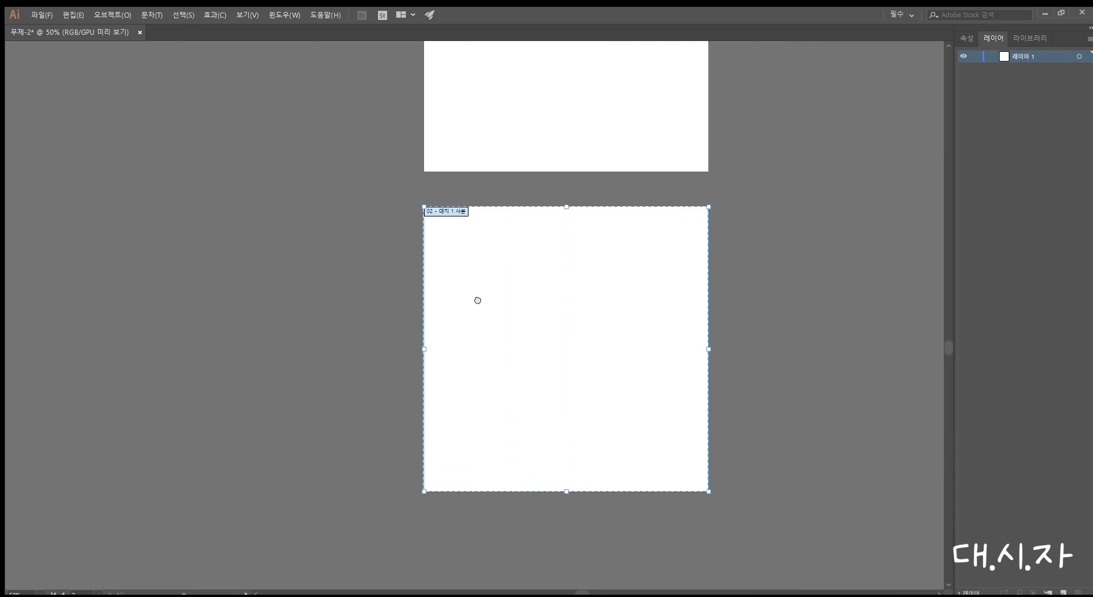
Copy the artboard straight down repeatedly until artboards 01 through 05 stand in one column
{"action": "left_click", "coordinate": [549, 354], "text": "ctrl+alt"}
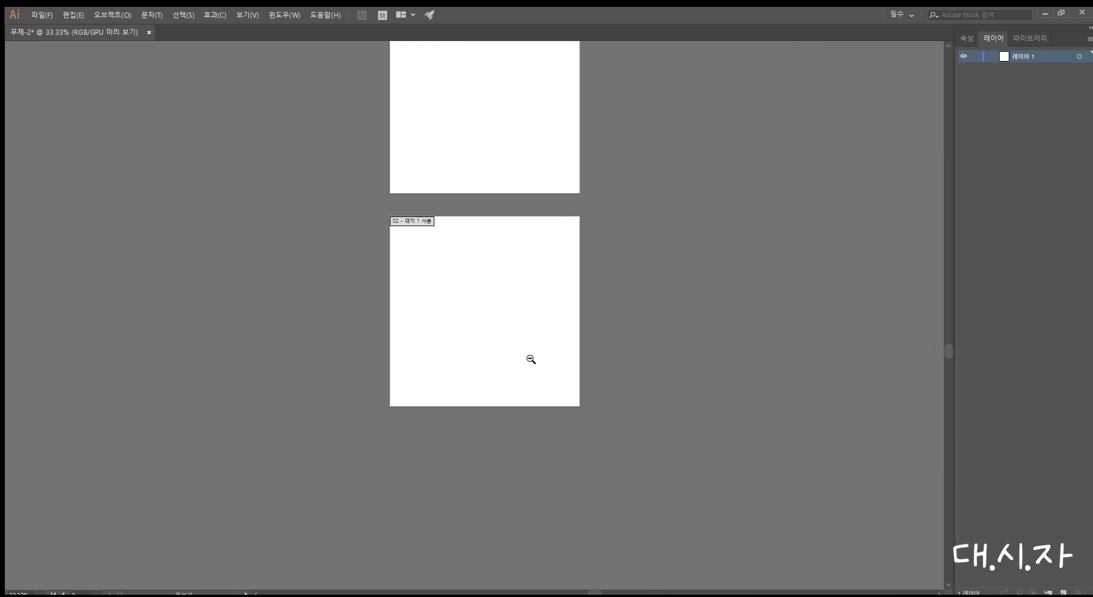
{"action": "left_click_drag", "start_coordinate": [493, 340], "coordinate": [470, 290]}
{"action": "left_click_drag", "start_coordinate": [470, 289], "coordinate": [478, 304]}
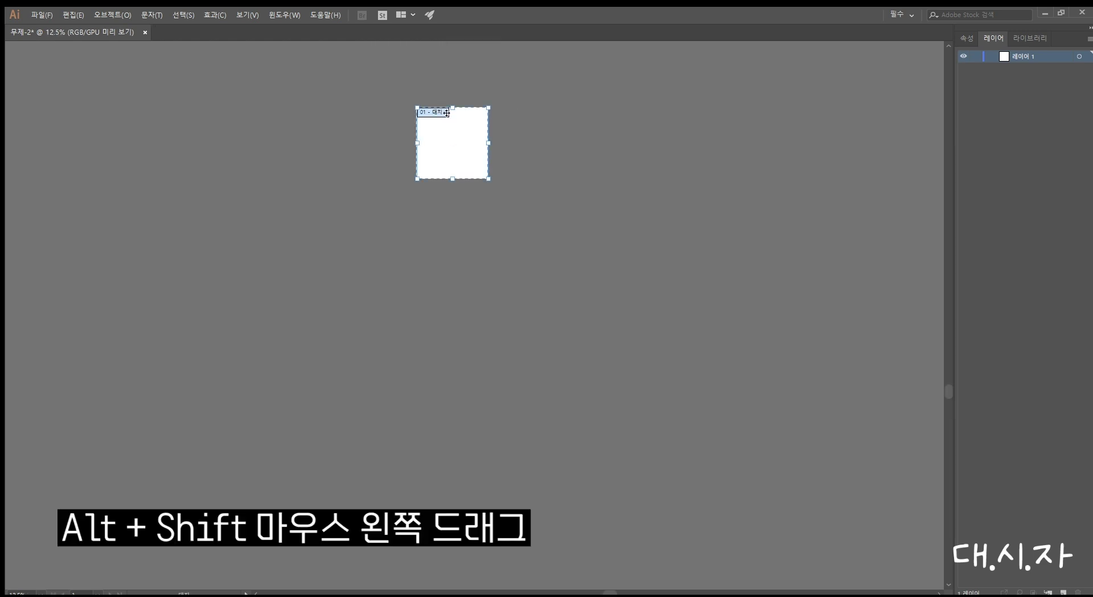
{"action": "left_click_drag", "start_coordinate": [447, 113], "coordinate": [452, 472]}
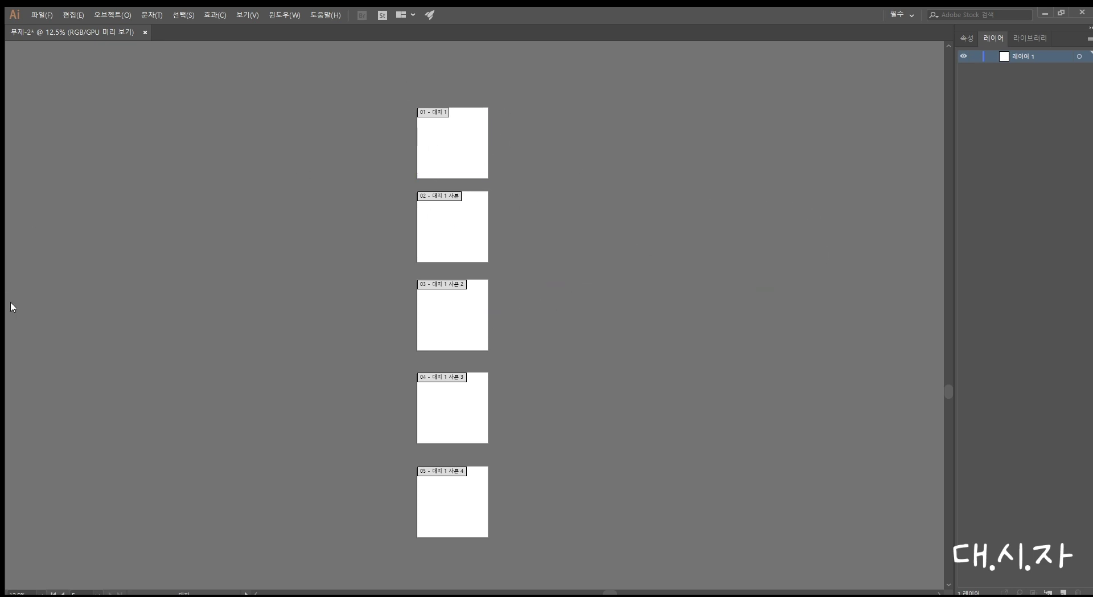
{"action": "key", "text": "z"}
{"action": "left_click", "coordinate": [450, 131]}
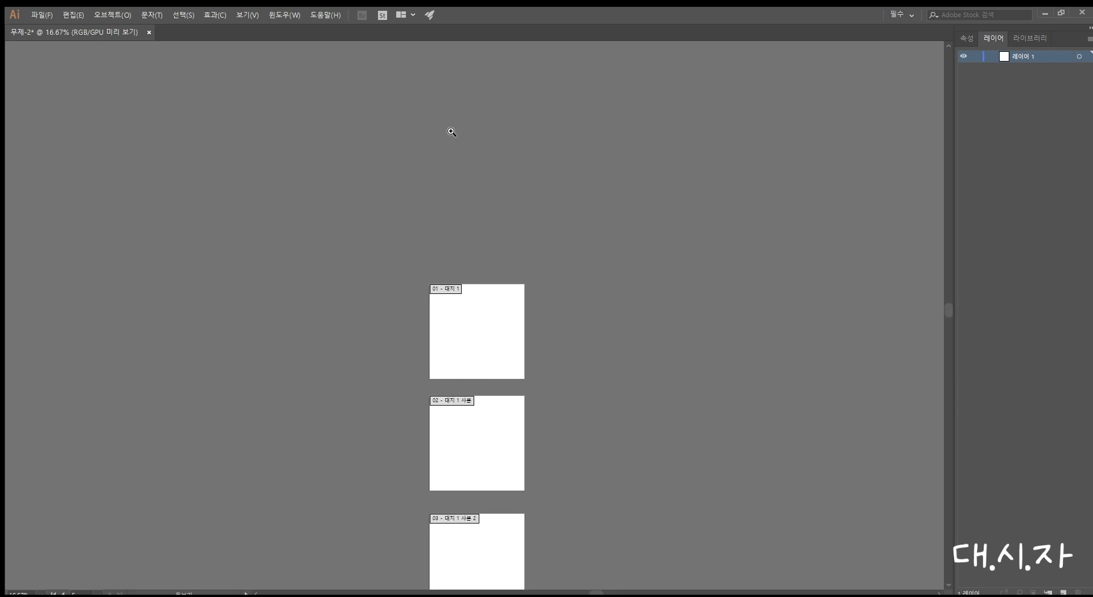
{"action": "left_click", "coordinate": [512, 344]}
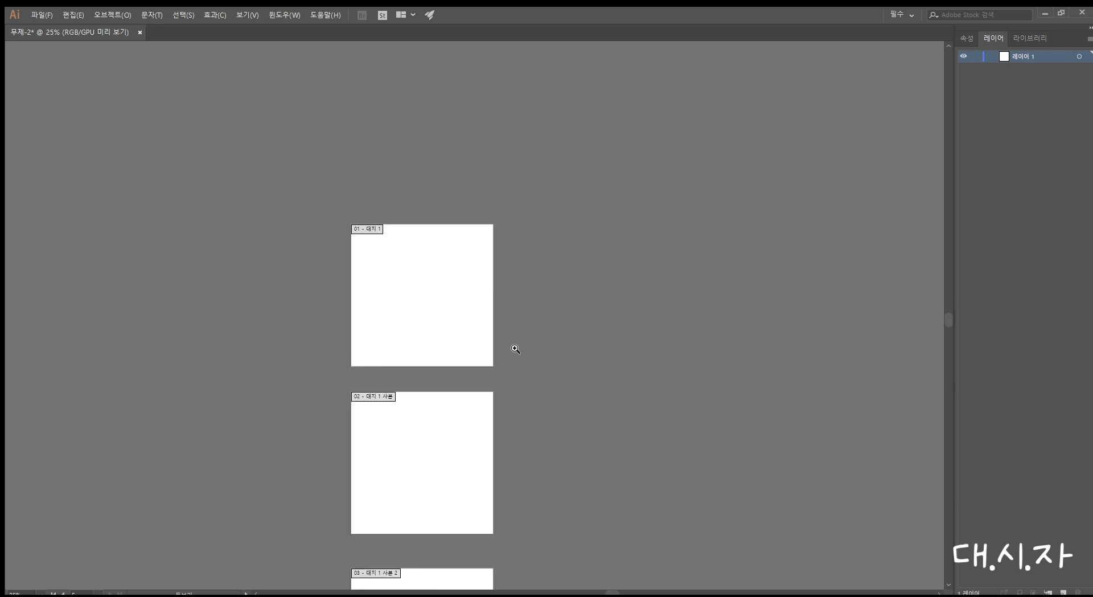
{"action": "left_click", "coordinate": [386, 289]}
Remove the stray ㄴ from the 서 있는자세 label and retype the second label as 앉아있는 자세
{"action": "left_click_drag", "start_coordinate": [549, 293], "coordinate": [506, 215]}
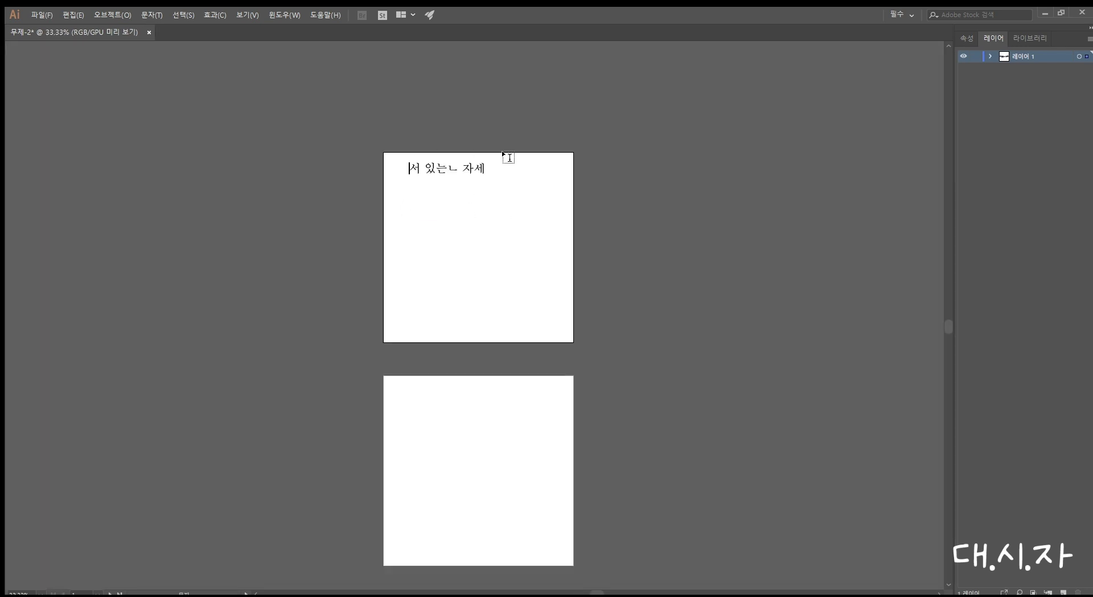
{"action": "left_click_drag", "start_coordinate": [448, 171], "coordinate": [463, 172]}
{"action": "key", "text": "BackSpace"}
{"action": "key", "text": "Escape"}
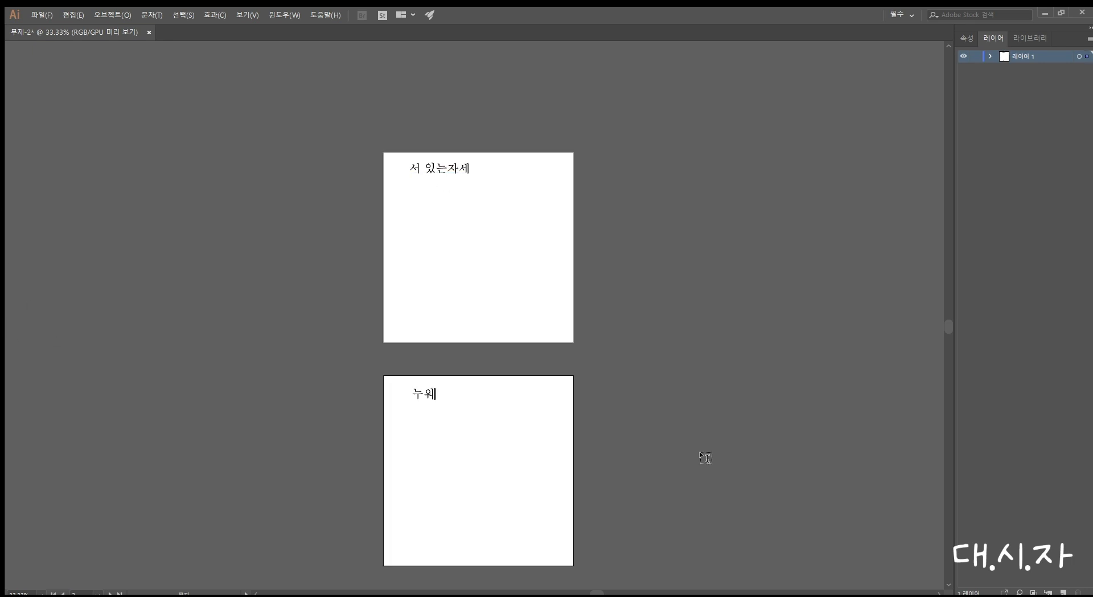
{"action": "key", "text": "BackSpace"}
{"action": "key", "text": "BackSpace"}
{"action": "key", "text": "BackSpace"}
{"action": "key", "text": "BackSpace"}
{"action": "type", "text": "앉아있는 자세"}
{"action": "key", "text": "Escape"}
Label the third artboard 누워있는 자세
{"action": "left_click_drag", "start_coordinate": [612, 414], "coordinate": [590, 132]}
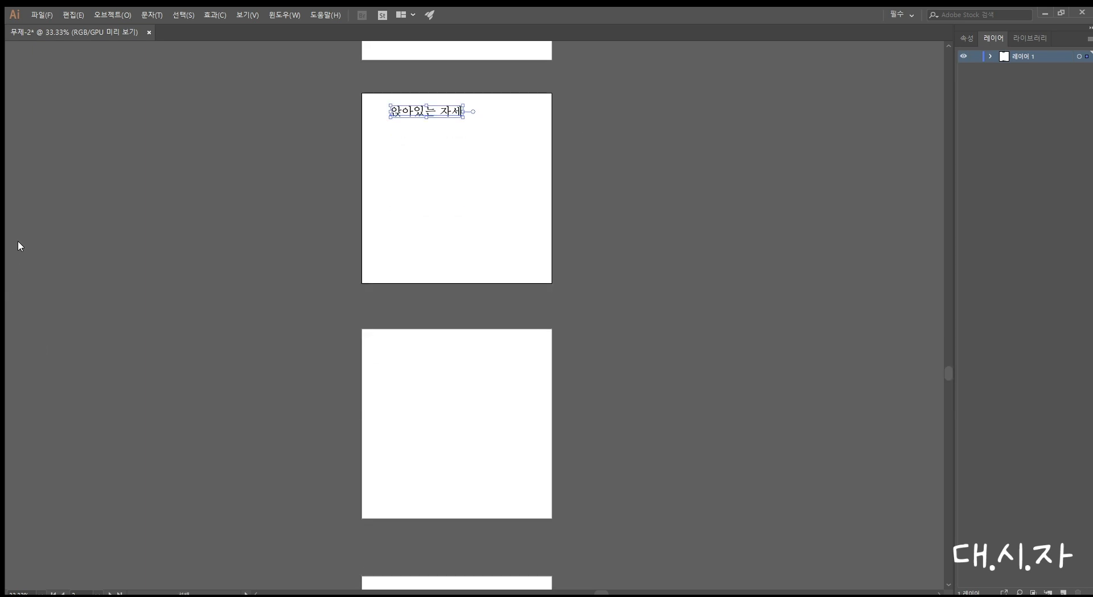
{"action": "left_click", "coordinate": [422, 406]}
{"action": "type", "text": "누워있는 자세"}
{"action": "left_click", "coordinate": [647, 346]}
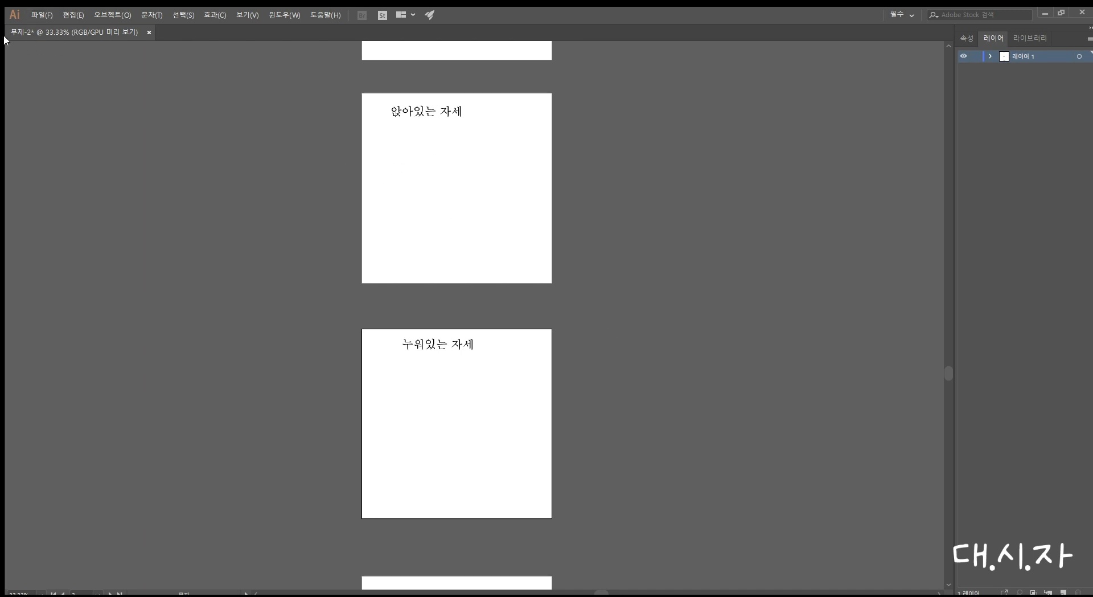
Start a label on the next empty artboard, typing 뒤돌애 이
{"action": "key", "text": "ctrl+minus"}
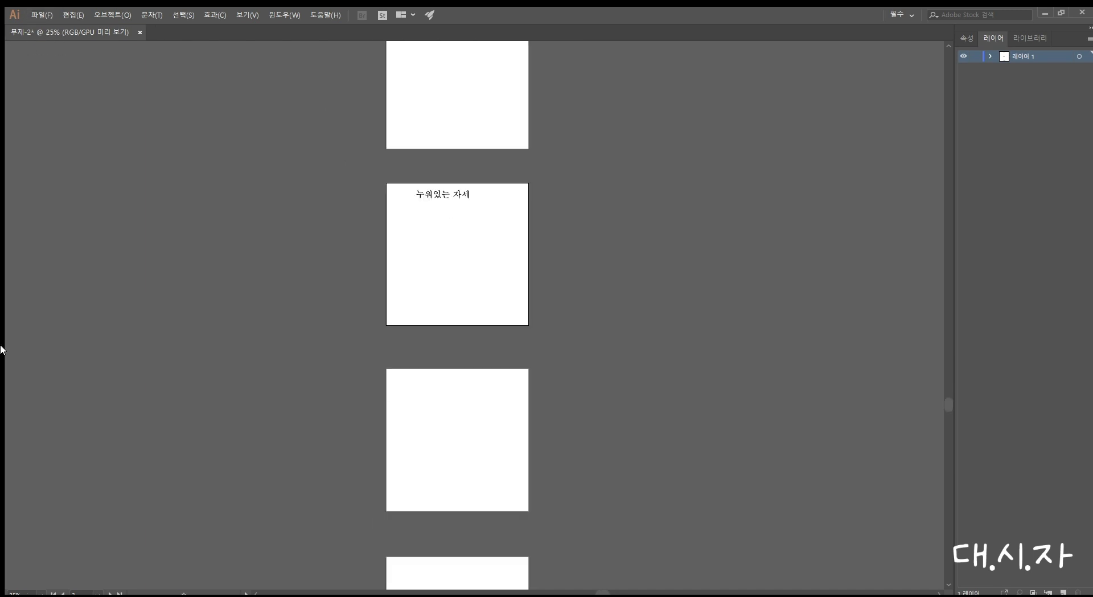
{"action": "left_click", "coordinate": [425, 392]}
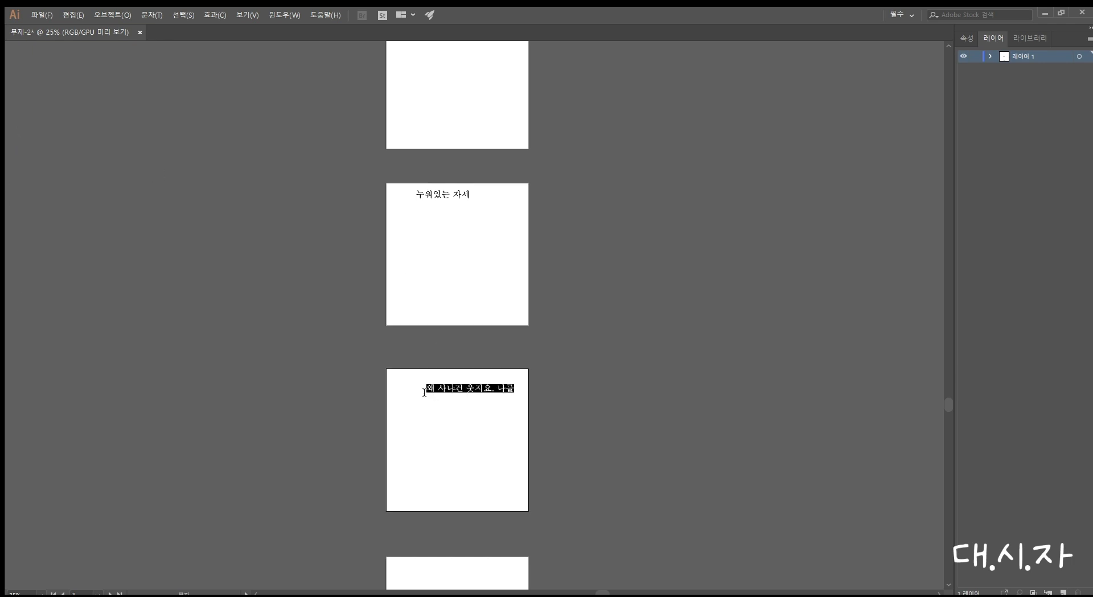
{"action": "type", "text": "뒤돌애"}
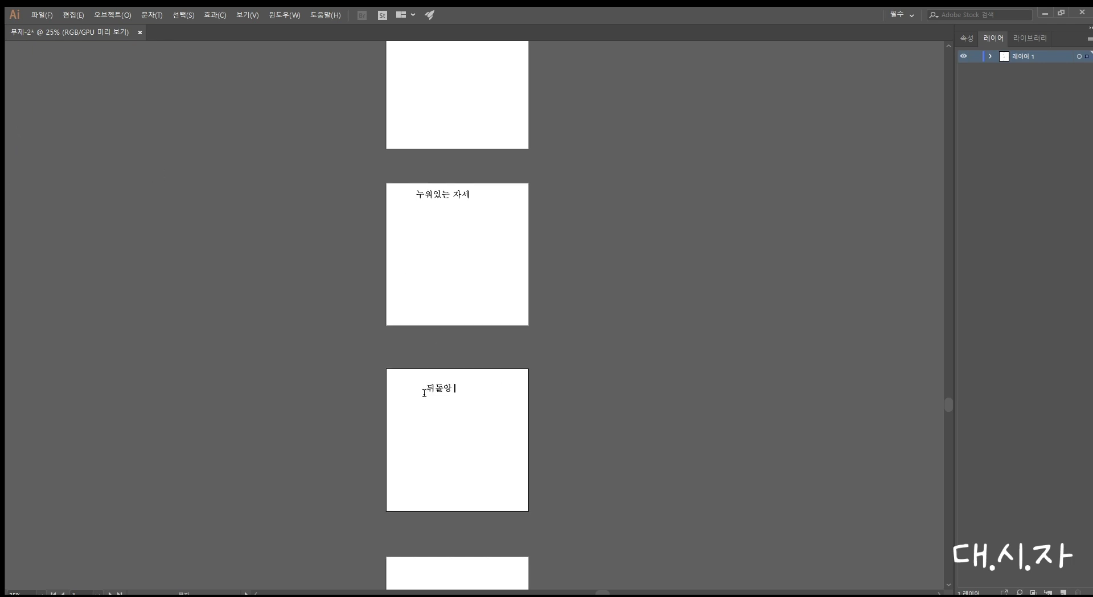
{"action": "type", "text": " 이"}
{"action": "key", "text": "Escape"}
{"action": "scroll", "coordinate": [518, 195], "scroll_direction": "up", "scroll_amount": 5}
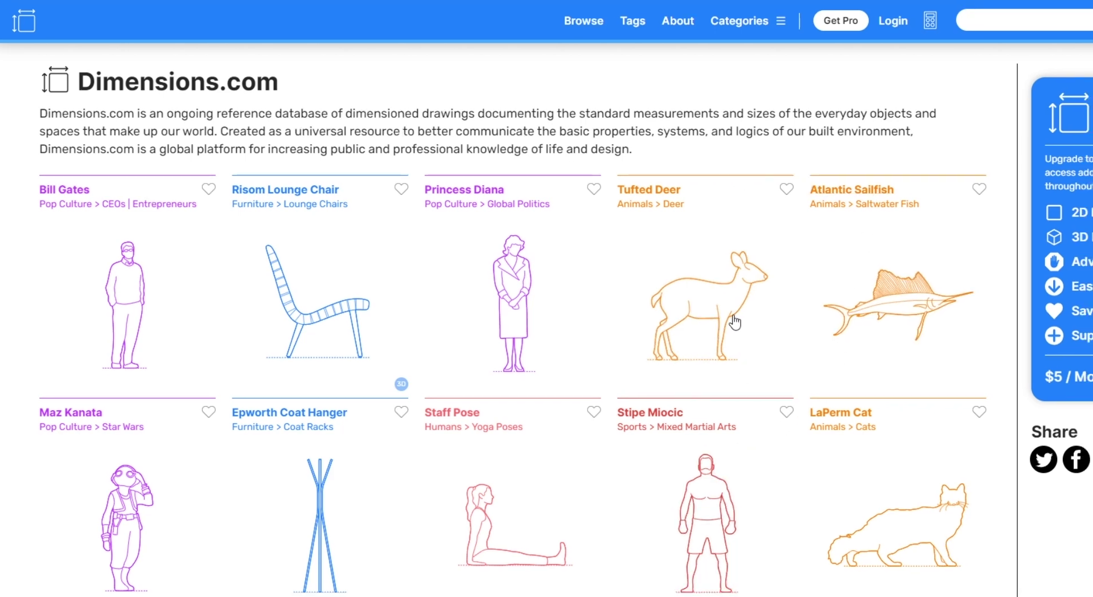
Browse the Dimensions.com drawings, viewing the Tufted Deer and 동부 솜꼬리 토끼 rabbit pages
{"action": "left_click", "coordinate": [735, 323]}
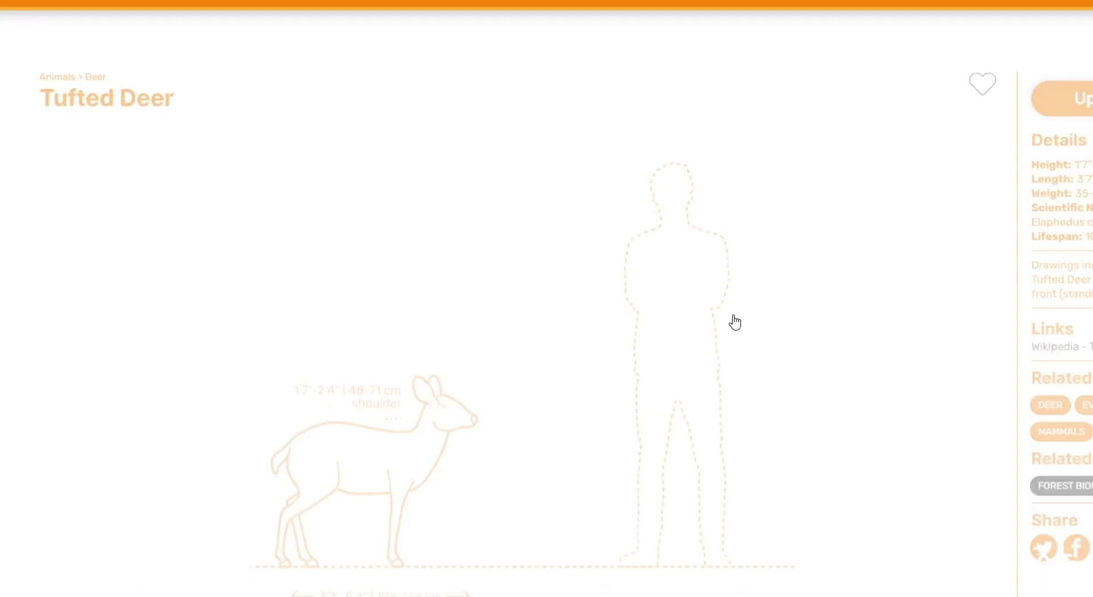
{"action": "scroll", "coordinate": [894, 376], "scroll_direction": "down", "scroll_amount": 10}
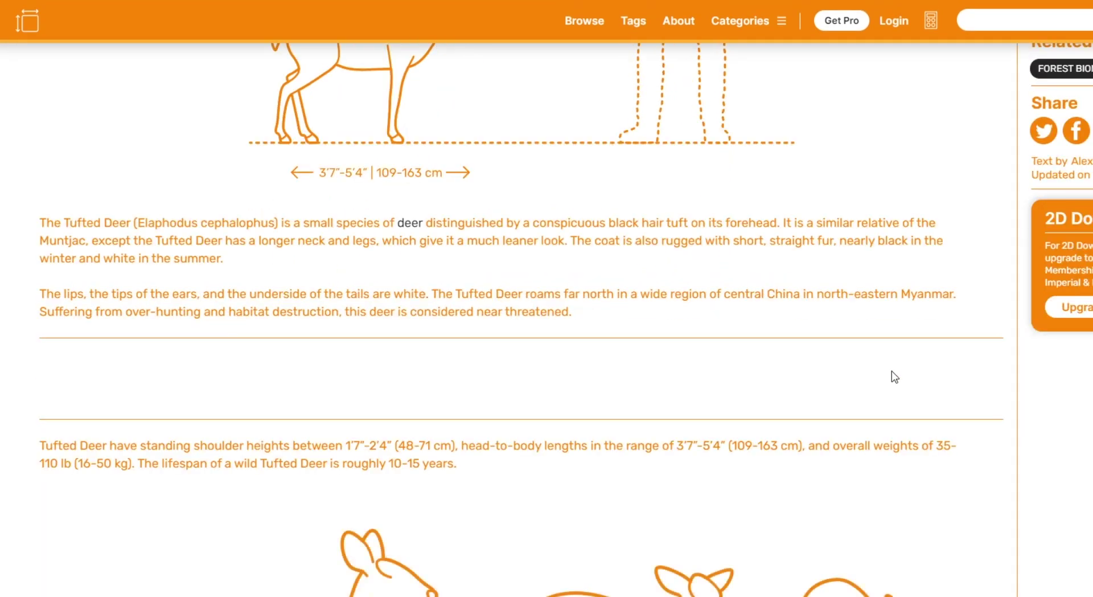
{"action": "scroll", "coordinate": [894, 371], "scroll_direction": "down", "scroll_amount": 5}
{"action": "scroll", "coordinate": [894, 372], "scroll_direction": "up", "scroll_amount": 2}
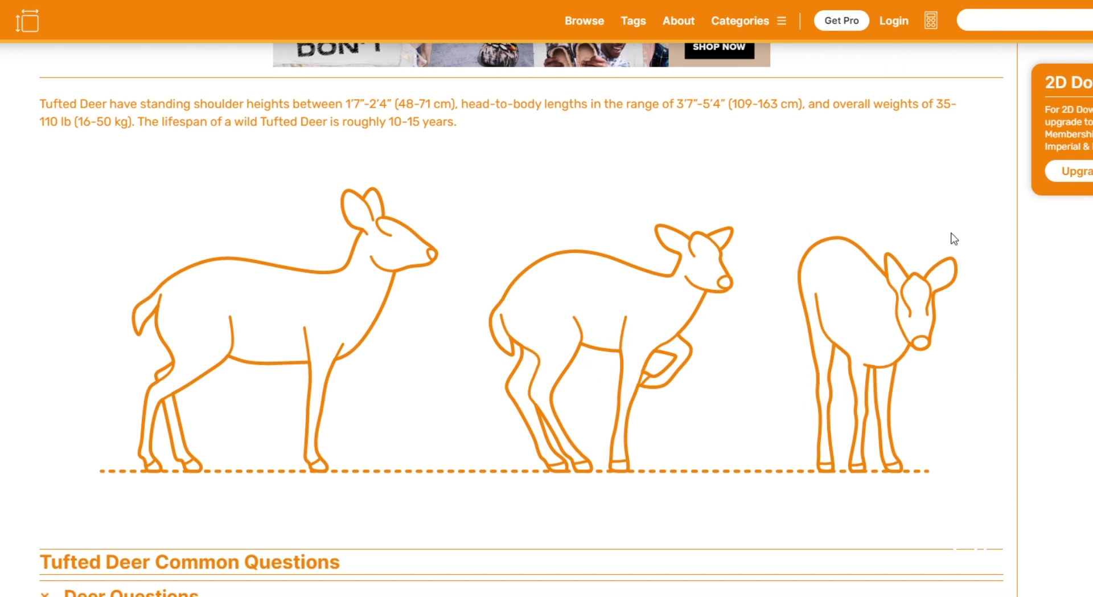
{"action": "scroll", "coordinate": [522, 319], "scroll_direction": "down", "scroll_amount": 9}
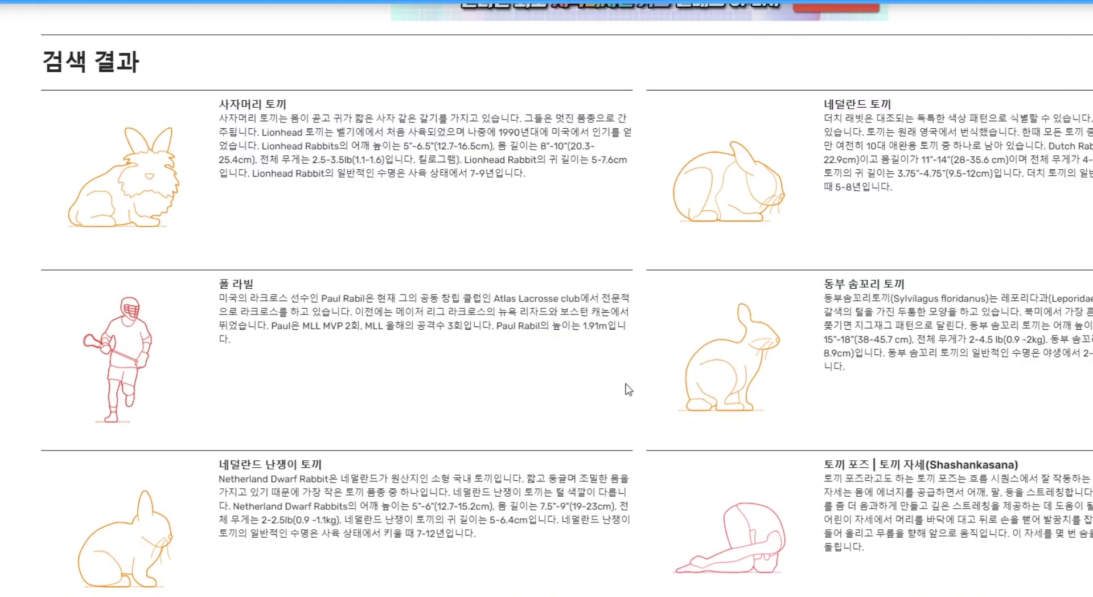
{"action": "left_click", "coordinate": [740, 349]}
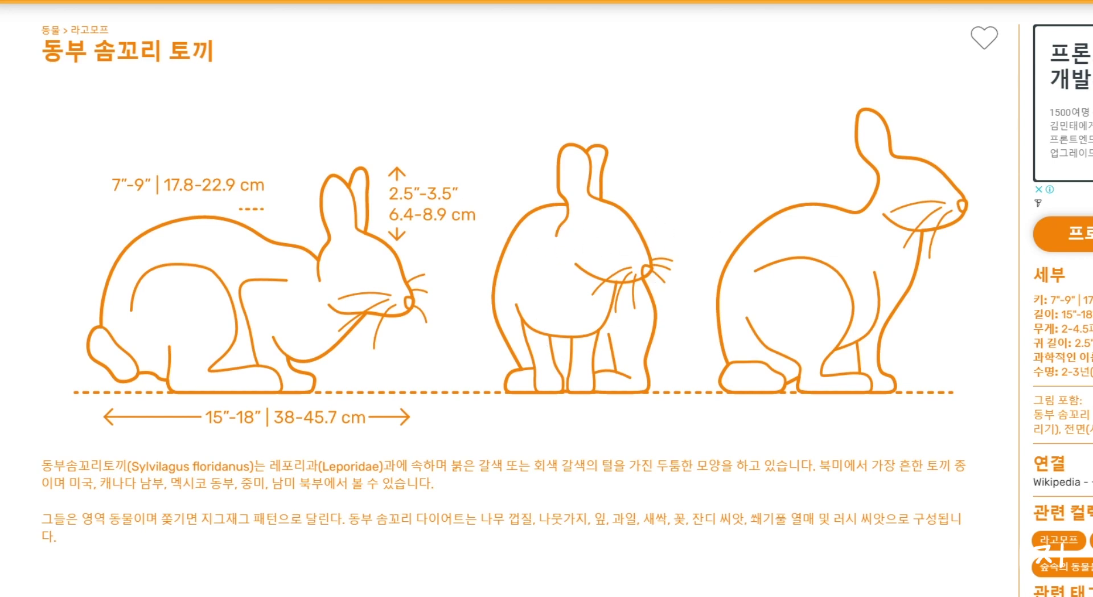
{"action": "scroll", "coordinate": [547, 298], "scroll_direction": "down", "scroll_amount": 10}
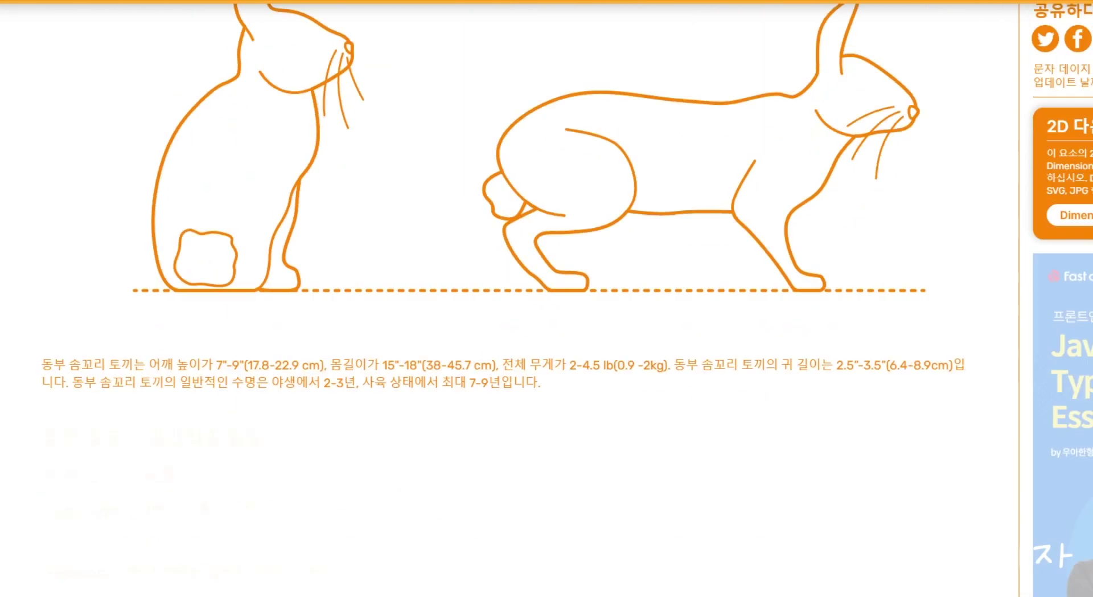
{"action": "scroll", "coordinate": [547, 298], "scroll_direction": "down", "scroll_amount": 10}
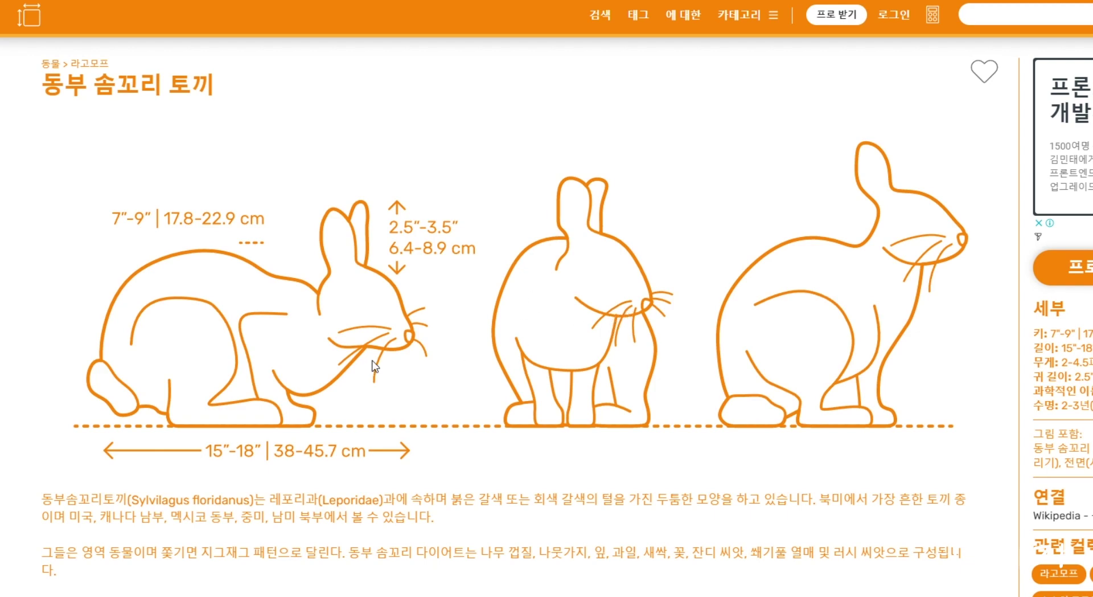
{"action": "scroll", "coordinate": [547, 313], "scroll_direction": "down", "scroll_amount": 20}
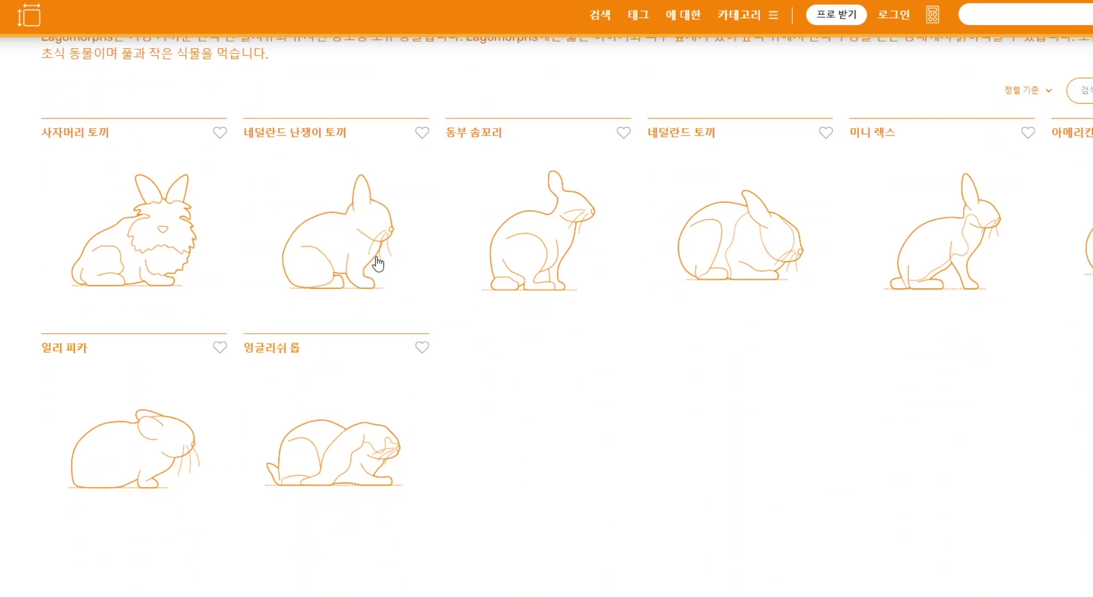
View the Netherland Dwarf Rabbit page, then open and scroll through the Lionhead Rabbit drawings
{"action": "left_click", "coordinate": [373, 238]}
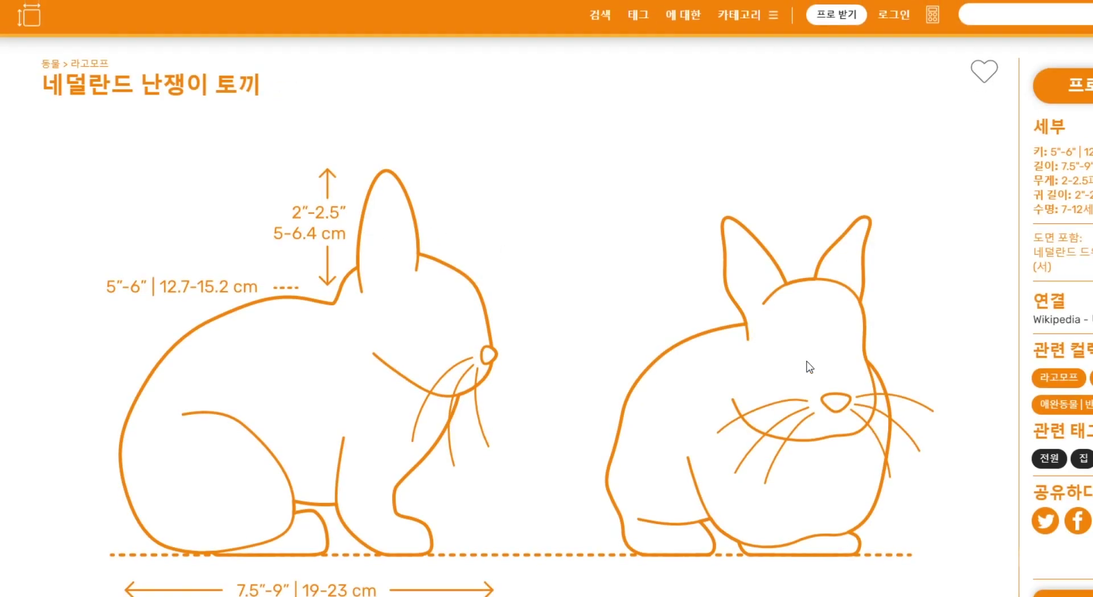
{"action": "scroll", "coordinate": [774, 358], "scroll_direction": "down", "scroll_amount": 1}
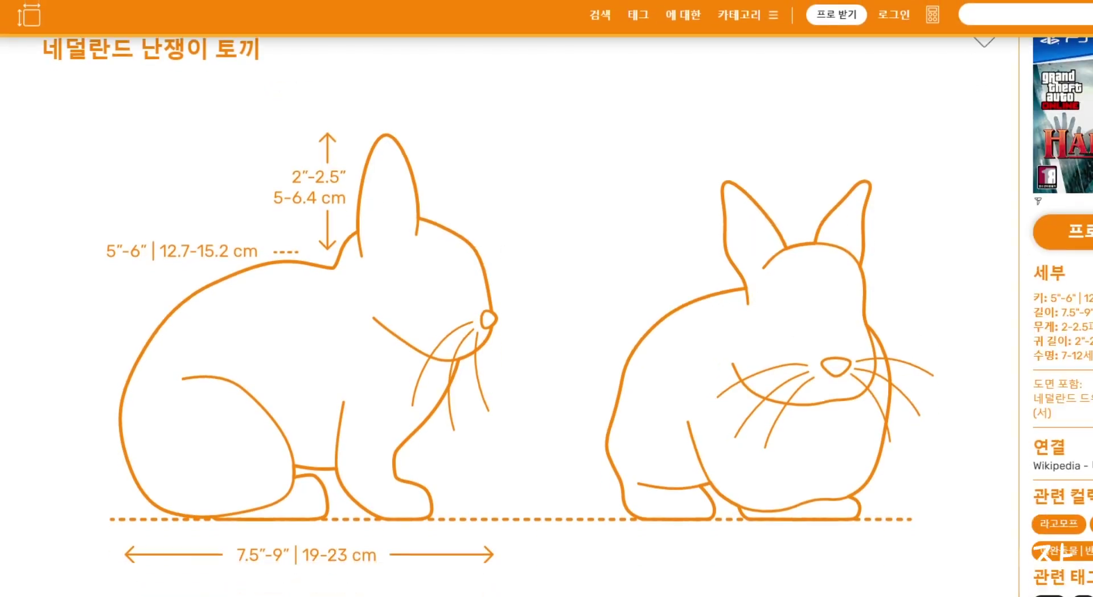
{"action": "key", "text": "alt+Left"}
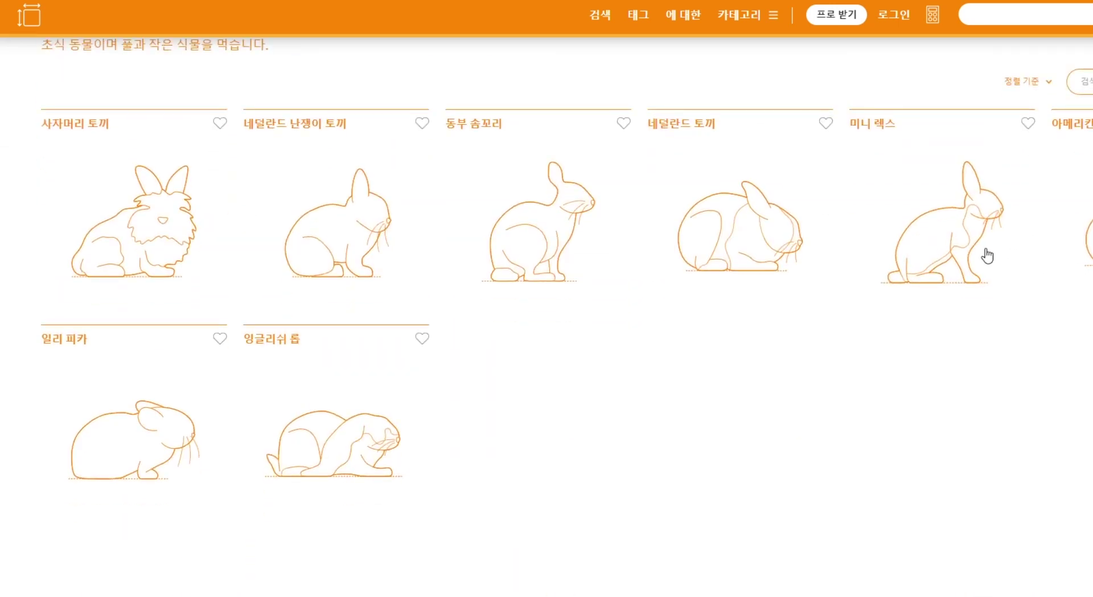
{"action": "left_click", "coordinate": [172, 252]}
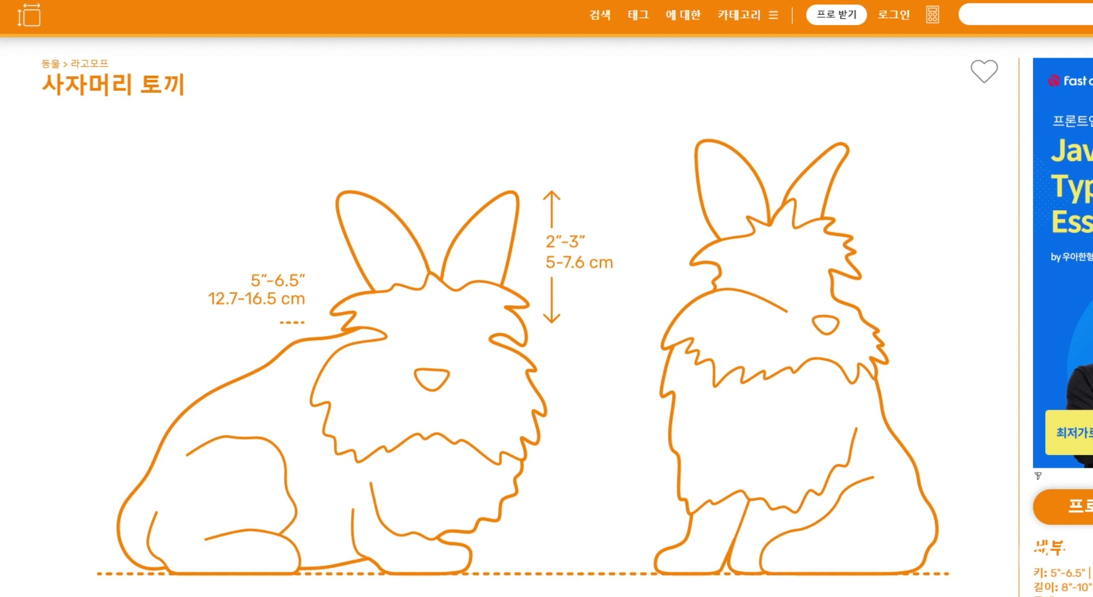
{"action": "scroll", "coordinate": [547, 317], "scroll_direction": "down", "scroll_amount": 20}
{"action": "scroll", "coordinate": [547, 317], "scroll_direction": "up", "scroll_amount": 19}
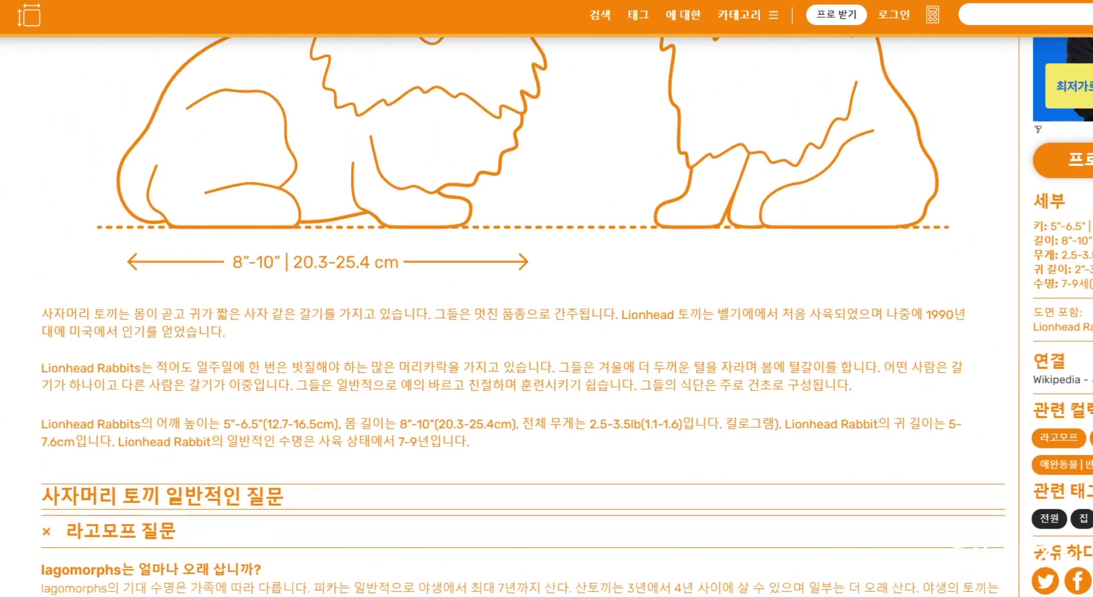
{"action": "scroll", "coordinate": [547, 317], "scroll_direction": "up", "scroll_amount": 6}
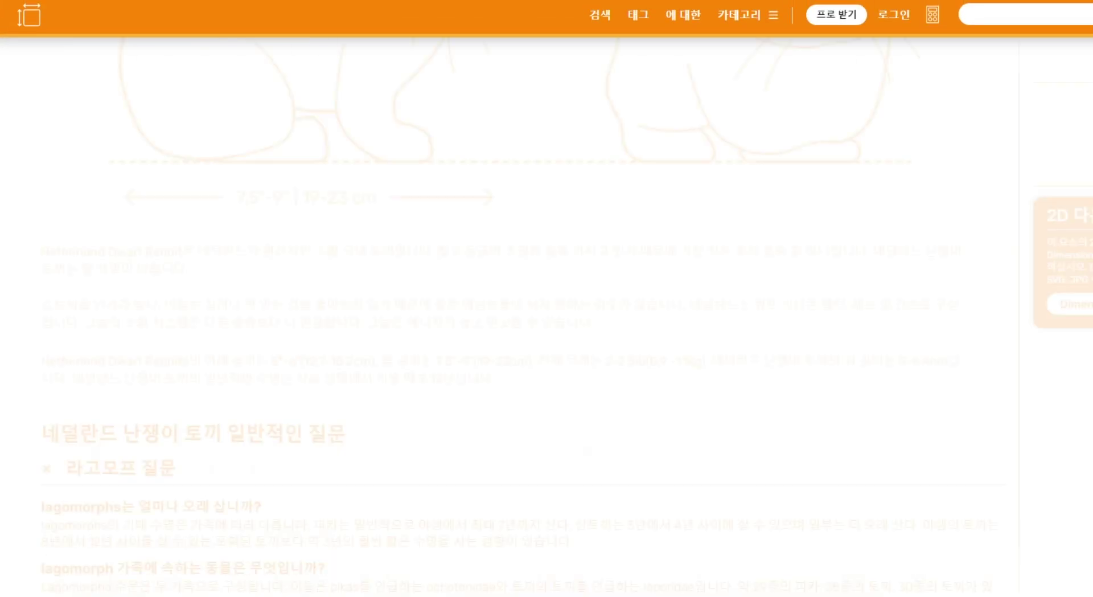
{"action": "scroll", "coordinate": [547, 317], "scroll_direction": "up", "scroll_amount": 6}
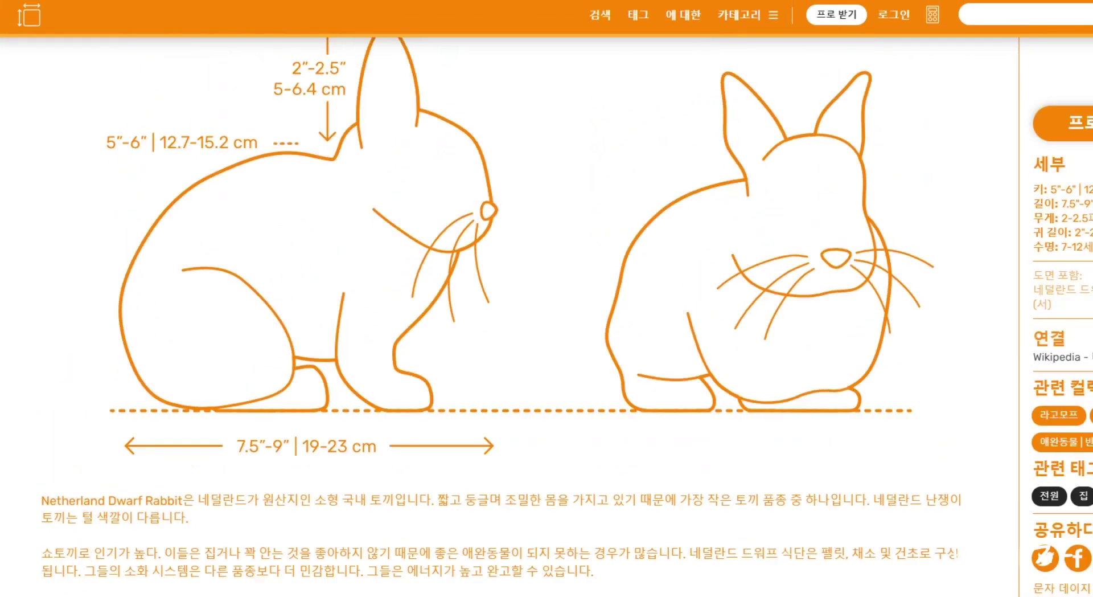
{"action": "scroll", "coordinate": [546, 317], "scroll_direction": "down", "scroll_amount": 4}
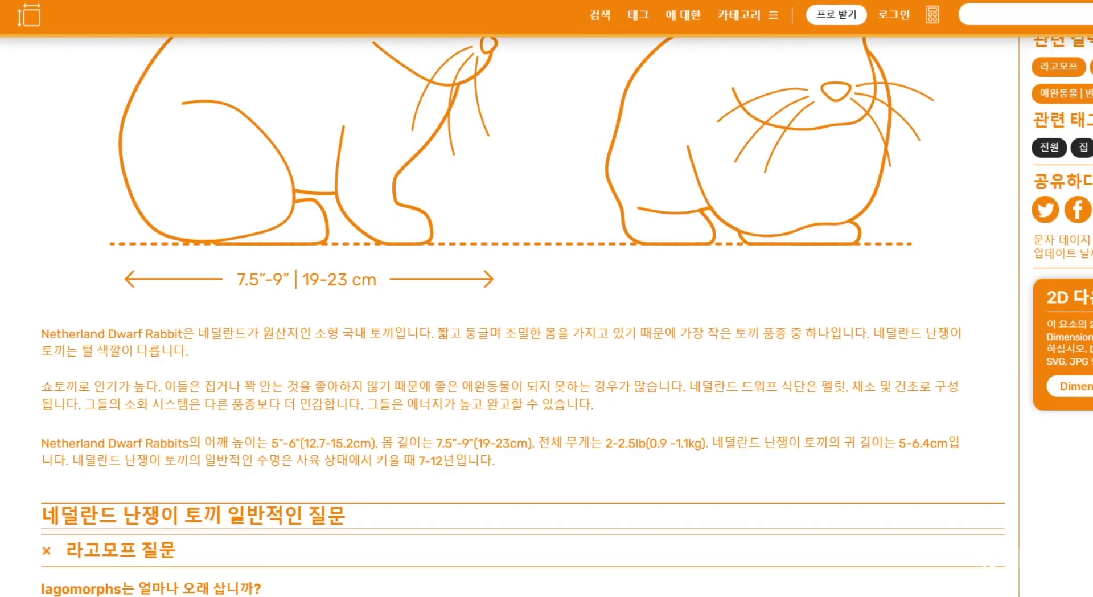
{"action": "scroll", "coordinate": [567, 316], "scroll_direction": "up", "scroll_amount": 5}
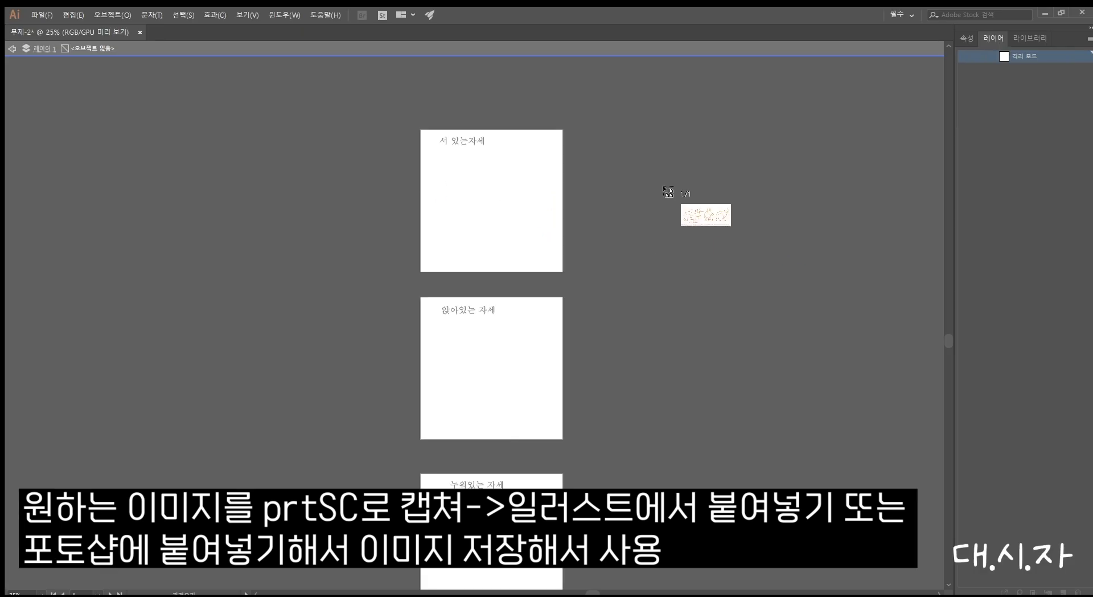
Paste the captured rabbit reference image beside the artboards and scale it up
{"action": "left_click", "coordinate": [667, 191]}
{"action": "left_click_drag", "start_coordinate": [667, 190], "coordinate": [442, 91]}
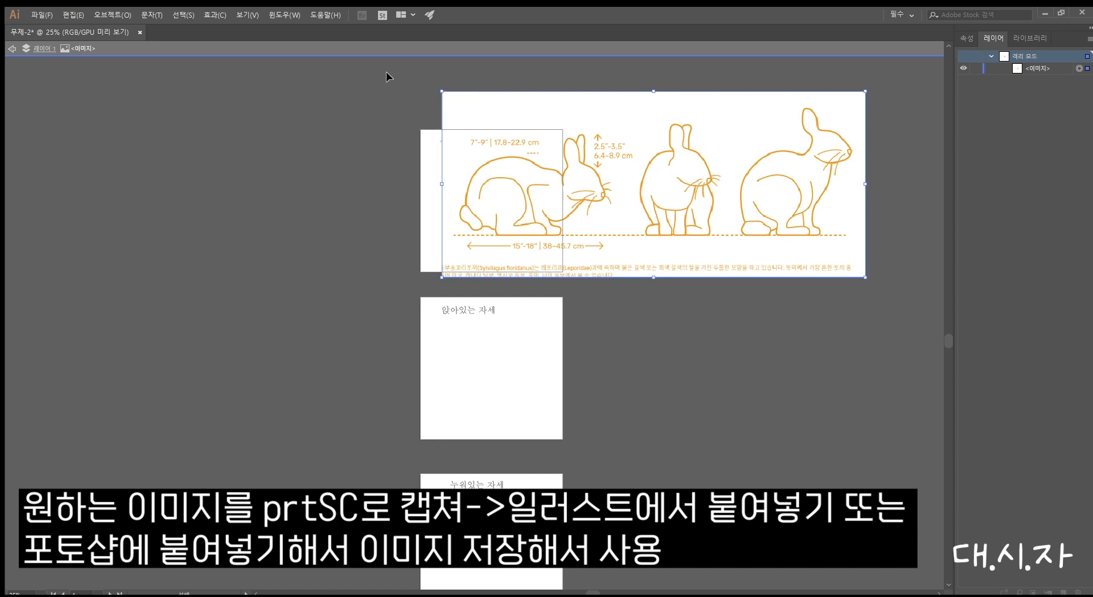
{"action": "left_click_drag", "start_coordinate": [683, 160], "coordinate": [790, 170]}
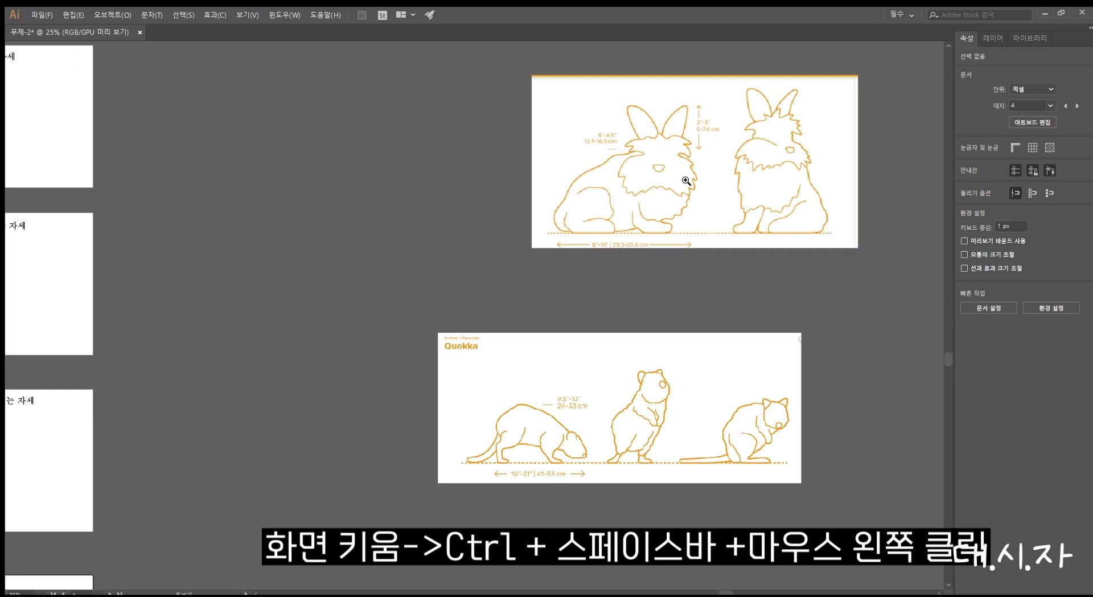
Zoom in and center the view on the seated Lionhead rabbit drawing
{"action": "left_click", "coordinate": [678, 248]}
{"action": "left_click", "coordinate": [468, 331]}
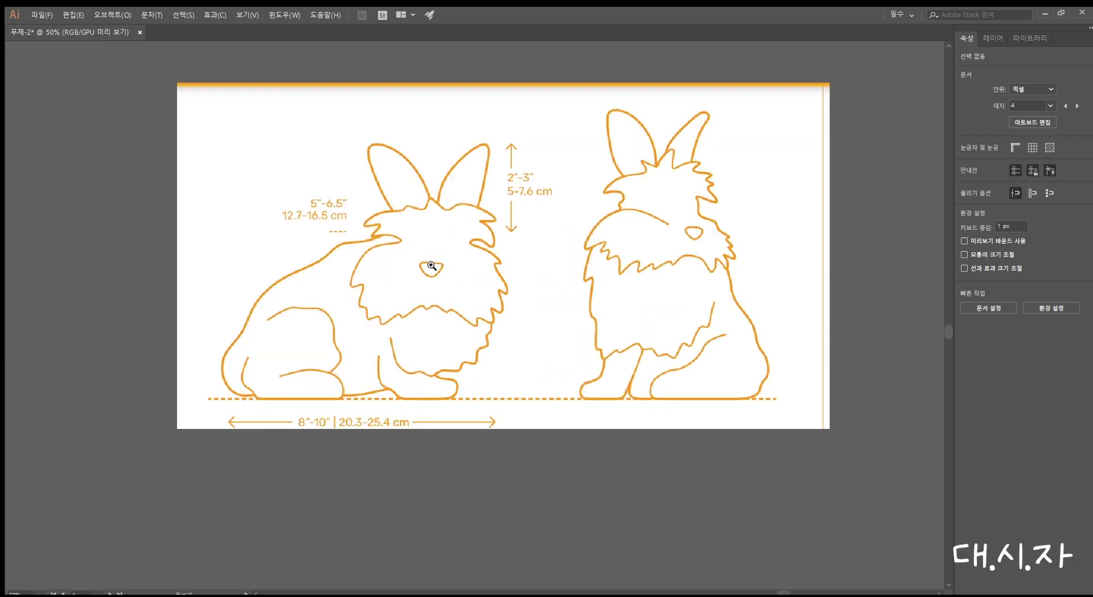
{"action": "left_click", "coordinate": [432, 266]}
{"action": "left_click_drag", "start_coordinate": [536, 308], "coordinate": [631, 276]}
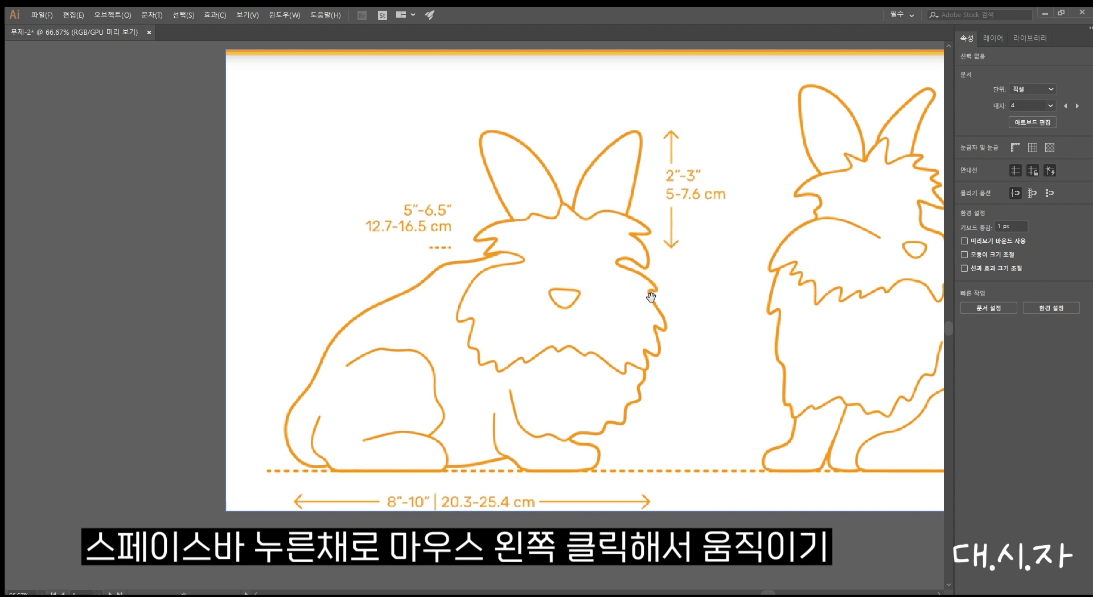
{"action": "left_click_drag", "start_coordinate": [646, 302], "coordinate": [681, 313]}
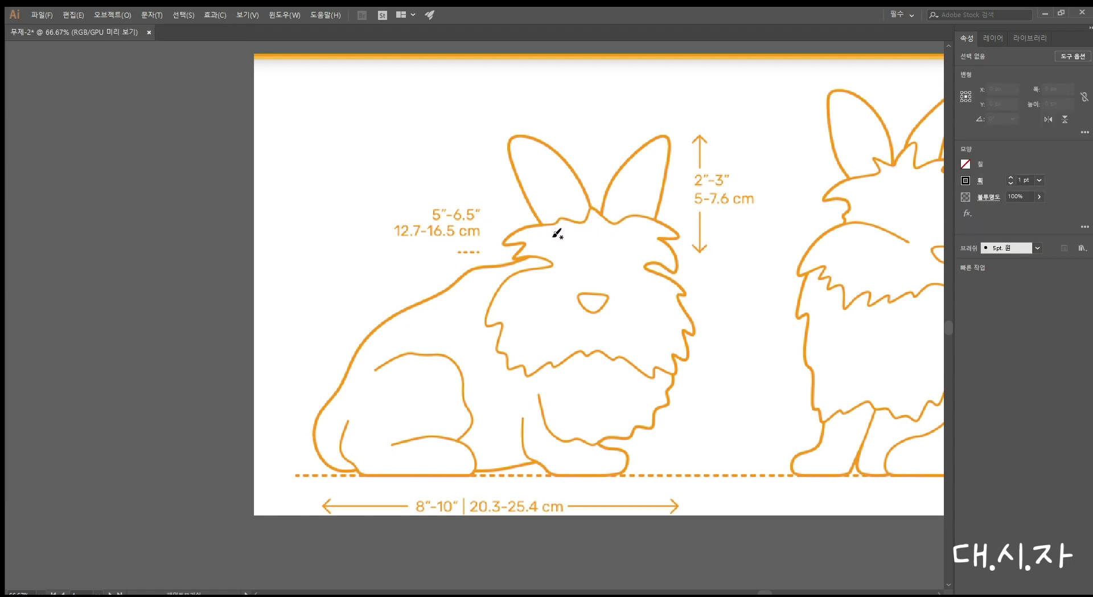
Paintbrush the Lionhead's round head, a single-loop left ear and the right ear in black
{"action": "mouse_move", "coordinate": [565, 233]}
{"action": "left_mouse_down"}
{"action": "mouse_move", "coordinate": [619, 234]}
{"action": "mouse_move", "coordinate": [535, 247]}
{"action": "mouse_move", "coordinate": [500, 290]}
{"action": "mouse_move", "coordinate": [515, 344]}
{"action": "mouse_move", "coordinate": [633, 357]}
{"action": "mouse_move", "coordinate": [698, 286]}
{"action": "mouse_move", "coordinate": [625, 232]}
{"action": "left_mouse_up"}
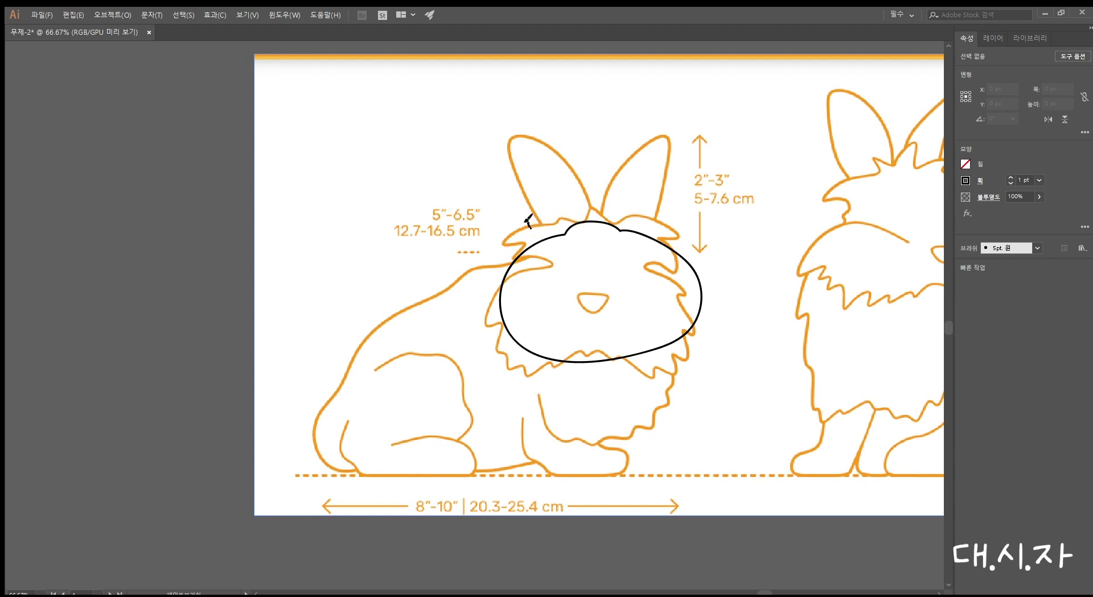
{"action": "mouse_move", "coordinate": [530, 228]}
{"action": "left_mouse_down"}
{"action": "mouse_move", "coordinate": [662, 144]}
{"action": "mouse_move", "coordinate": [656, 229]}
{"action": "left_mouse_up"}
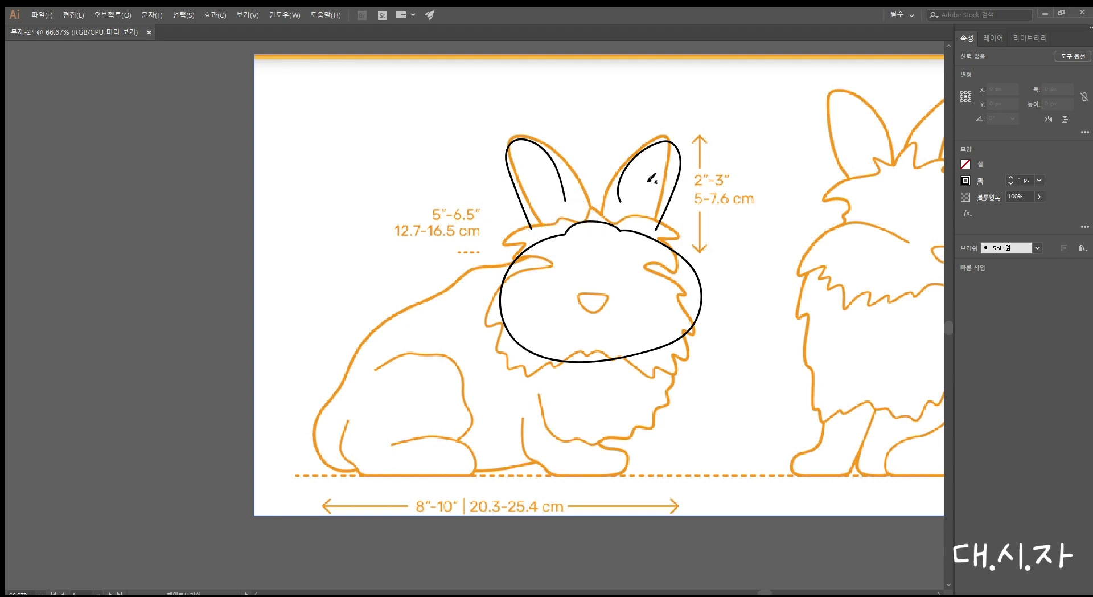
{"action": "mouse_move", "coordinate": [531, 230]}
{"action": "left_mouse_down"}
{"action": "mouse_move", "coordinate": [574, 214]}
{"action": "mouse_move", "coordinate": [565, 195]}
{"action": "mouse_move", "coordinate": [620, 200]}
{"action": "mouse_move", "coordinate": [657, 230]}
{"action": "left_mouse_up"}
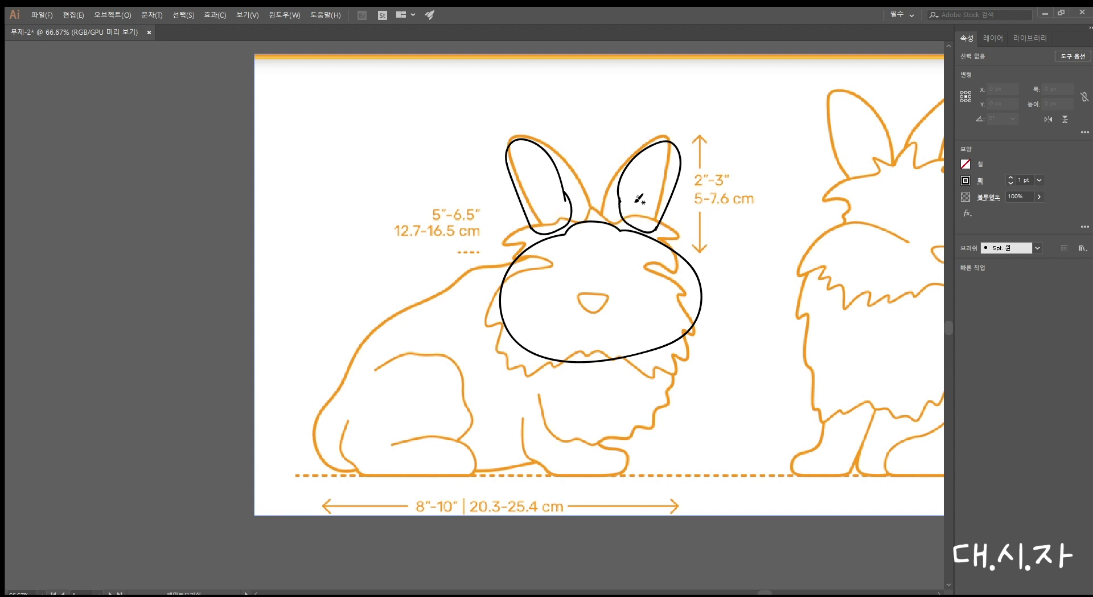
{"action": "key", "text": "ctrl+z"}
{"action": "key", "text": "ctrl+z"}
{"action": "key", "text": "ctrl+z"}
{"action": "key", "text": "ctrl+z"}
{"action": "mouse_move", "coordinate": [516, 145]}
{"action": "left_mouse_down"}
{"action": "mouse_move", "coordinate": [512, 178]}
{"action": "mouse_move", "coordinate": [542, 247]}
{"action": "mouse_move", "coordinate": [566, 241]}
{"action": "mouse_move", "coordinate": [580, 218]}
{"action": "mouse_move", "coordinate": [567, 187]}
{"action": "mouse_move", "coordinate": [515, 147]}
{"action": "mouse_move", "coordinate": [508, 159]}
{"action": "mouse_move", "coordinate": [528, 220]}
{"action": "mouse_move", "coordinate": [555, 247]}
{"action": "mouse_move", "coordinate": [588, 211]}
{"action": "mouse_move", "coordinate": [517, 136]}
{"action": "left_mouse_up"}
{"action": "key", "text": "ctrl+z"}
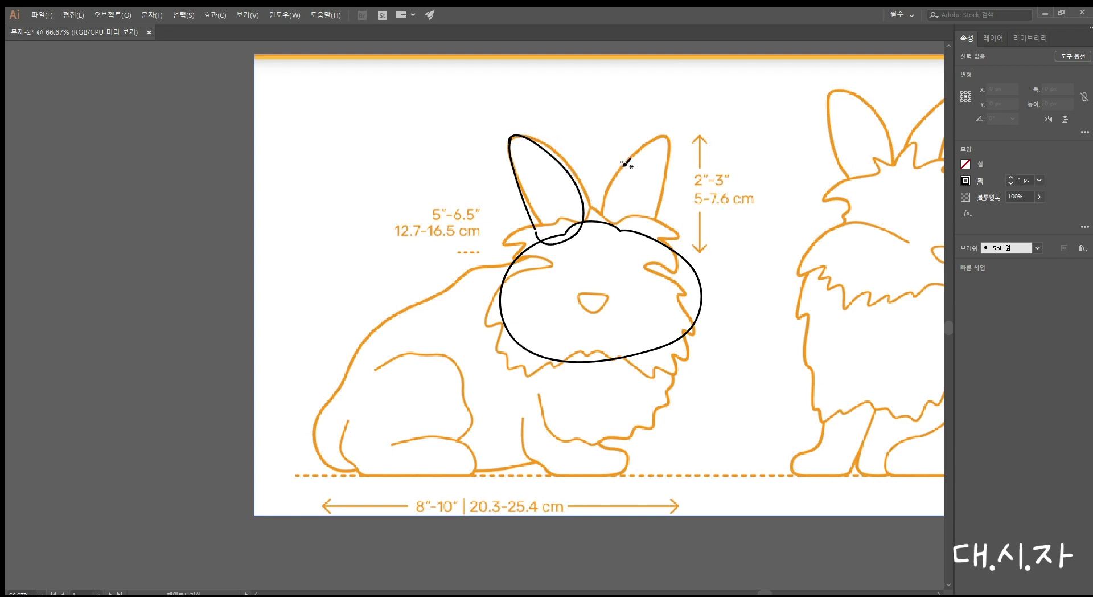
{"action": "mouse_move", "coordinate": [604, 236]}
{"action": "left_mouse_down"}
{"action": "mouse_move", "coordinate": [622, 167]}
{"action": "mouse_move", "coordinate": [651, 144]}
{"action": "mouse_move", "coordinate": [668, 160]}
{"action": "mouse_move", "coordinate": [656, 237]}
{"action": "mouse_move", "coordinate": [649, 249]}
{"action": "mouse_move", "coordinate": [609, 247]}
{"action": "mouse_move", "coordinate": [655, 246]}
{"action": "left_mouse_up"}
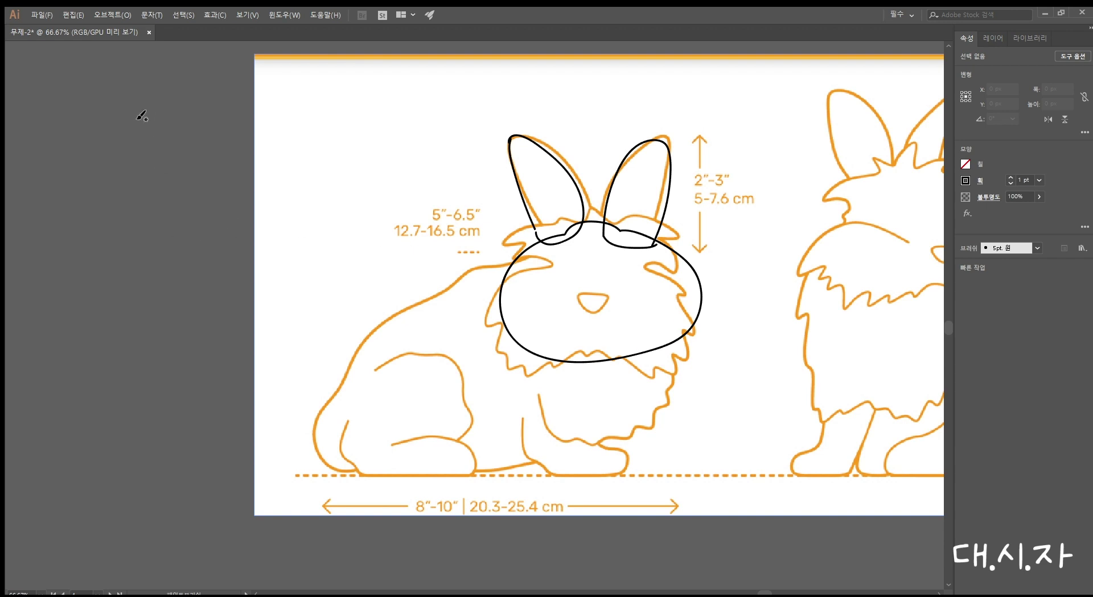
Shrink the Lionhead reference image and move it up and right, clear of the sketch
{"action": "key", "text": "v"}
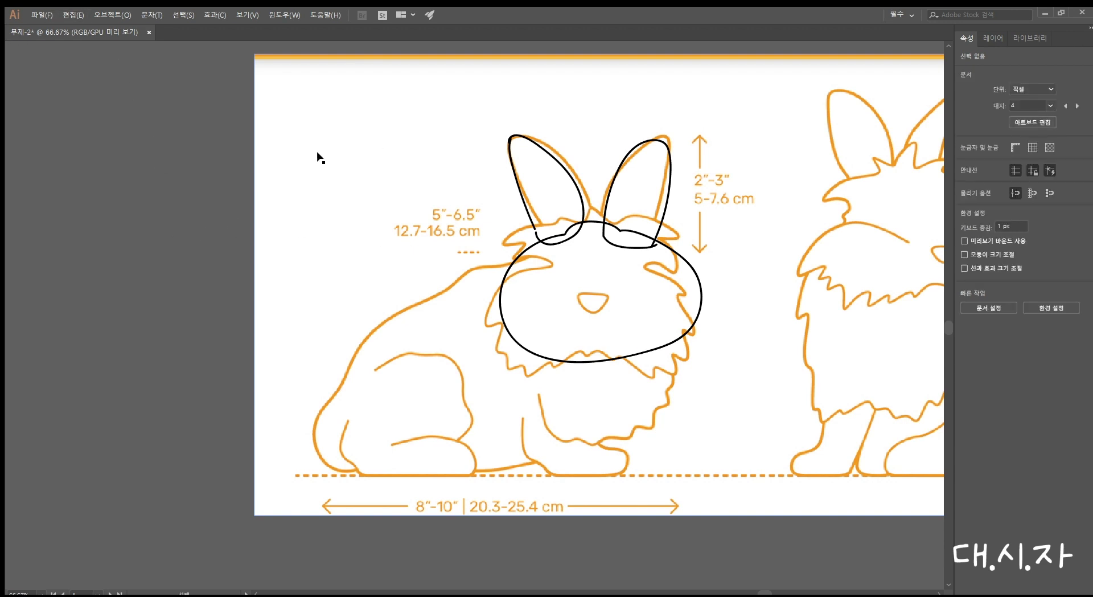
{"action": "mouse_move", "coordinate": [313, 157]}
{"action": "left_mouse_down"}
{"action": "mouse_move", "coordinate": [714, 177]}
{"action": "mouse_move", "coordinate": [818, 232]}
{"action": "mouse_move", "coordinate": [816, 248]}
{"action": "mouse_move", "coordinate": [532, 285]}
{"action": "left_mouse_up"}
{"action": "left_click_drag", "start_coordinate": [483, 149], "coordinate": [751, 456]}
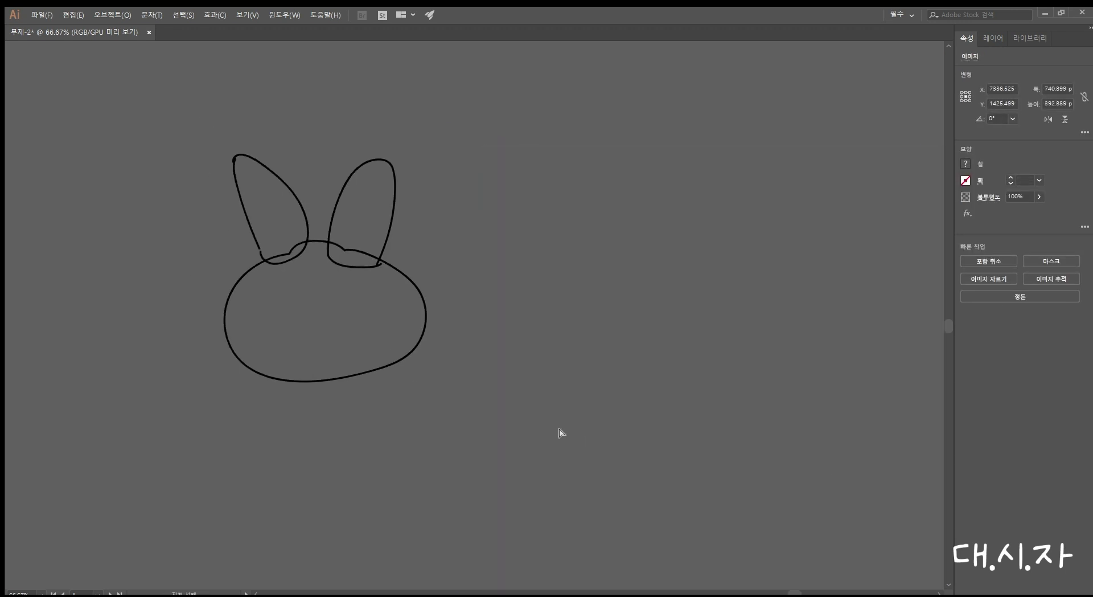
{"action": "key", "text": "ctrl+minus"}
{"action": "key", "text": "ctrl+minus"}
{"action": "key", "text": "ctrl+minus"}
{"action": "left_click_drag", "start_coordinate": [738, 204], "coordinate": [866, 126]}
Move the rabbit sketch onto the Quokka artboard, scaled and positioned over the standing quokka's head
{"action": "mouse_move", "coordinate": [507, 183]}
{"action": "left_mouse_down"}
{"action": "mouse_move", "coordinate": [307, 125]}
{"action": "mouse_move", "coordinate": [306, 52]}
{"action": "left_mouse_up"}
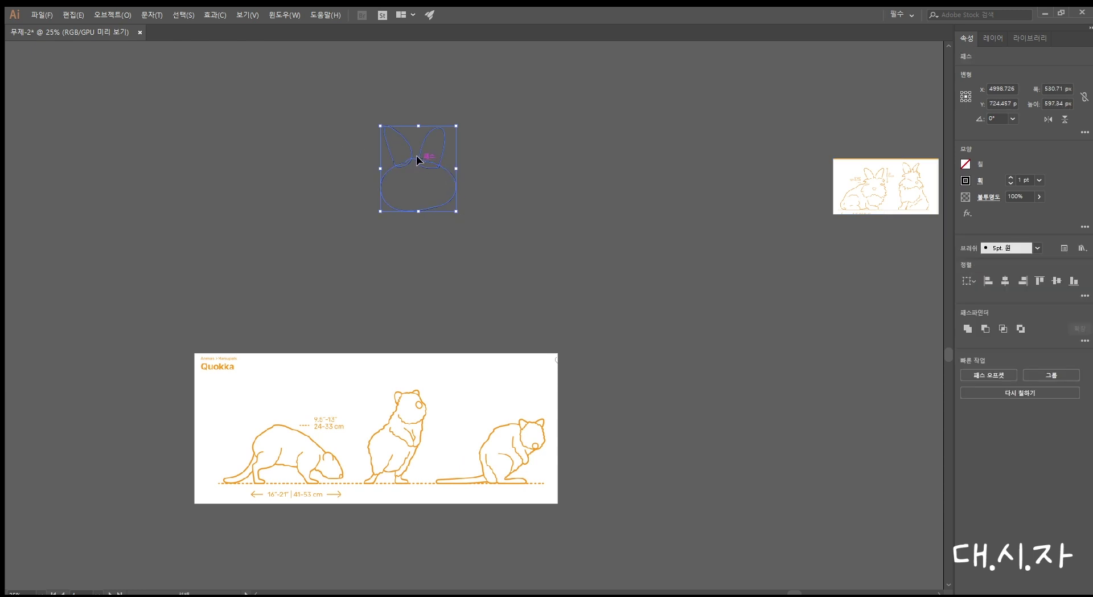
{"action": "left_click_drag", "start_coordinate": [416, 155], "coordinate": [407, 373]}
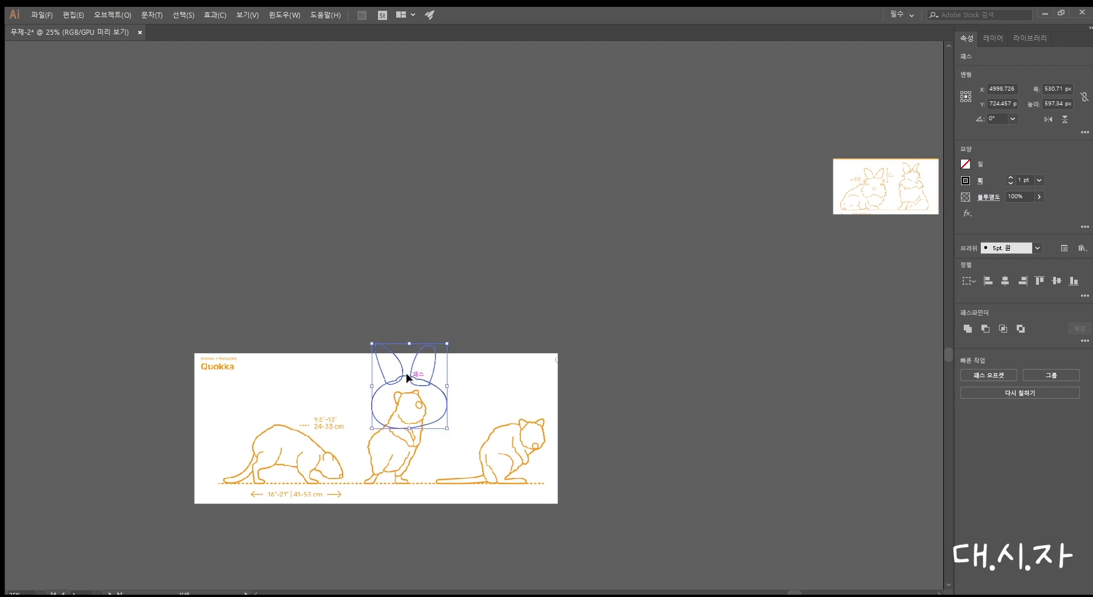
{"action": "key", "text": "z"}
{"action": "left_click", "coordinate": [354, 428]}
{"action": "key", "text": "ctrl+plus"}
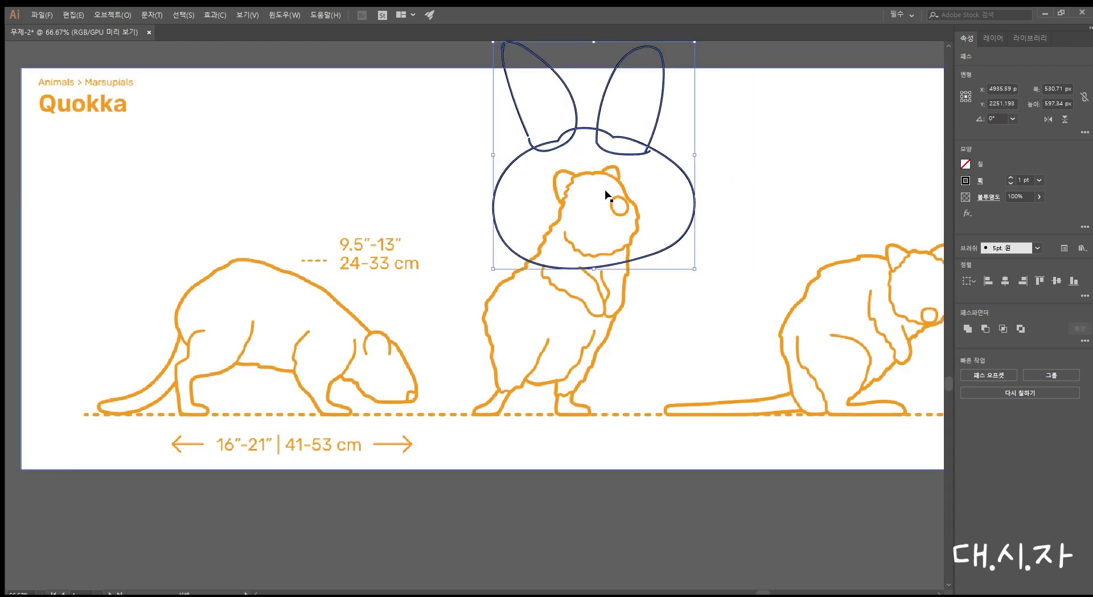
{"action": "left_click_drag", "start_coordinate": [609, 214], "coordinate": [545, 293]}
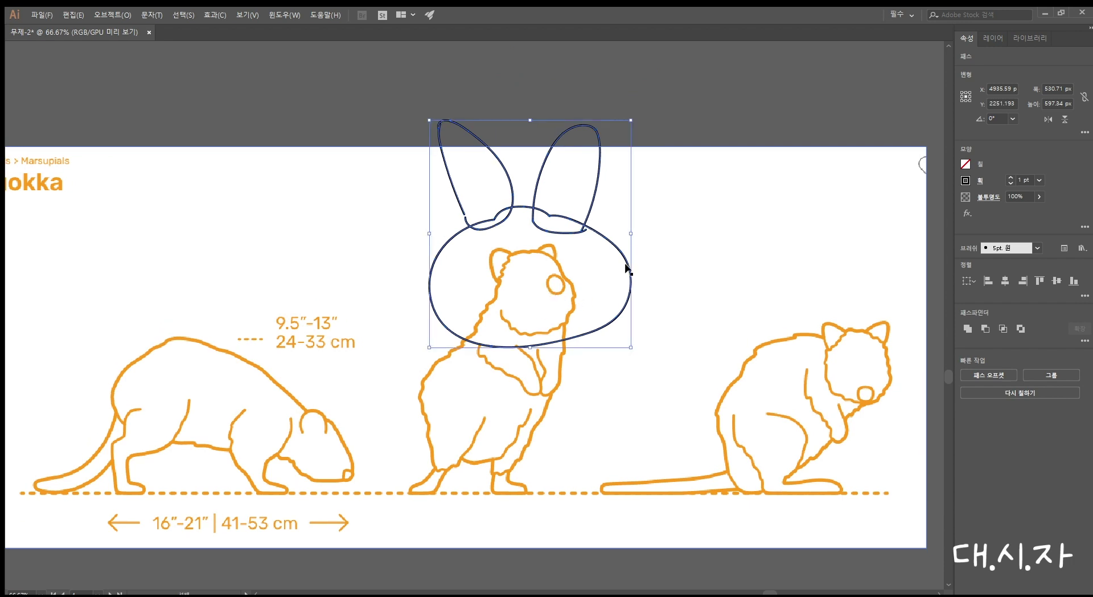
{"action": "left_click_drag", "start_coordinate": [631, 350], "coordinate": [519, 221]}
{"action": "left_click_drag", "start_coordinate": [496, 170], "coordinate": [599, 348]}
{"action": "left_click_drag", "start_coordinate": [564, 266], "coordinate": [557, 249]}
{"action": "key", "text": "ctrl+z"}
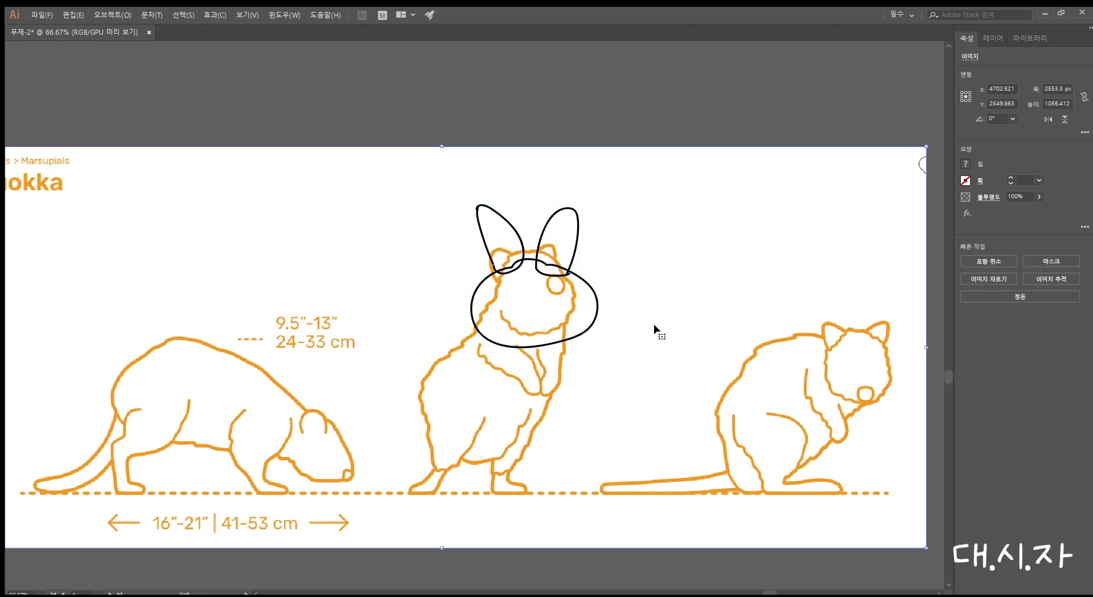
Draw the rabbit's round body, both folded arms, two legs and two feet over the quokka
{"action": "key", "text": "ctrl+z"}
{"action": "key", "text": "ctrl+z"}
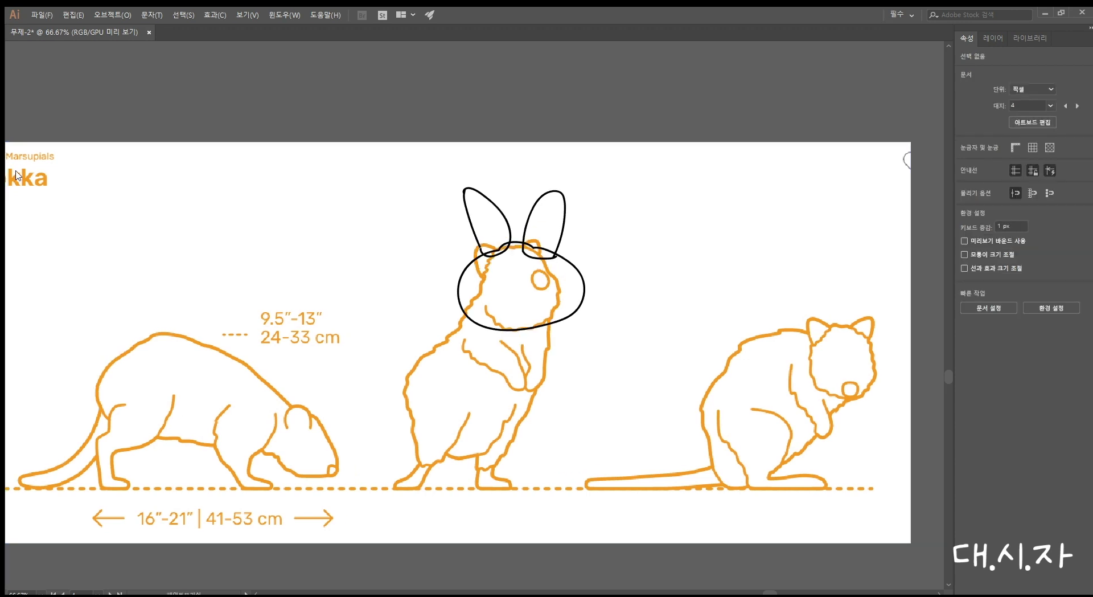
{"action": "left_click", "coordinate": [12, 167]}
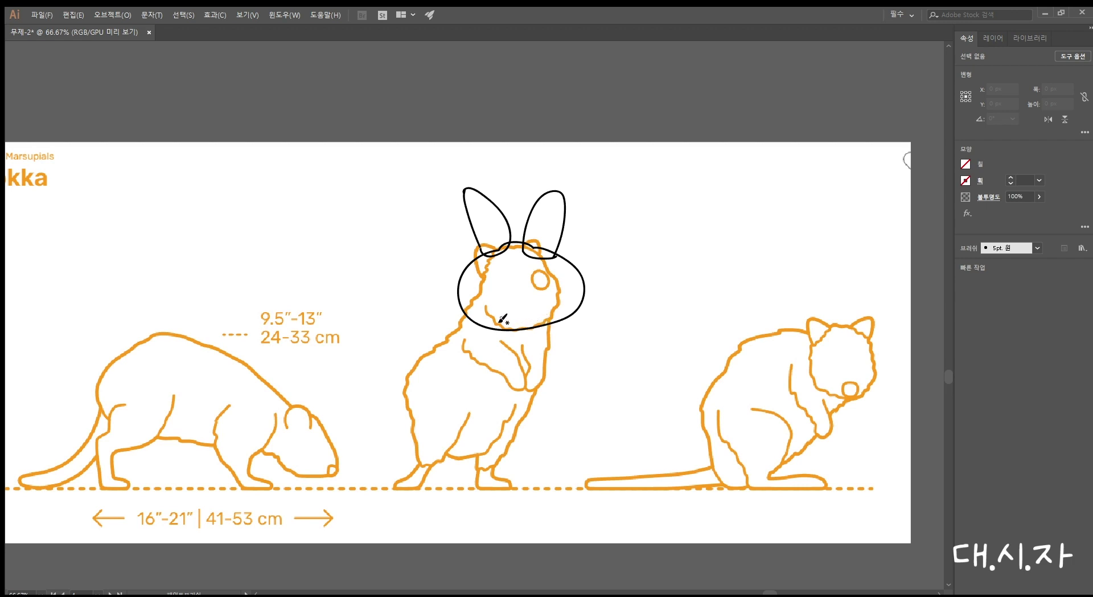
{"action": "mouse_move", "coordinate": [541, 312]}
{"action": "left_mouse_down"}
{"action": "mouse_move", "coordinate": [474, 329]}
{"action": "mouse_move", "coordinate": [457, 397]}
{"action": "mouse_move", "coordinate": [476, 431]}
{"action": "mouse_move", "coordinate": [529, 443]}
{"action": "mouse_move", "coordinate": [568, 420]}
{"action": "mouse_move", "coordinate": [579, 374]}
{"action": "mouse_move", "coordinate": [573, 339]}
{"action": "mouse_move", "coordinate": [561, 315]}
{"action": "mouse_move", "coordinate": [539, 312]}
{"action": "left_mouse_up"}
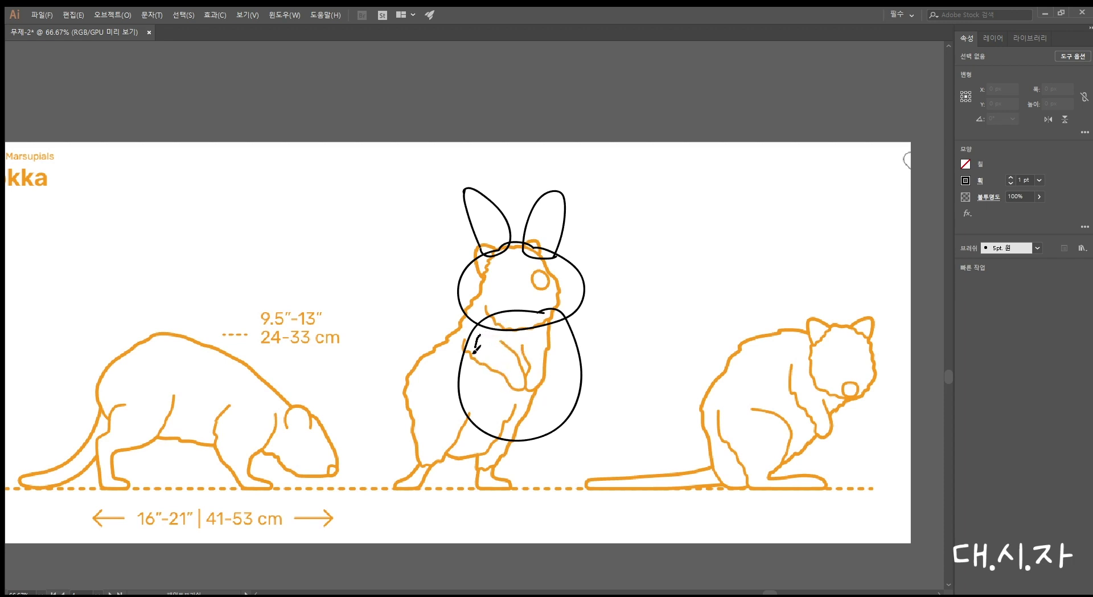
{"action": "mouse_move", "coordinate": [477, 344]}
{"action": "left_mouse_down"}
{"action": "mouse_move", "coordinate": [518, 386]}
{"action": "mouse_move", "coordinate": [533, 373]}
{"action": "mouse_move", "coordinate": [482, 333]}
{"action": "left_mouse_up"}
{"action": "mouse_move", "coordinate": [556, 323]}
{"action": "left_mouse_down"}
{"action": "mouse_move", "coordinate": [536, 362]}
{"action": "mouse_move", "coordinate": [556, 364]}
{"action": "mouse_move", "coordinate": [566, 336]}
{"action": "mouse_move", "coordinate": [556, 320]}
{"action": "left_mouse_up"}
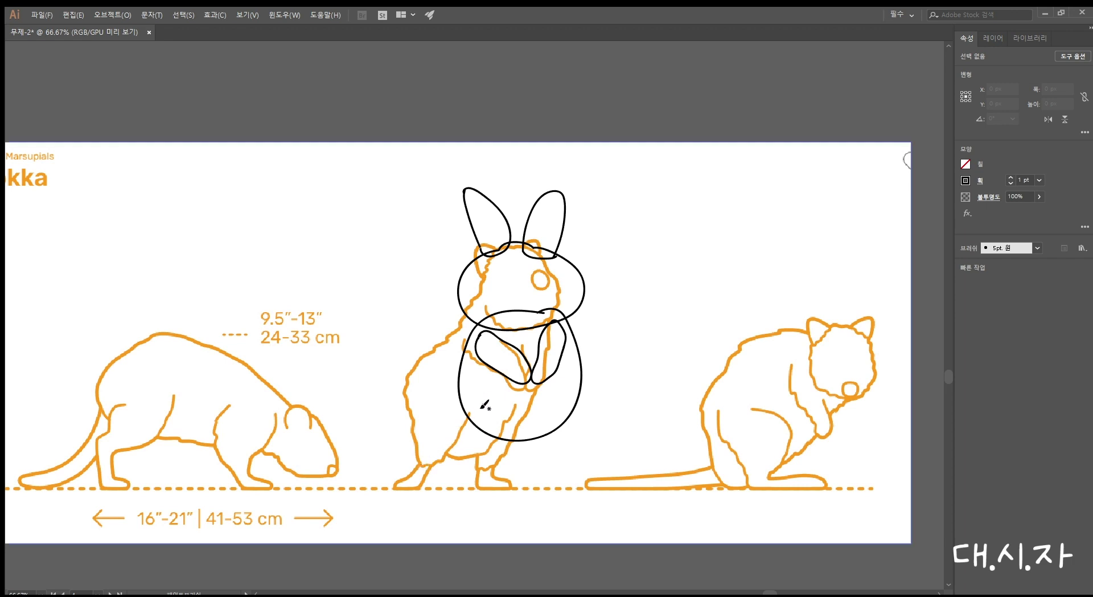
{"action": "mouse_move", "coordinate": [477, 397]}
{"action": "left_mouse_down"}
{"action": "mouse_move", "coordinate": [458, 434]}
{"action": "mouse_move", "coordinate": [480, 479]}
{"action": "mouse_move", "coordinate": [497, 454]}
{"action": "mouse_move", "coordinate": [476, 399]}
{"action": "left_mouse_up"}
{"action": "mouse_move", "coordinate": [484, 473]}
{"action": "left_mouse_down"}
{"action": "mouse_move", "coordinate": [474, 492]}
{"action": "mouse_move", "coordinate": [491, 472]}
{"action": "left_mouse_up"}
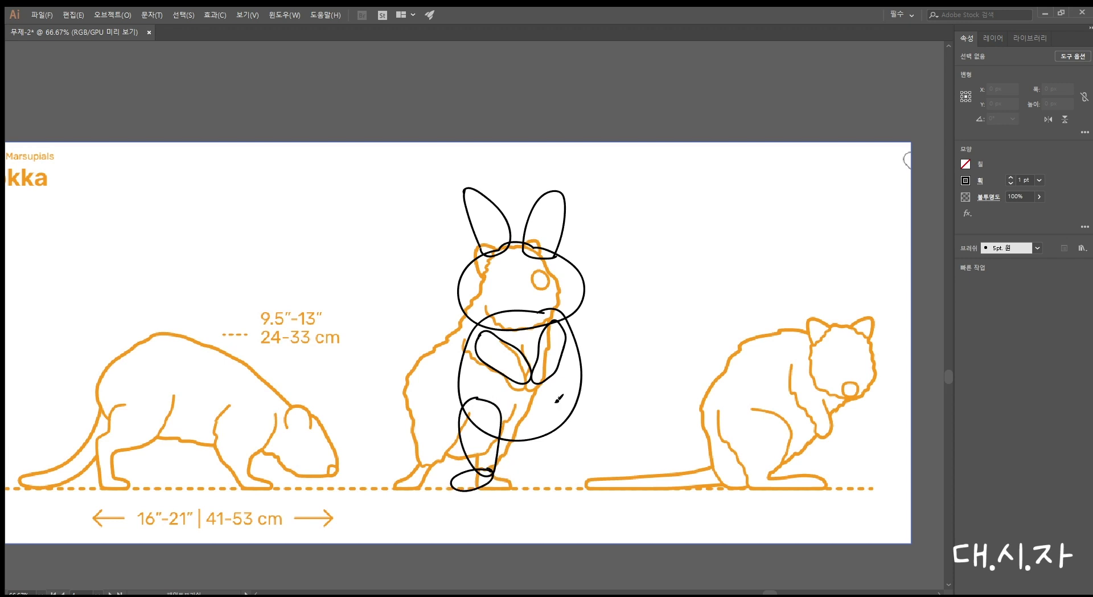
{"action": "mouse_move", "coordinate": [556, 401]}
{"action": "left_mouse_down"}
{"action": "mouse_move", "coordinate": [540, 426]}
{"action": "mouse_move", "coordinate": [560, 474]}
{"action": "mouse_move", "coordinate": [578, 441]}
{"action": "mouse_move", "coordinate": [560, 399]}
{"action": "left_mouse_up"}
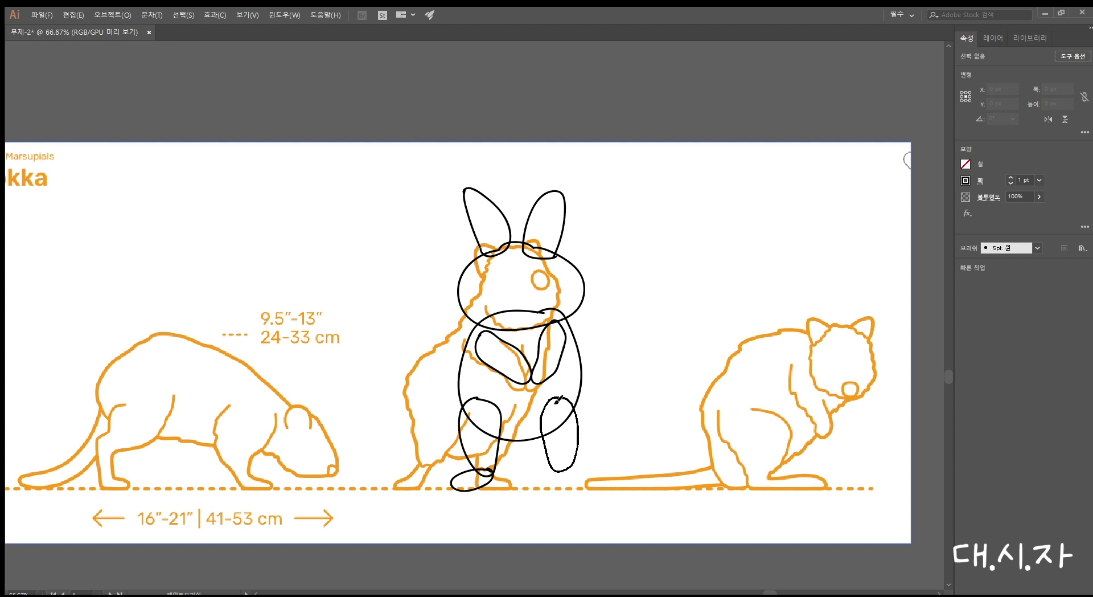
{"action": "mouse_move", "coordinate": [583, 456]}
{"action": "left_mouse_down"}
{"action": "mouse_move", "coordinate": [545, 484]}
{"action": "mouse_move", "coordinate": [585, 482]}
{"action": "mouse_move", "coordinate": [574, 459]}
{"action": "left_mouse_up"}
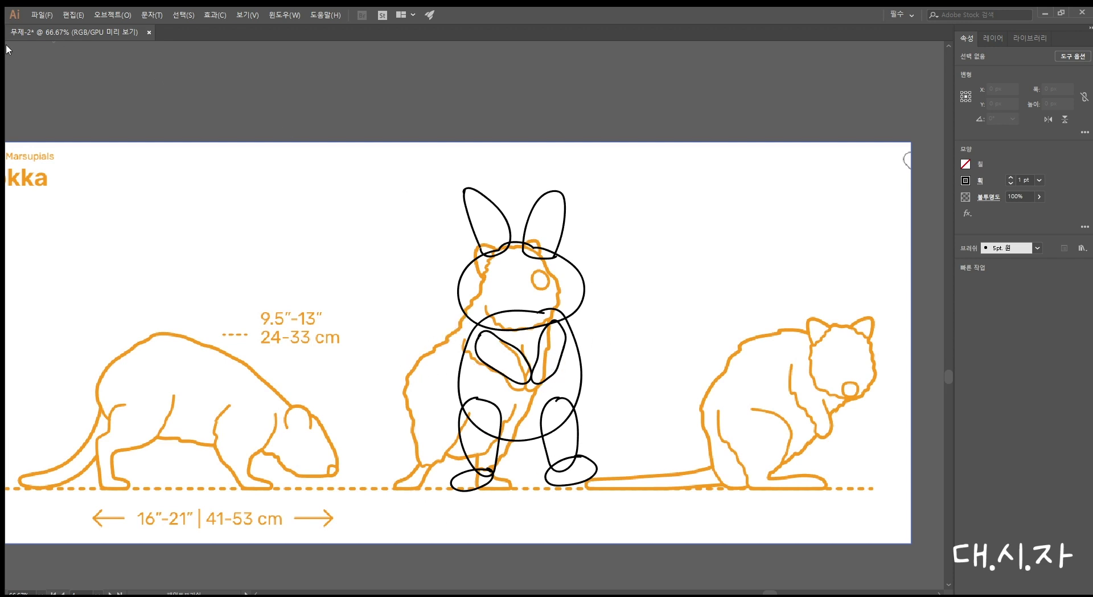
Scale the quokka reference image down and move it down and to the right
{"action": "key", "text": "v"}
{"action": "left_click", "coordinate": [865, 408]}
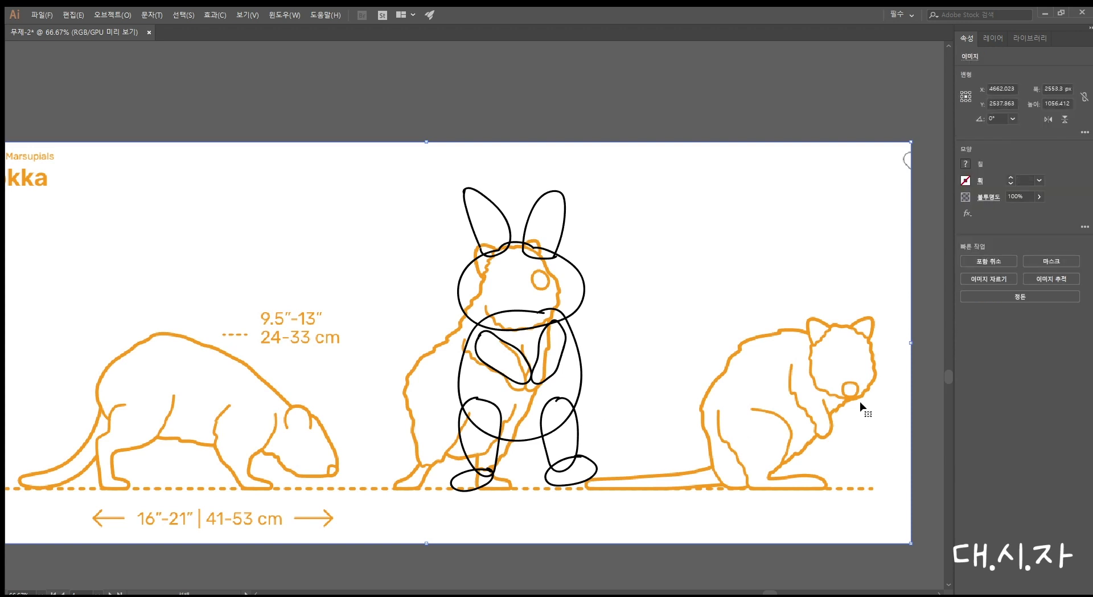
{"action": "key", "text": "z"}
{"action": "left_click", "coordinate": [317, 352], "text": "alt"}
{"action": "left_click", "coordinate": [317, 351], "text": "alt"}
{"action": "left_click_drag", "start_coordinate": [393, 186], "coordinate": [536, 283]}
{"action": "left_click_drag", "start_coordinate": [733, 305], "coordinate": [892, 443]}
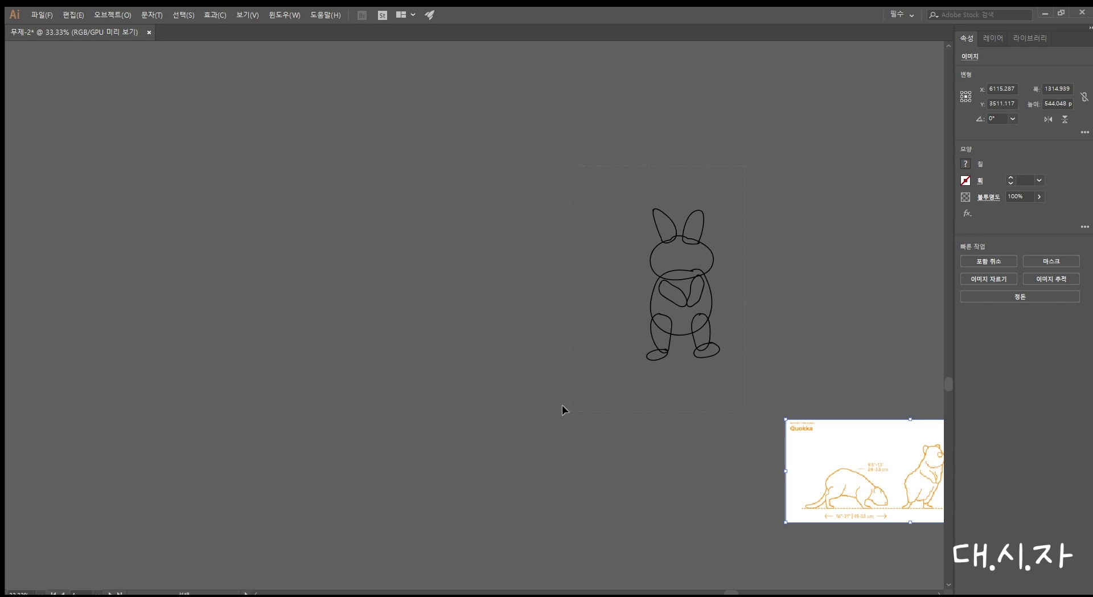
Move the rabbit sketch onto the top 서 있는자세 artboard
{"action": "left_click", "coordinate": [651, 328]}
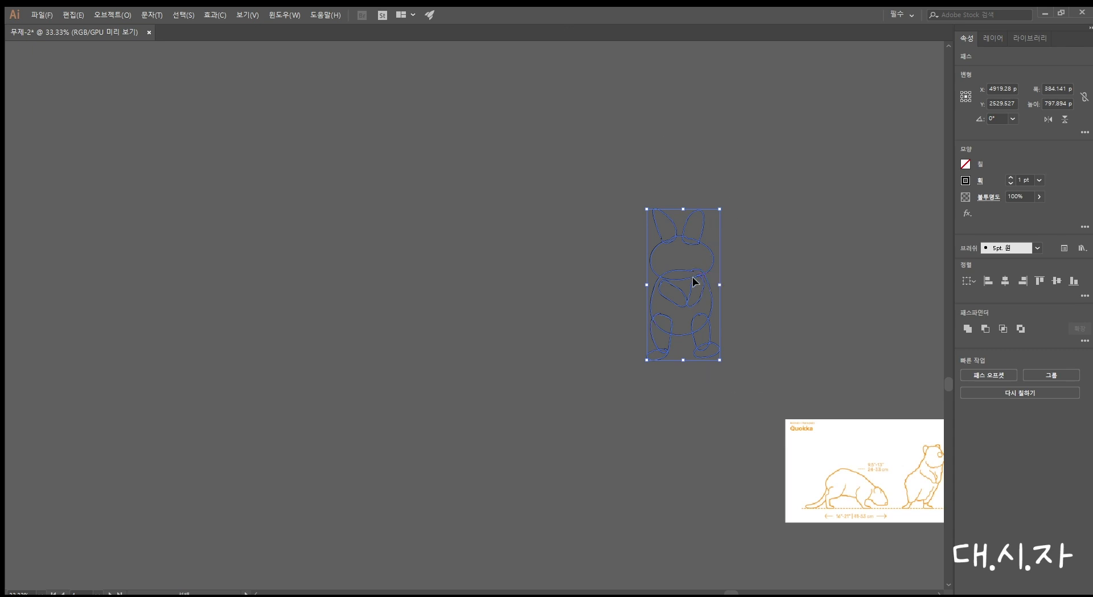
{"action": "left_click_drag", "start_coordinate": [695, 281], "coordinate": [746, 420]}
{"action": "key", "text": "space"}
{"action": "left_click_drag", "start_coordinate": [755, 409], "coordinate": [415, 135]}
{"action": "key", "text": "space"}
{"action": "left_click_drag", "start_coordinate": [507, 202], "coordinate": [661, 315]}
Enlarge the rabbit sketch by its corner handles to fill the artboard
{"action": "key", "text": "a"}
{"action": "key", "text": "ctrl+plus"}
{"action": "key", "text": "ctrl+plus"}
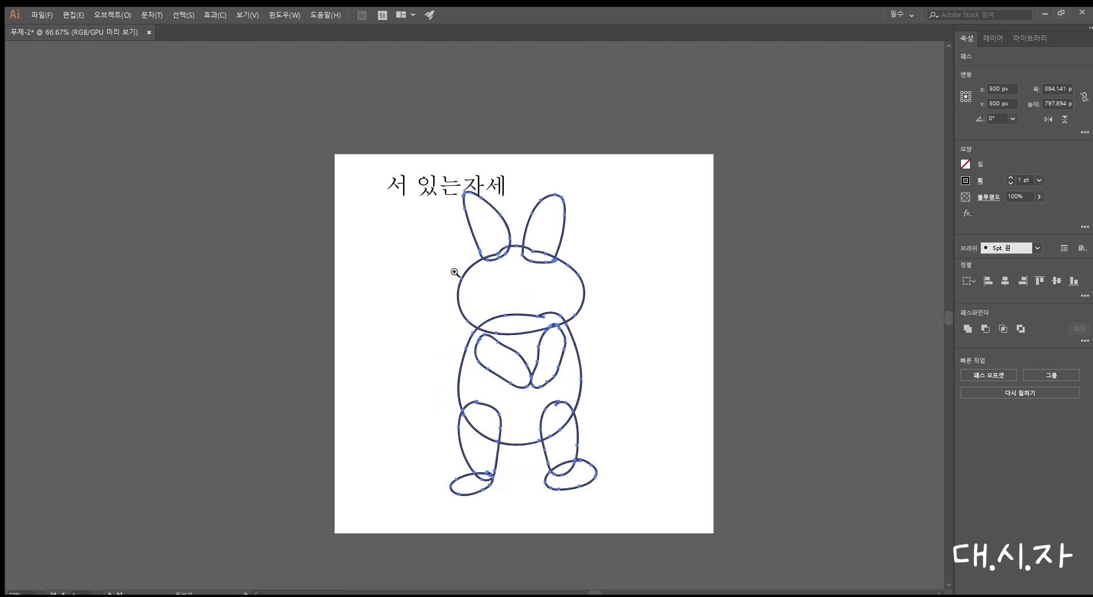
{"action": "key", "text": "v"}
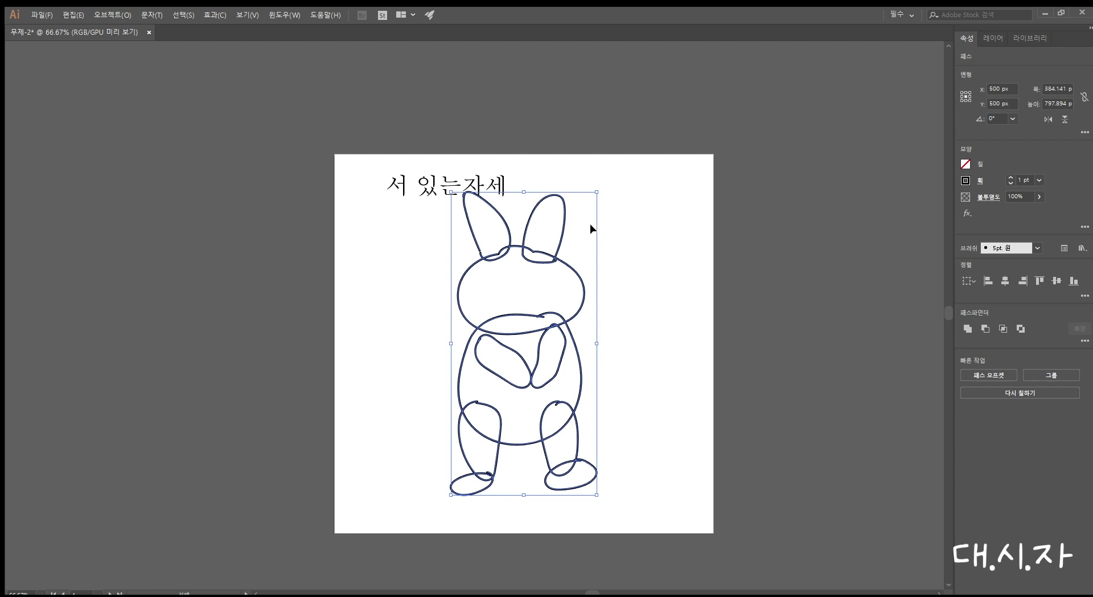
{"action": "left_click_drag", "start_coordinate": [597, 194], "coordinate": [604, 179]}
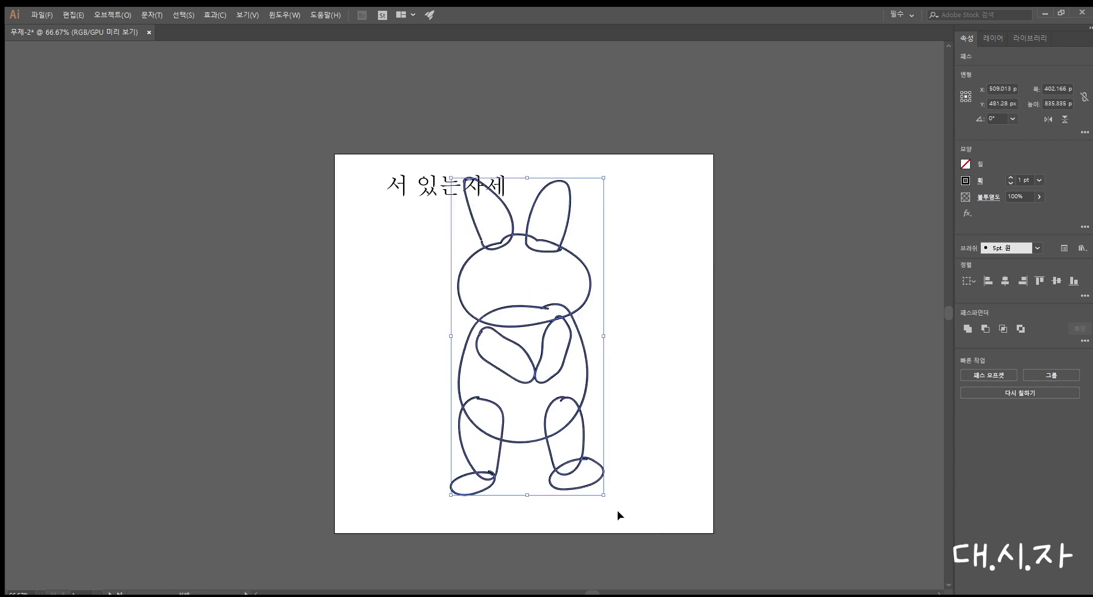
{"action": "mouse_move", "coordinate": [605, 495]}
{"action": "left_mouse_down"}
{"action": "mouse_move", "coordinate": [691, 545]}
{"action": "mouse_move", "coordinate": [603, 520]}
{"action": "mouse_move", "coordinate": [620, 542]}
{"action": "left_mouse_up"}
Move the 서 있는자세 label off to the left of the artboard
{"action": "key", "text": "ctrl+h"}
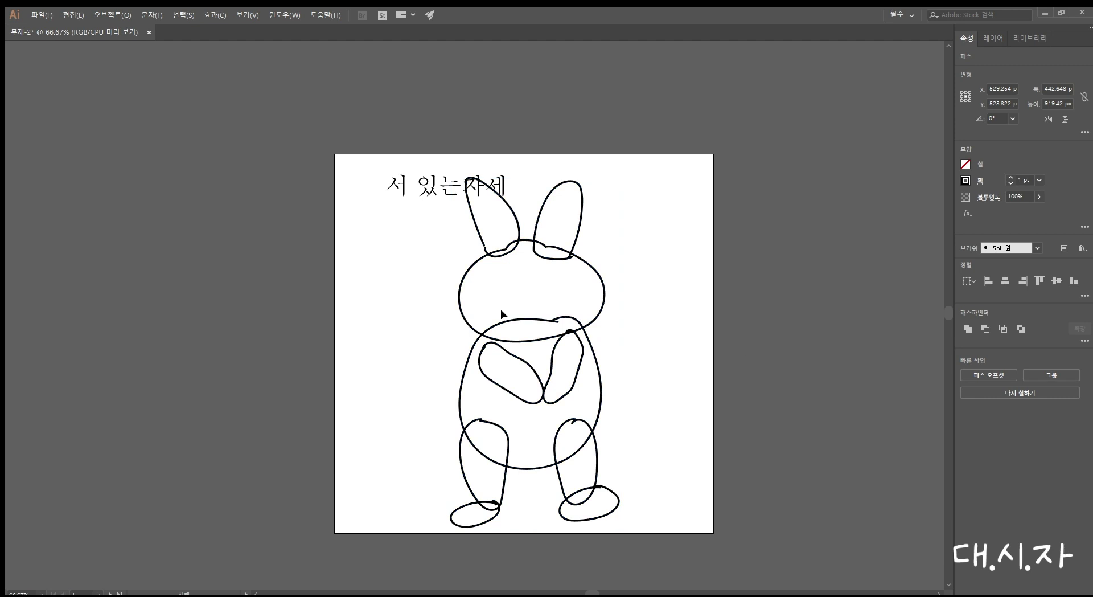
{"action": "left_click", "coordinate": [503, 314]}
{"action": "left_click_drag", "start_coordinate": [421, 193], "coordinate": [243, 192]}
{"action": "left_click", "coordinate": [627, 215]}
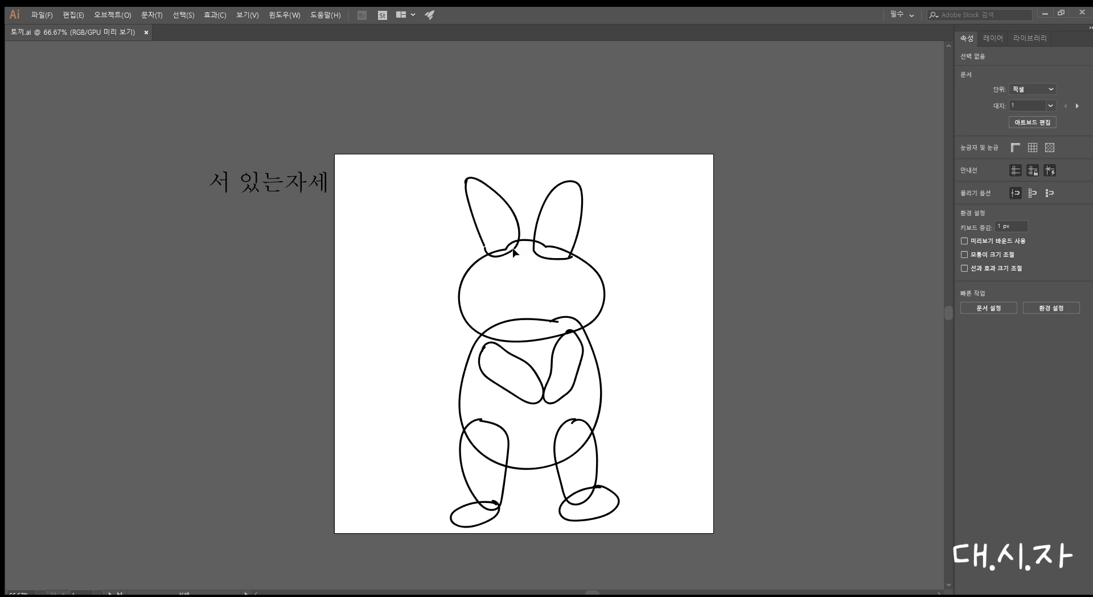
{"action": "scroll", "coordinate": [514, 252], "scroll_direction": "up", "scroll_amount": 2}
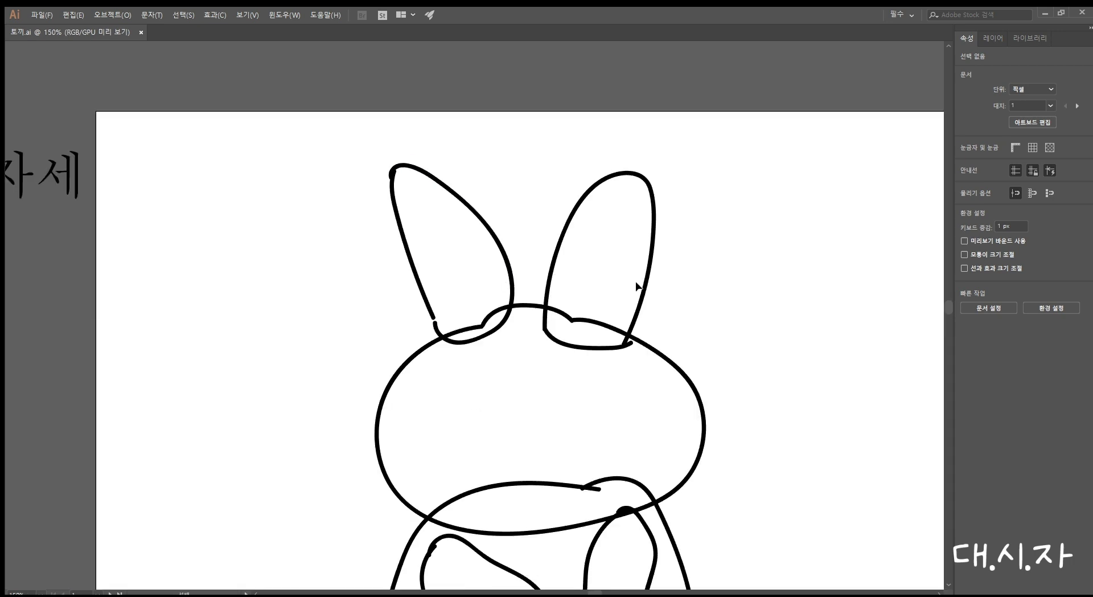
{"action": "scroll", "coordinate": [637, 287], "scroll_direction": "down", "scroll_amount": 3}
{"action": "left_click", "coordinate": [487, 137]}
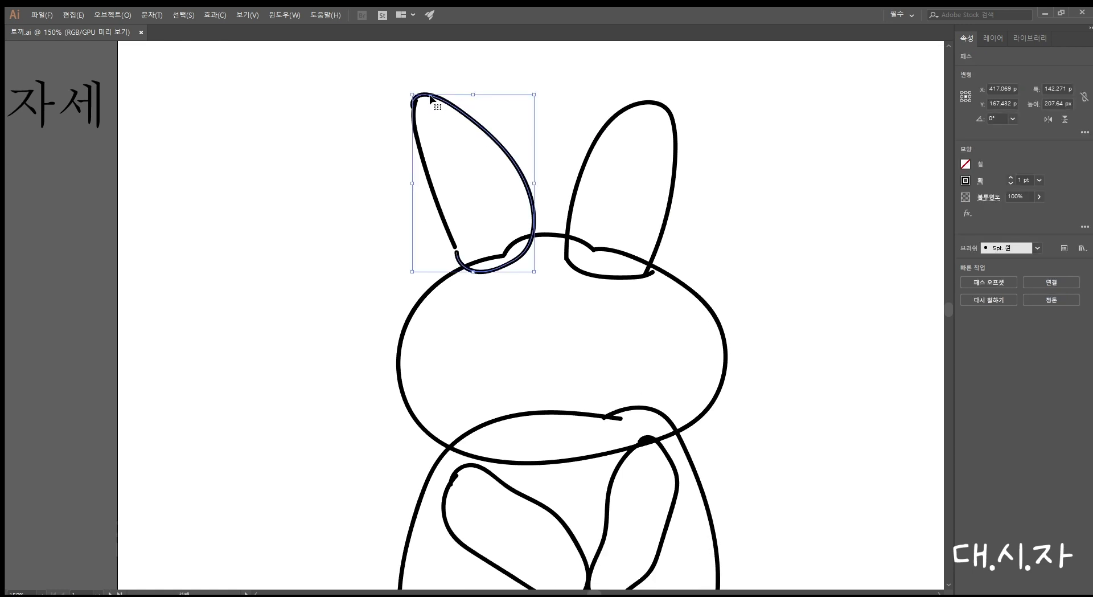
{"action": "left_click", "coordinate": [436, 206]}
{"action": "left_click", "coordinate": [329, 196]}
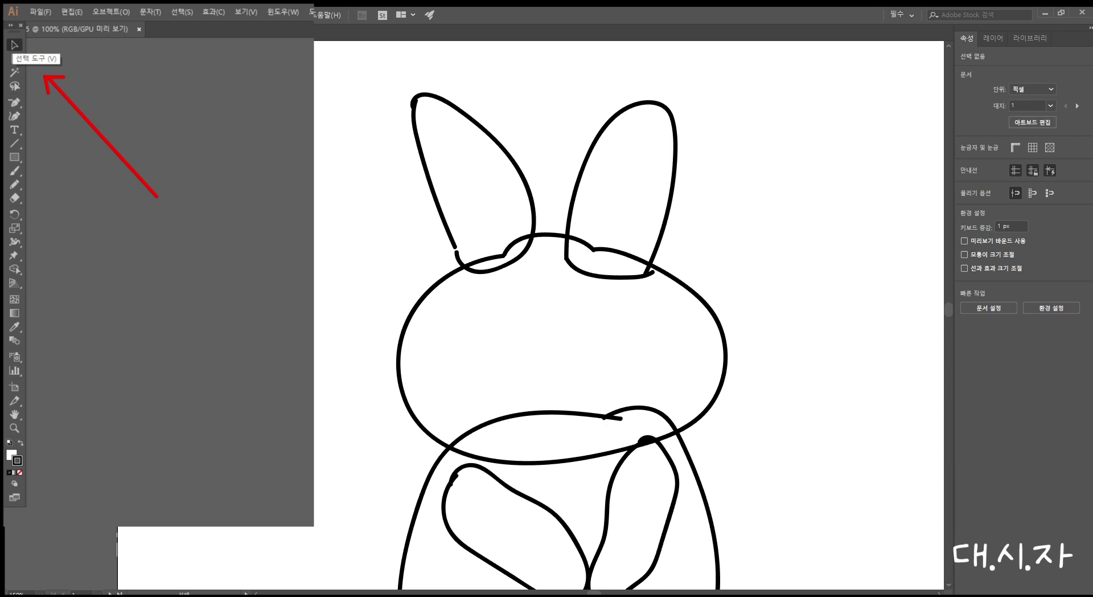
{"action": "left_click", "coordinate": [433, 183]}
{"action": "left_click", "coordinate": [564, 101]}
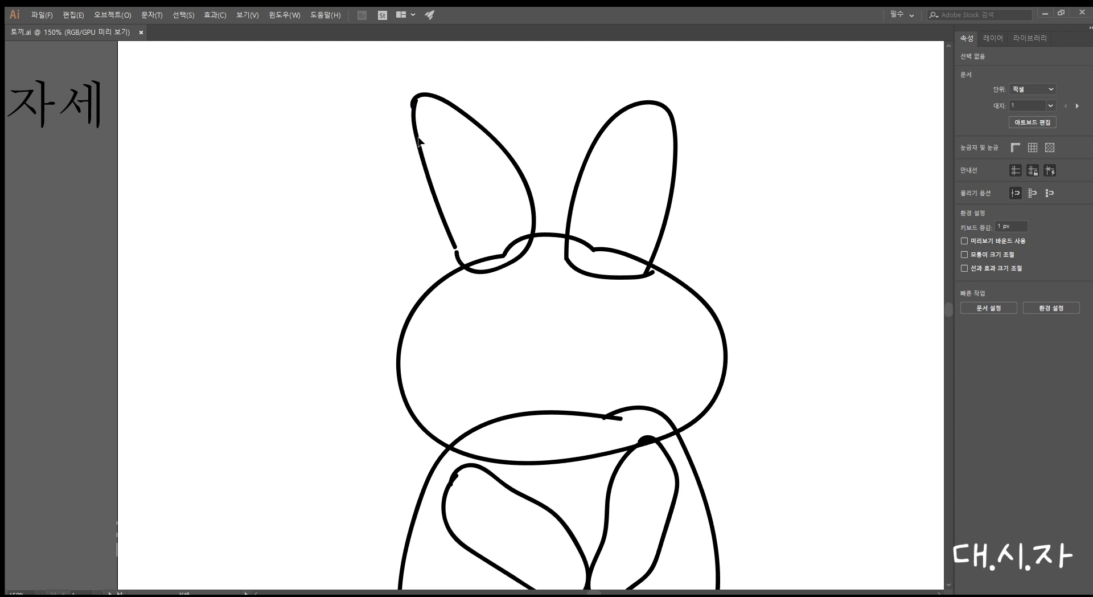
{"action": "left_click", "coordinate": [428, 183]}
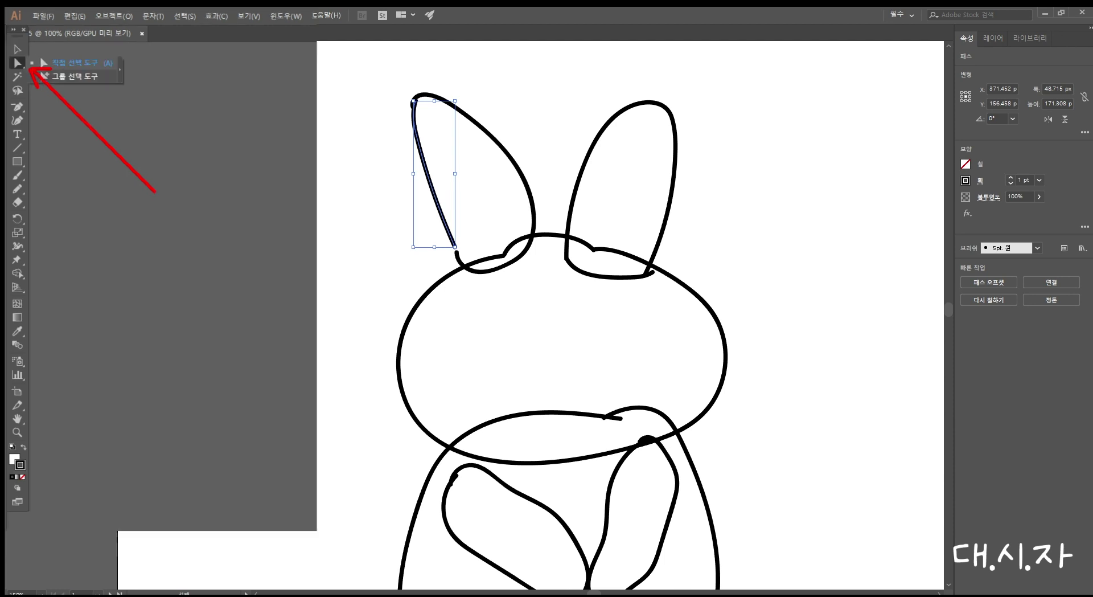
Move the left ear's tip anchor down-left and nudge its lower anchor so the outline joins cleanly
{"action": "key", "text": "a"}
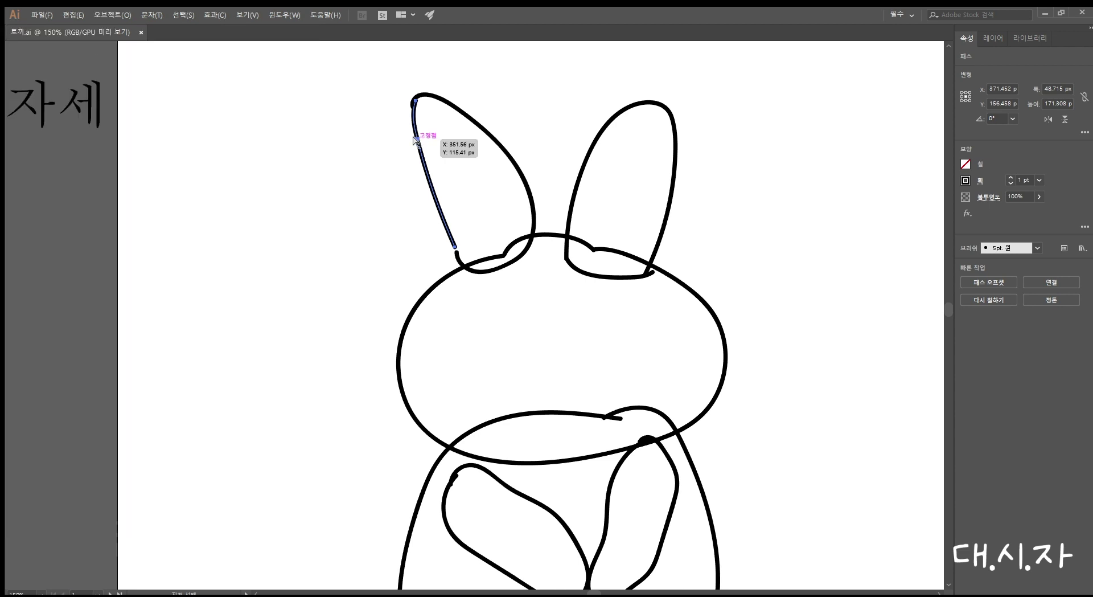
{"action": "left_click", "coordinate": [415, 139]}
{"action": "left_click_drag", "start_coordinate": [414, 139], "coordinate": [292, 121]}
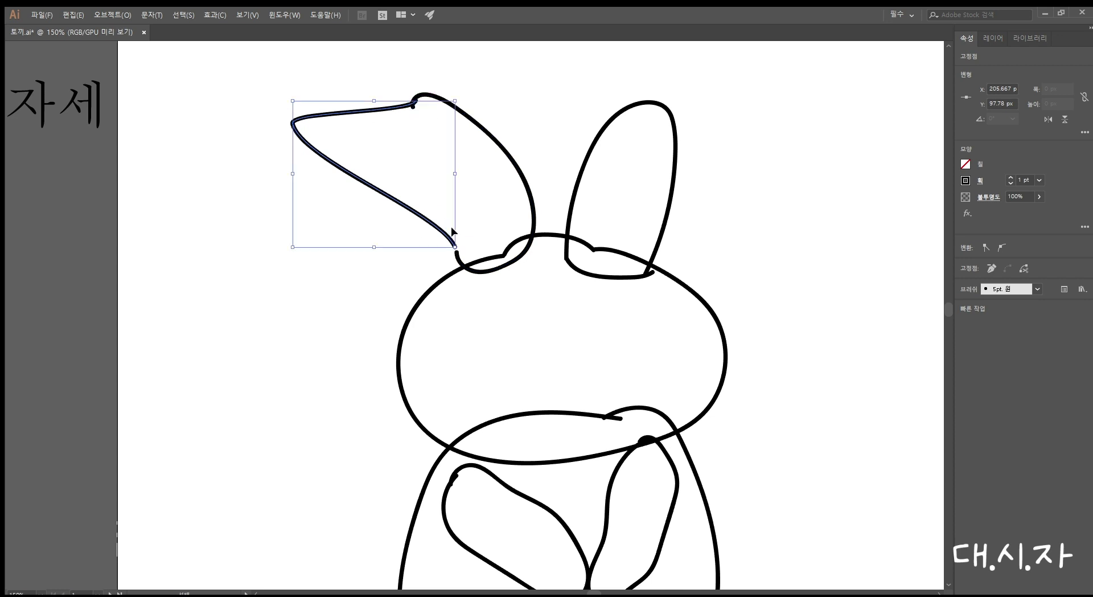
{"action": "key", "text": "ctrl+z"}
{"action": "left_click", "coordinate": [508, 137]}
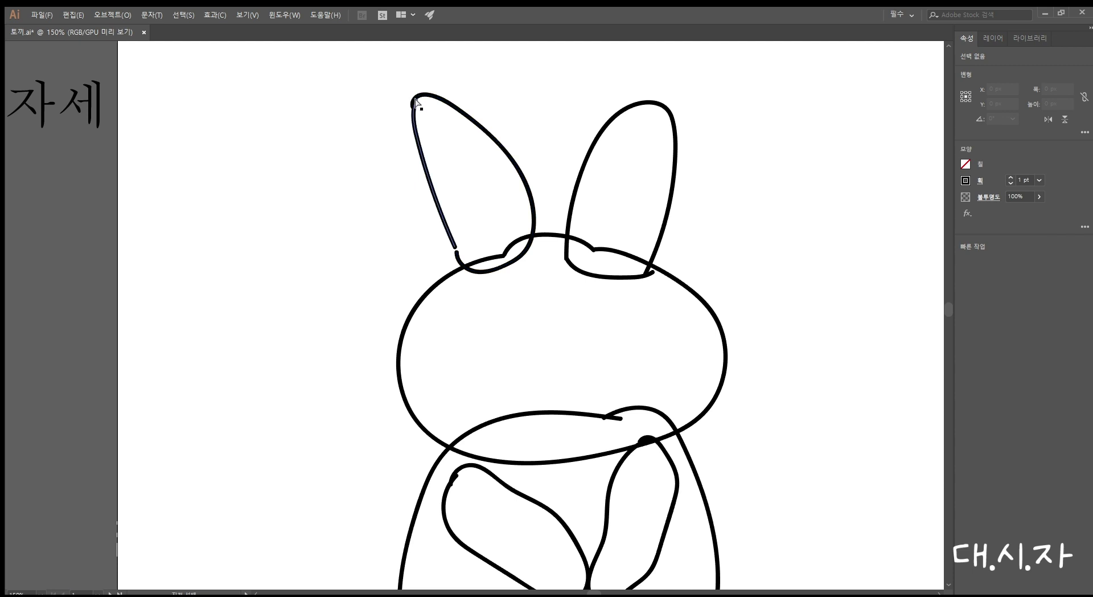
{"action": "left_click", "coordinate": [414, 102]}
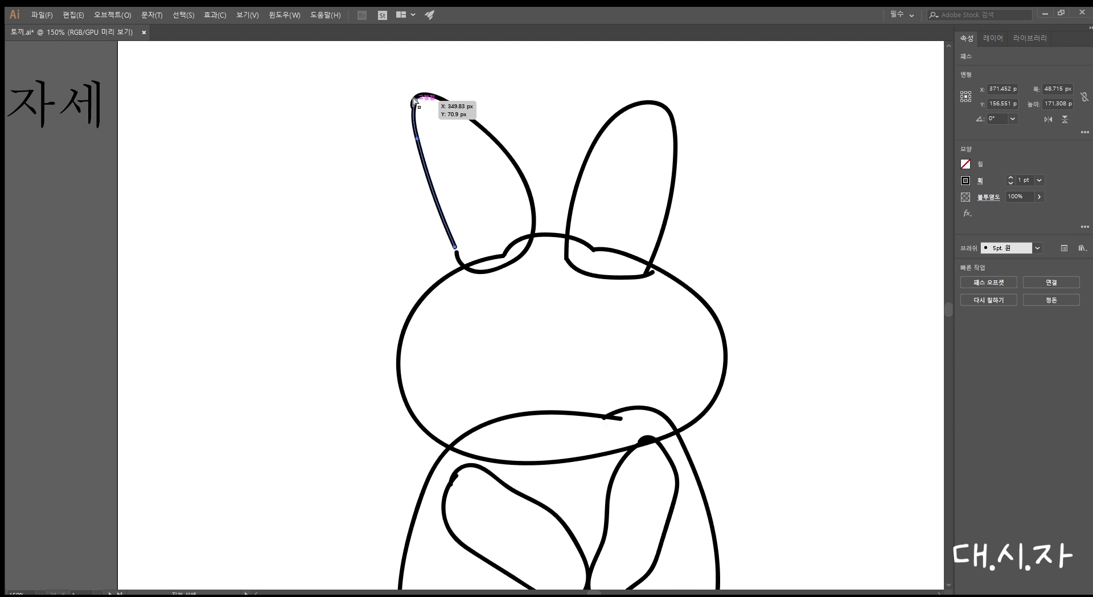
{"action": "mouse_move", "coordinate": [414, 102]}
{"action": "left_mouse_down"}
{"action": "mouse_move", "coordinate": [395, 117]}
{"action": "mouse_move", "coordinate": [412, 102]}
{"action": "mouse_move", "coordinate": [453, 114]}
{"action": "mouse_move", "coordinate": [419, 98]}
{"action": "mouse_move", "coordinate": [405, 110]}
{"action": "mouse_move", "coordinate": [413, 105]}
{"action": "left_mouse_up"}
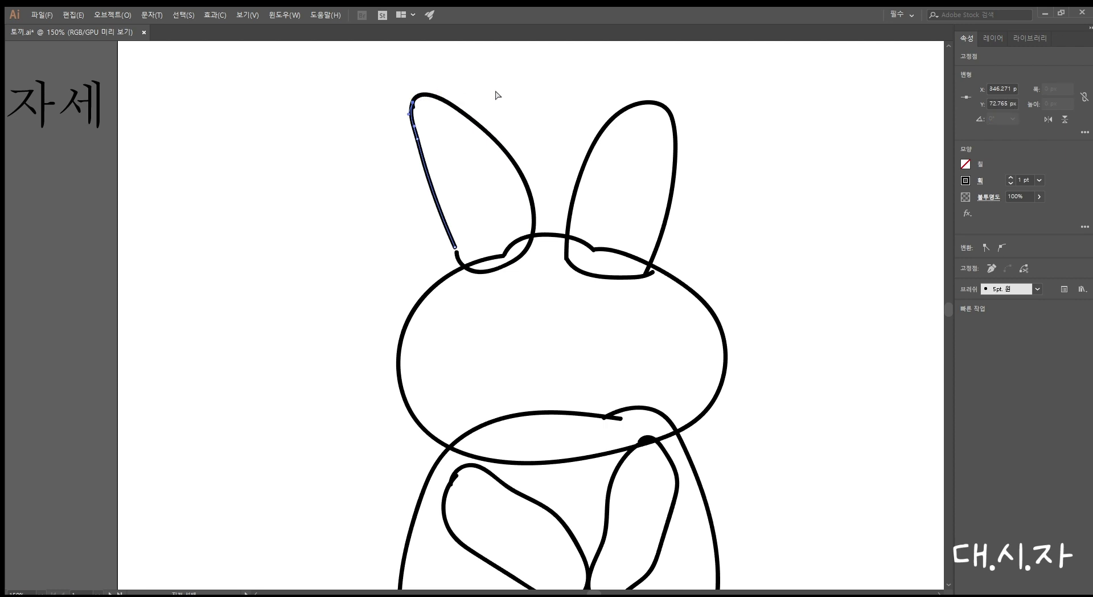
{"action": "left_click", "coordinate": [445, 86]}
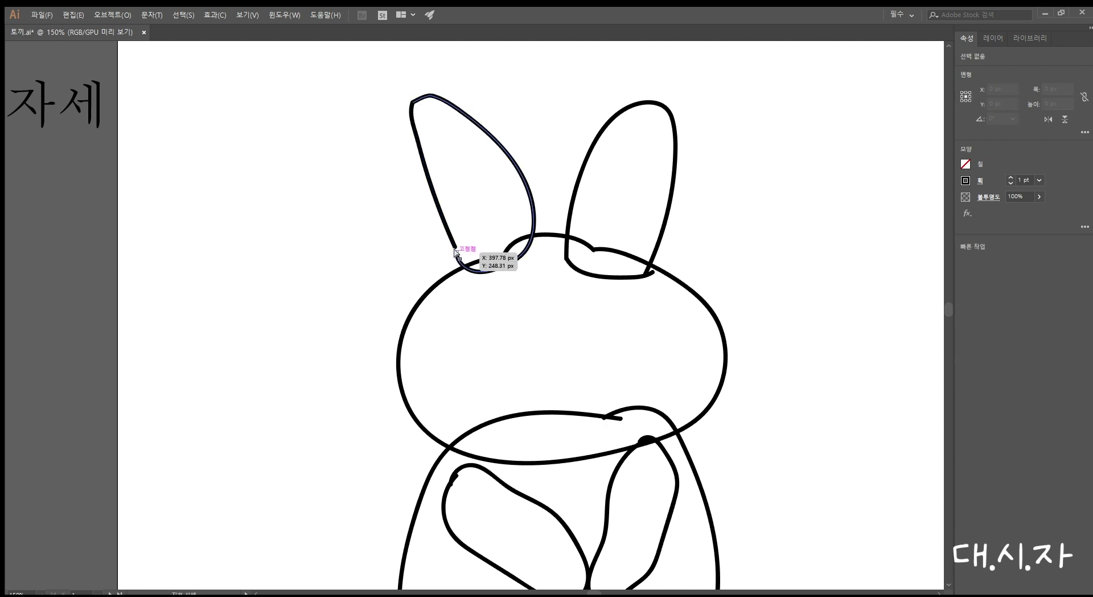
{"action": "left_click_drag", "start_coordinate": [453, 249], "coordinate": [451, 243]}
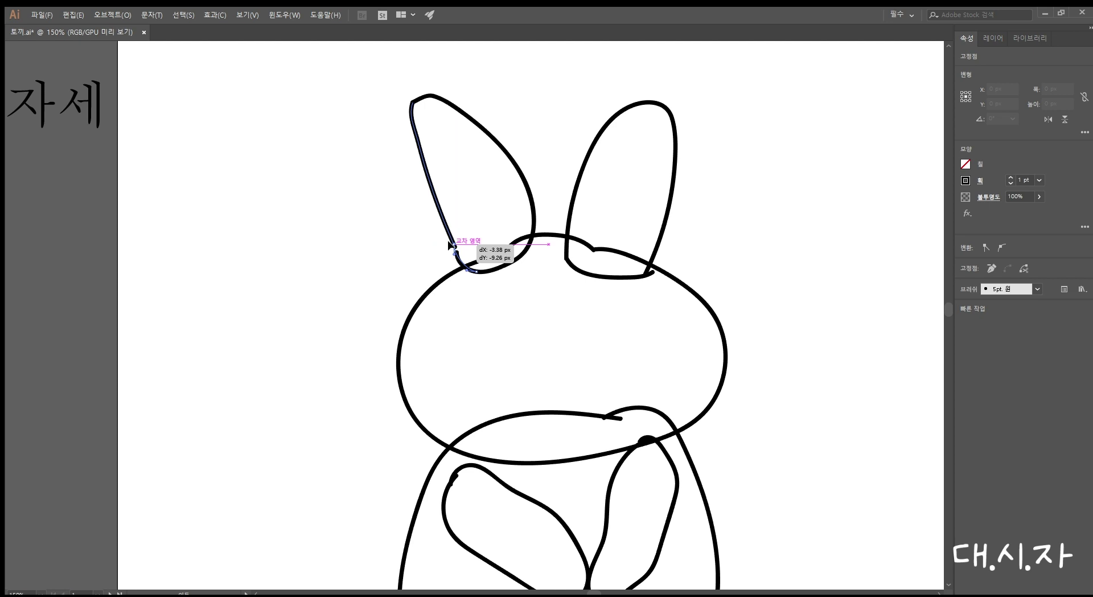
{"action": "left_click_drag", "start_coordinate": [450, 245], "coordinate": [455, 245]}
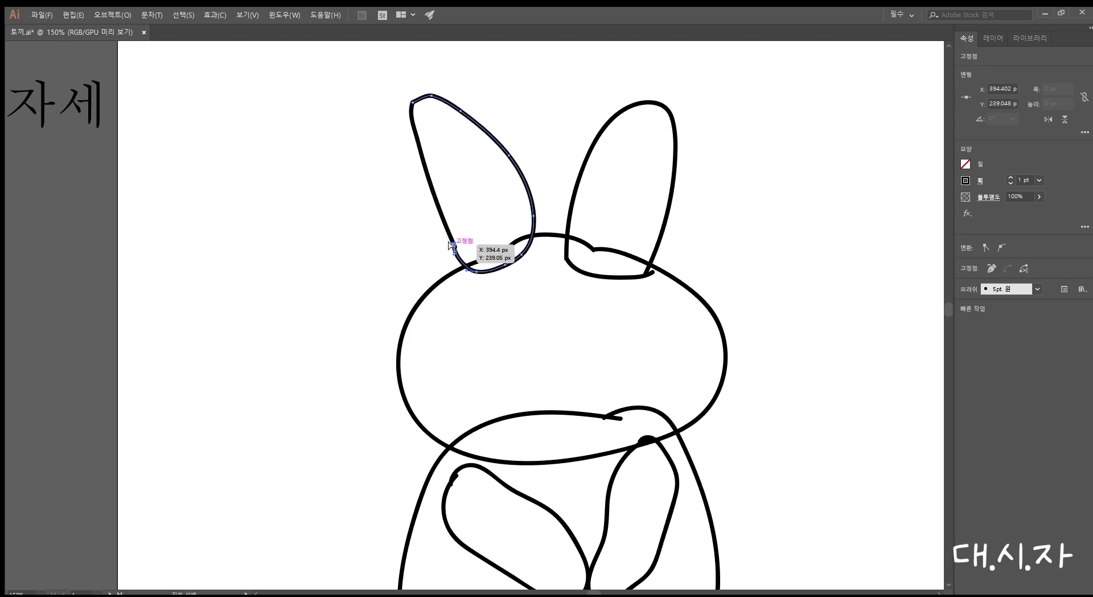
{"action": "left_click", "coordinate": [490, 179]}
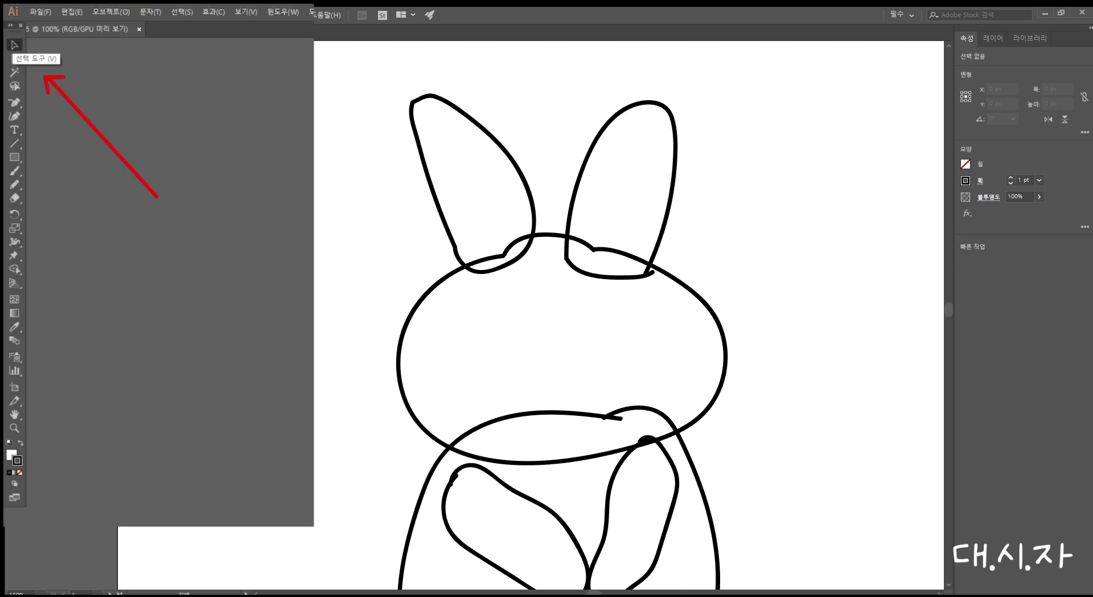
{"action": "left_click", "coordinate": [464, 114]}
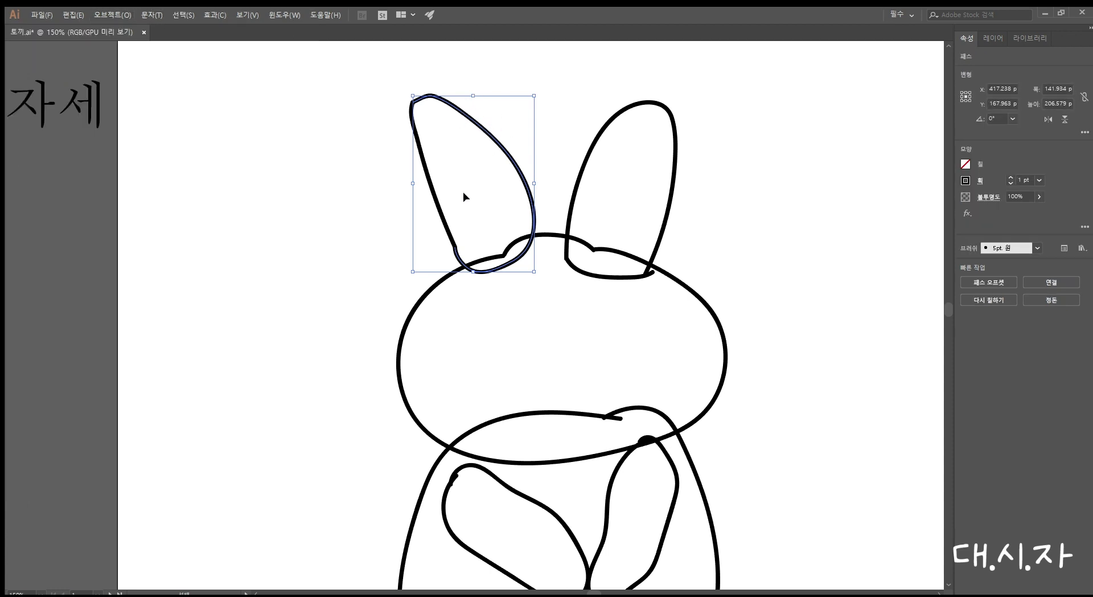
{"action": "left_click", "coordinate": [441, 214], "text": "shift"}
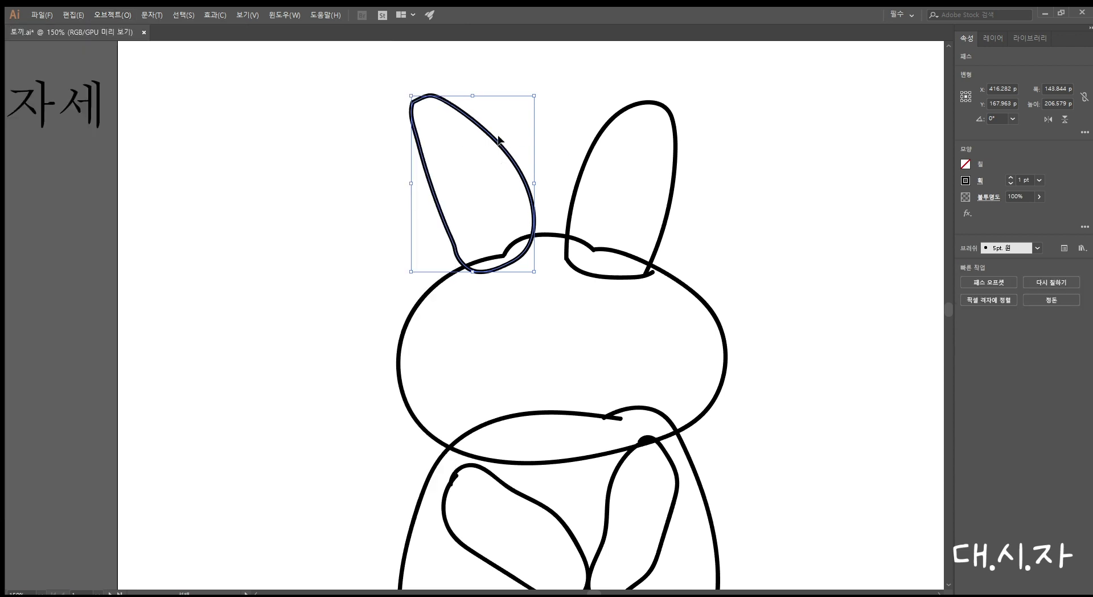
{"action": "left_click_drag", "start_coordinate": [501, 142], "coordinate": [259, 145]}
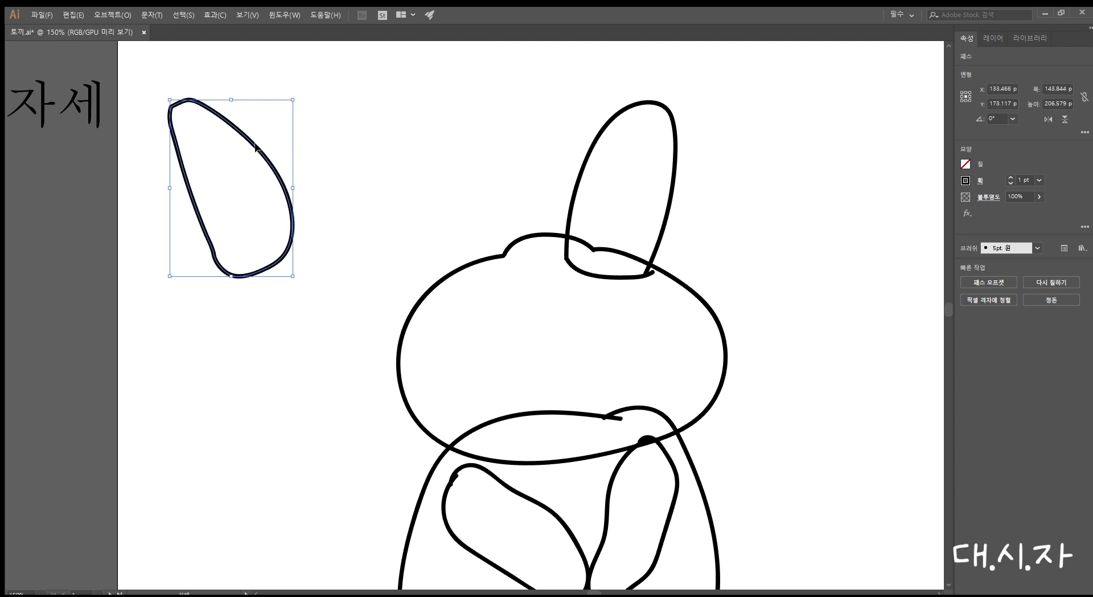
{"action": "key", "text": "ctrl+z"}
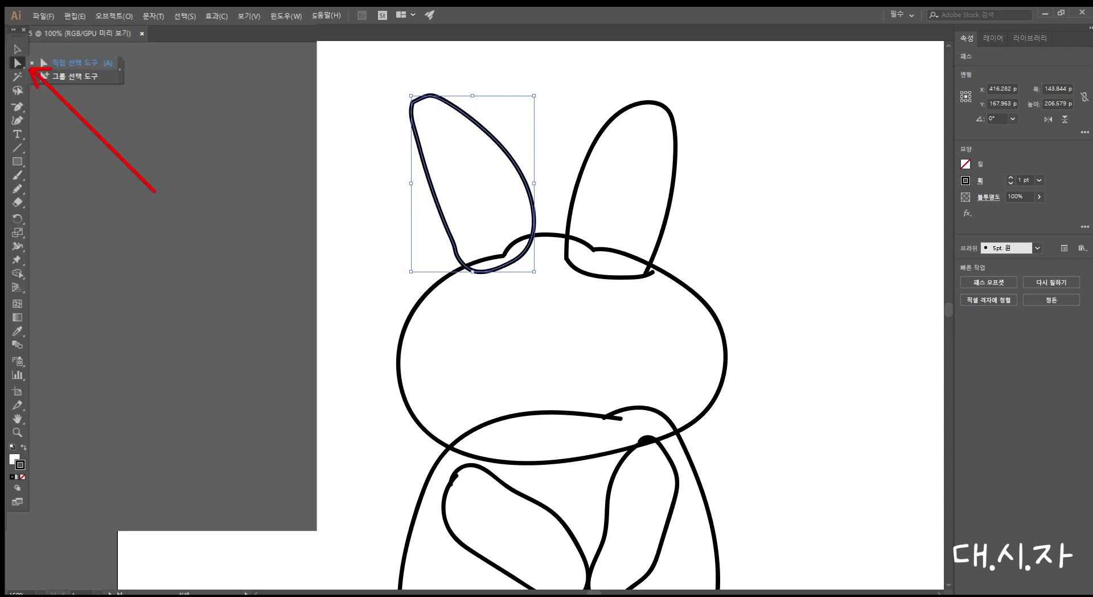
Drag the left ear's anchors and edges to slim it, pulling its inner edge closer to the head
{"action": "key", "text": "a"}
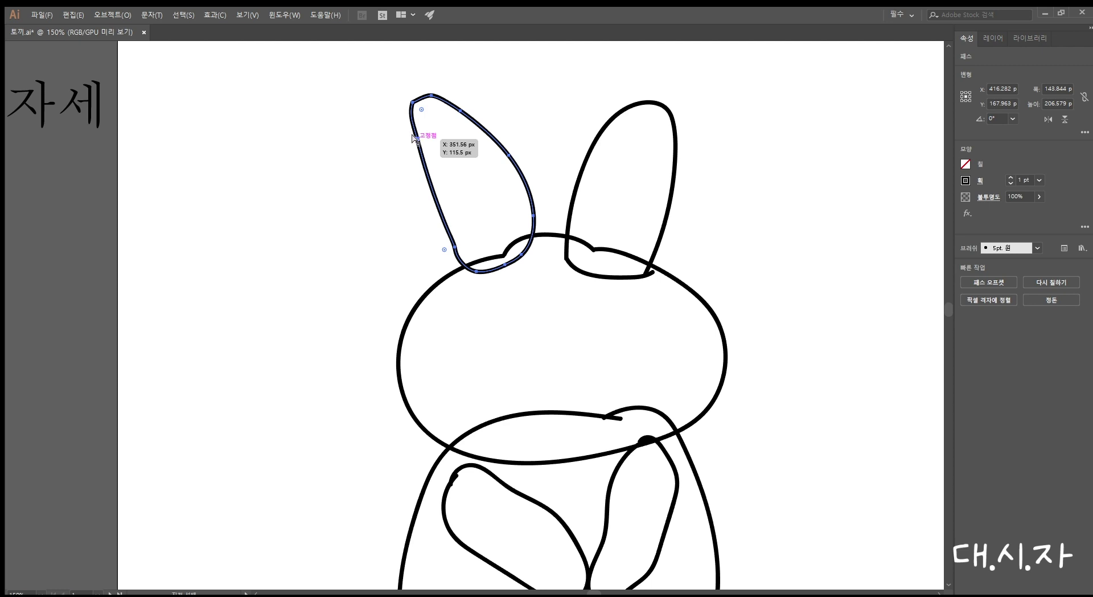
{"action": "left_click_drag", "start_coordinate": [414, 138], "coordinate": [407, 142]}
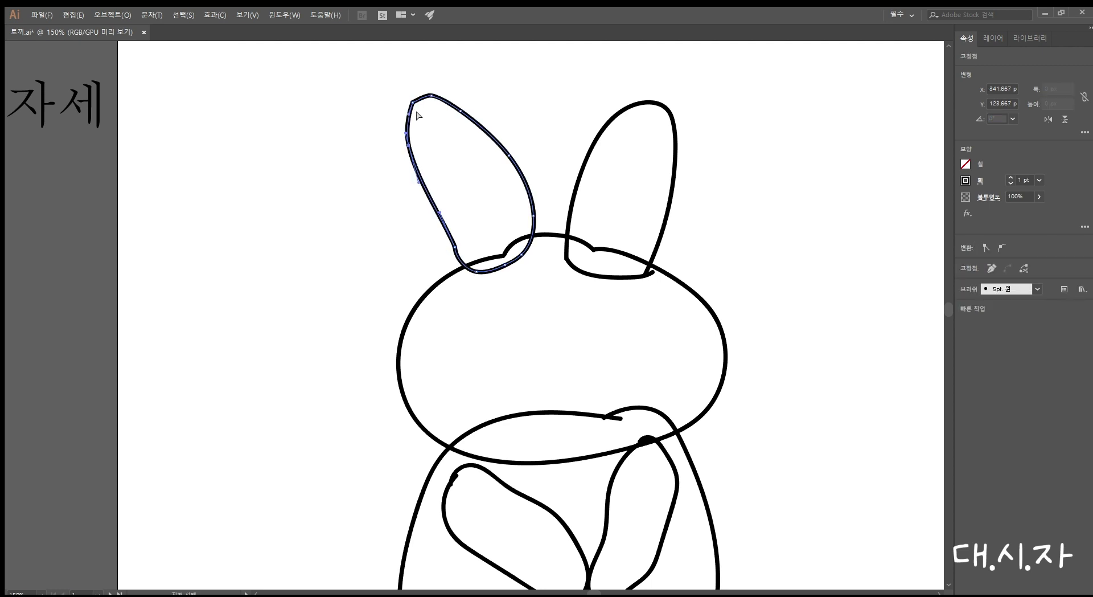
{"action": "left_click_drag", "start_coordinate": [410, 101], "coordinate": [413, 101]}
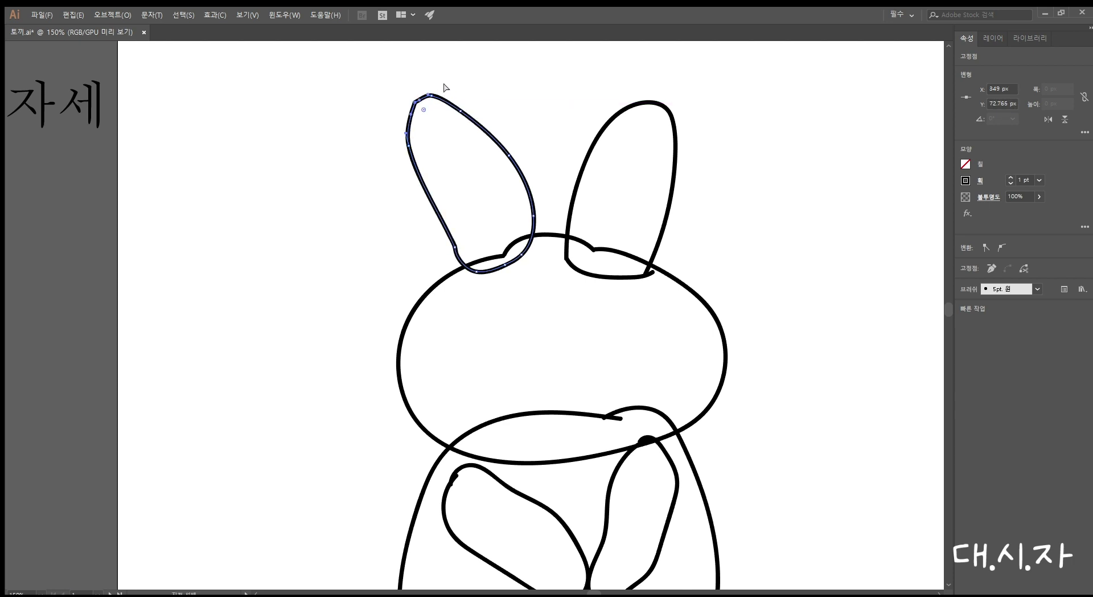
{"action": "left_click_drag", "start_coordinate": [452, 244], "coordinate": [434, 221]}
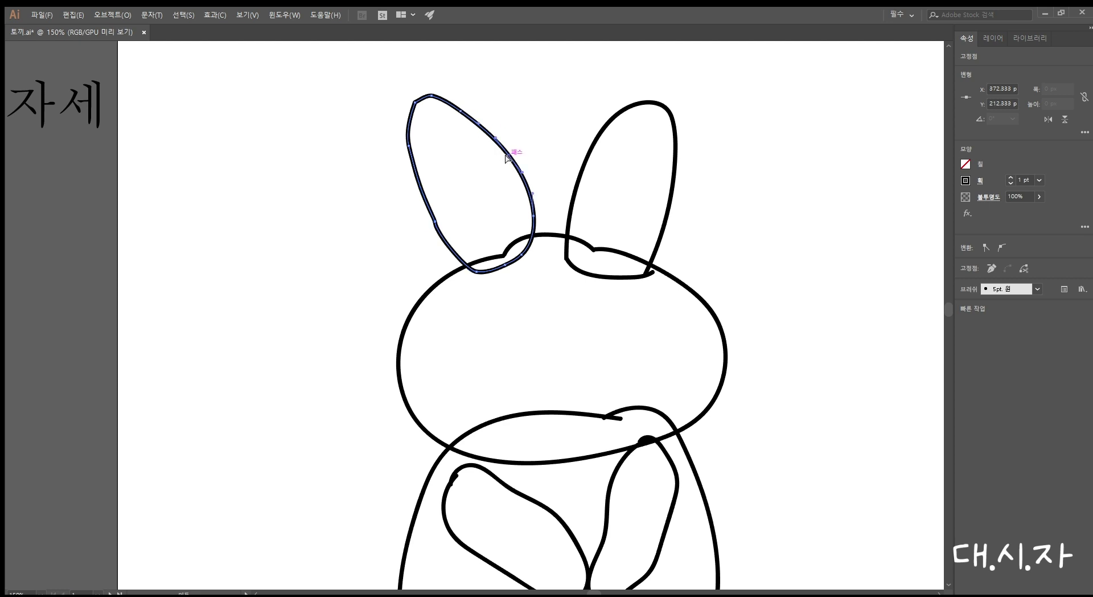
{"action": "left_click_drag", "start_coordinate": [512, 153], "coordinate": [500, 162]}
{"action": "left_click_drag", "start_coordinate": [532, 214], "coordinate": [521, 221]}
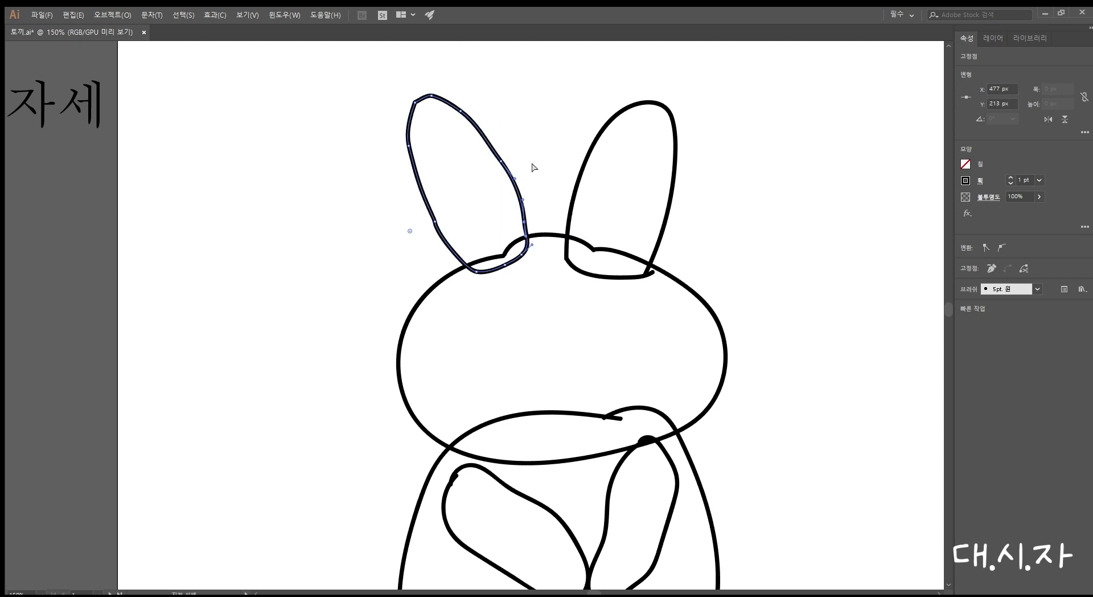
{"action": "left_click", "coordinate": [412, 106]}
{"action": "left_click", "coordinate": [500, 138]}
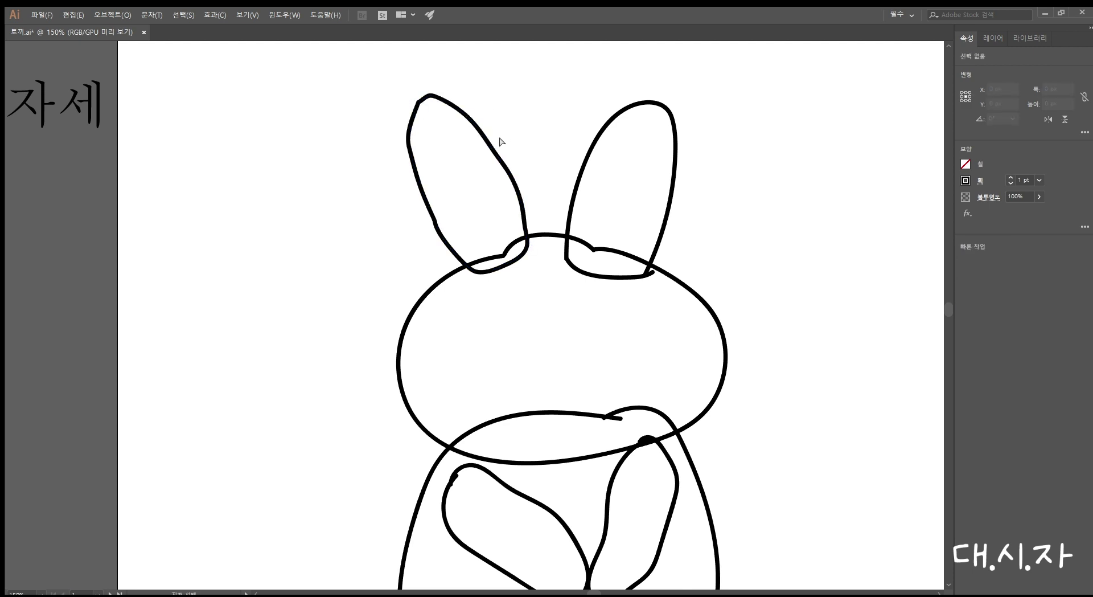
{"action": "scroll", "coordinate": [506, 219], "scroll_direction": "up", "scroll_amount": 1}
{"action": "left_click", "coordinate": [406, 377]}
Add anchor points along the left ear's left edge and pull one out to round it
{"action": "left_click", "coordinate": [406, 380]}
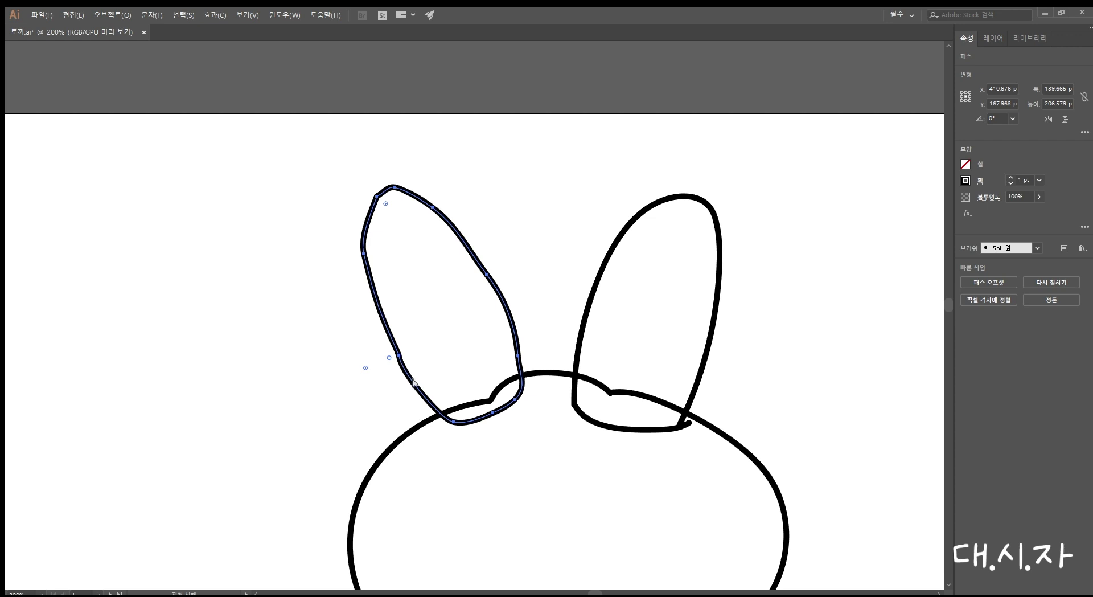
{"action": "left_click", "coordinate": [399, 364]}
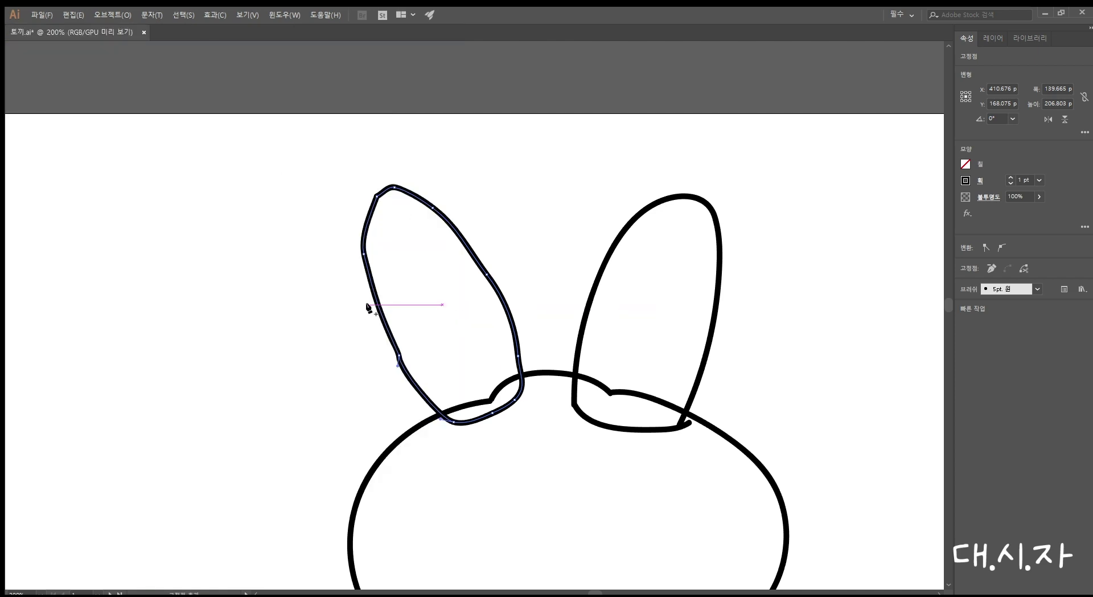
{"action": "left_click", "coordinate": [377, 310]}
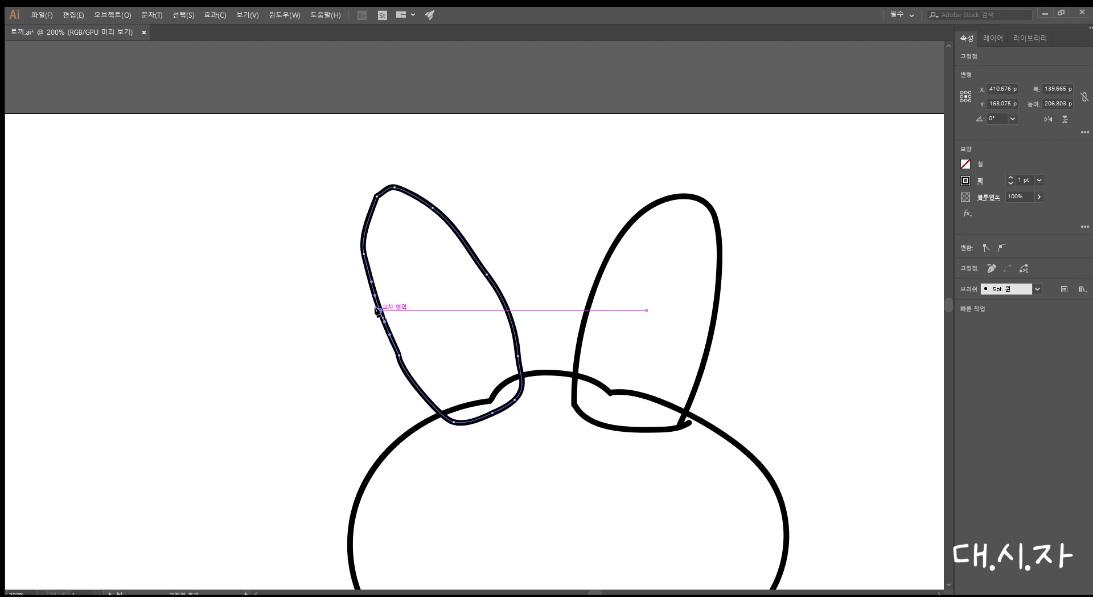
{"action": "left_click", "coordinate": [419, 387]}
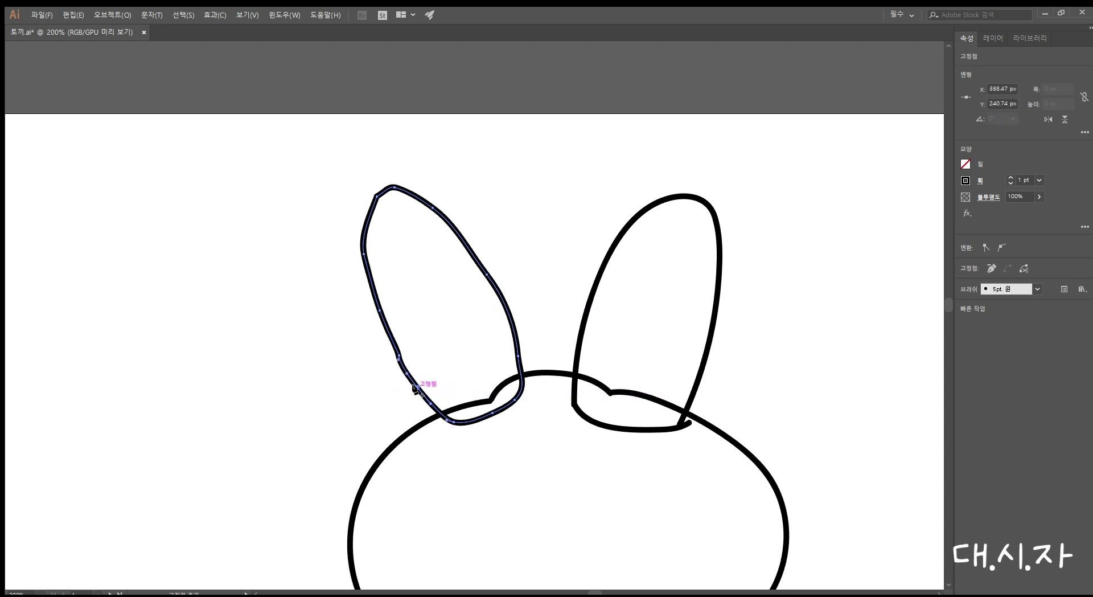
{"action": "left_click", "coordinate": [370, 279]}
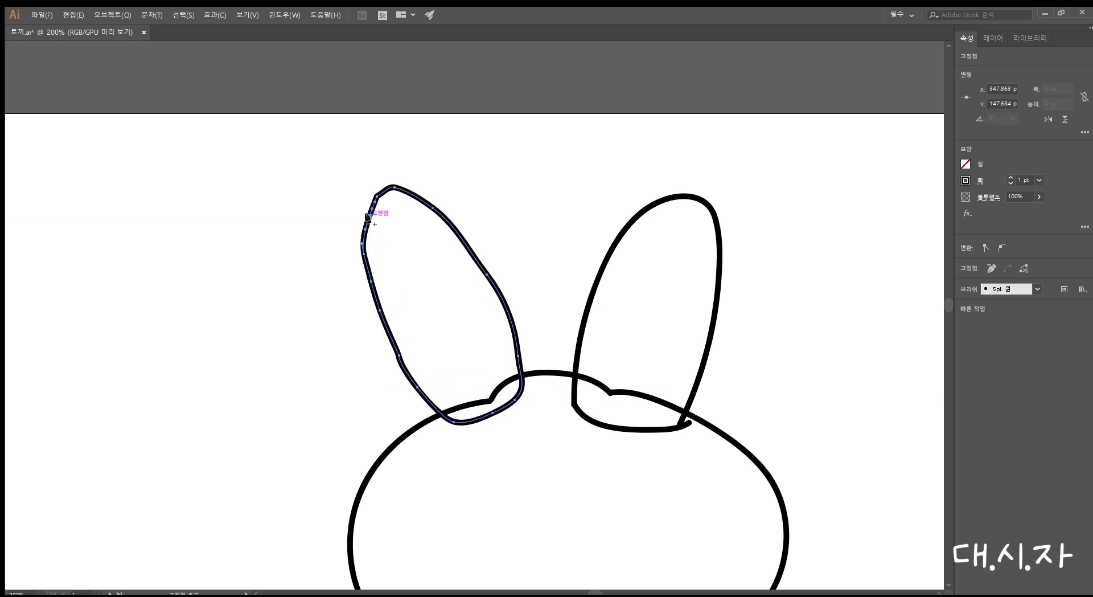
{"action": "left_click", "coordinate": [369, 215]}
{"action": "left_click_drag", "start_coordinate": [369, 214], "coordinate": [365, 212]}
{"action": "left_click", "coordinate": [384, 226]}
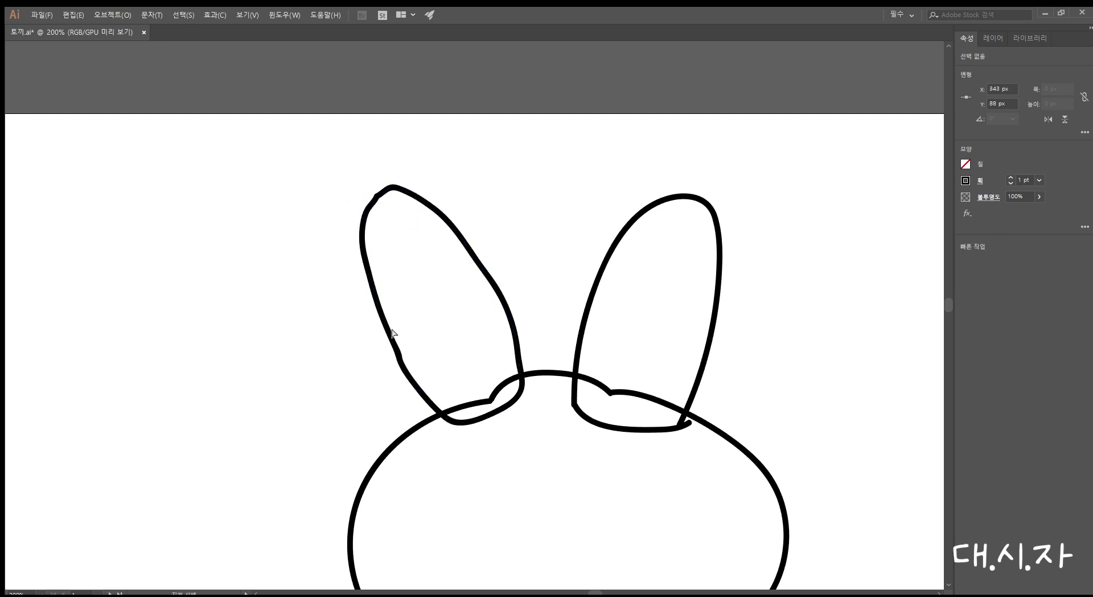
Delete the extra anchors and bulge the ear's top upward into a rounded tip
{"action": "left_click", "coordinate": [401, 365]}
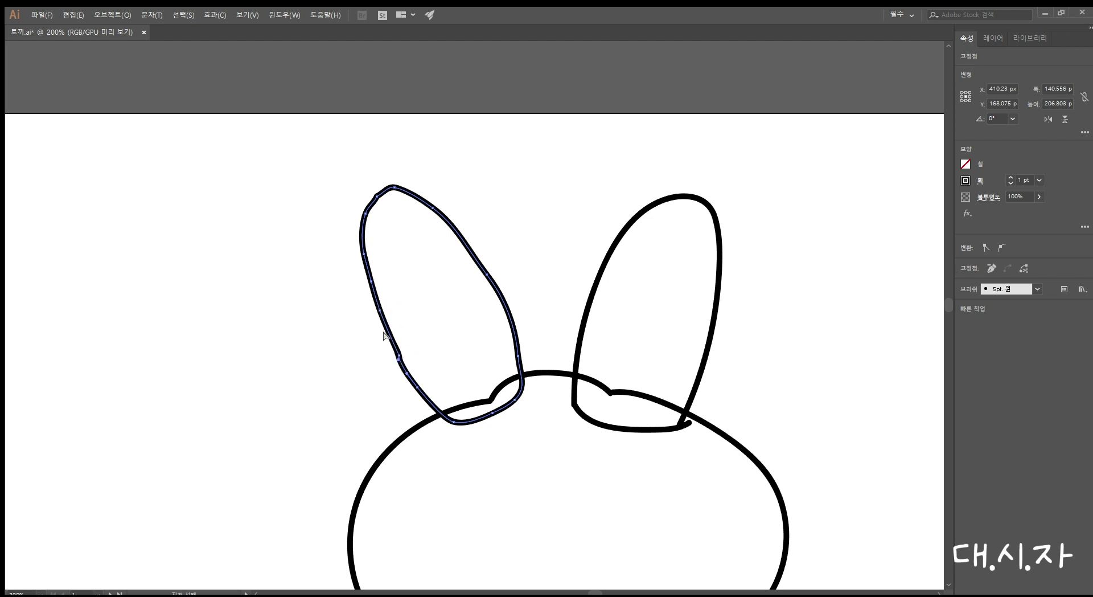
{"action": "left_click", "coordinate": [398, 354]}
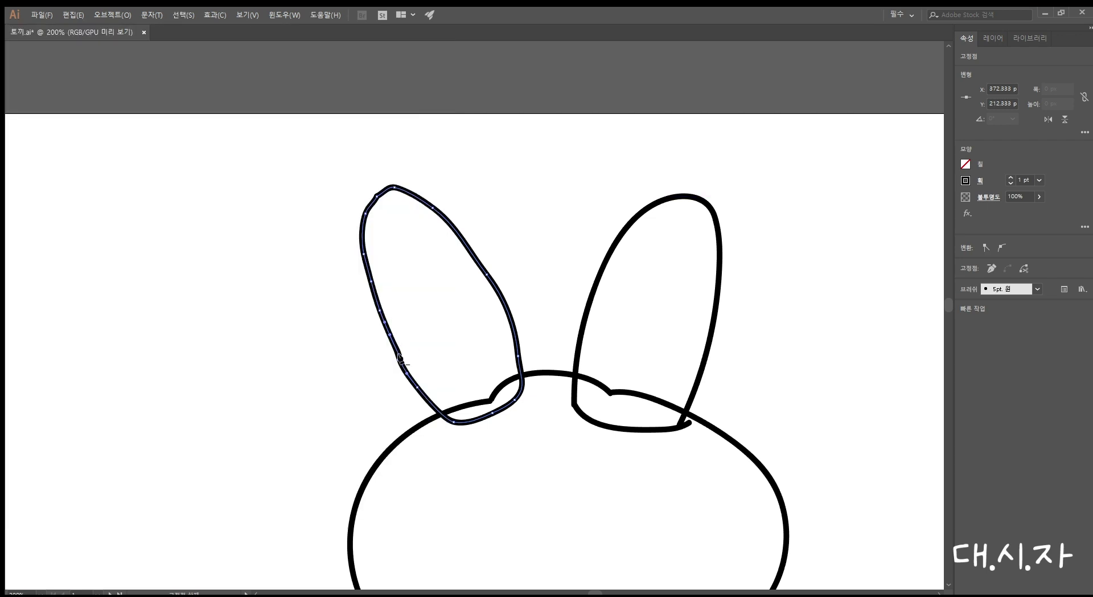
{"action": "left_click", "coordinate": [396, 351]}
{"action": "left_click", "coordinate": [397, 354]}
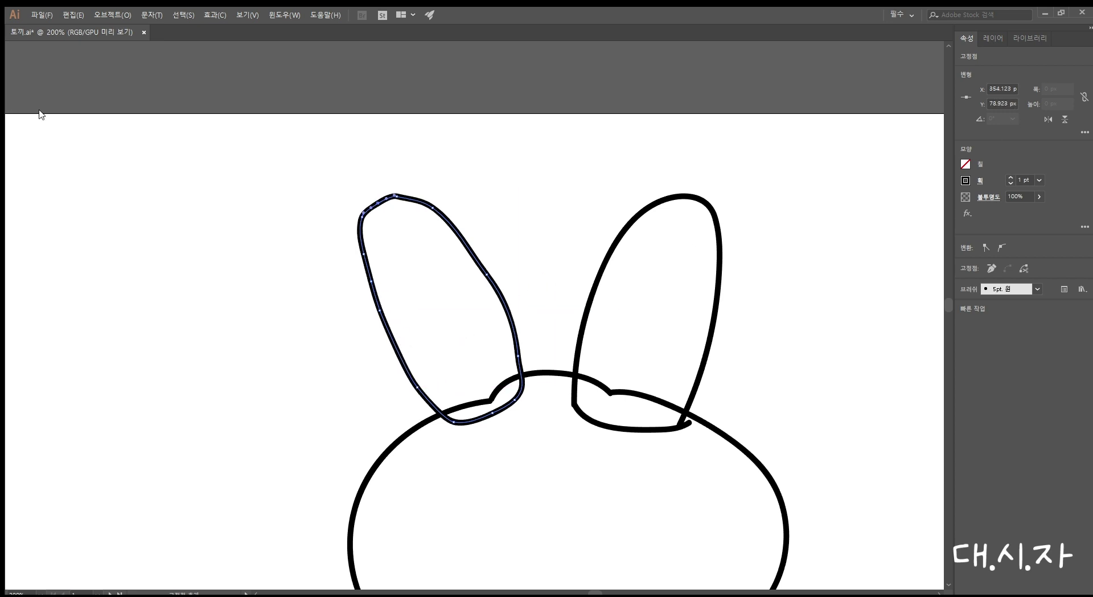
{"action": "left_click", "coordinate": [397, 196]}
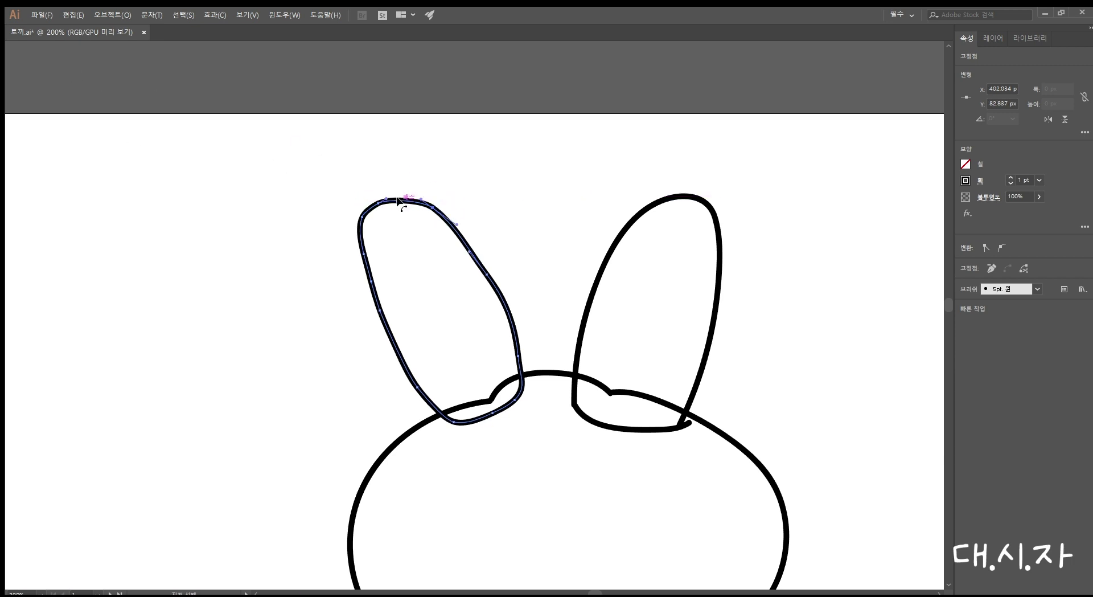
{"action": "left_click_drag", "start_coordinate": [399, 196], "coordinate": [401, 193]}
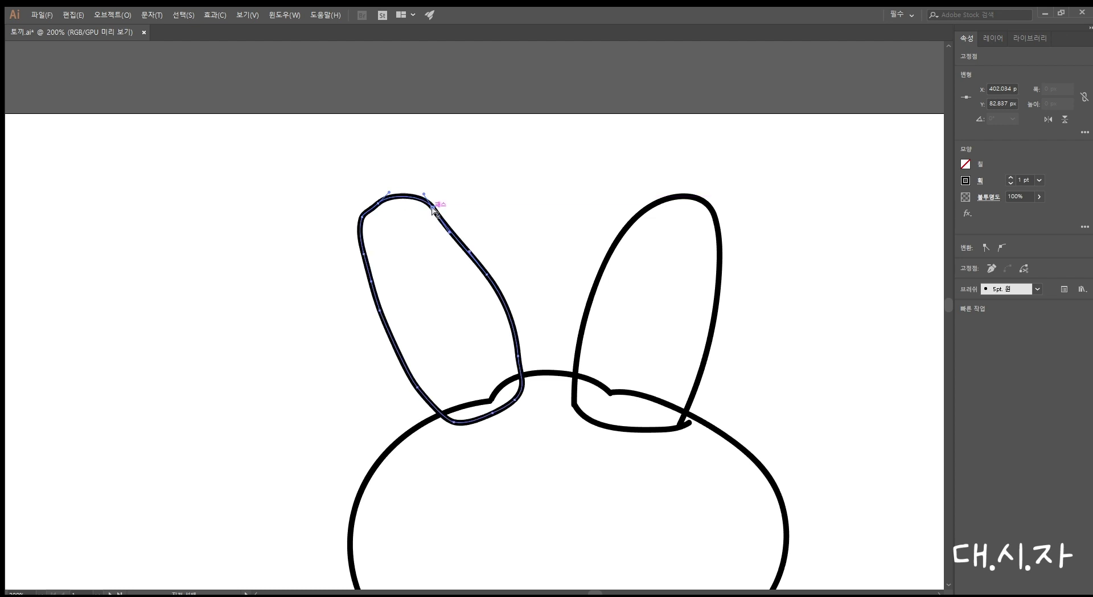
{"action": "left_click", "coordinate": [443, 169]}
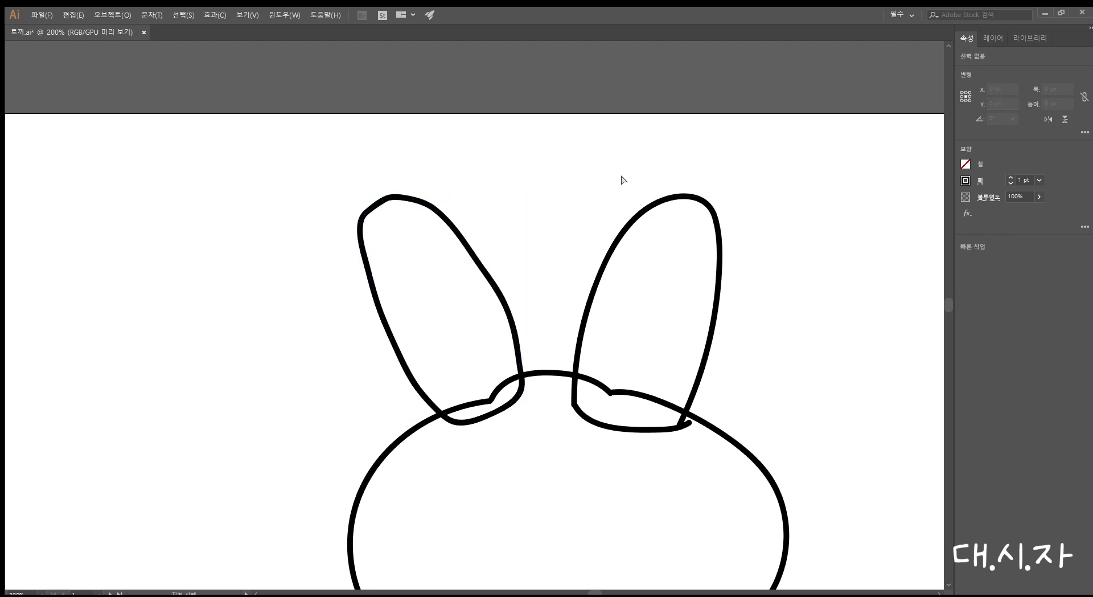
{"action": "left_click_drag", "start_coordinate": [584, 275], "coordinate": [598, 237]}
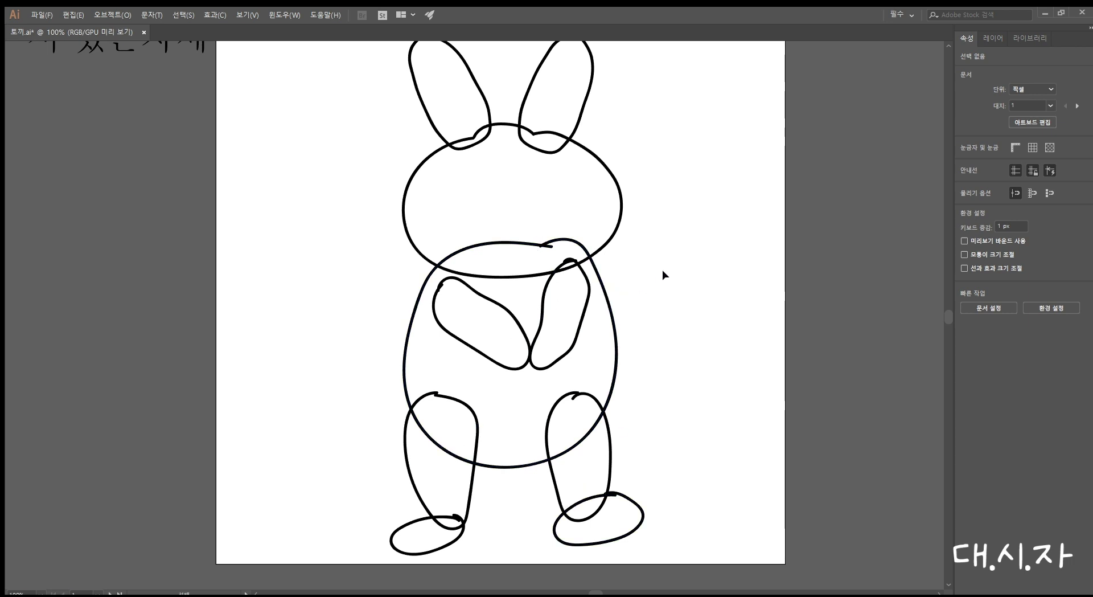
Zoom in and smooth the left arm's outline with Direct Selection
{"action": "key", "text": "ctrl+equal"}
{"action": "key", "text": "a"}
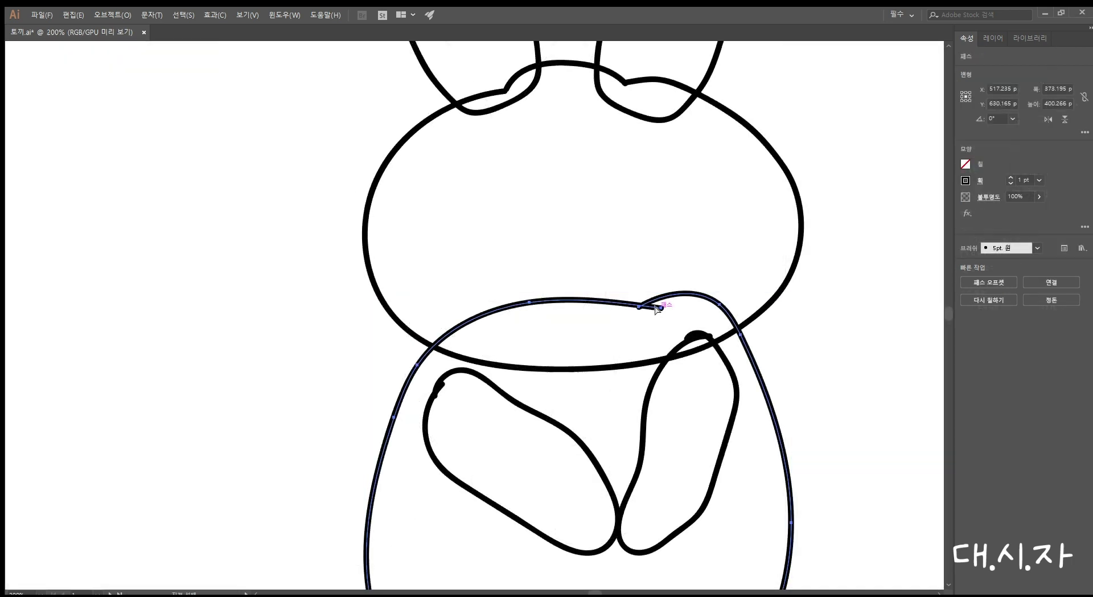
{"action": "scroll", "coordinate": [655, 301], "scroll_direction": "down", "scroll_amount": 5}
{"action": "left_click", "coordinate": [446, 185]}
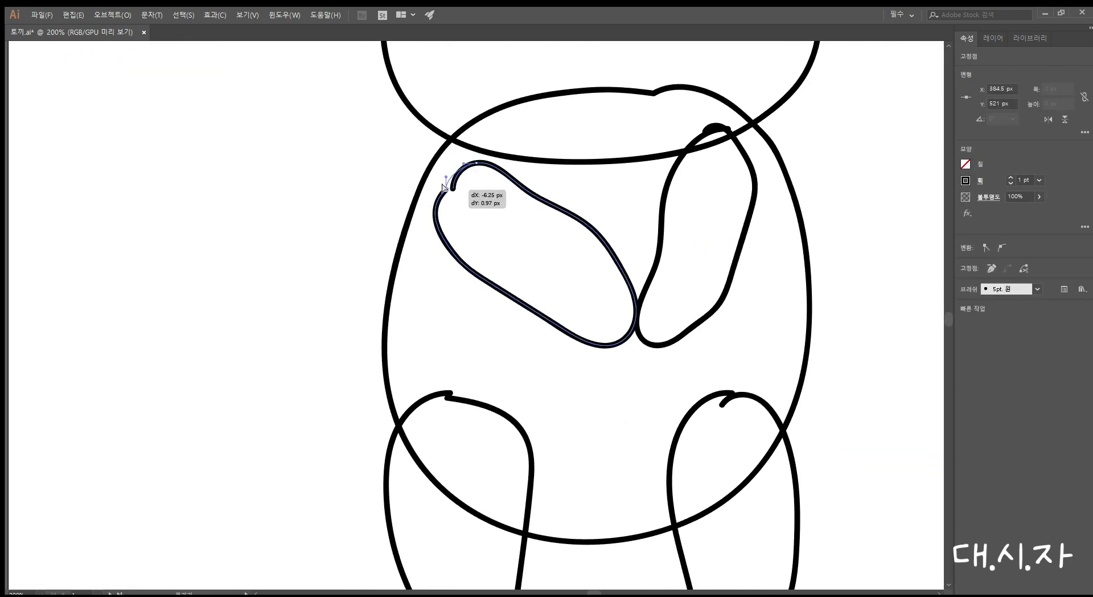
{"action": "left_click", "coordinate": [467, 182]}
{"action": "left_click_drag", "start_coordinate": [523, 188], "coordinate": [504, 177]}
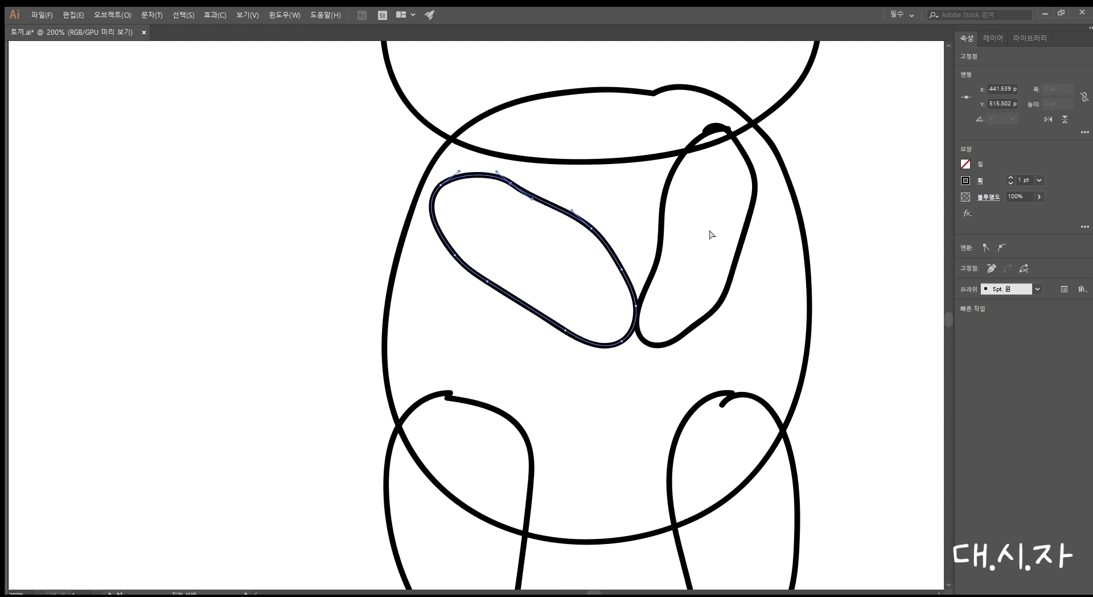
{"action": "left_click_drag", "start_coordinate": [591, 227], "coordinate": [583, 230]}
{"action": "left_click_drag", "start_coordinate": [455, 254], "coordinate": [458, 252]}
Delete the right arm's overlapping top blob and reshape the right arm's curve
{"action": "left_click", "coordinate": [728, 130]}
{"action": "key", "text": "Delete"}
{"action": "left_click", "coordinate": [728, 129]}
{"action": "mouse_move", "coordinate": [755, 184]}
{"action": "left_mouse_down"}
{"action": "mouse_move", "coordinate": [757, 172]}
{"action": "mouse_move", "coordinate": [759, 186]}
{"action": "left_mouse_up"}
{"action": "left_click_drag", "start_coordinate": [692, 327], "coordinate": [667, 346]}
{"action": "left_click_drag", "start_coordinate": [760, 185], "coordinate": [750, 175]}
{"action": "left_click", "coordinate": [744, 271]}
Tilt the left arm clockwise and move both arms outward from the body
{"action": "left_click", "coordinate": [7, 47]}
{"action": "left_click", "coordinate": [604, 245]}
{"action": "left_click_drag", "start_coordinate": [642, 166], "coordinate": [662, 195]}
{"action": "left_click_drag", "start_coordinate": [588, 243], "coordinate": [574, 243]}
{"action": "left_click_drag", "start_coordinate": [661, 239], "coordinate": [676, 240]}
{"action": "left_click", "coordinate": [8, 60]}
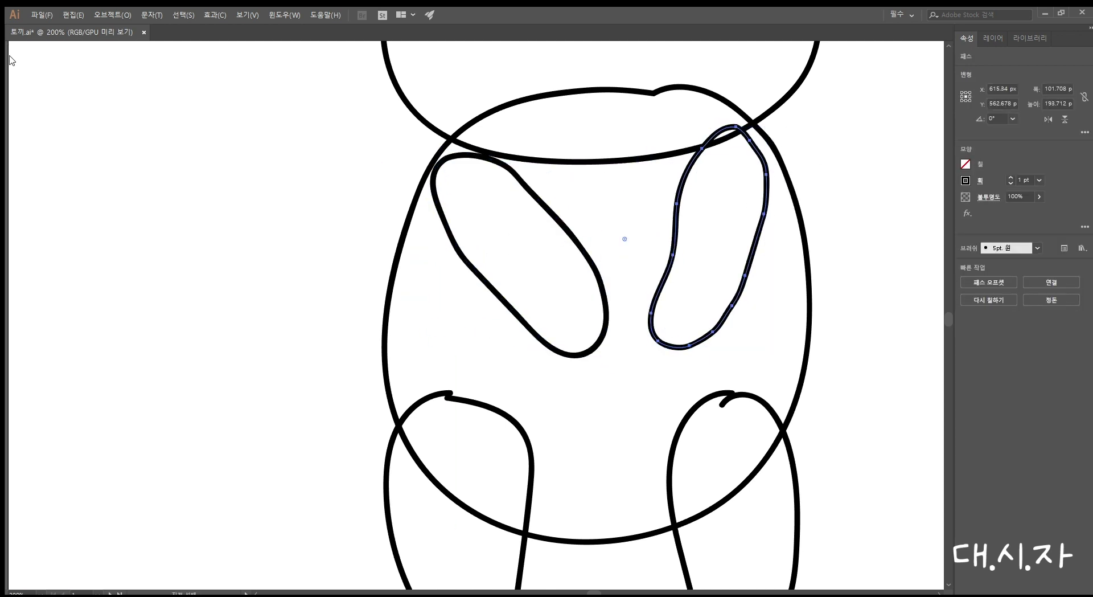
{"action": "left_click_drag", "start_coordinate": [721, 330], "coordinate": [815, 289]}
{"action": "left_click", "coordinate": [826, 291]}
Reshape the left leg's top, sides and bottom so it sits neatly on the body
{"action": "scroll", "coordinate": [633, 321], "scroll_direction": "down", "scroll_amount": 2}
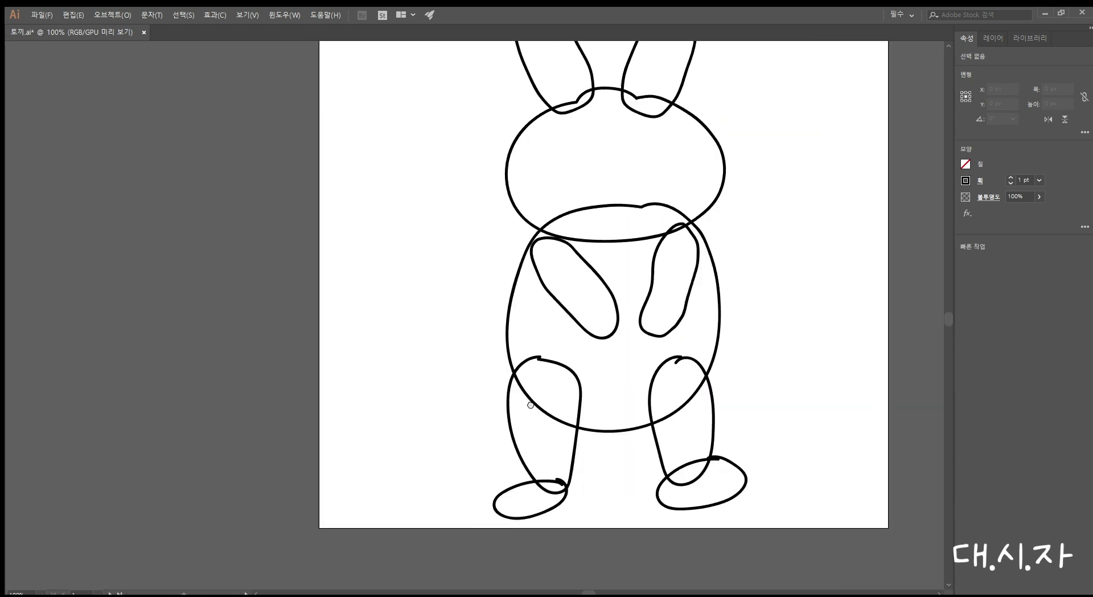
{"action": "scroll", "coordinate": [579, 525], "scroll_direction": "up", "scroll_amount": 2}
{"action": "left_click", "coordinate": [500, 191]}
{"action": "left_click_drag", "start_coordinate": [504, 188], "coordinate": [538, 192]}
{"action": "left_click_drag", "start_coordinate": [563, 428], "coordinate": [573, 433]}
{"action": "left_click_drag", "start_coordinate": [439, 277], "coordinate": [445, 277]}
{"action": "mouse_move", "coordinate": [492, 432]}
{"action": "left_mouse_down"}
{"action": "mouse_move", "coordinate": [502, 412]}
{"action": "mouse_move", "coordinate": [495, 436]}
{"action": "left_mouse_up"}
{"action": "left_click_drag", "start_coordinate": [557, 449], "coordinate": [580, 413]}
Join the right leg's top ends and both feet's overlapping ends, and shrink the right foot
{"action": "left_click", "coordinate": [778, 195]}
{"action": "left_click_drag", "start_coordinate": [775, 199], "coordinate": [785, 187]}
{"action": "left_click_drag", "start_coordinate": [809, 193], "coordinate": [810, 201]}
{"action": "left_click_drag", "start_coordinate": [850, 340], "coordinate": [853, 319]}
{"action": "left_click", "coordinate": [896, 308]}
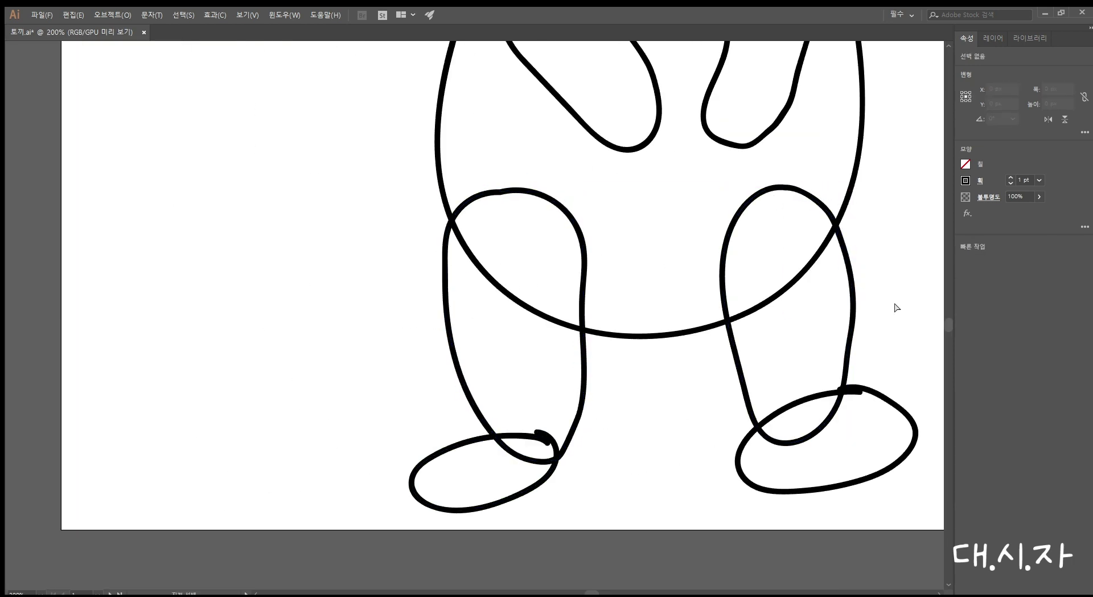
{"action": "left_click", "coordinate": [548, 442]}
{"action": "left_click_drag", "start_coordinate": [548, 442], "coordinate": [536, 436]}
{"action": "left_click", "coordinate": [860, 392]}
{"action": "left_click_drag", "start_coordinate": [860, 392], "coordinate": [842, 390]}
Rotate the left leg slightly and nudge the left foot into place
{"action": "left_click", "coordinate": [888, 397]}
{"action": "left_click_drag", "start_coordinate": [918, 385], "coordinate": [879, 409]}
{"action": "scroll", "coordinate": [639, 438], "scroll_direction": "down", "scroll_amount": 2}
{"action": "left_click", "coordinate": [610, 337]}
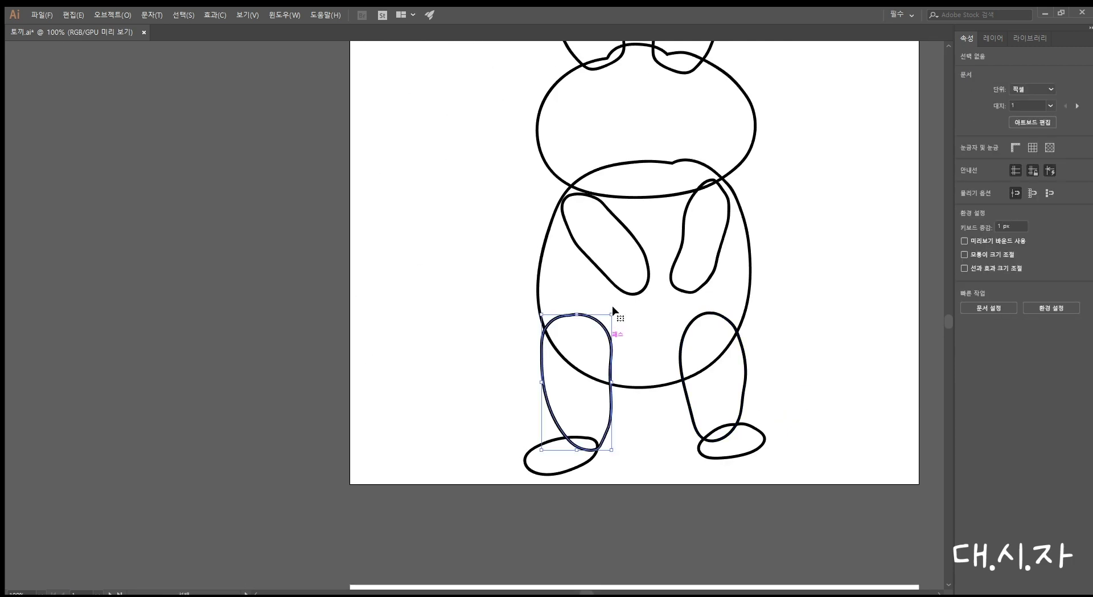
{"action": "left_click_drag", "start_coordinate": [616, 311], "coordinate": [629, 320]}
{"action": "left_click", "coordinate": [574, 466]}
Check the finished arms, right leg and foot outlines
{"action": "left_click", "coordinate": [747, 170]}
{"action": "left_click_drag", "start_coordinate": [748, 171], "coordinate": [729, 281]}
{"action": "left_click", "coordinate": [706, 346]}
{"action": "left_click", "coordinate": [628, 371]}
{"action": "left_click_drag", "start_coordinate": [638, 518], "coordinate": [707, 561]}
{"action": "left_click", "coordinate": [852, 187]}
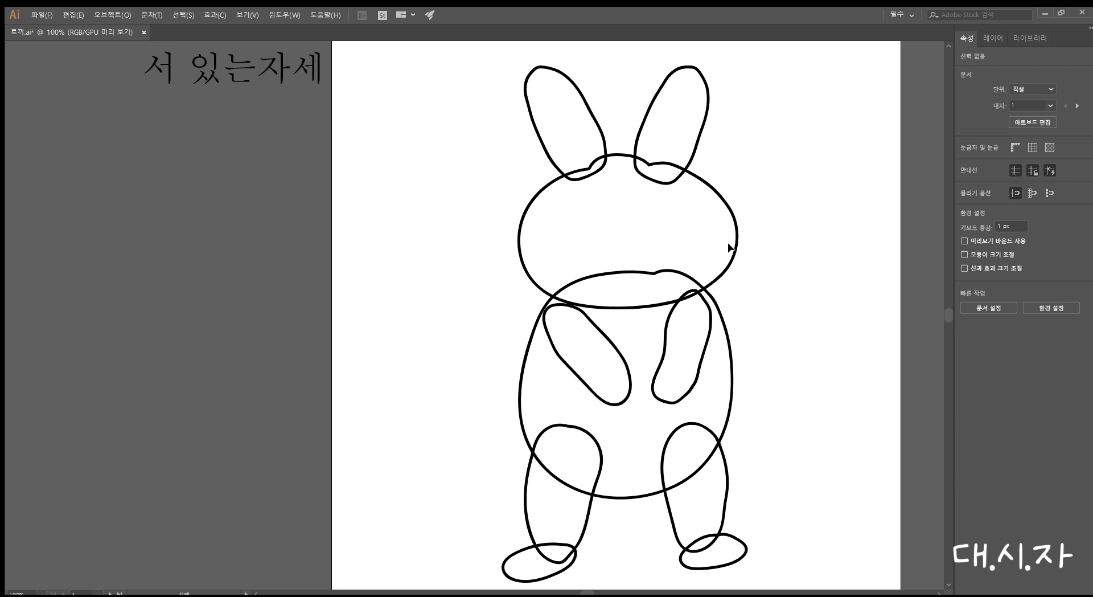
Fill the left leg with white
{"action": "left_click", "coordinate": [725, 200]}
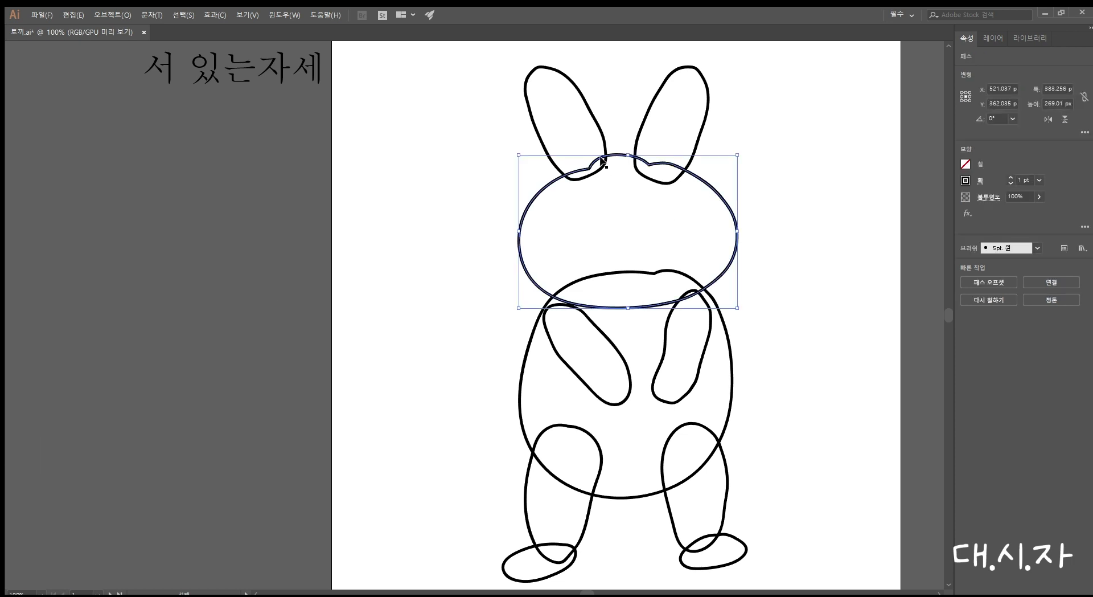
{"action": "left_click", "coordinate": [840, 223]}
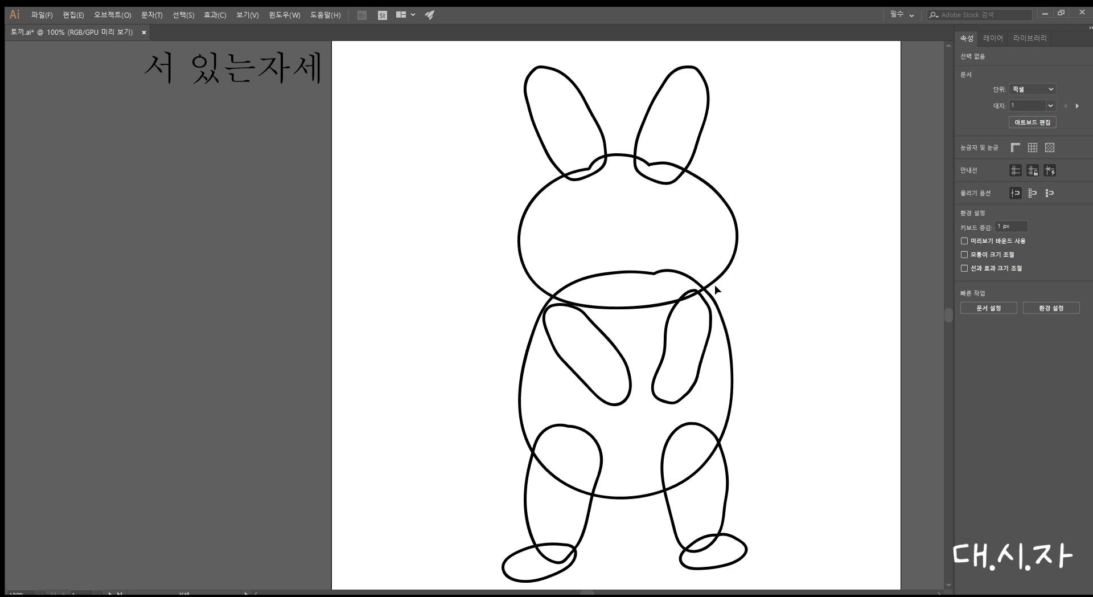
{"action": "left_click", "coordinate": [592, 514]}
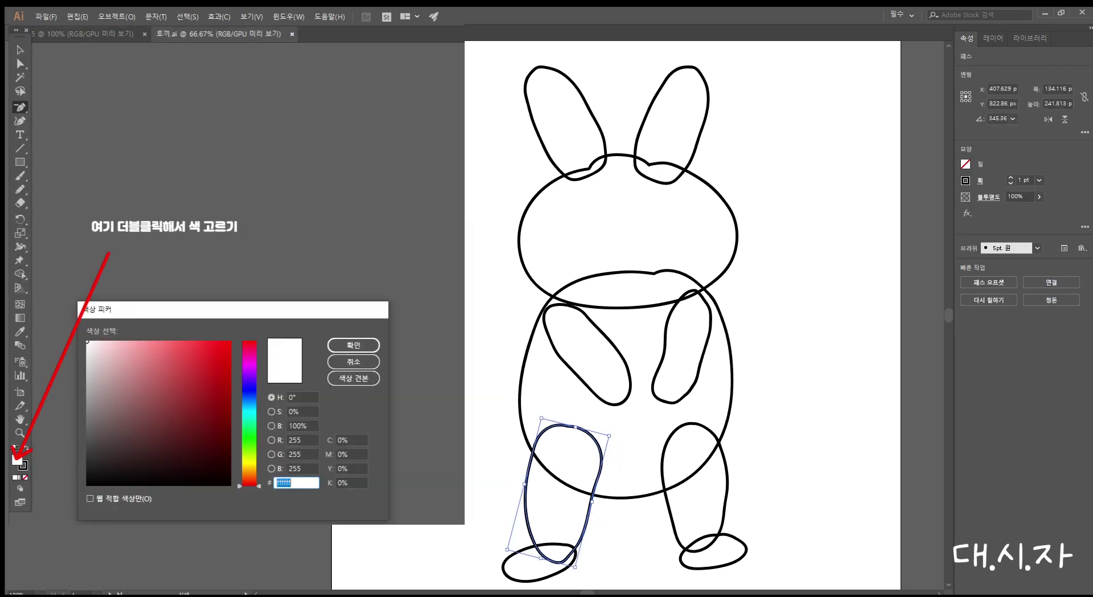
{"action": "left_click", "coordinate": [7, 473]}
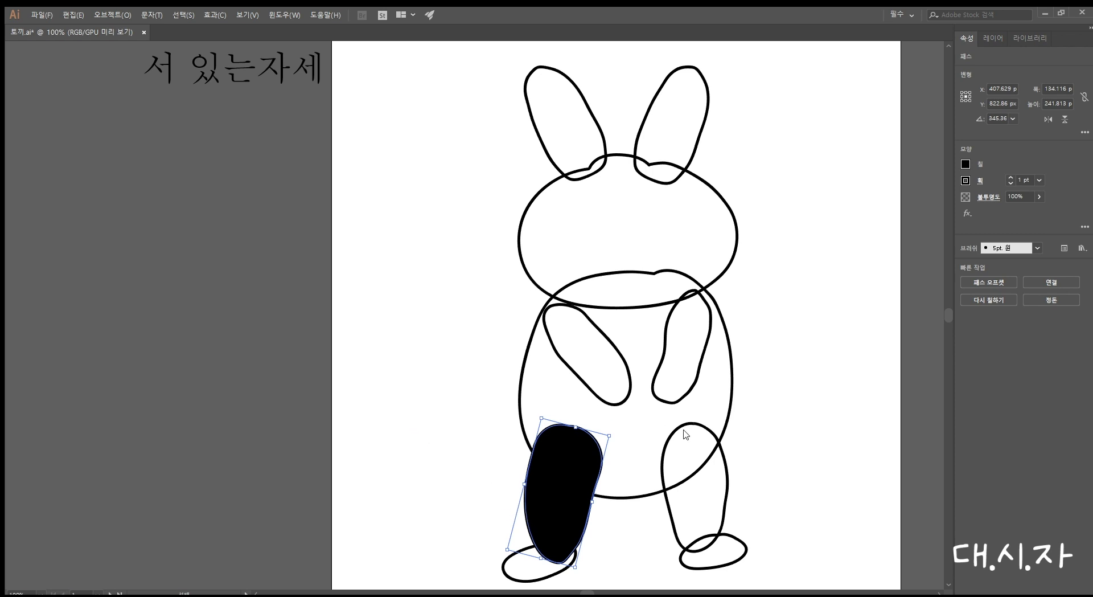
{"action": "key", "text": "d"}
{"action": "left_click", "coordinate": [822, 449]}
{"action": "left_click", "coordinate": [572, 458]}
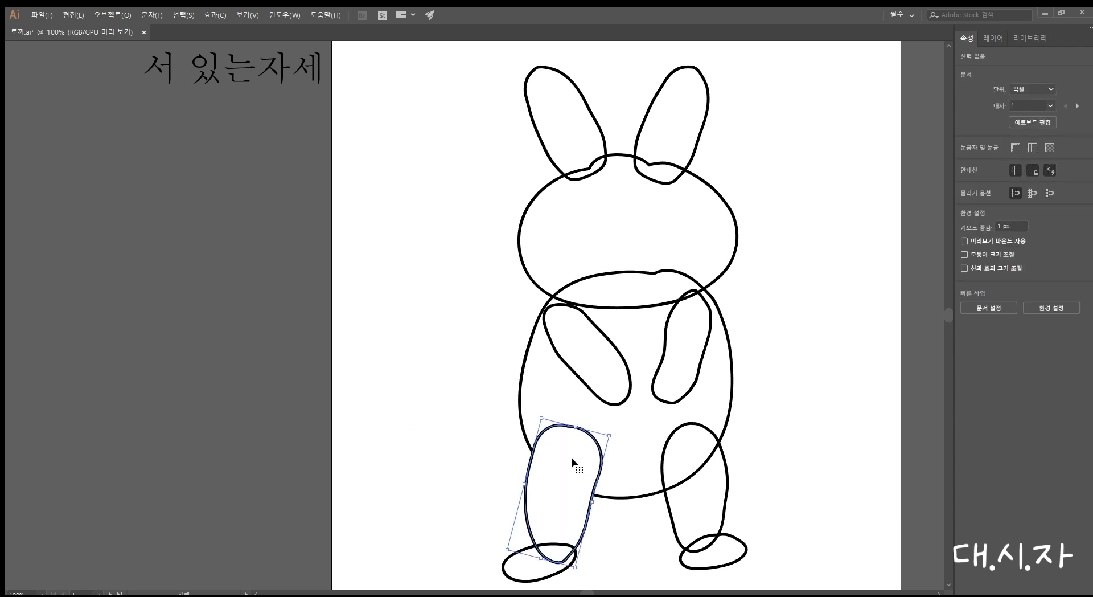
Bring the right leg in front of the body, behind its foot, and fill the left foot white
{"action": "left_click", "coordinate": [727, 484]}
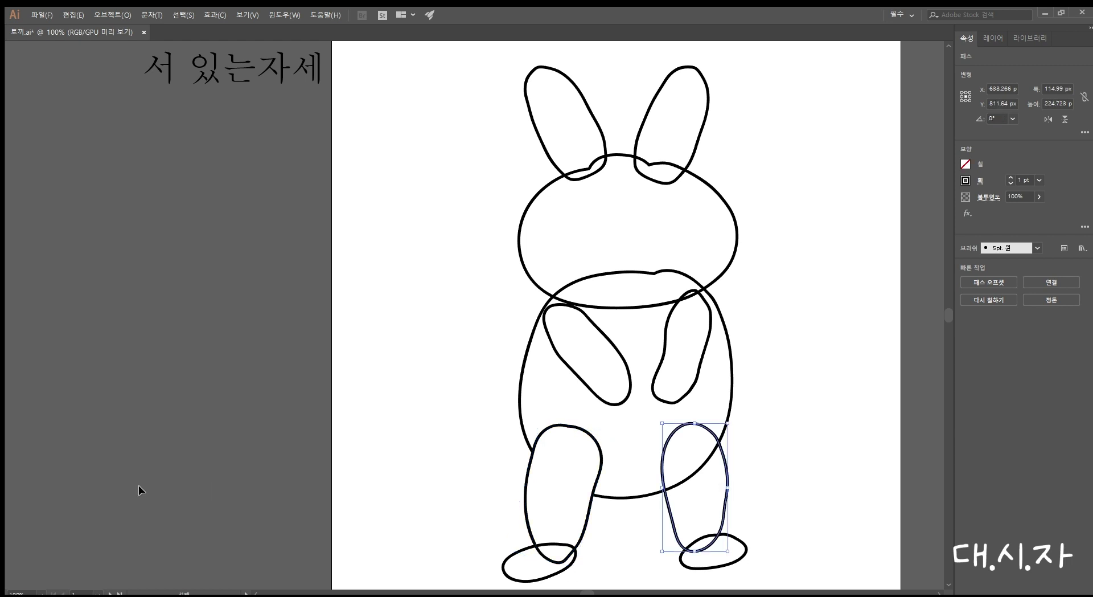
{"action": "key", "text": "ctrl+shift+bracketright"}
{"action": "key", "text": "ctrl+bracketleft"}
{"action": "left_click", "coordinate": [504, 564]}
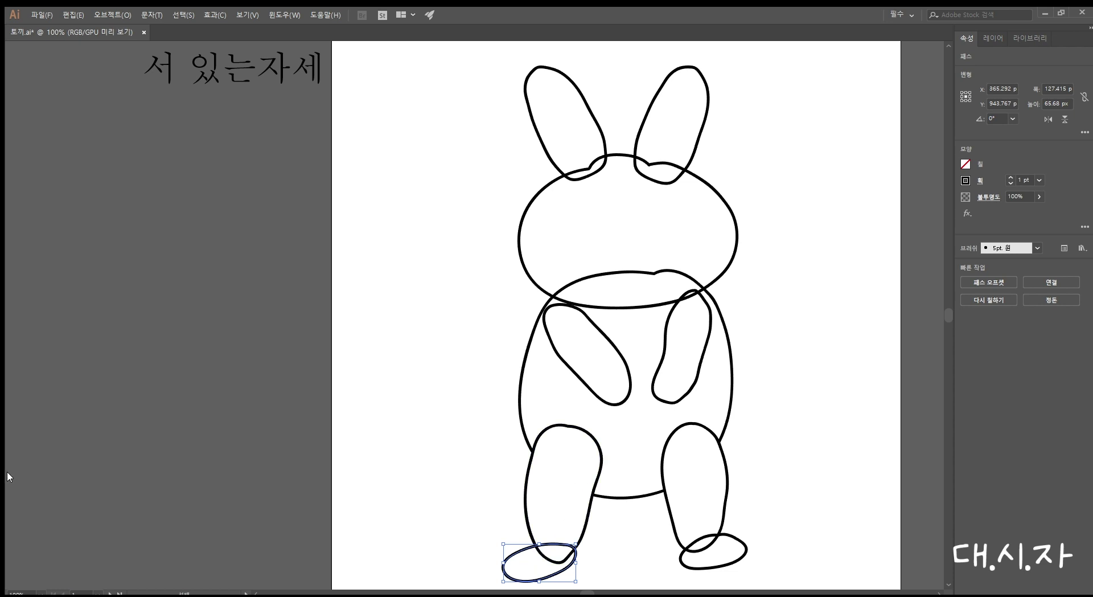
{"action": "key", "text": "d"}
{"action": "left_click", "coordinate": [687, 557]}
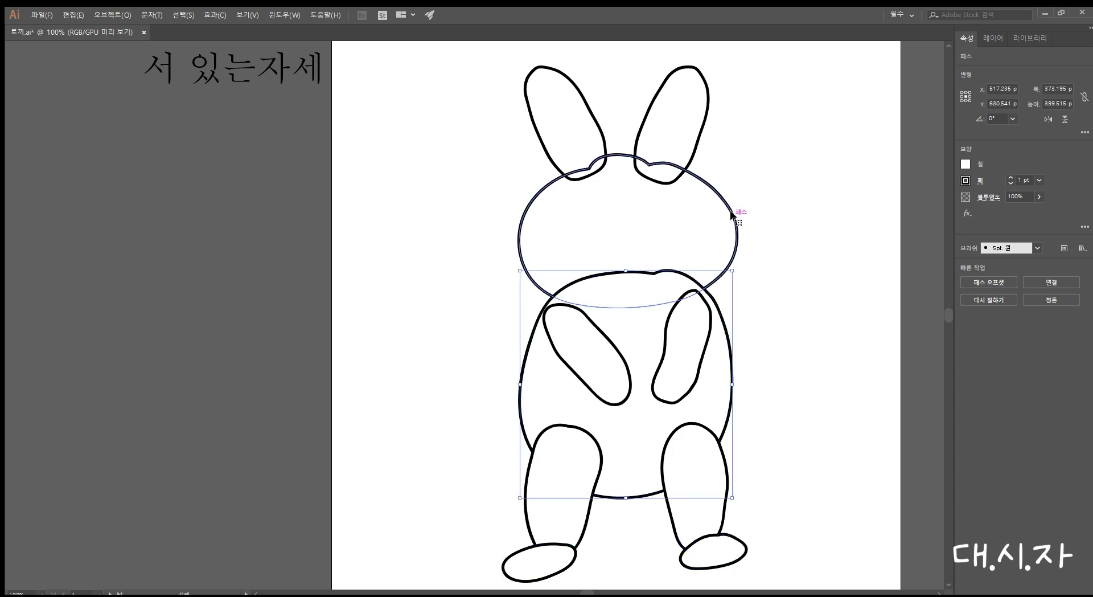
Fill the rabbit's head with white so the ears' lower ends are hidden
{"action": "left_click", "coordinate": [735, 217]}
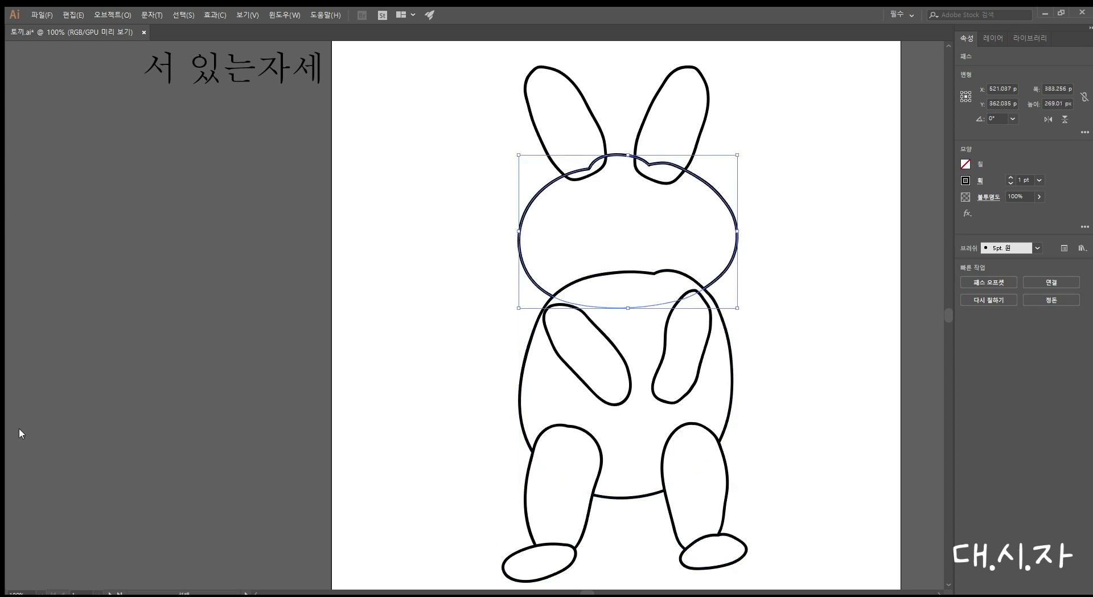
{"action": "key", "text": "d"}
{"action": "left_click", "coordinate": [594, 131]}
{"action": "left_click", "coordinate": [754, 267]}
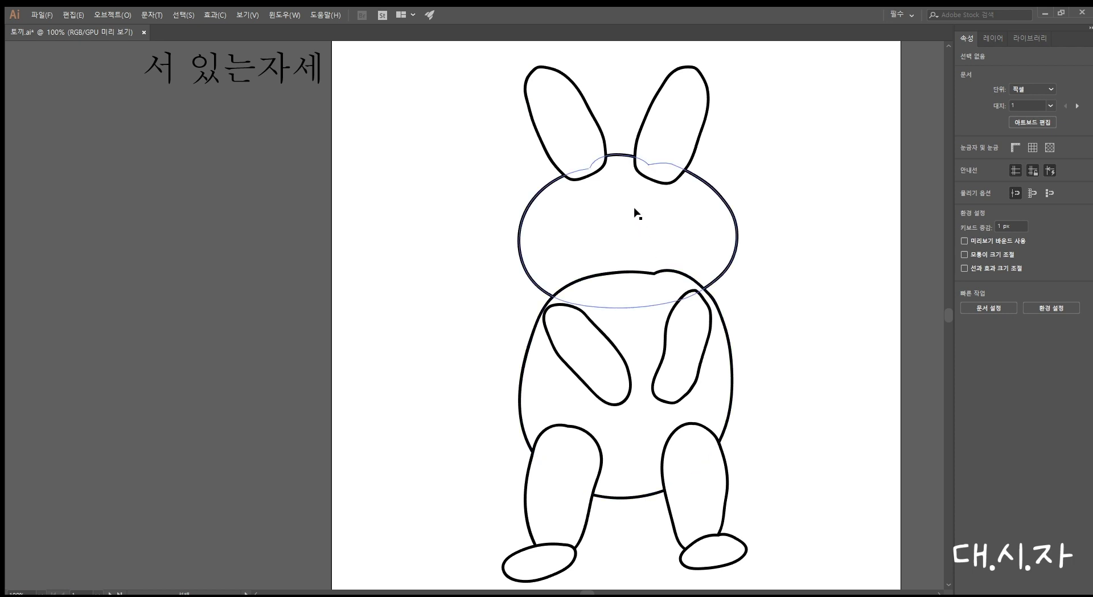
{"action": "left_click", "coordinate": [662, 395], "text": "ctrl+alt"}
{"action": "left_click", "coordinate": [662, 394], "text": "ctrl+alt"}
Move the Quokka reference image up beside the standing rabbit's artboard
{"action": "left_click", "coordinate": [656, 367], "text": "ctrl+alt"}
{"action": "left_click_drag", "start_coordinate": [770, 271], "coordinate": [326, 155]}
{"action": "left_click_drag", "start_coordinate": [730, 329], "coordinate": [653, 90]}
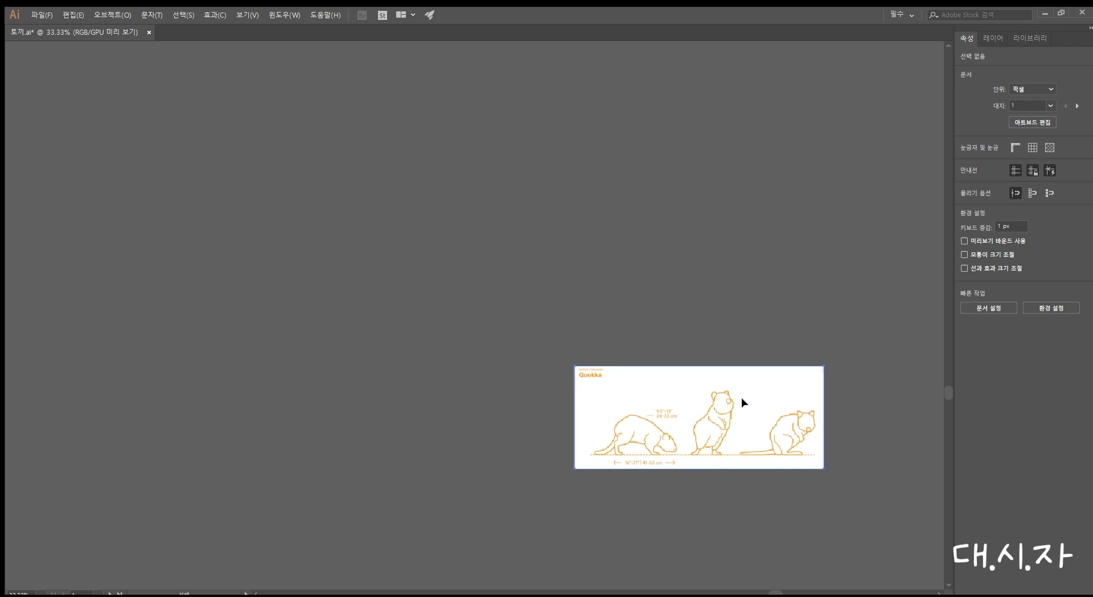
{"action": "left_click_drag", "start_coordinate": [742, 403], "coordinate": [242, 163]}
{"action": "left_click_drag", "start_coordinate": [378, 218], "coordinate": [866, 359]}
{"action": "left_click_drag", "start_coordinate": [697, 322], "coordinate": [524, 379]}
{"action": "left_click_drag", "start_coordinate": [570, 342], "coordinate": [557, 210]}
{"action": "key", "text": "ctrl+plus"}
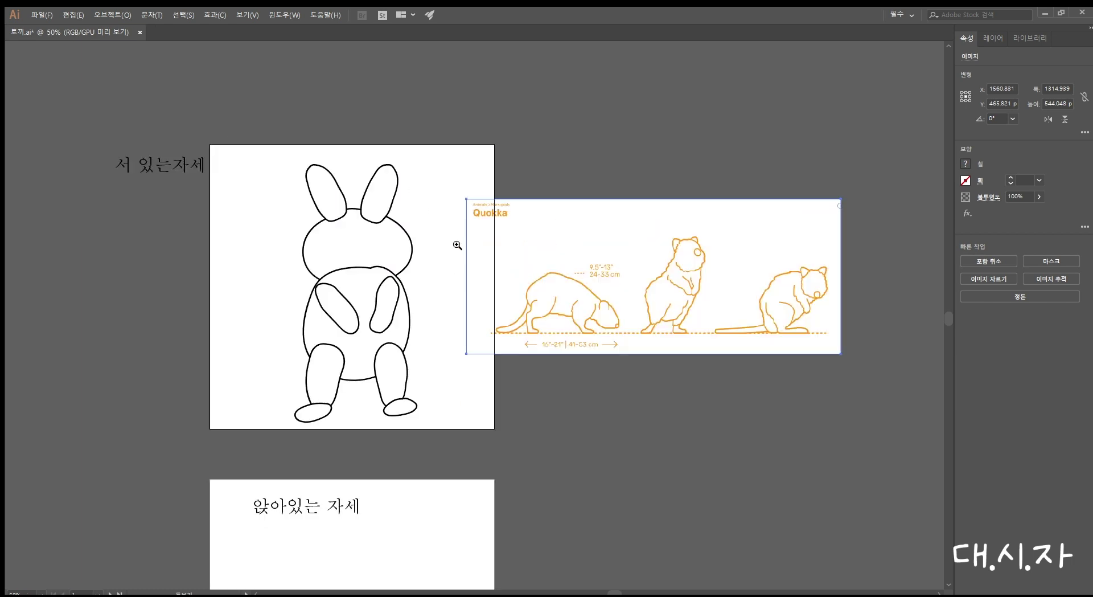
{"action": "key", "text": "ctrl+plus"}
{"action": "left_click_drag", "start_coordinate": [635, 349], "coordinate": [638, 299]}
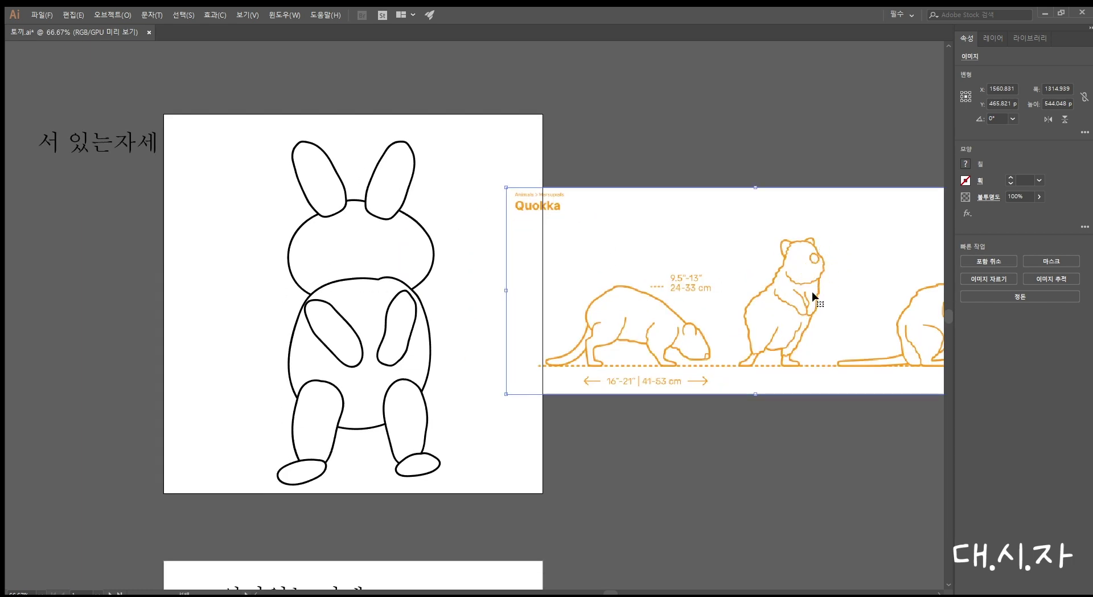
Bring the rabbit's head to the front of the stacking order via Arrange
{"action": "left_click", "coordinate": [402, 234]}
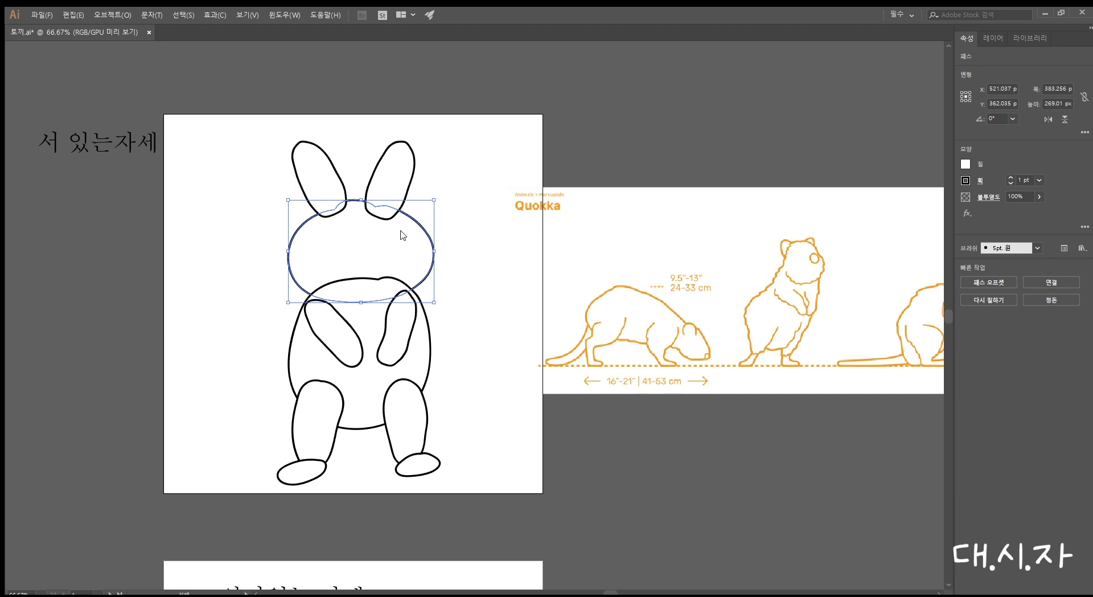
{"action": "right_click", "coordinate": [428, 263]}
{"action": "mouse_move", "coordinate": [454, 442]}
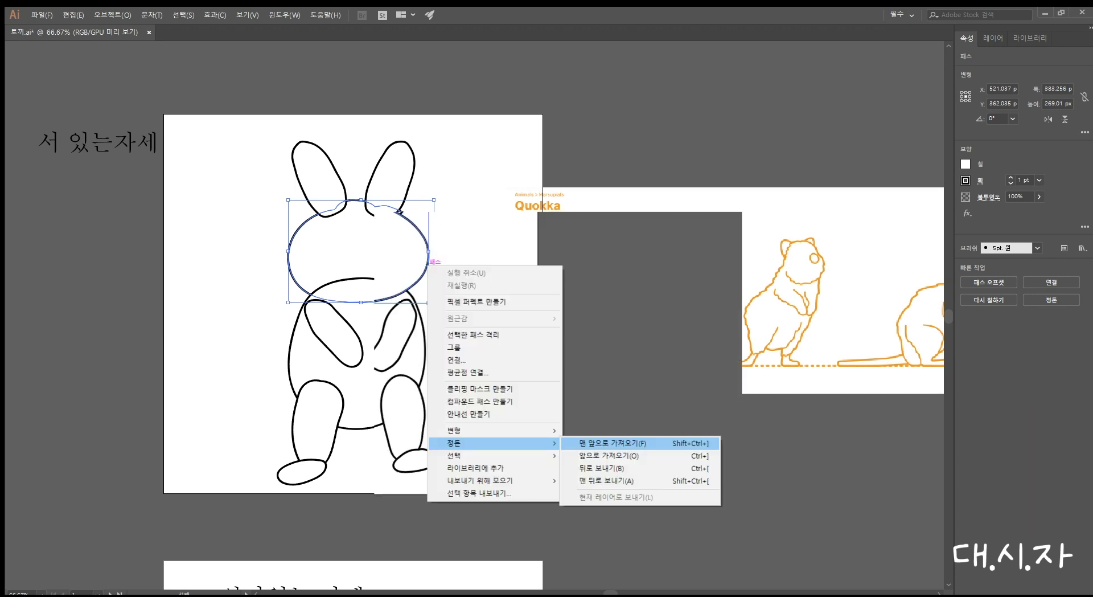
{"action": "left_click", "coordinate": [612, 442]}
{"action": "left_click", "coordinate": [603, 98]}
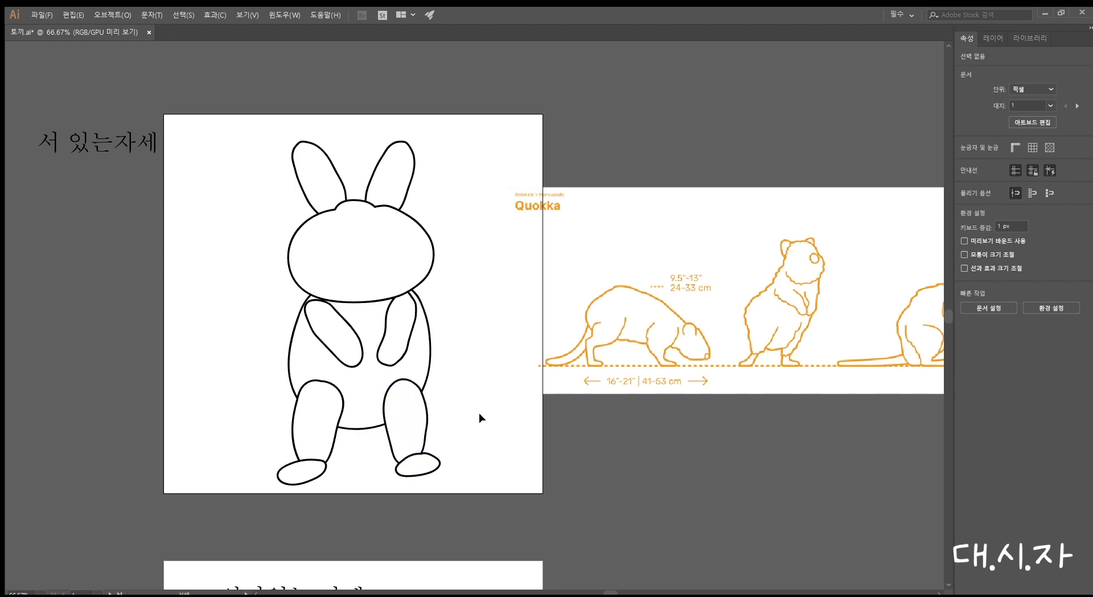
Try removing the left leg's top arc, then undo to restore it
{"action": "left_click", "coordinate": [319, 378]}
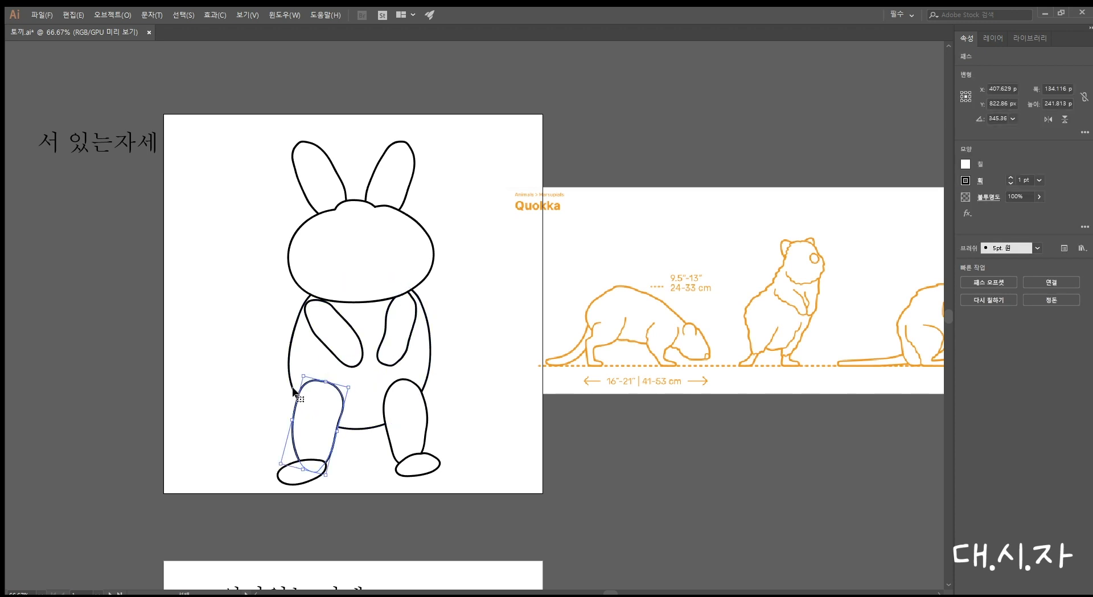
{"action": "left_click", "coordinate": [191, 371]}
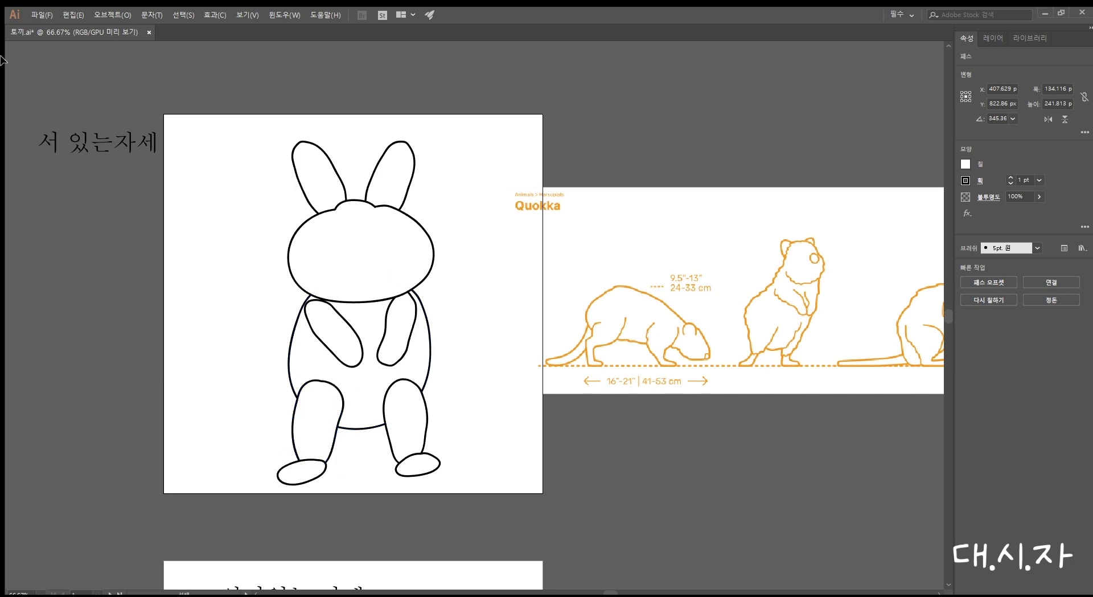
{"action": "left_click", "coordinate": [329, 381]}
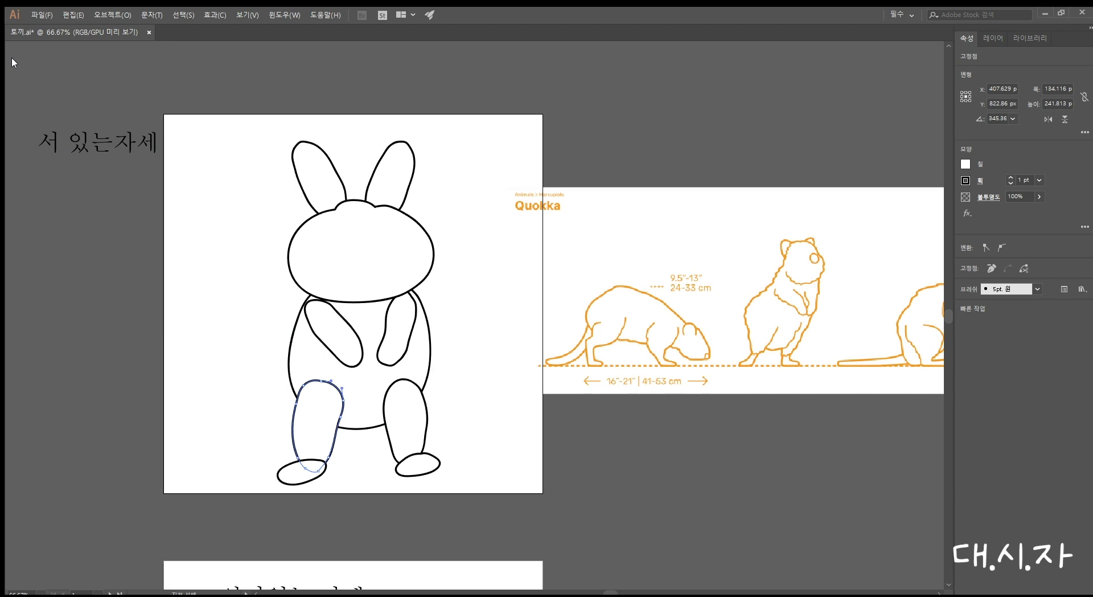
{"action": "left_click", "coordinate": [316, 381]}
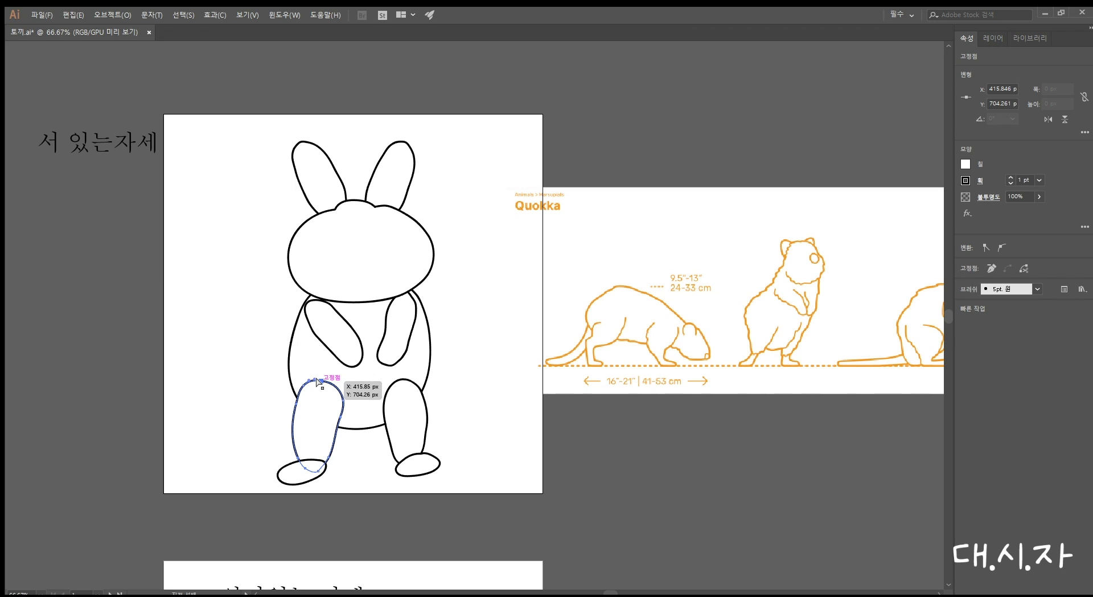
{"action": "key", "text": "Delete"}
{"action": "left_click", "coordinate": [316, 378]}
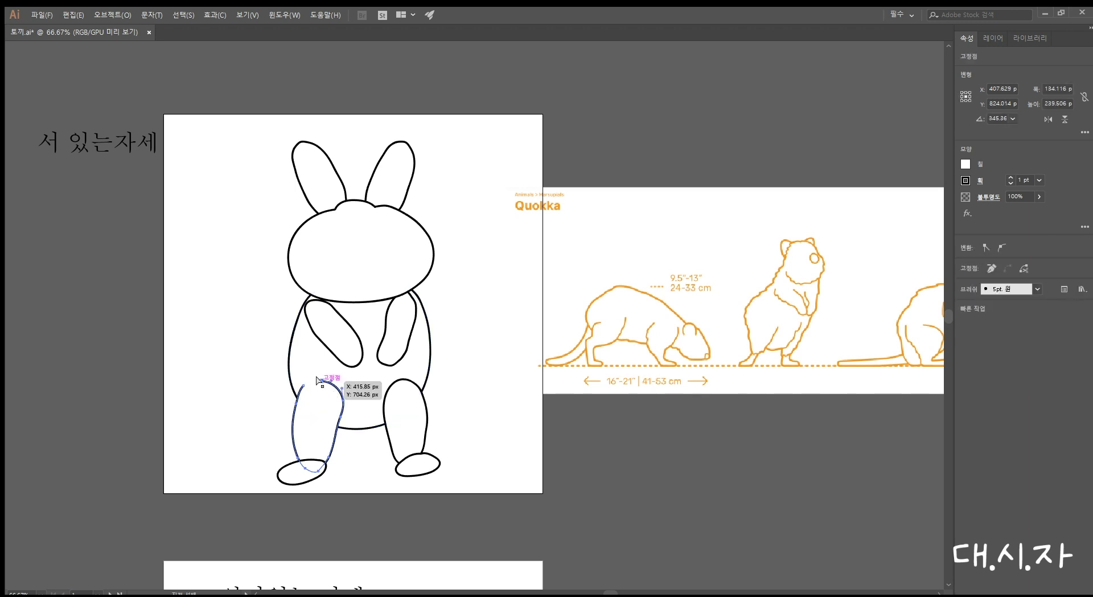
{"action": "key", "text": "Delete"}
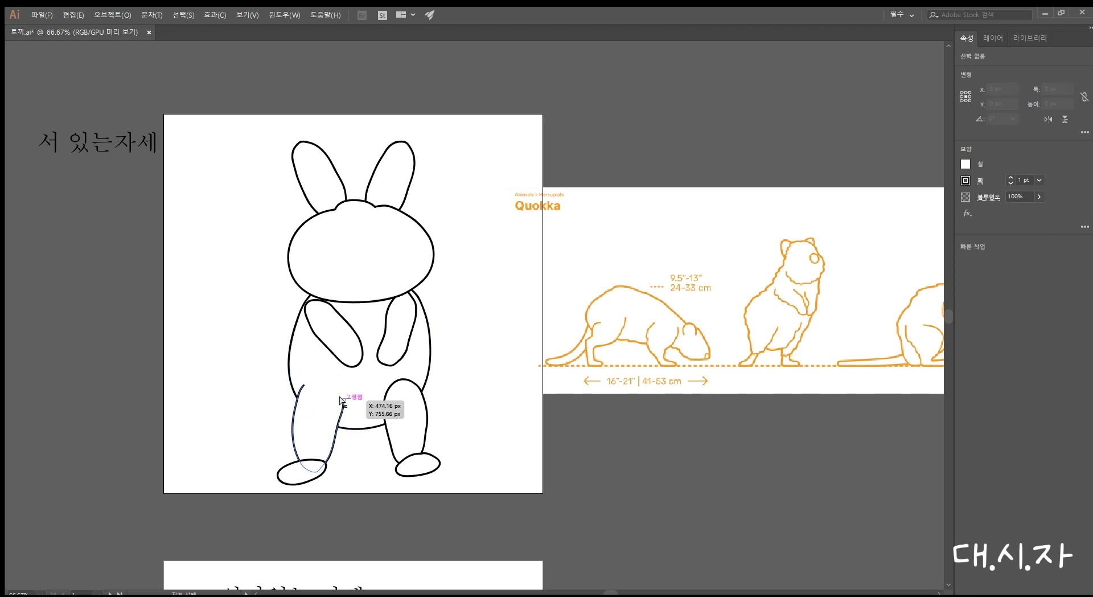
{"action": "left_click", "coordinate": [341, 398]}
{"action": "left_click_drag", "start_coordinate": [340, 398], "coordinate": [337, 405]}
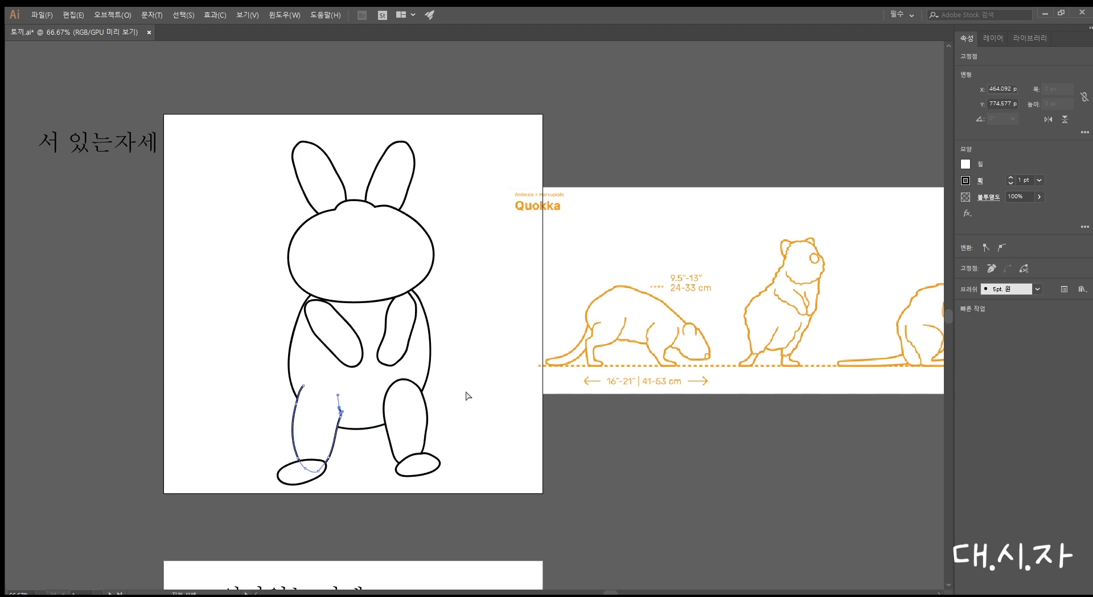
{"action": "left_click", "coordinate": [500, 409]}
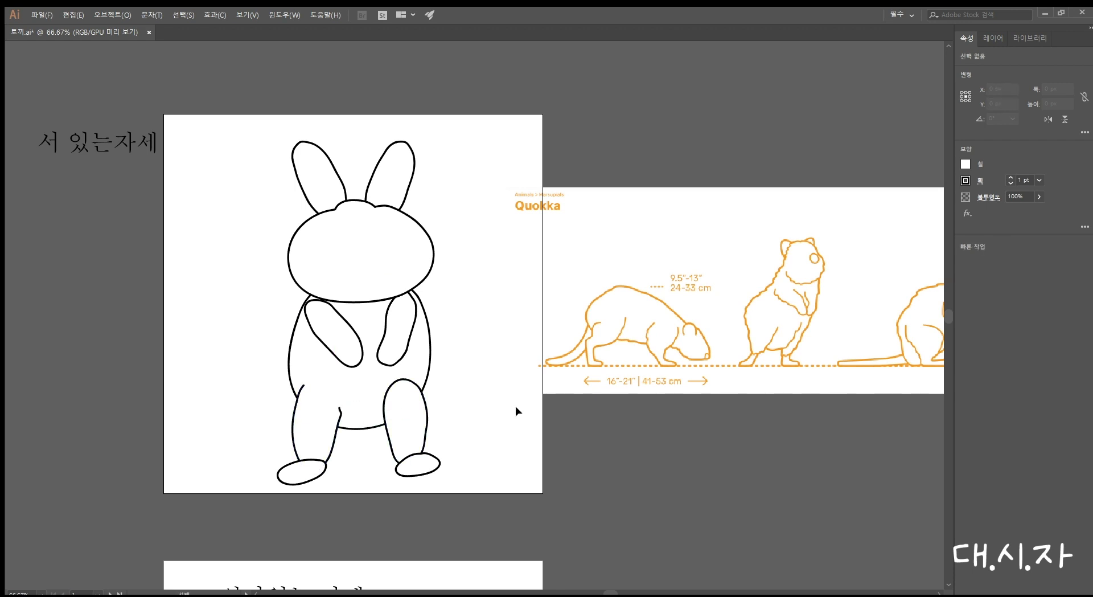
{"action": "key", "text": "ctrl+z"}
{"action": "key", "text": "ctrl+z"}
{"action": "key", "text": "ctrl+z"}
{"action": "key", "text": "ctrl+z"}
Nudge the left arm and tilt the right arm inward
{"action": "key", "text": "a"}
{"action": "left_click", "coordinate": [478, 401]}
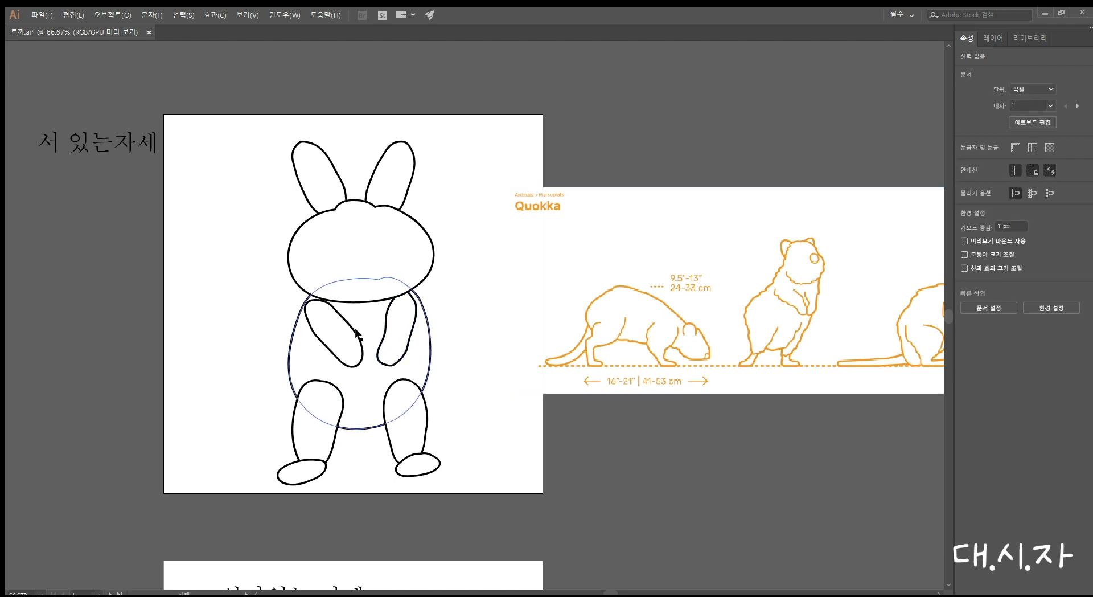
{"action": "left_click_drag", "start_coordinate": [356, 334], "coordinate": [347, 334]}
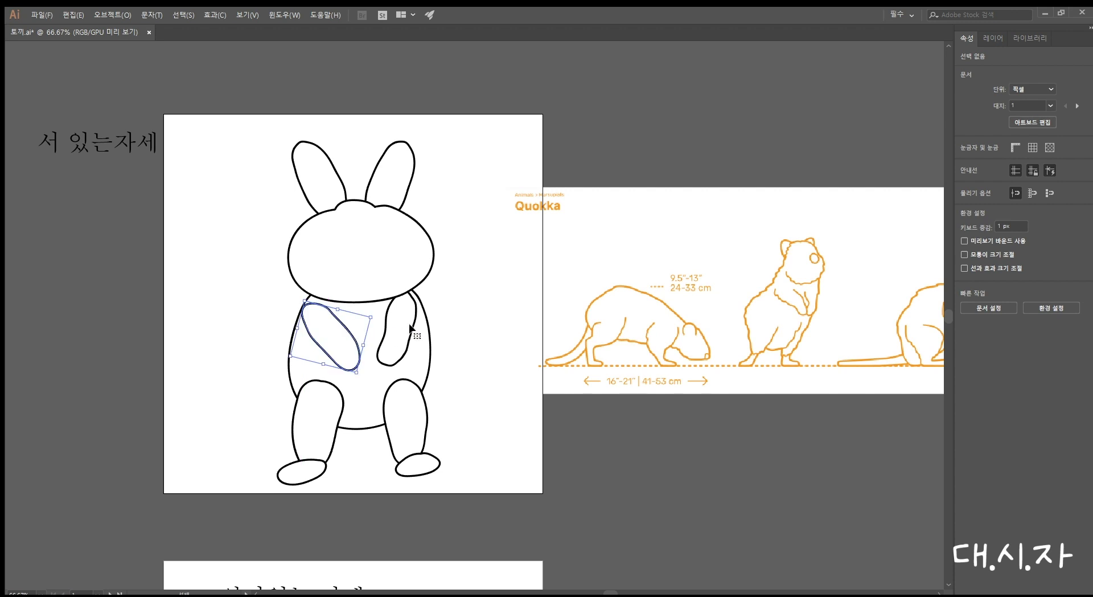
{"action": "left_click", "coordinate": [413, 327]}
{"action": "left_click_drag", "start_coordinate": [422, 335], "coordinate": [420, 348]}
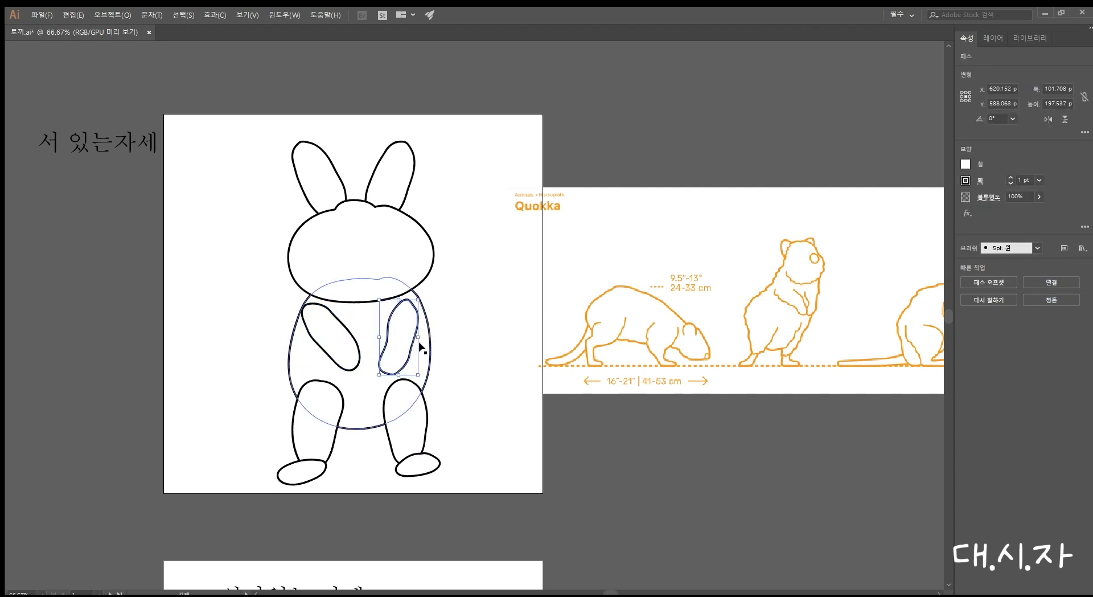
{"action": "left_click", "coordinate": [505, 307]}
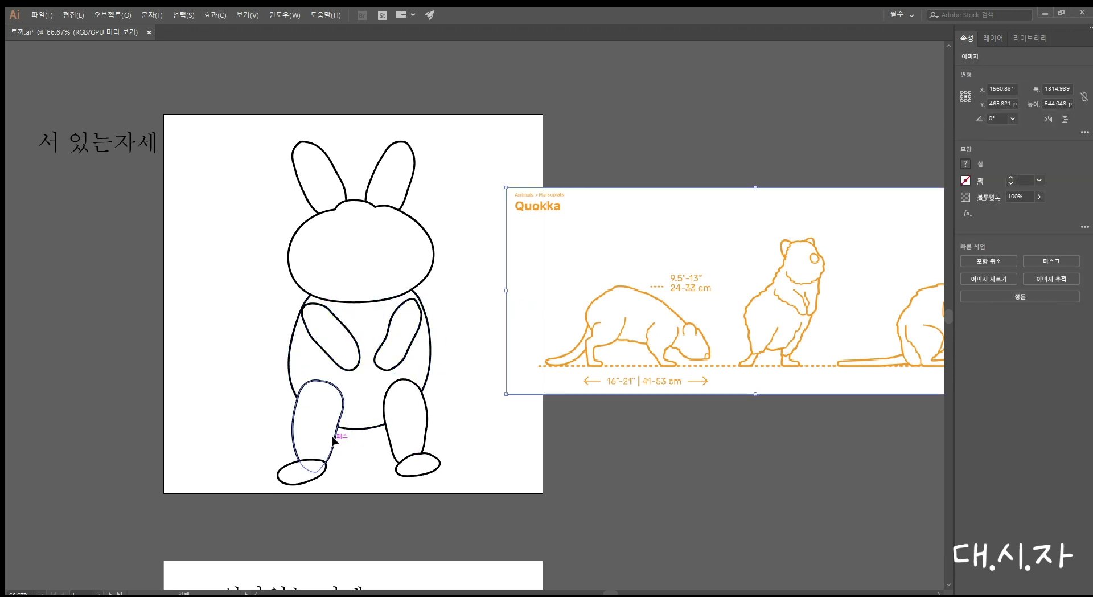
Shift the left leg and foot up-left and rotate them slightly clockwise
{"action": "left_click", "coordinate": [296, 433]}
{"action": "left_click", "coordinate": [292, 464], "text": "shift"}
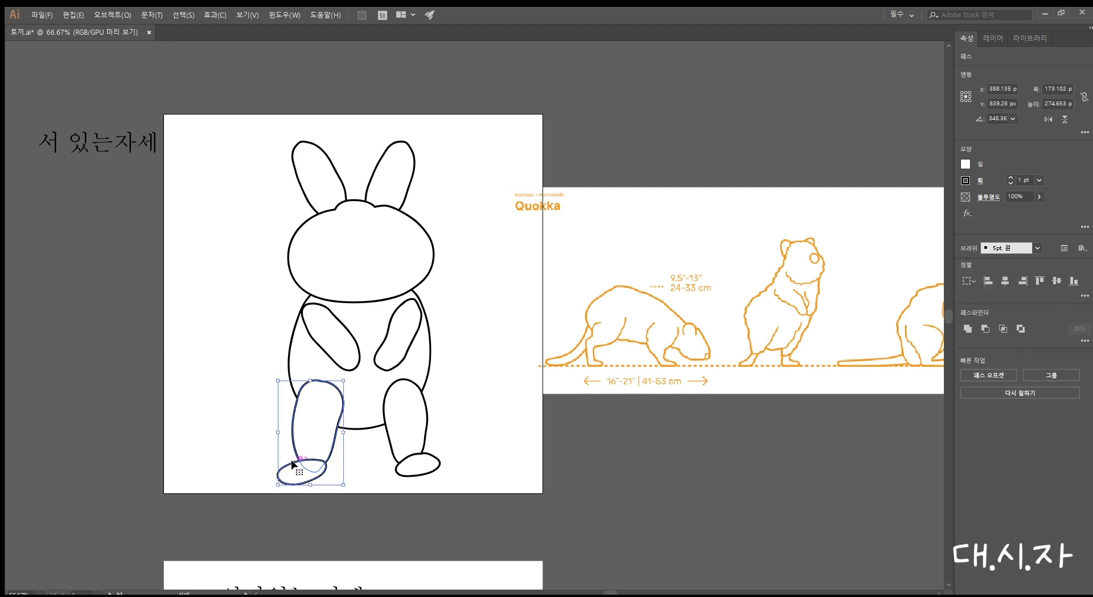
{"action": "left_click_drag", "start_coordinate": [292, 463], "coordinate": [288, 456]}
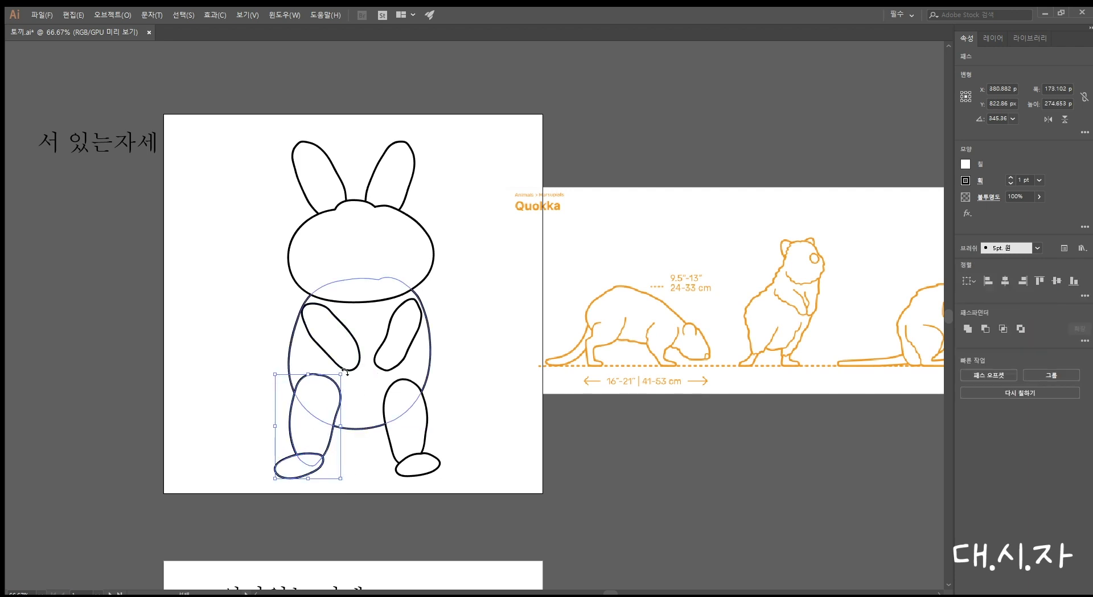
{"action": "left_click_drag", "start_coordinate": [343, 371], "coordinate": [346, 373]}
{"action": "mouse_move", "coordinate": [451, 482]}
{"action": "left_mouse_down"}
{"action": "mouse_move", "coordinate": [396, 454]}
{"action": "mouse_move", "coordinate": [421, 410]}
{"action": "left_mouse_up"}
{"action": "left_click", "coordinate": [484, 415]}
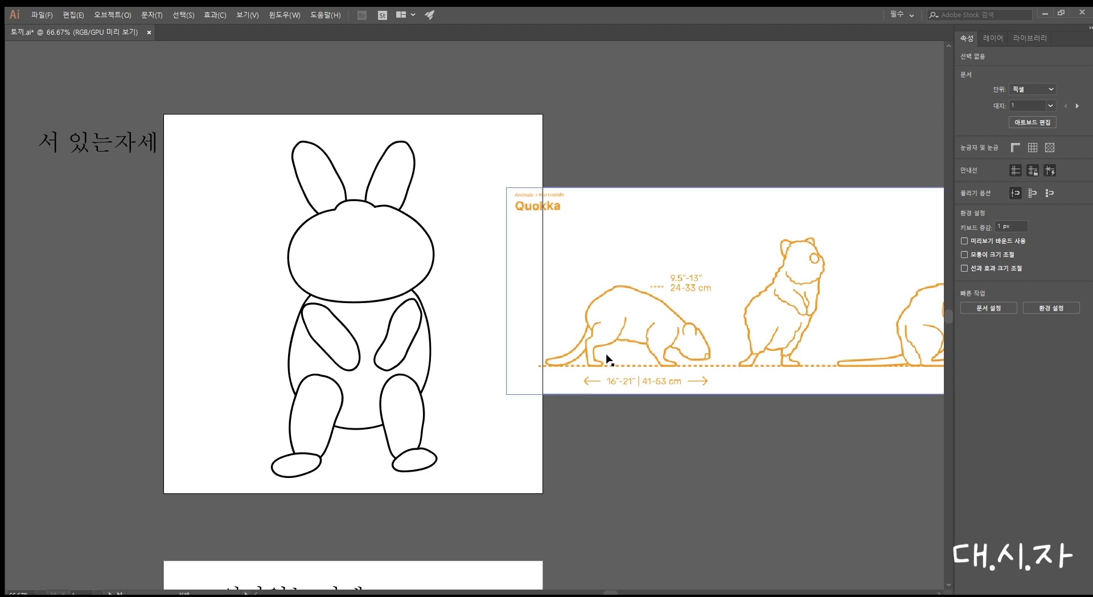
{"action": "left_click_drag", "start_coordinate": [528, 440], "coordinate": [576, 369]}
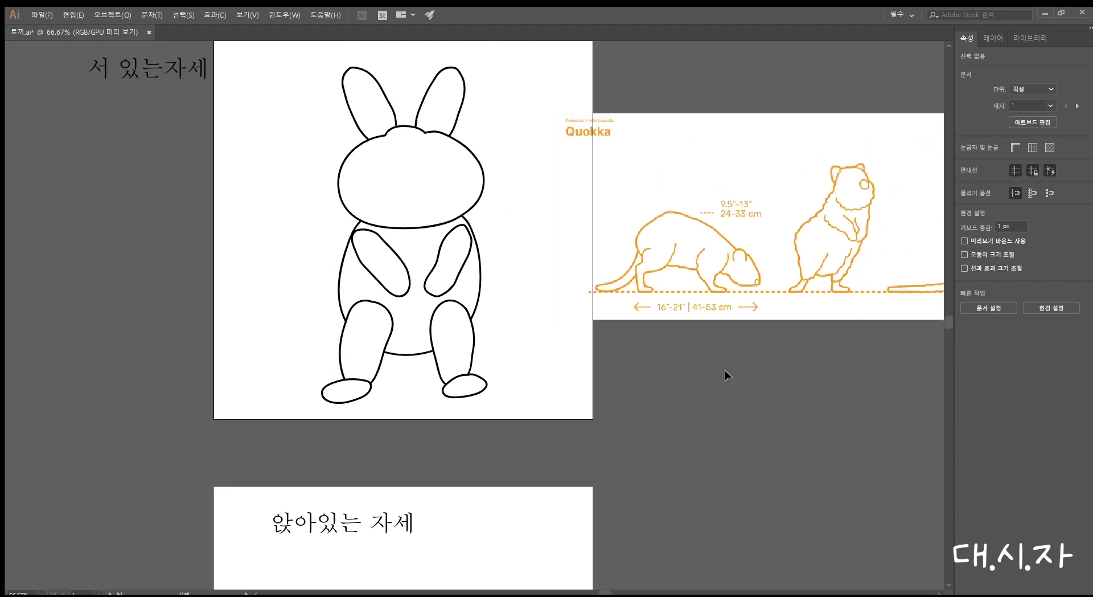
Frame the artboards and marquee-select all parts of the front-view rabbit
{"action": "left_click_drag", "start_coordinate": [725, 373], "coordinate": [536, 372]}
{"action": "key", "text": "ctrl+minus"}
{"action": "key", "text": "ctrl+minus"}
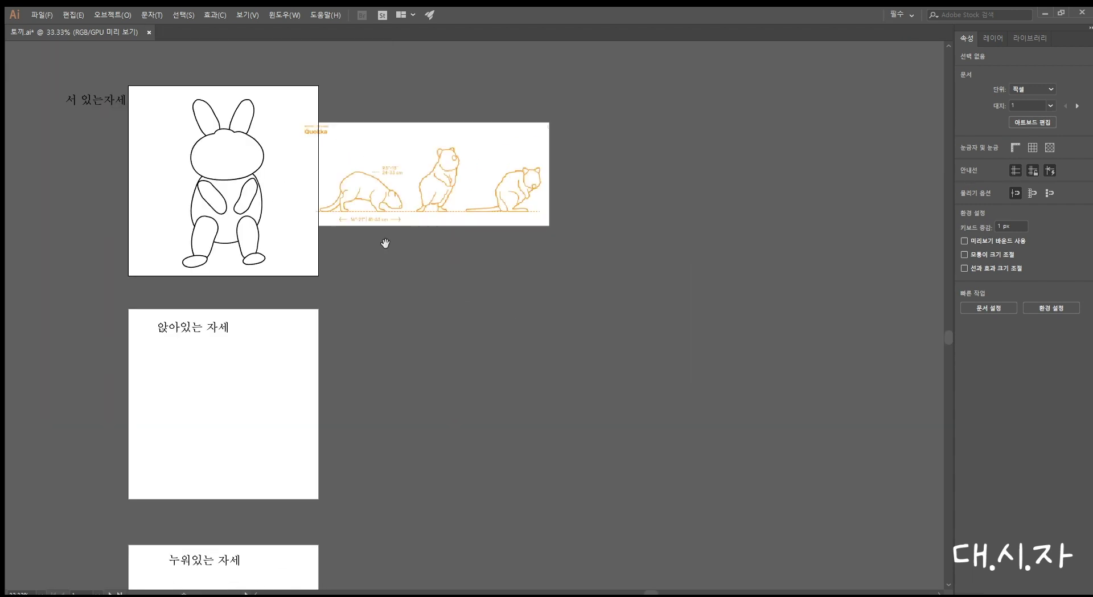
{"action": "left_click_drag", "start_coordinate": [384, 240], "coordinate": [715, 272]}
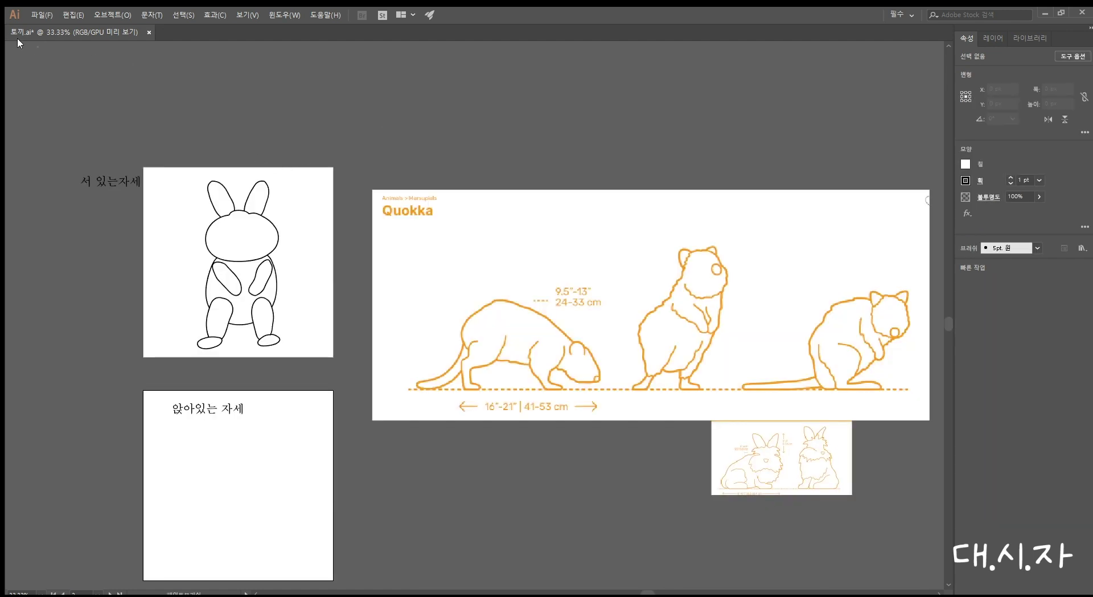
{"action": "left_click", "coordinate": [13, 46]}
{"action": "left_click_drag", "start_coordinate": [307, 163], "coordinate": [610, 331]}
Move the rabbit over the sitting quokka and set its fill to None
{"action": "left_click", "coordinate": [592, 350], "text": "ctrl"}
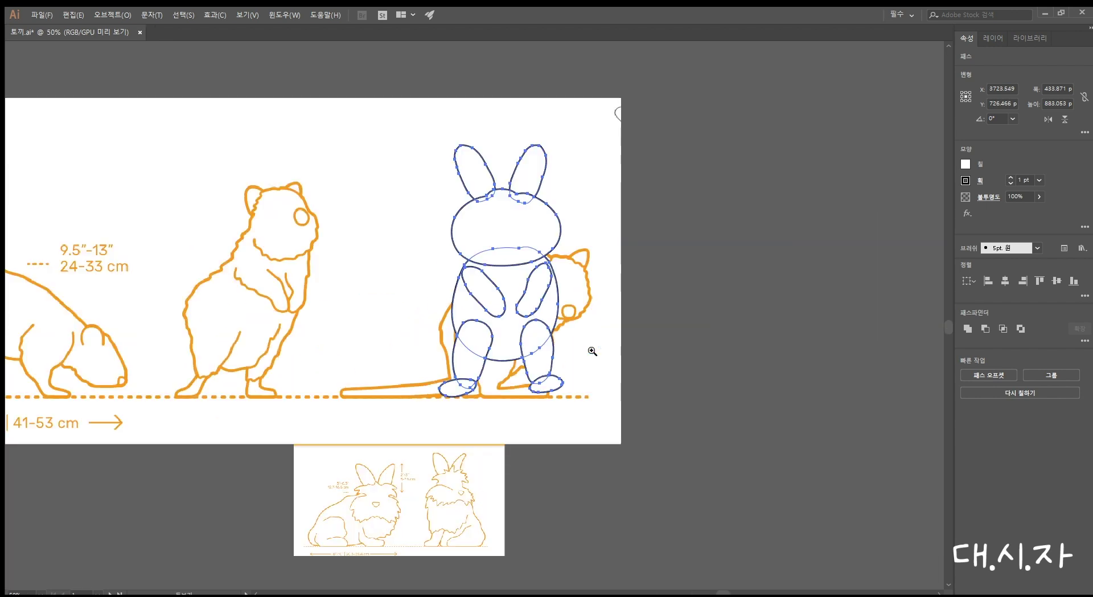
{"action": "left_click", "coordinate": [592, 350], "text": "ctrl"}
{"action": "left_click_drag", "start_coordinate": [429, 267], "coordinate": [599, 352]}
{"action": "left_click_drag", "start_coordinate": [552, 281], "coordinate": [757, 290]}
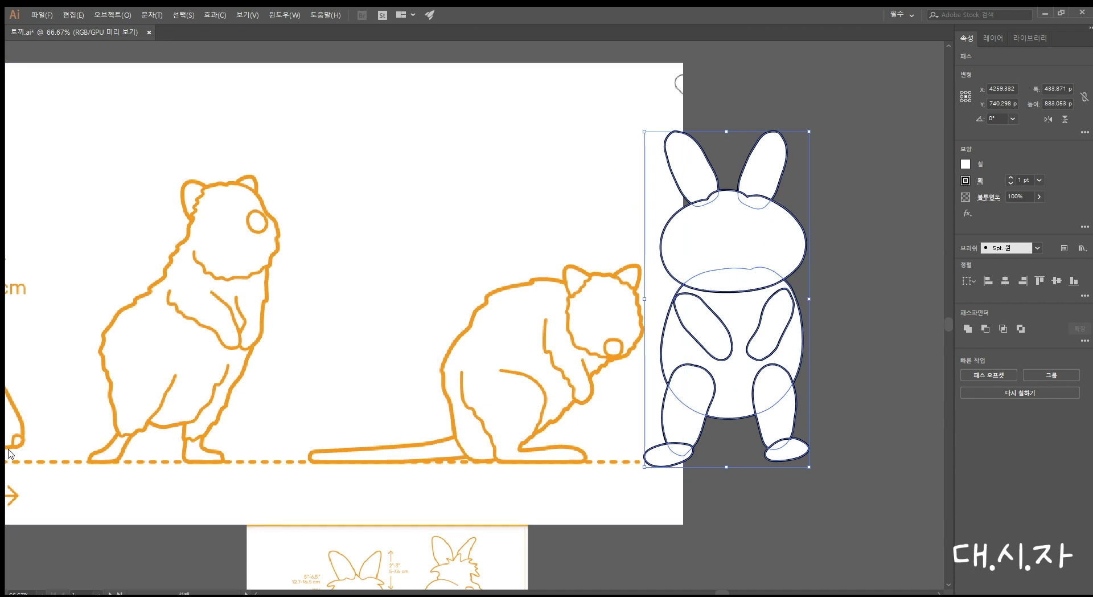
{"action": "key", "text": "slash"}
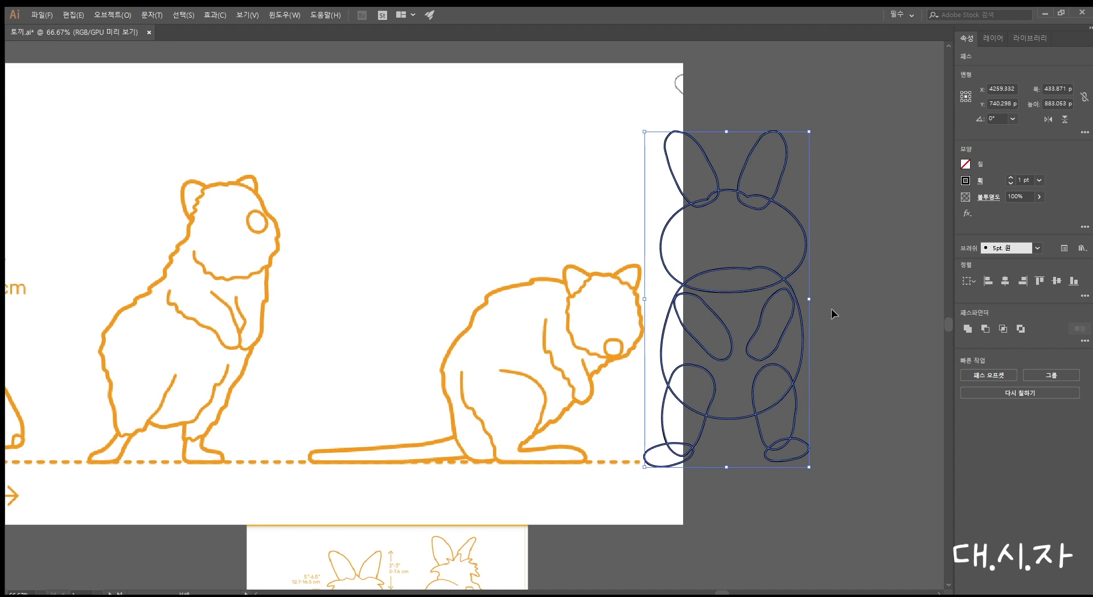
{"action": "left_click", "coordinate": [872, 213]}
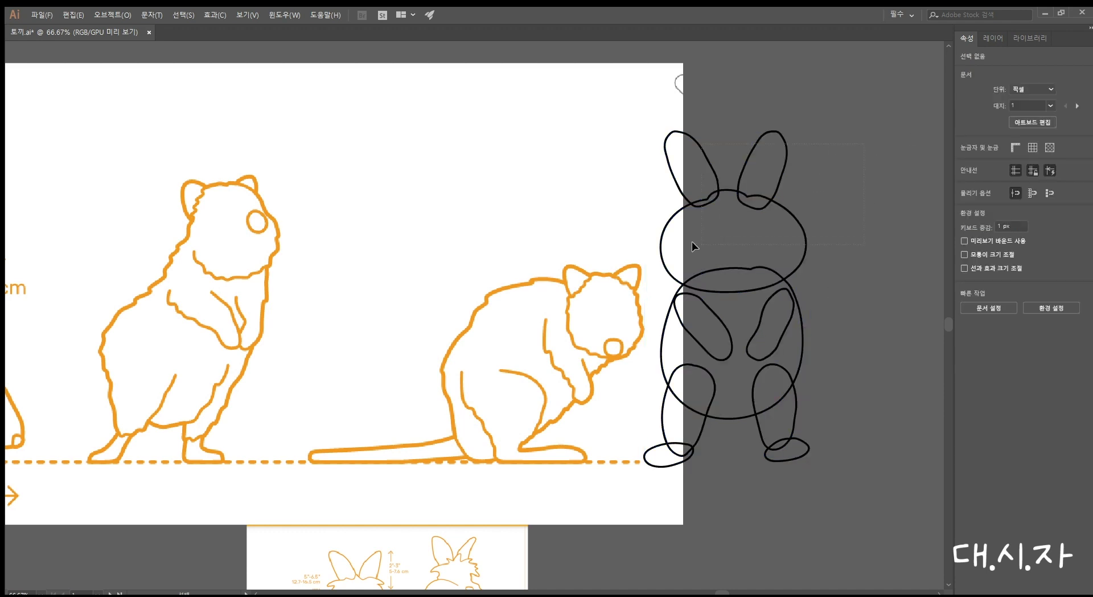
Move the rabbit's head and ears onto the quokka's head
{"action": "left_click", "coordinate": [745, 212]}
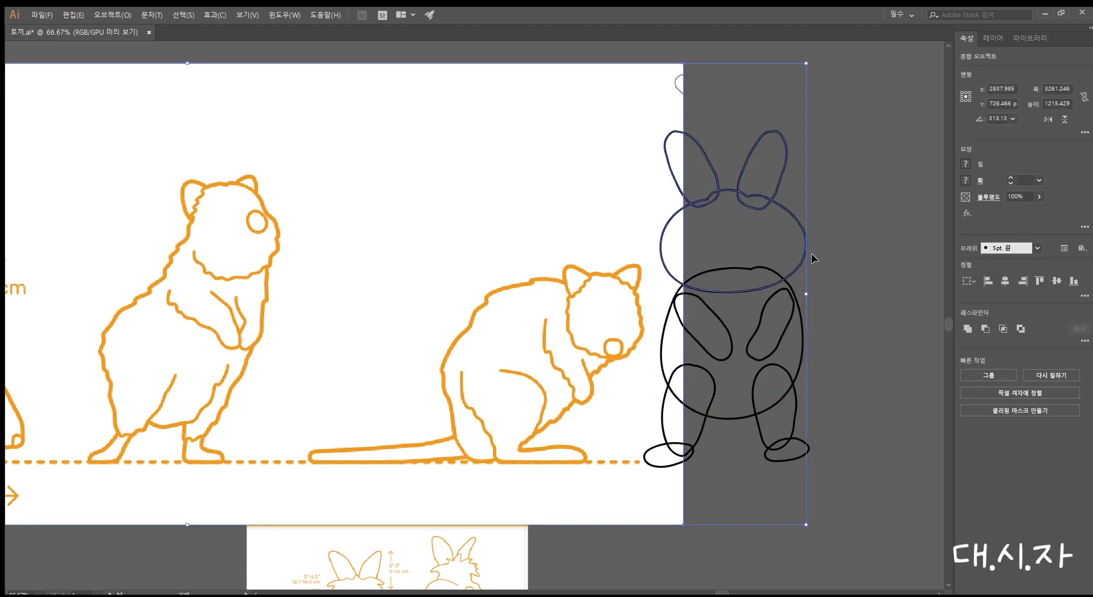
{"action": "left_click", "coordinate": [853, 241]}
{"action": "left_click", "coordinate": [728, 221]}
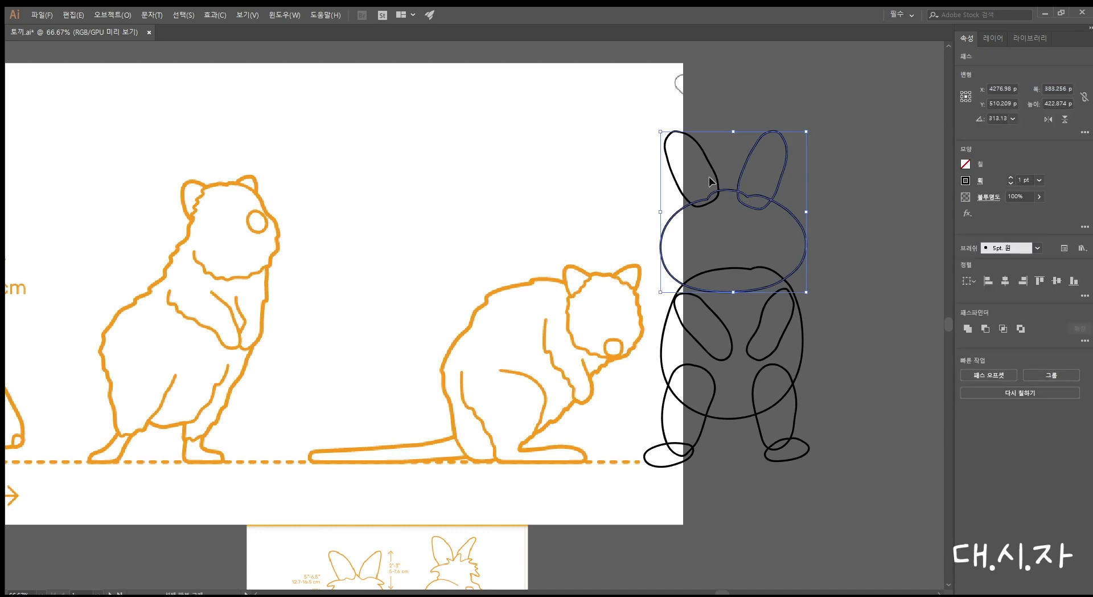
{"action": "left_click_drag", "start_coordinate": [722, 192], "coordinate": [598, 262]}
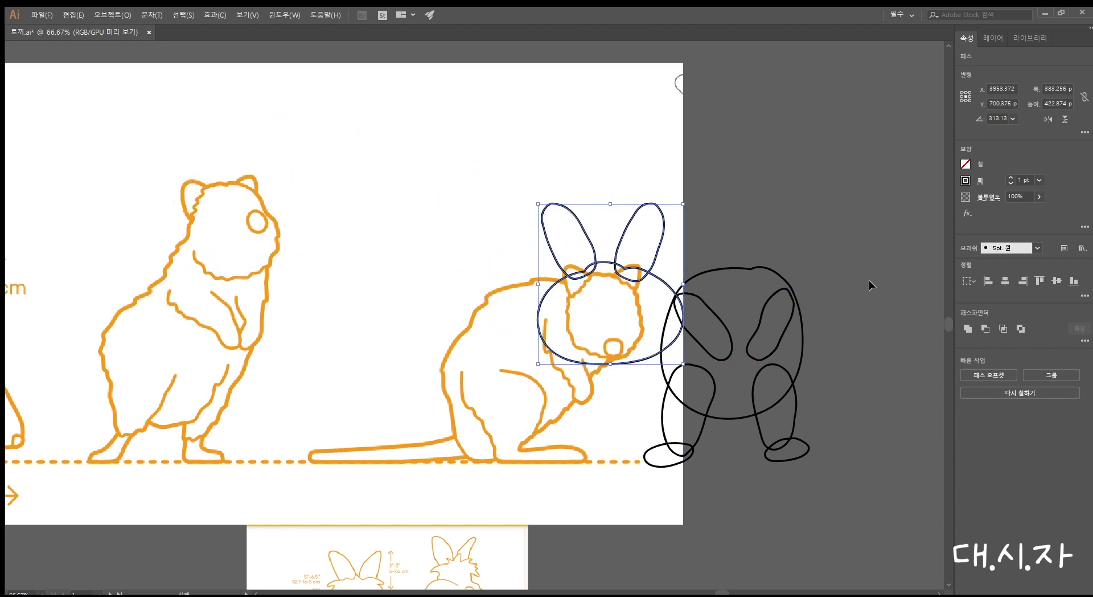
{"action": "left_click", "coordinate": [855, 282]}
Fit the body ellipse over the quokka's body and set a front-leg ellipse against it
{"action": "left_click", "coordinate": [770, 272]}
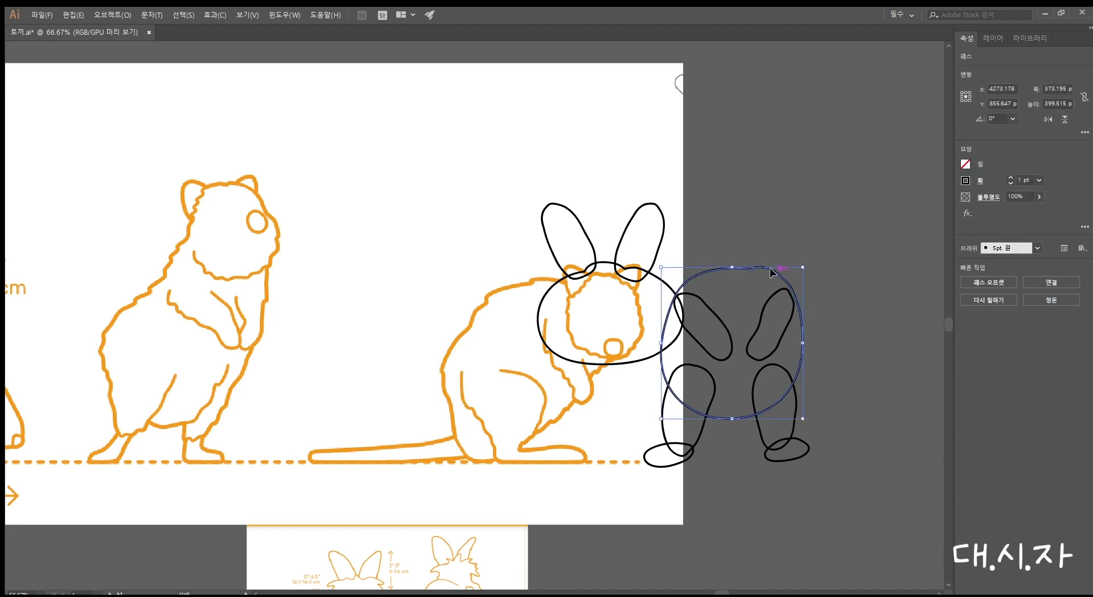
{"action": "left_click_drag", "start_coordinate": [770, 273], "coordinate": [647, 256]}
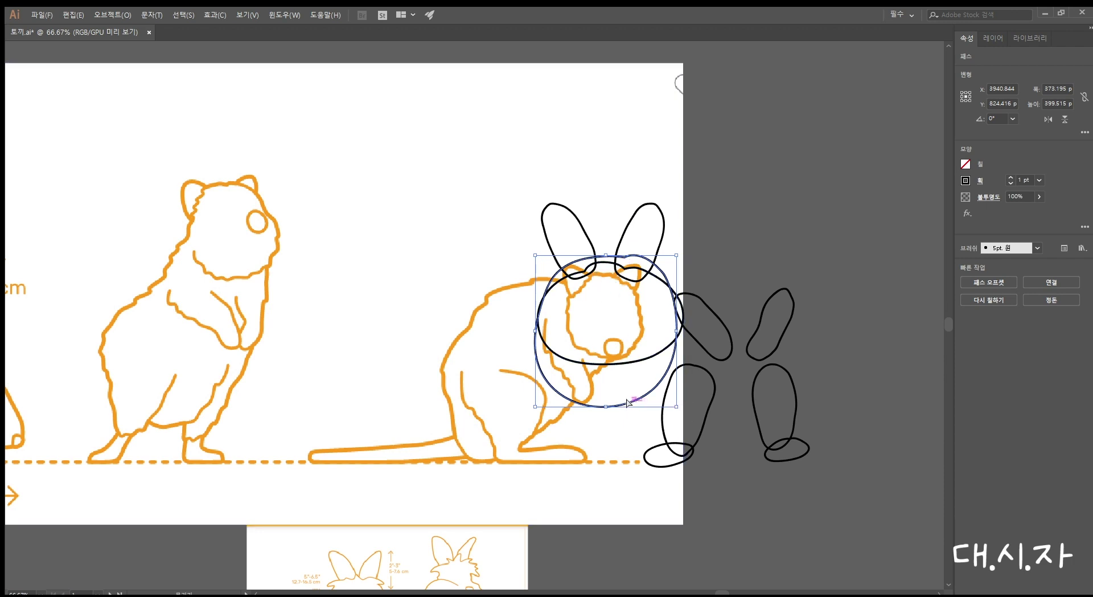
{"action": "left_click_drag", "start_coordinate": [627, 403], "coordinate": [630, 404]}
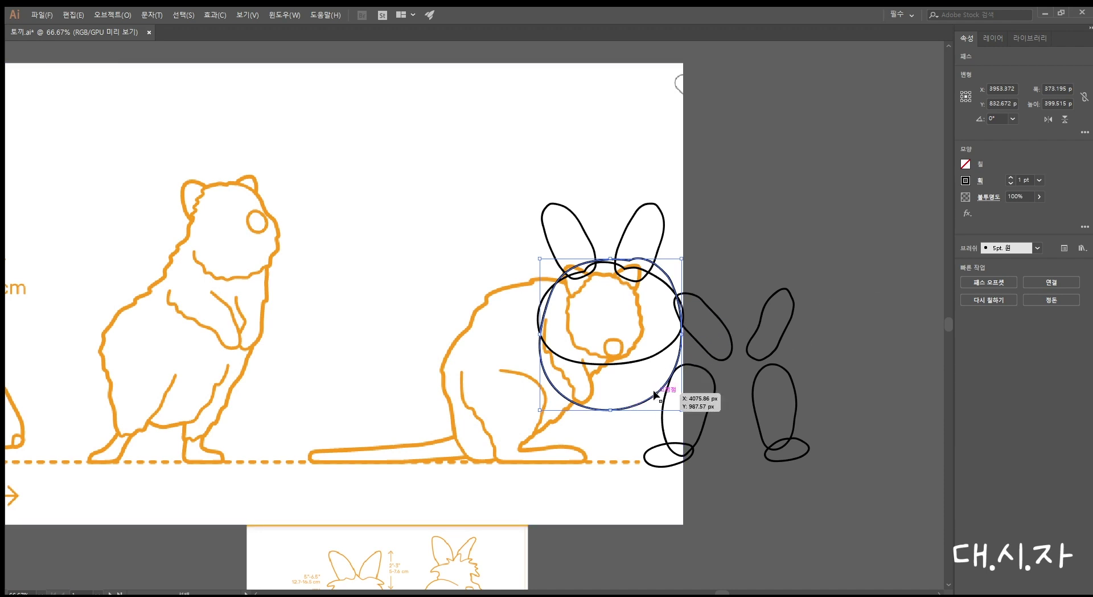
{"action": "left_click_drag", "start_coordinate": [653, 393], "coordinate": [649, 393]}
{"action": "left_click", "coordinate": [867, 375]}
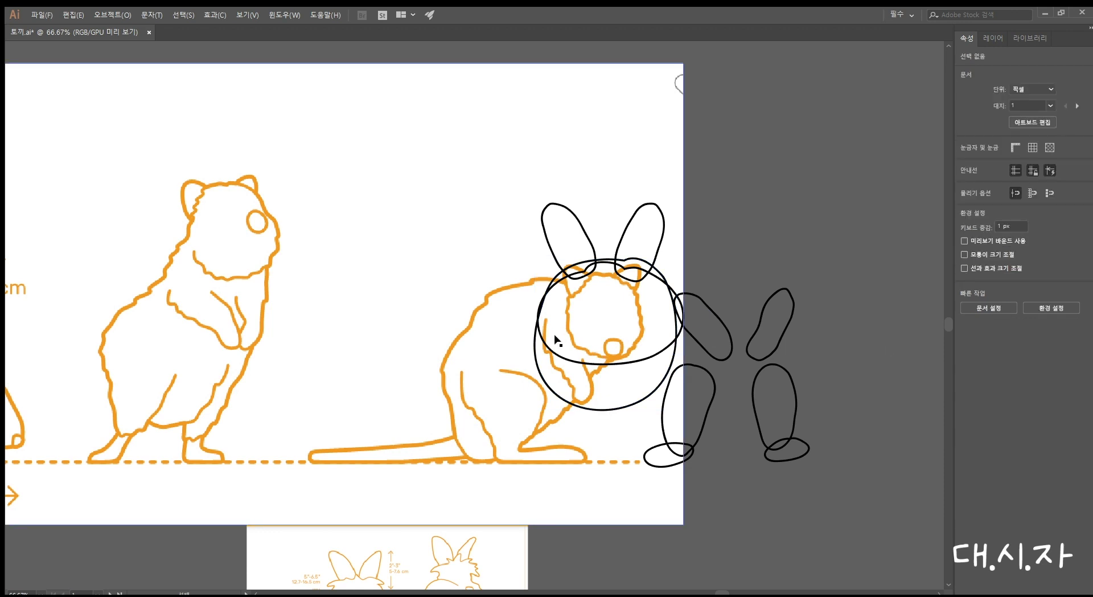
{"action": "left_click_drag", "start_coordinate": [715, 317], "coordinate": [567, 360]}
{"action": "left_click_drag", "start_coordinate": [784, 322], "coordinate": [681, 359]}
{"action": "left_click", "coordinate": [471, 440]}
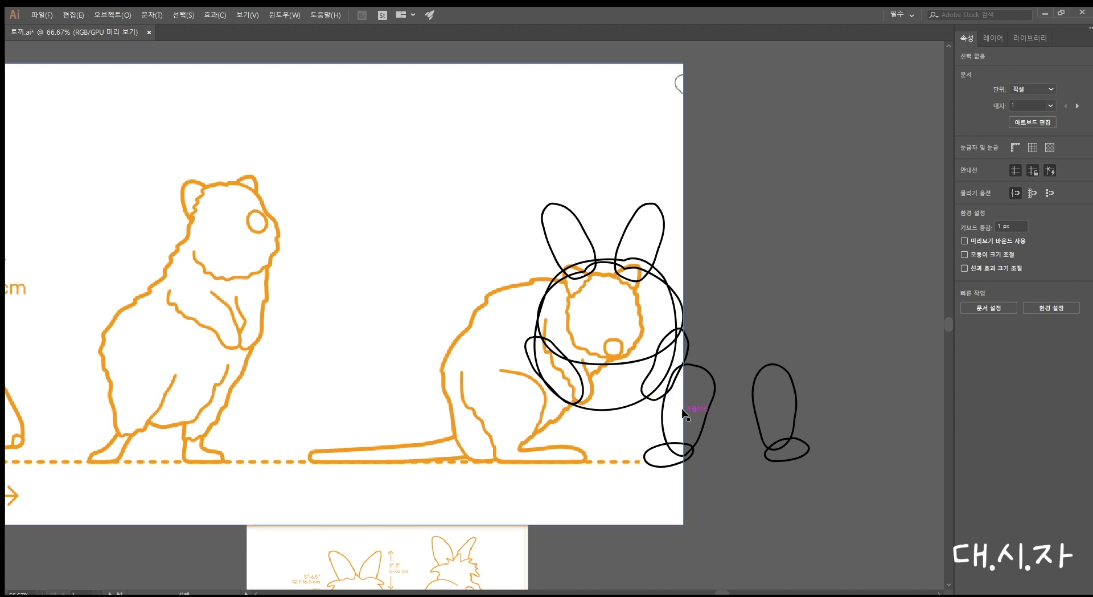
Group the left leg with its foot and move the group out of the way
{"action": "left_click_drag", "start_coordinate": [651, 452], "coordinate": [649, 431]}
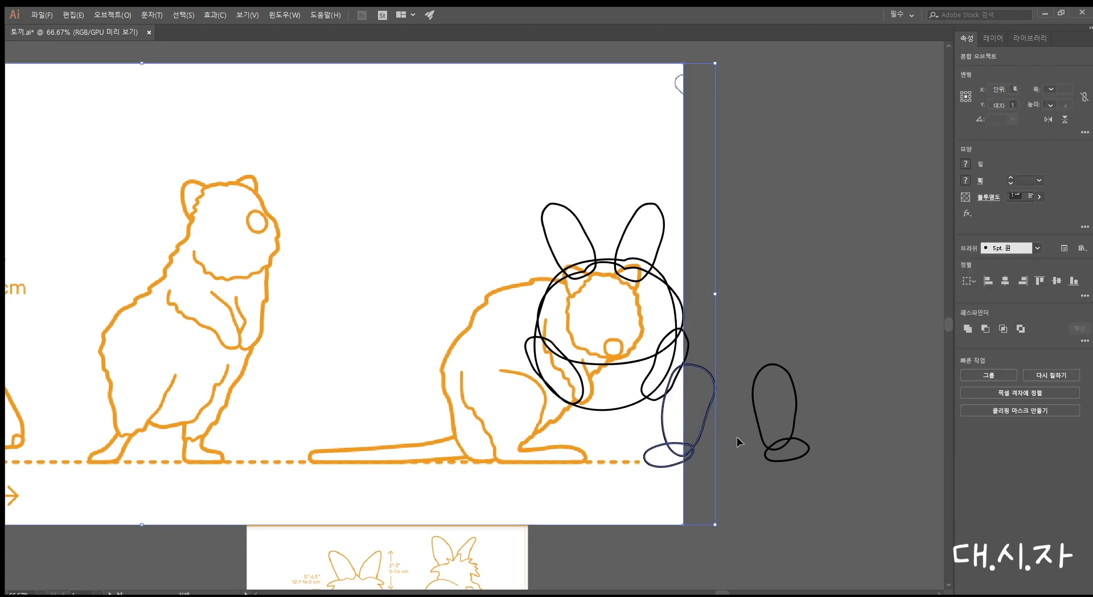
{"action": "left_click", "coordinate": [738, 440]}
{"action": "left_click", "coordinate": [694, 439]}
{"action": "left_click", "coordinate": [655, 465]}
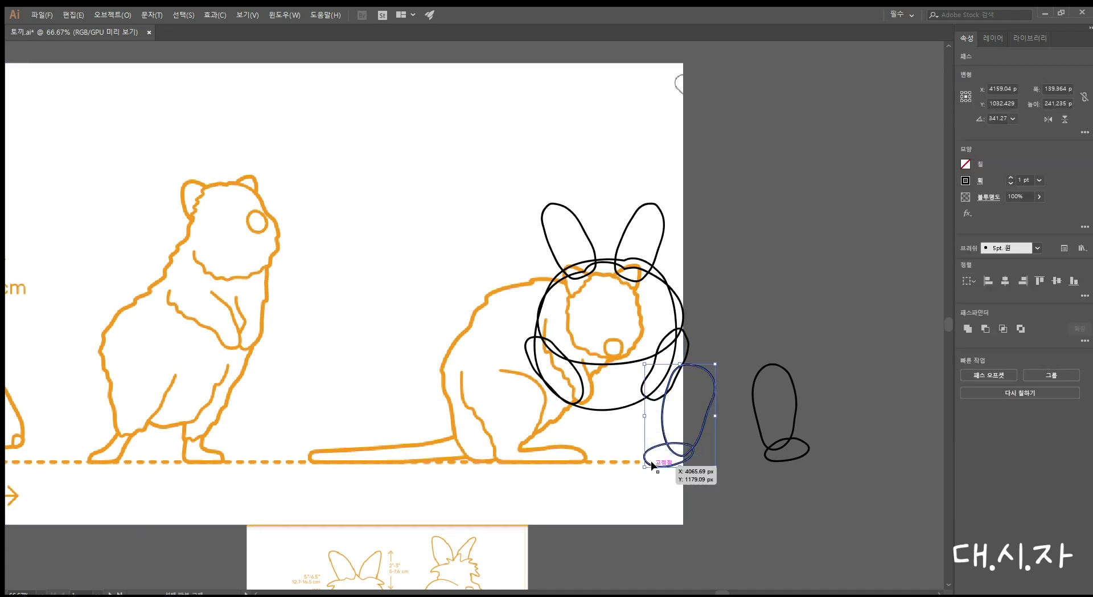
{"action": "left_click_drag", "start_coordinate": [694, 439], "coordinate": [719, 423]}
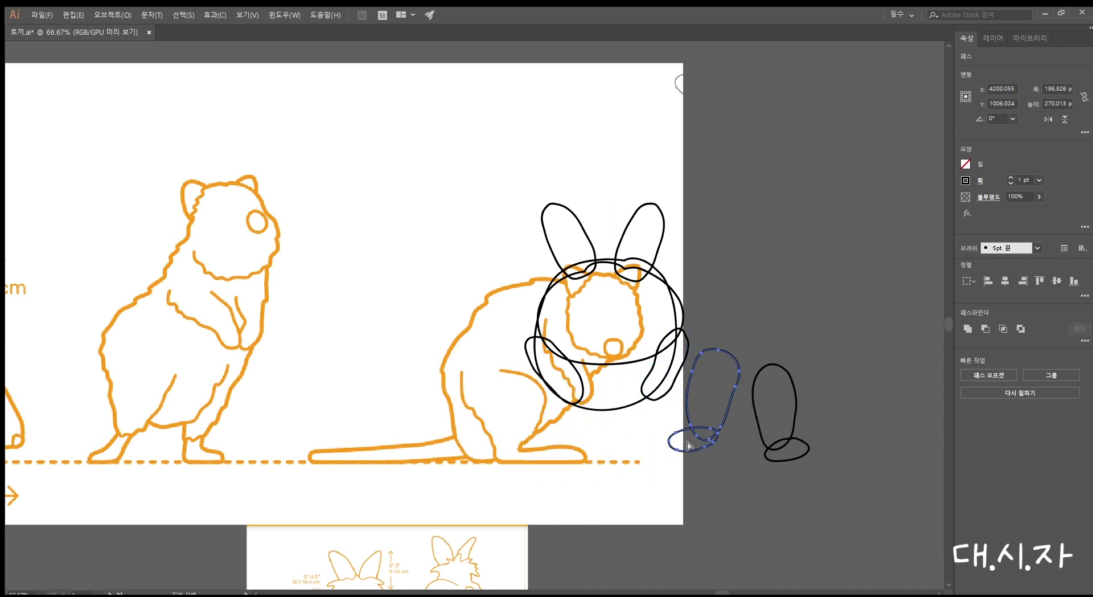
{"action": "key", "text": "ctrl+g"}
{"action": "left_click_drag", "start_coordinate": [725, 420], "coordinate": [817, 201]}
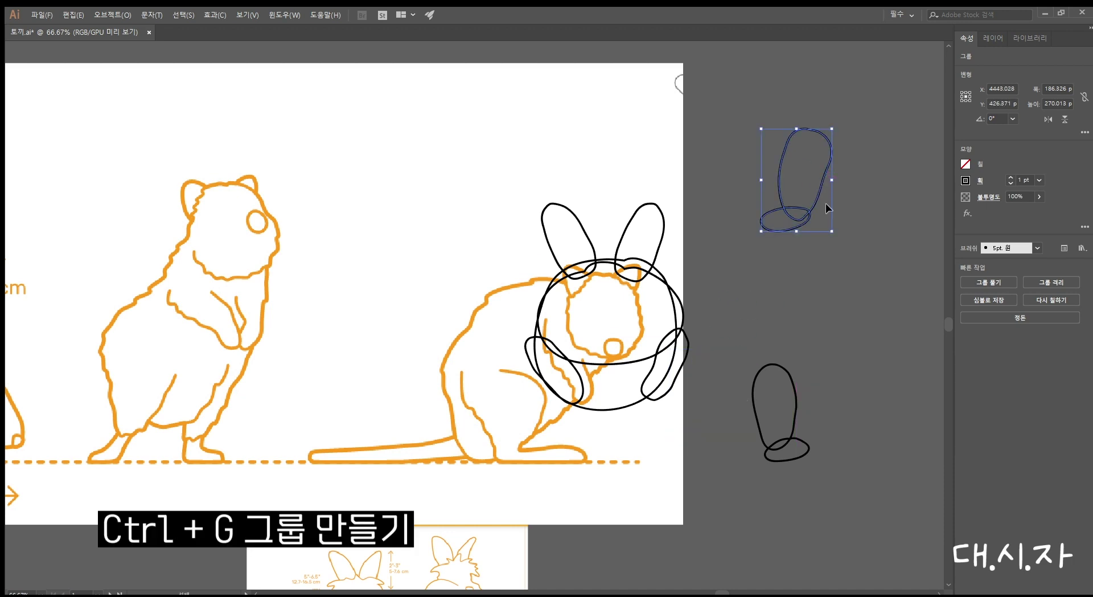
Group the second leg with its foot and reposition the first leg group
{"action": "left_click_drag", "start_coordinate": [761, 491], "coordinate": [818, 441]}
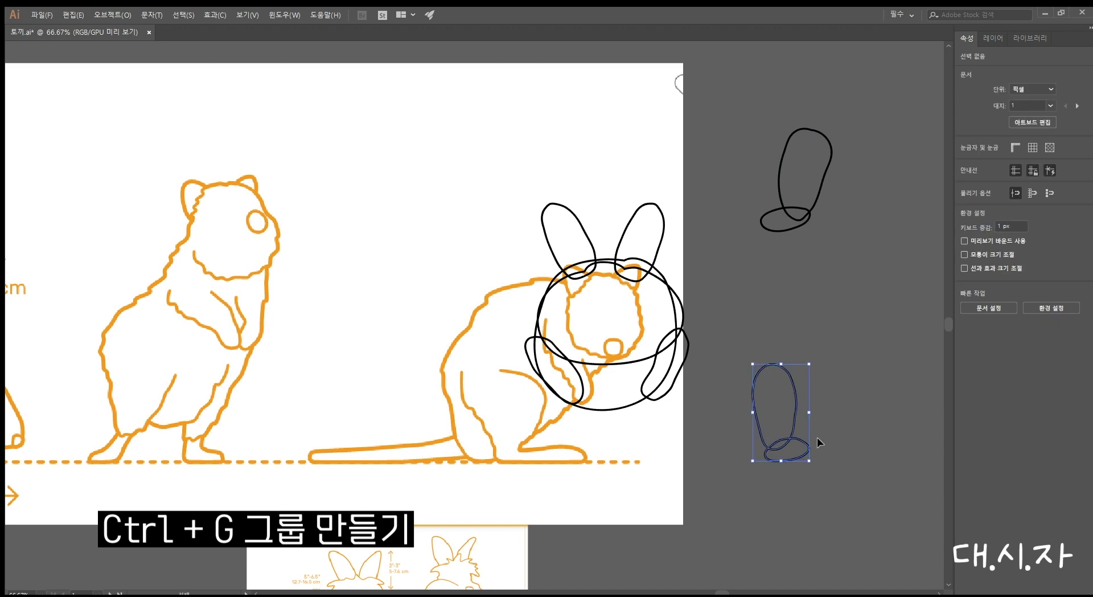
{"action": "key", "text": "ctrl+g"}
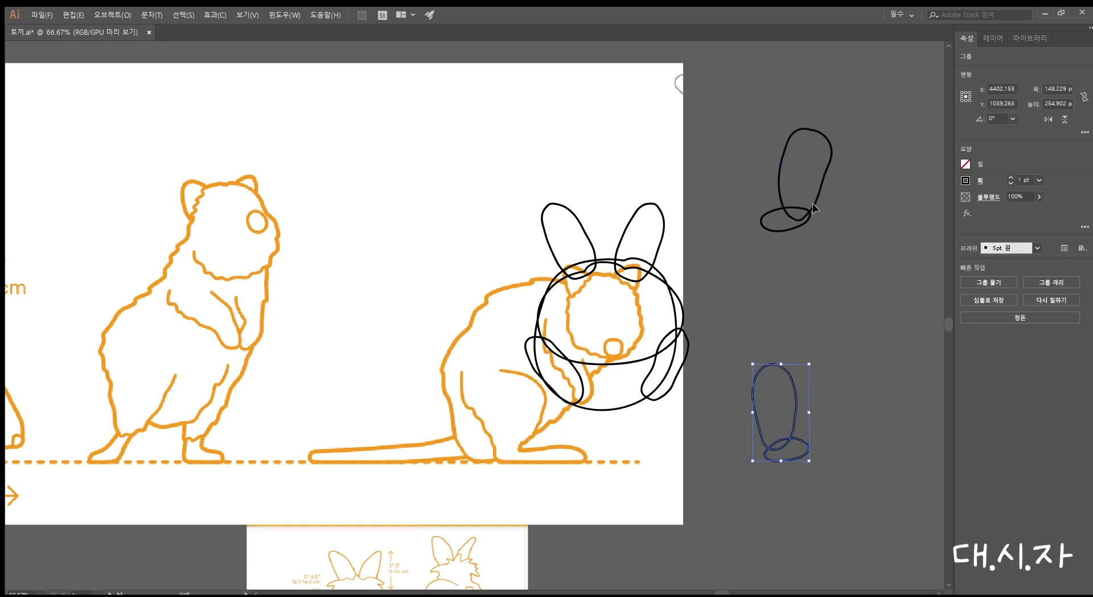
{"action": "left_click_drag", "start_coordinate": [815, 208], "coordinate": [876, 260]}
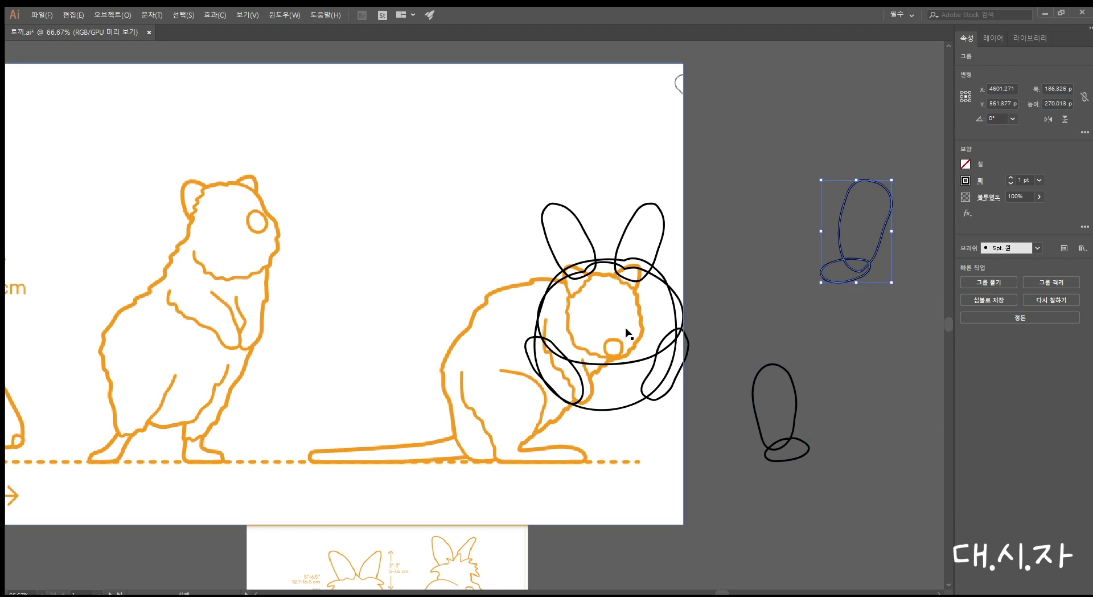
{"action": "left_click", "coordinate": [627, 264]}
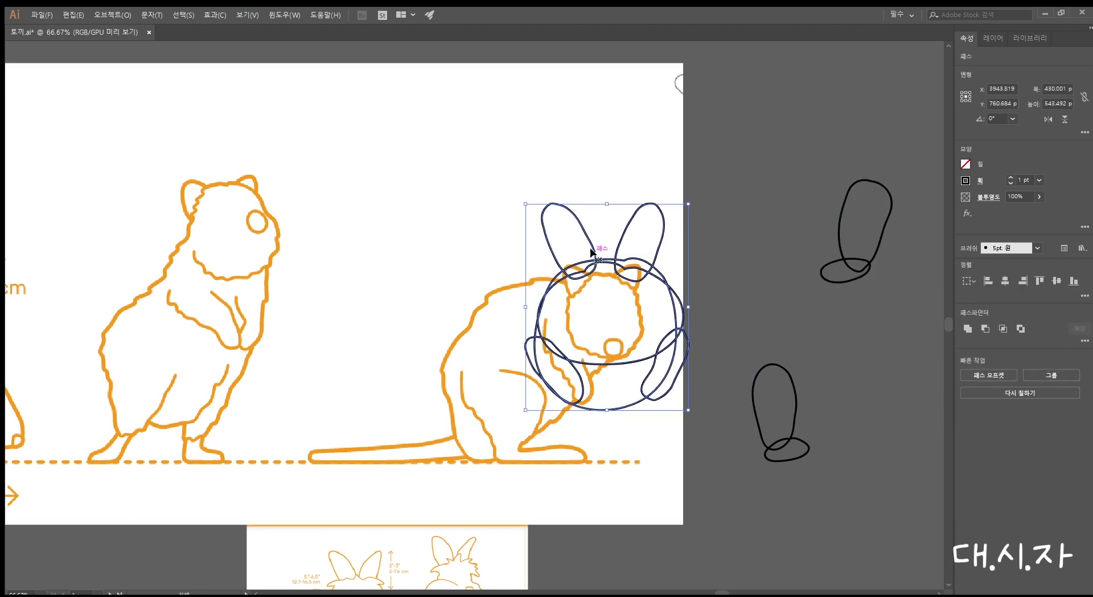
{"action": "left_click_drag", "start_coordinate": [593, 251], "coordinate": [888, 376]}
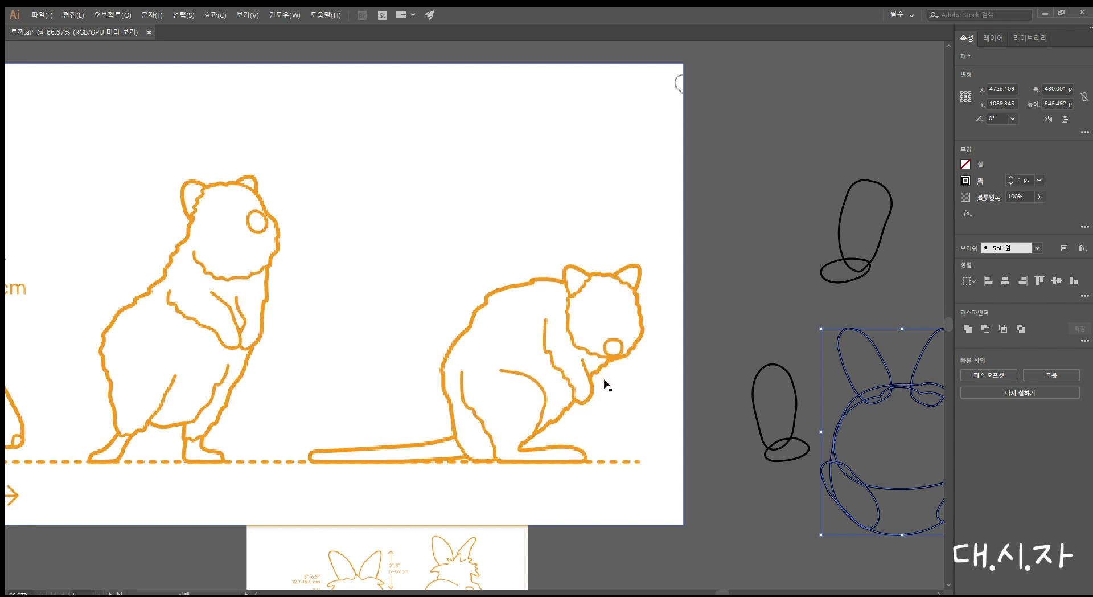
{"action": "key", "text": "ctrl+z"}
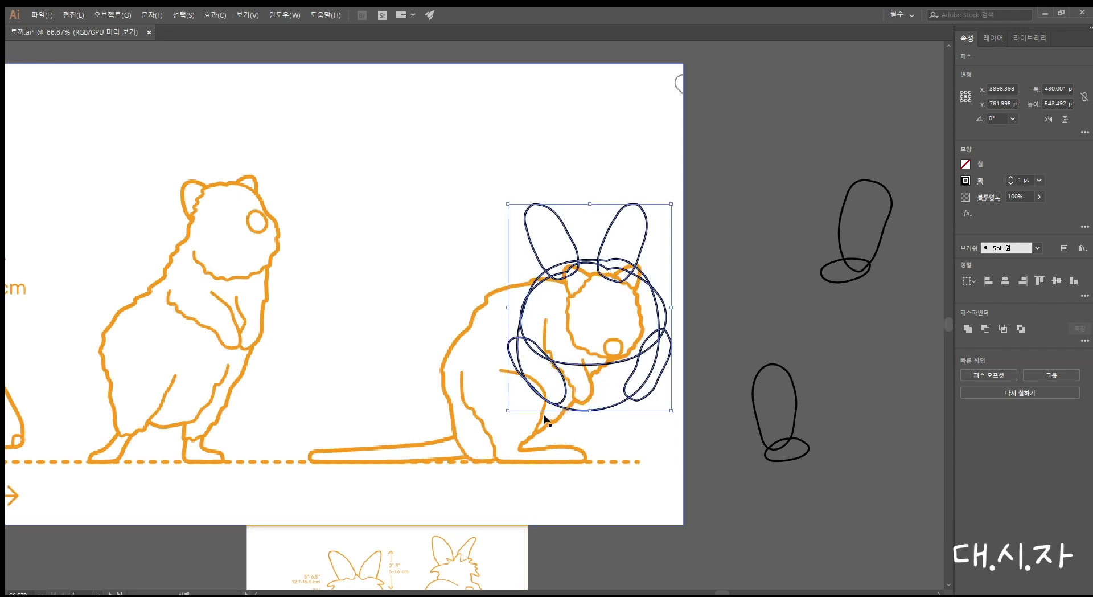
Place both leg groups onto the quokka's paws and move the quokka reference aside
{"action": "left_click", "coordinate": [862, 235]}
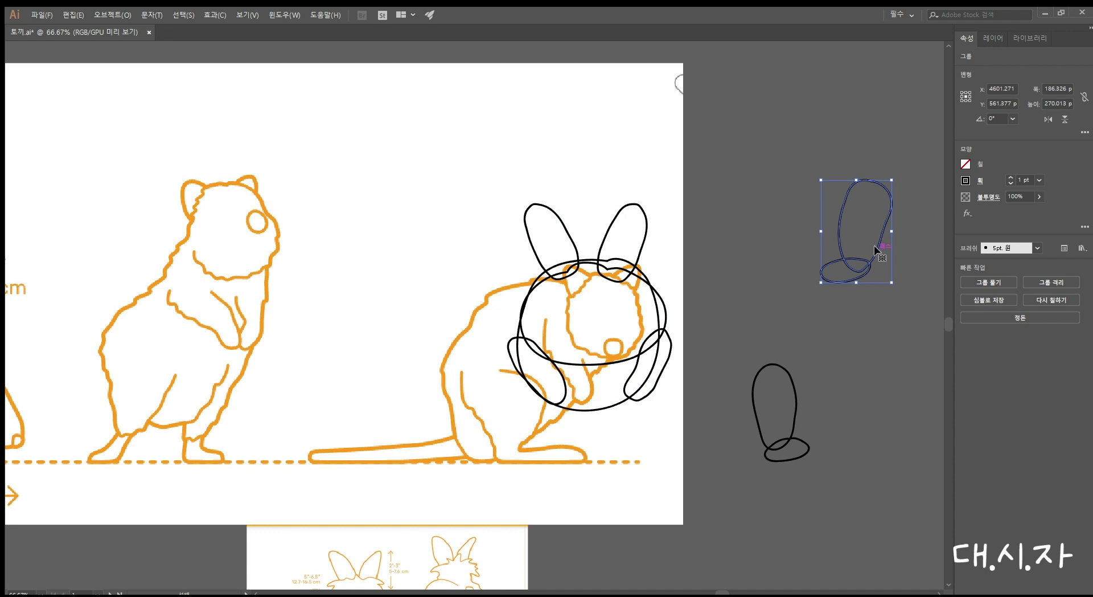
{"action": "left_click_drag", "start_coordinate": [875, 249], "coordinate": [547, 422]}
{"action": "left_click", "coordinate": [807, 409]}
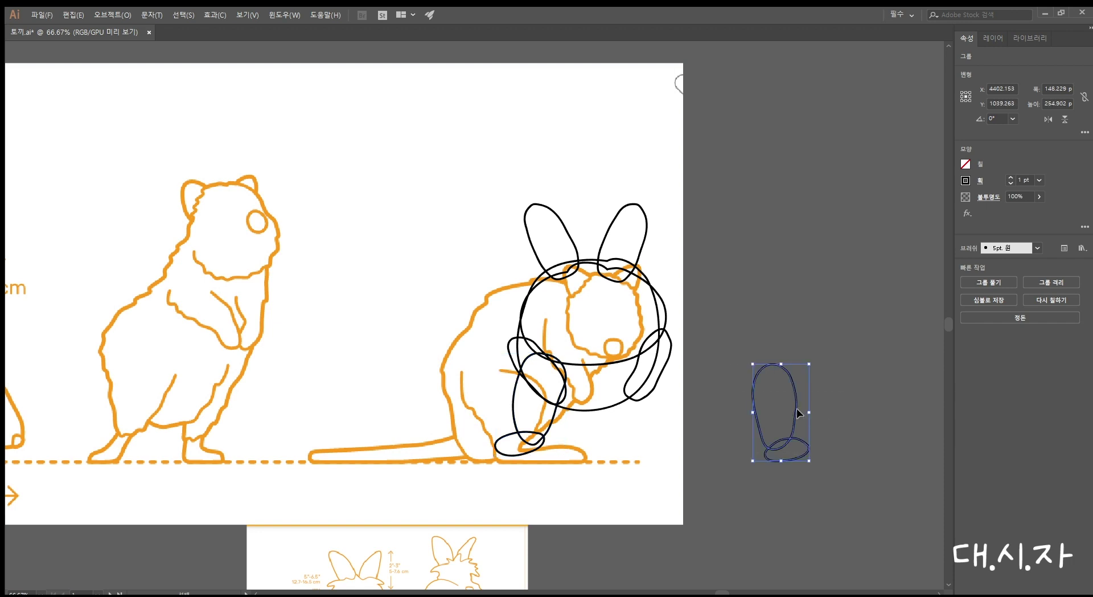
{"action": "left_click_drag", "start_coordinate": [791, 412], "coordinate": [640, 410]}
{"action": "left_click", "coordinate": [723, 442]}
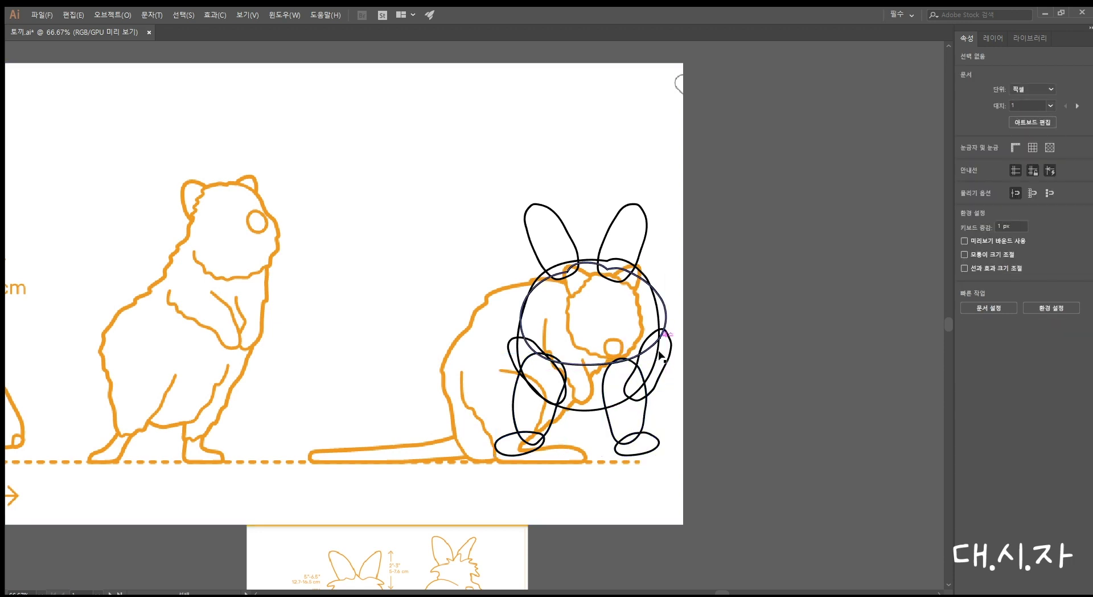
{"action": "mouse_move", "coordinate": [550, 422]}
{"action": "left_mouse_down"}
{"action": "mouse_move", "coordinate": [575, 427]}
{"action": "mouse_move", "coordinate": [563, 427]}
{"action": "left_mouse_up"}
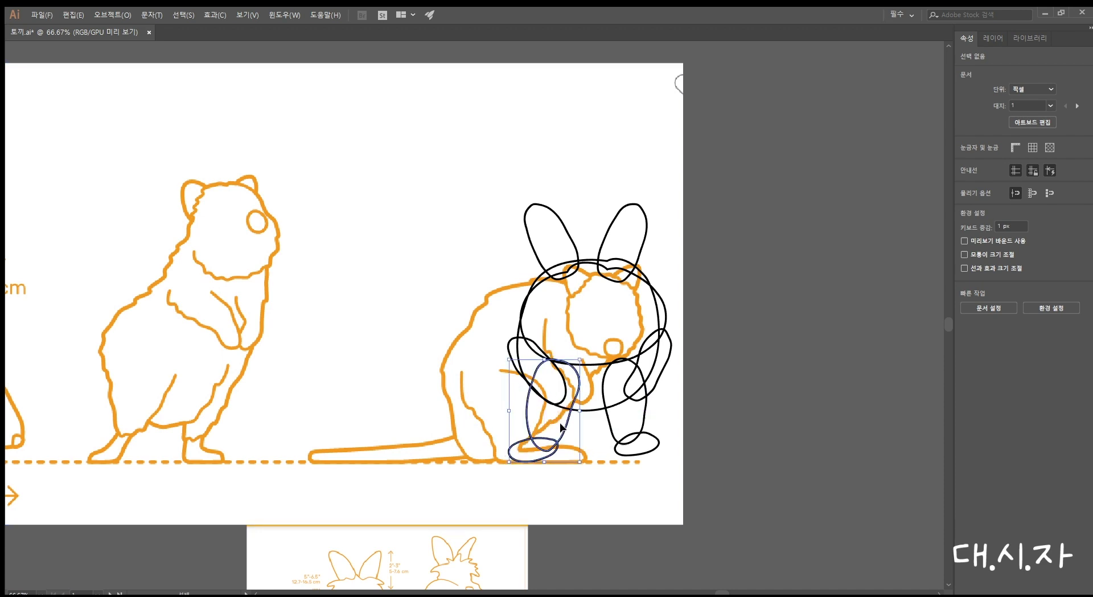
{"action": "left_click_drag", "start_coordinate": [326, 150], "coordinate": [860, 198]}
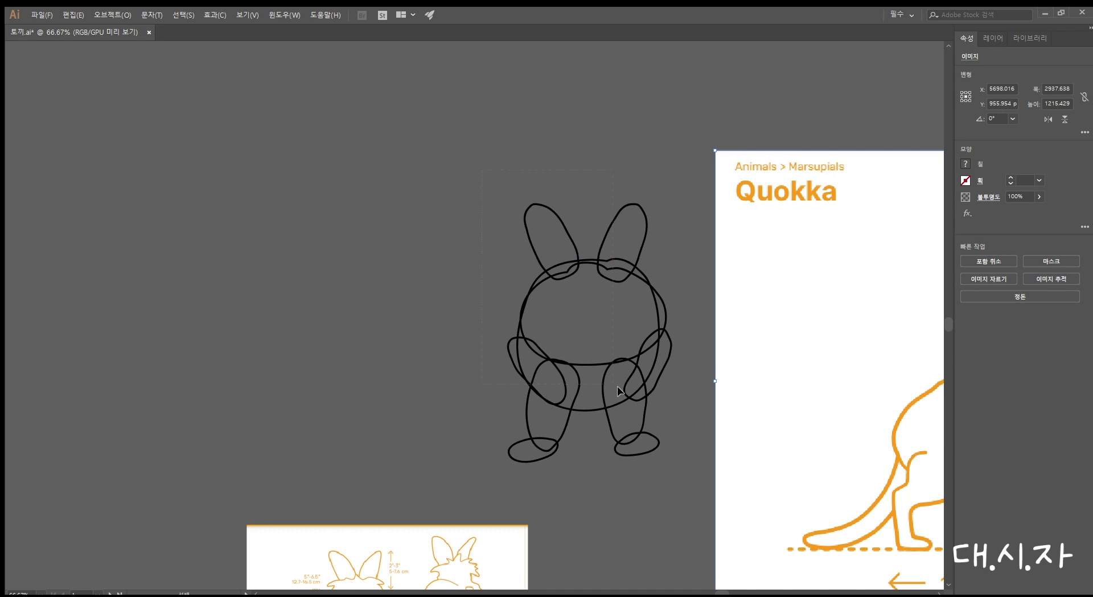
Select every rabbit outline shape and drag the sketch beneath the 앉아있는 자세 label
{"action": "left_click_drag", "start_coordinate": [679, 463], "coordinate": [718, 223]}
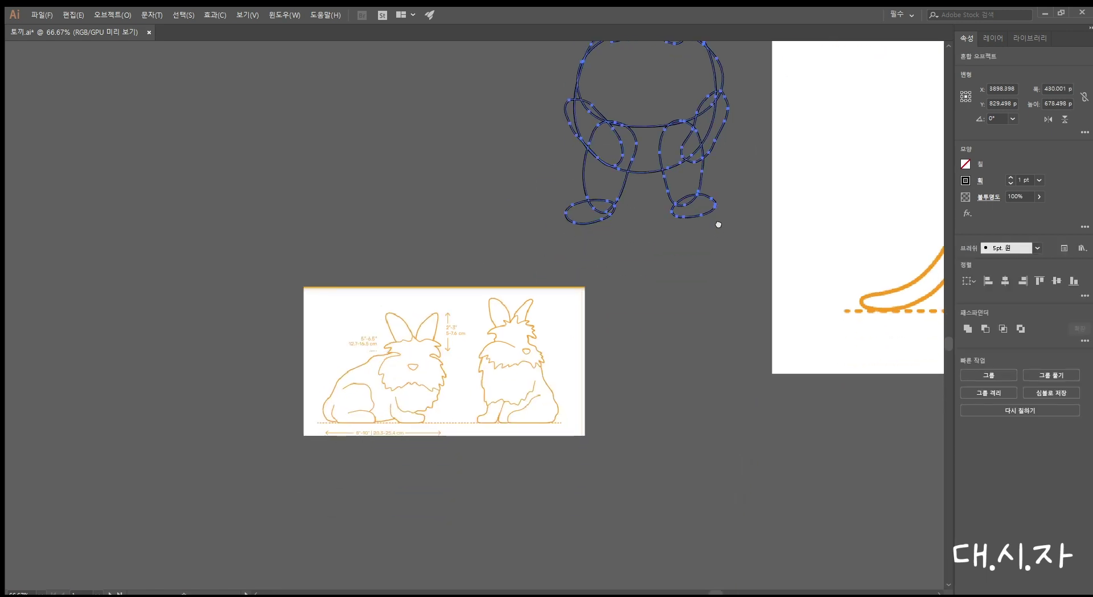
{"action": "left_click_drag", "start_coordinate": [633, 137], "coordinate": [93, 304]}
{"action": "left_click_drag", "start_coordinate": [285, 327], "coordinate": [847, 382]}
{"action": "left_click_drag", "start_coordinate": [688, 358], "coordinate": [104, 457]}
{"action": "mouse_move", "coordinate": [314, 450]}
{"action": "left_mouse_down"}
{"action": "mouse_move", "coordinate": [561, 439]}
{"action": "mouse_move", "coordinate": [795, 406]}
{"action": "left_mouse_up"}
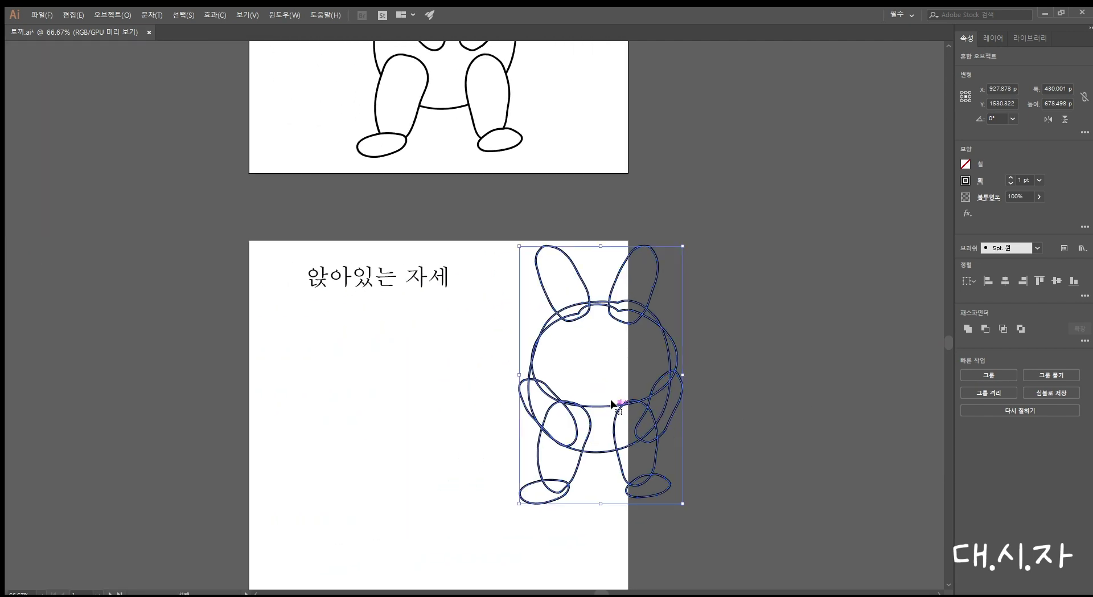
{"action": "mouse_move", "coordinate": [612, 404]}
{"action": "left_mouse_down"}
{"action": "mouse_move", "coordinate": [410, 469]}
{"action": "mouse_move", "coordinate": [478, 471]}
{"action": "mouse_move", "coordinate": [469, 477]}
{"action": "left_mouse_up"}
{"action": "mouse_move", "coordinate": [581, 435]}
{"action": "left_mouse_down"}
{"action": "mouse_move", "coordinate": [667, 587]}
{"action": "mouse_move", "coordinate": [684, 552]}
{"action": "mouse_move", "coordinate": [720, 246]}
{"action": "left_mouse_up"}
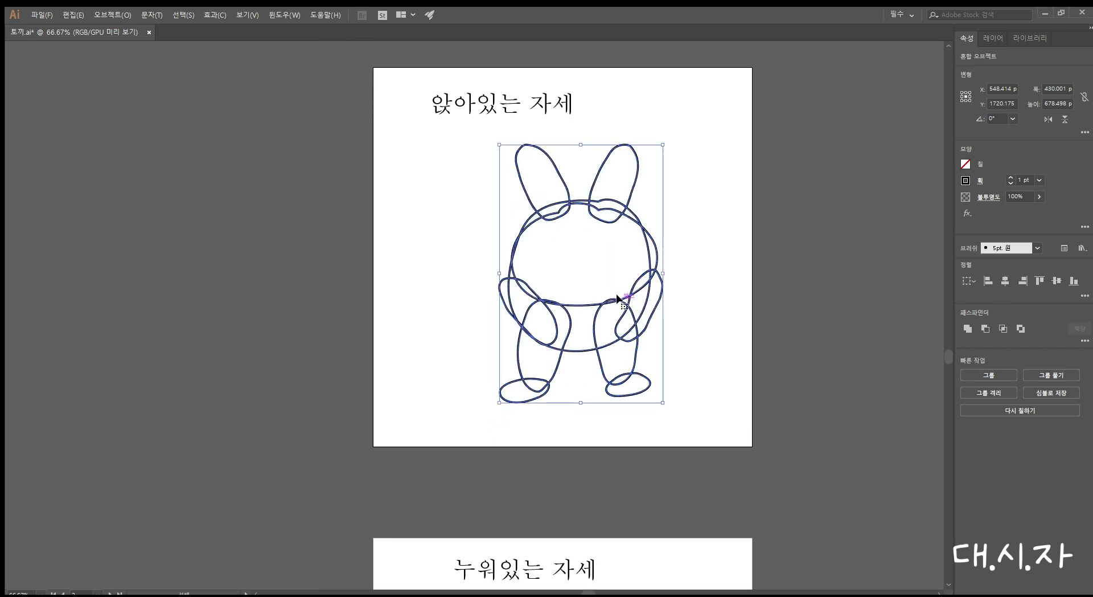
{"action": "left_click_drag", "start_coordinate": [618, 296], "coordinate": [607, 298]}
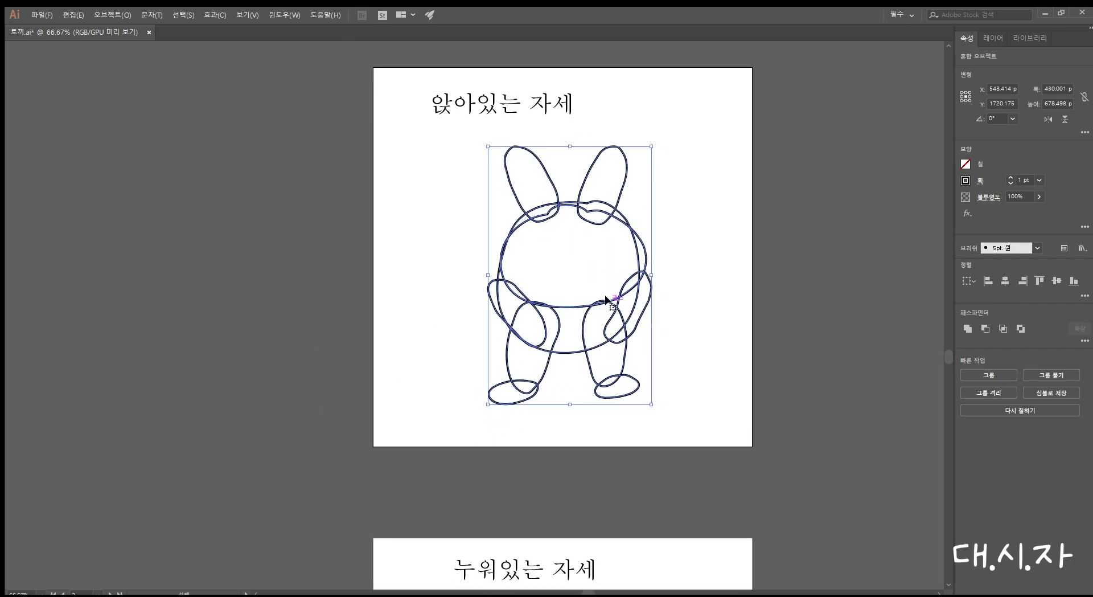
Fill the rabbit's ears with white, restoring an accidentally deleted ear first
{"action": "left_click", "coordinate": [770, 234]}
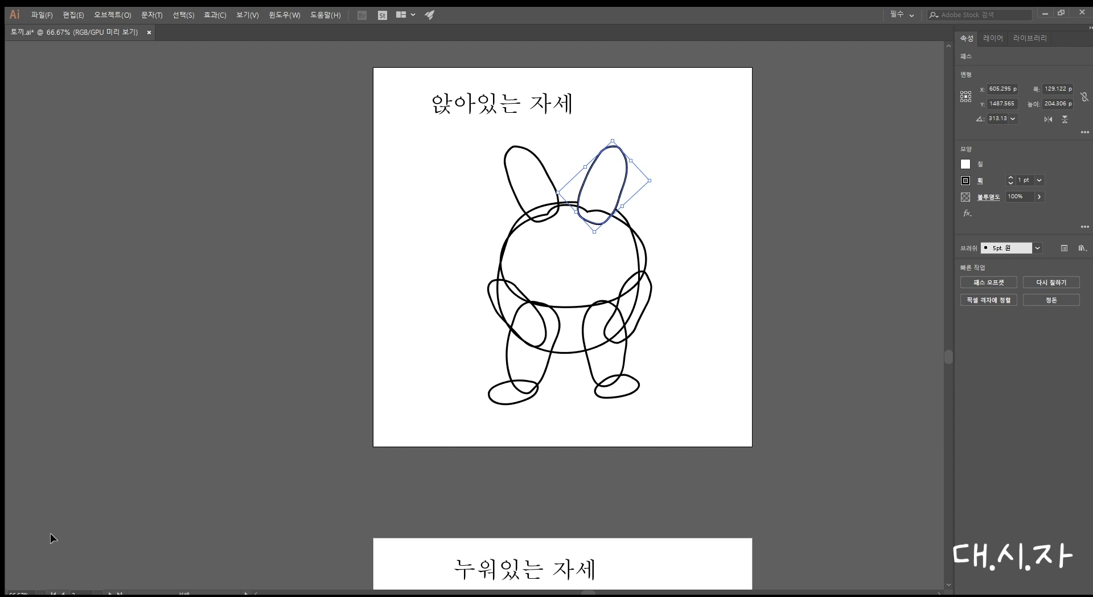
{"action": "left_click", "coordinate": [544, 167]}
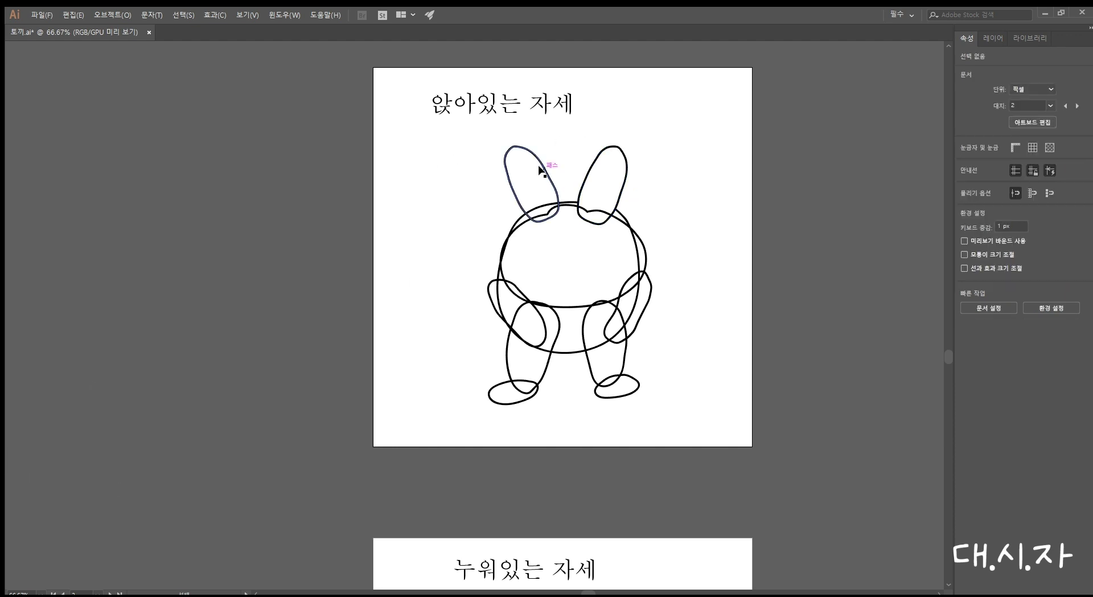
{"action": "left_click", "coordinate": [541, 170]}
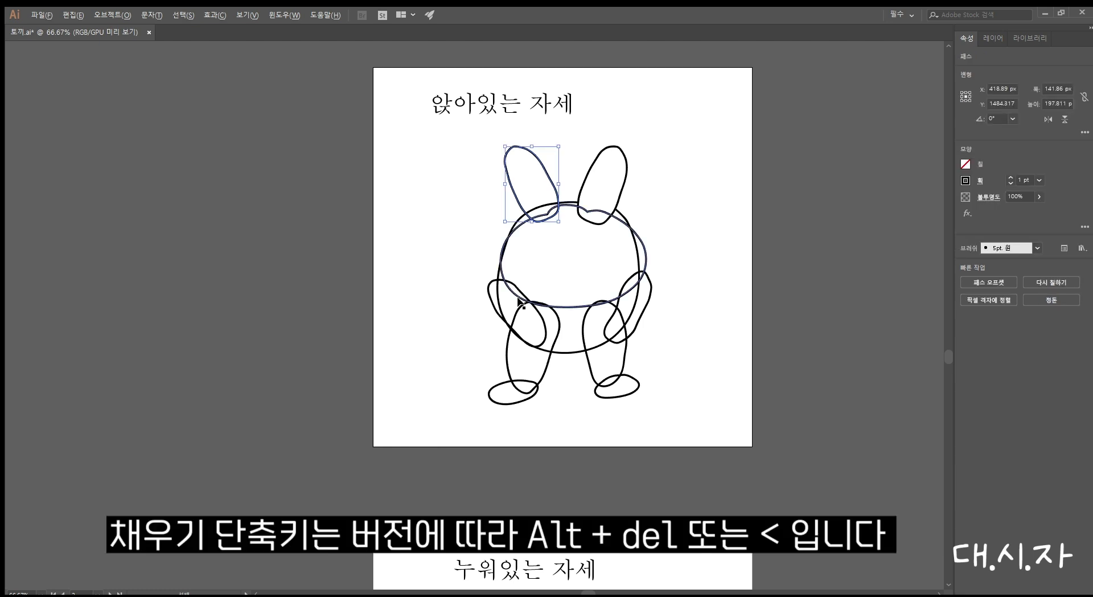
{"action": "key", "text": "Delete"}
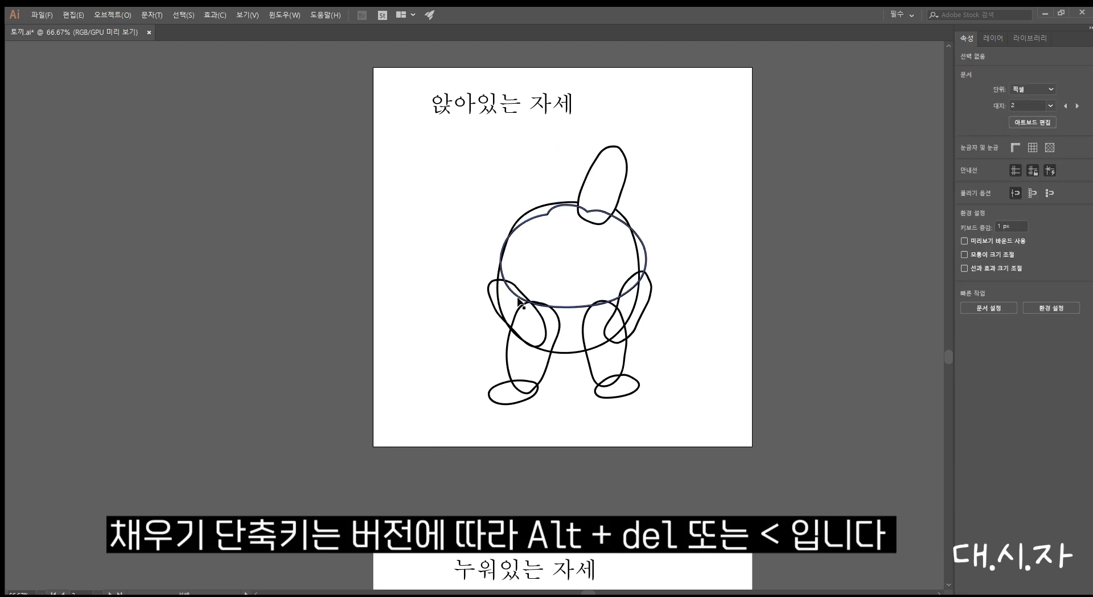
{"action": "key", "text": "ctrl+z"}
{"action": "key", "text": "v"}
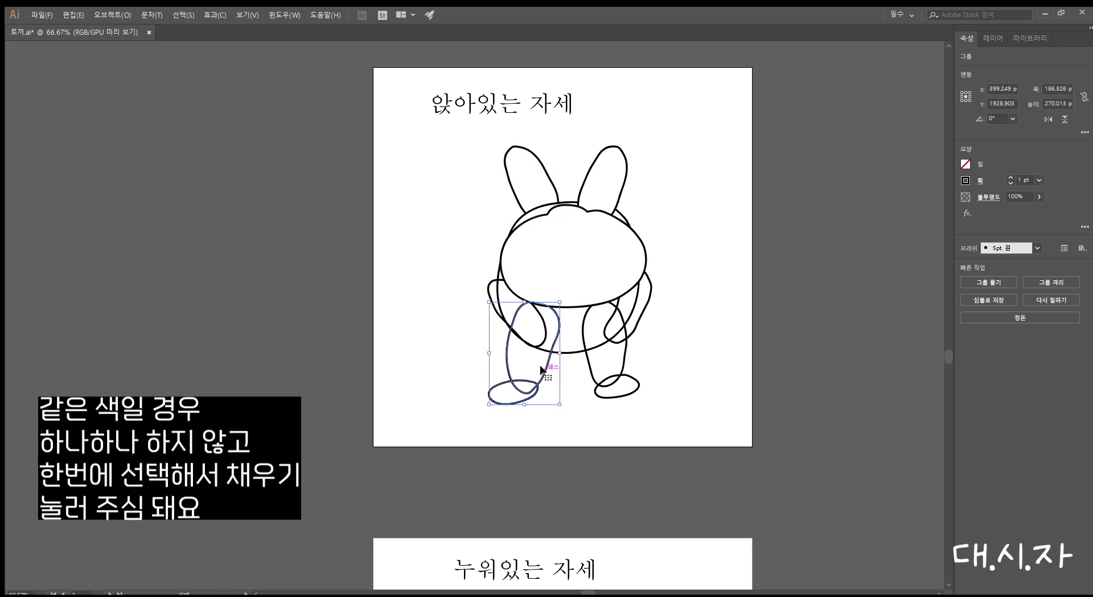
{"action": "key", "text": "comma"}
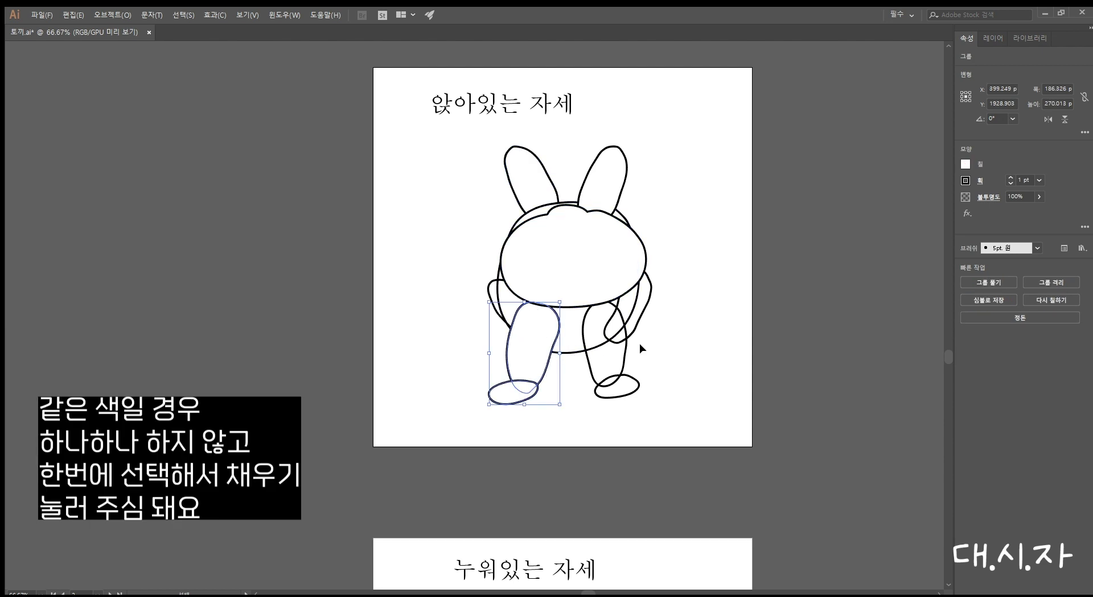
Fill the right leg, both arms and the body circle with white
{"action": "left_click", "coordinate": [616, 354]}
{"action": "left_click", "coordinate": [626, 362]}
{"action": "key", "text": "comma"}
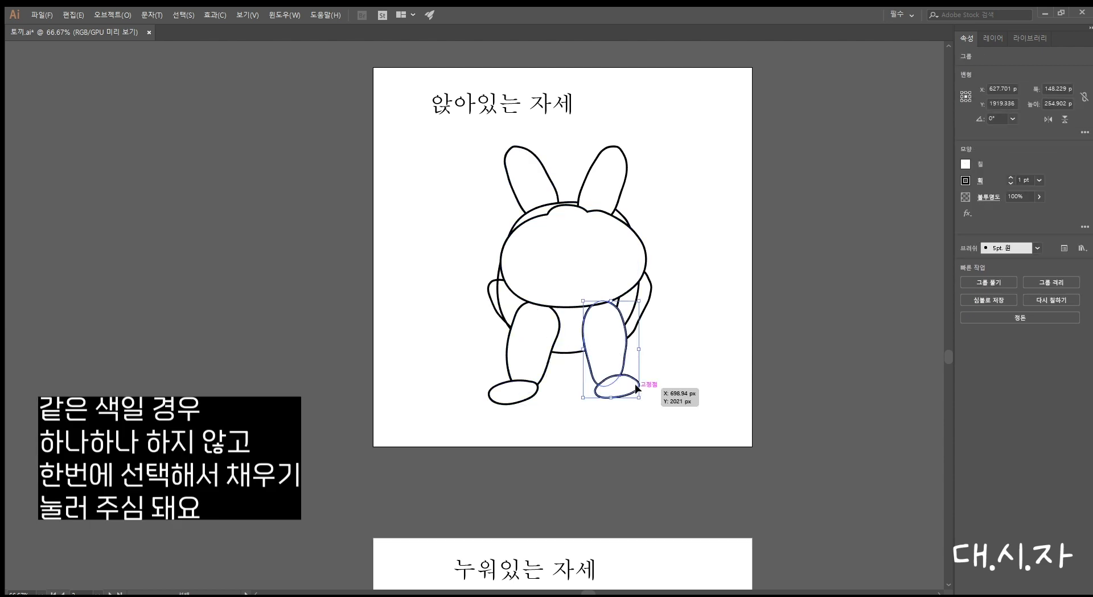
{"action": "left_click", "coordinate": [554, 395]}
{"action": "left_click", "coordinate": [489, 284]}
{"action": "key", "text": "comma"}
{"action": "left_click", "coordinate": [644, 303]}
{"action": "key", "text": "comma"}
{"action": "left_click", "coordinate": [666, 273]}
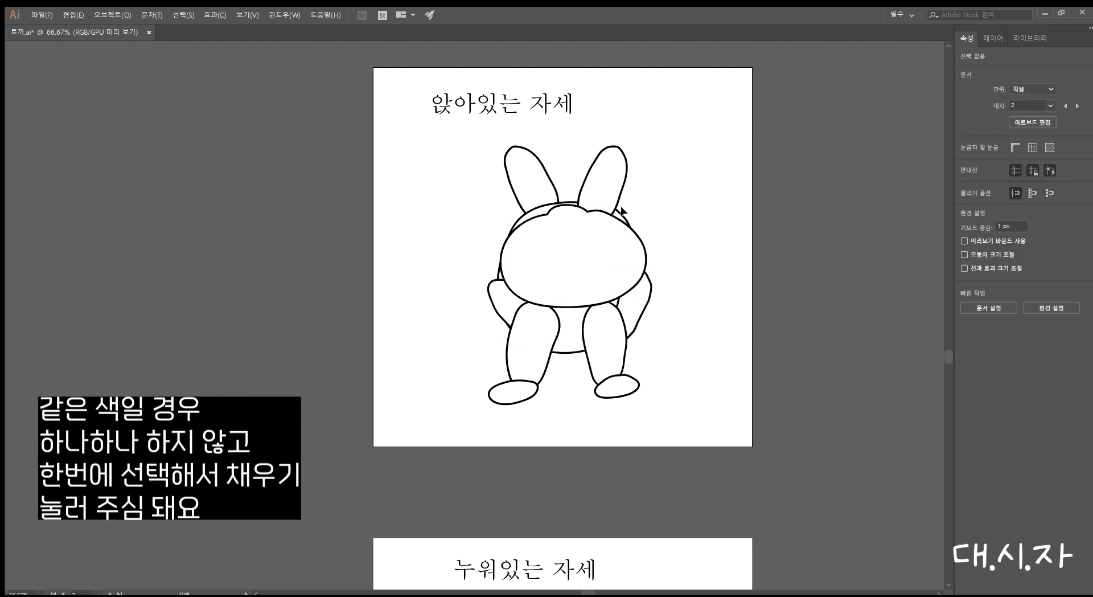
{"action": "left_click", "coordinate": [619, 212]}
{"action": "left_click", "coordinate": [684, 240]}
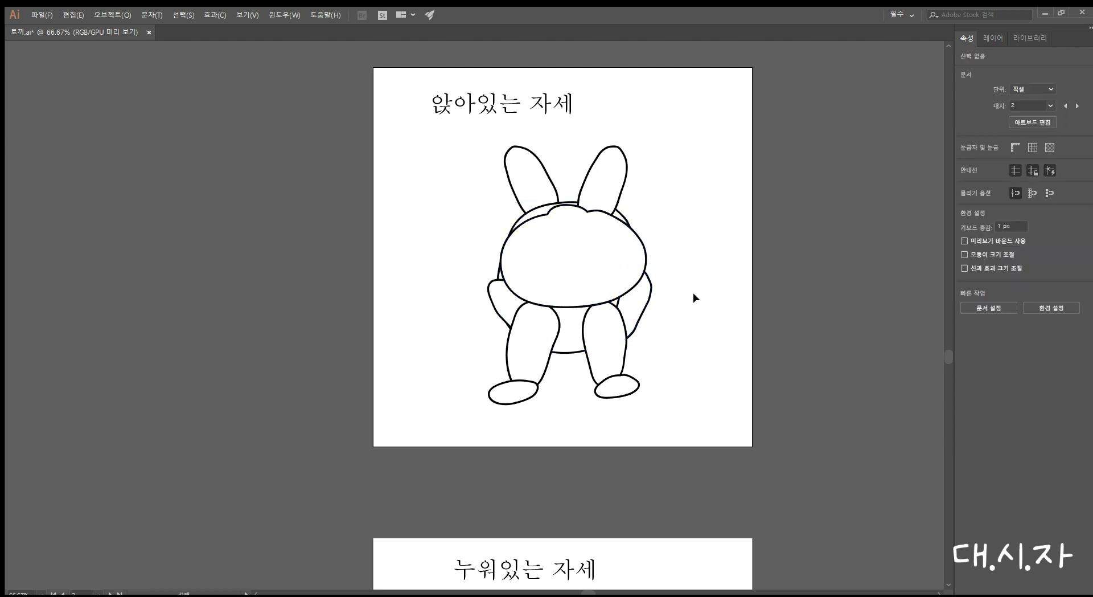
Move the Quokka reference image behind the rabbit on the sitting-pose artboard
{"action": "scroll", "coordinate": [530, 357], "scroll_direction": "down", "scroll_amount": 3}
{"action": "left_click_drag", "start_coordinate": [530, 357], "coordinate": [261, 336]}
{"action": "left_click_drag", "start_coordinate": [735, 293], "coordinate": [625, 329]}
{"action": "left_click_drag", "start_coordinate": [723, 161], "coordinate": [9, 242]}
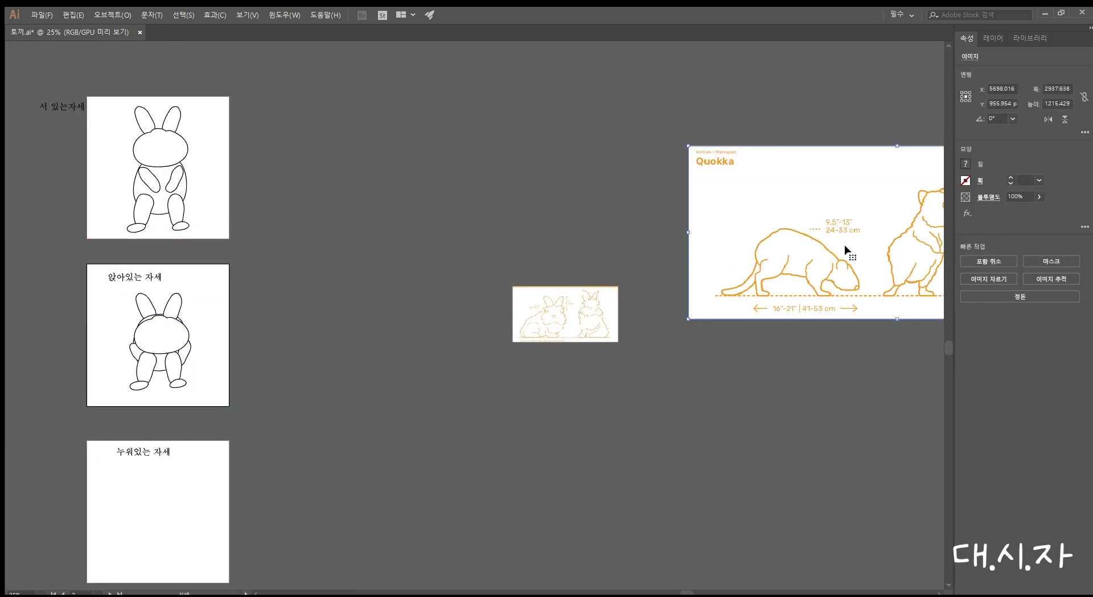
{"action": "left_click_drag", "start_coordinate": [845, 245], "coordinate": [247, 306]}
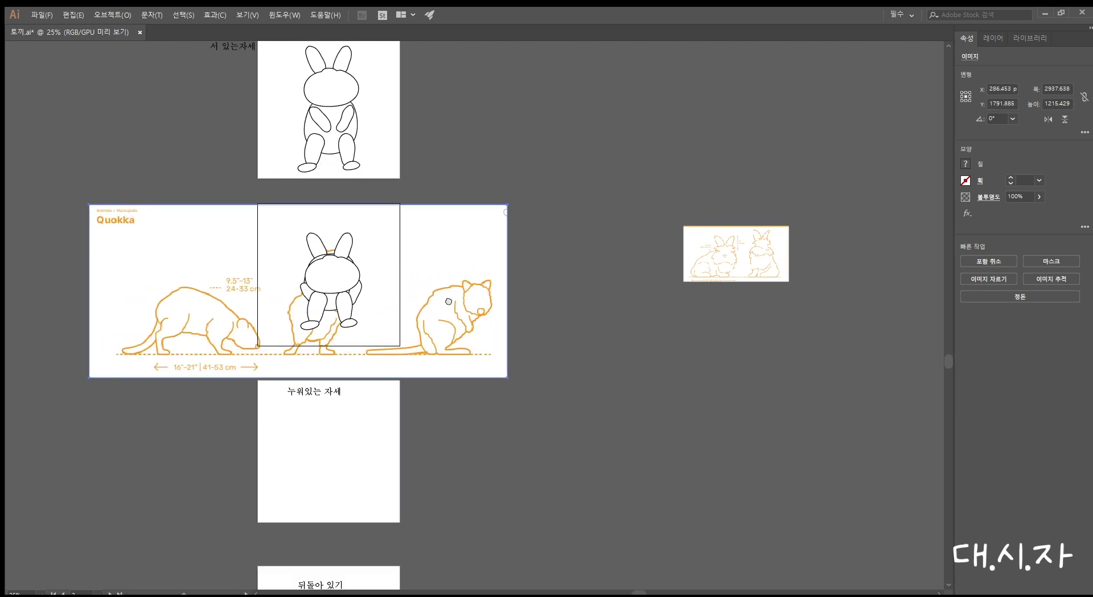
{"action": "left_click_drag", "start_coordinate": [444, 299], "coordinate": [424, 282]}
{"action": "left_click", "coordinate": [325, 275], "text": "ctrl"}
{"action": "left_click", "coordinate": [325, 276], "text": "ctrl"}
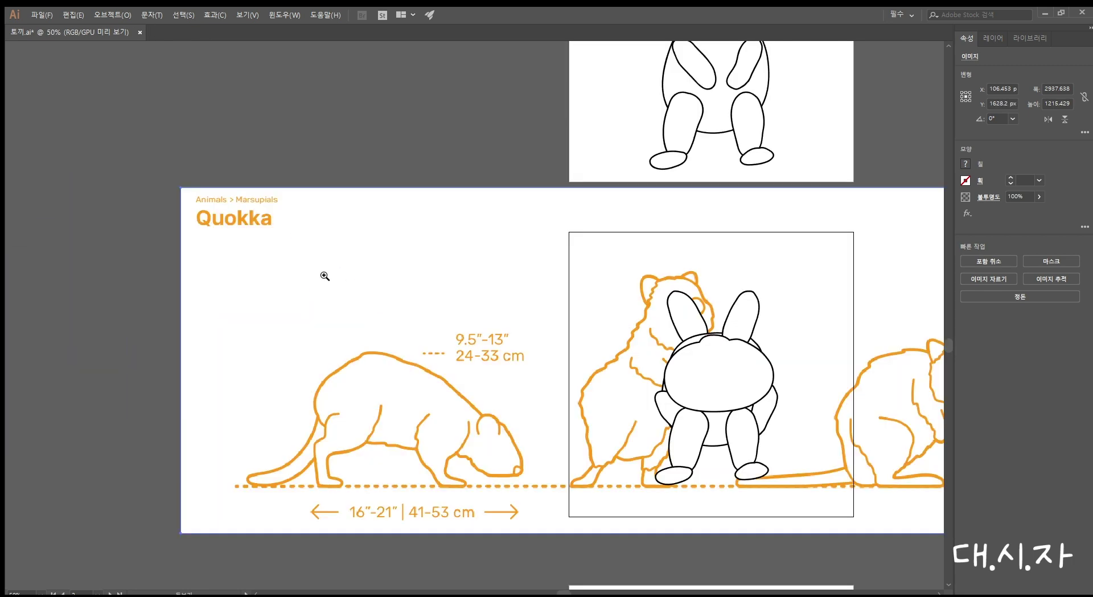
{"action": "left_click_drag", "start_coordinate": [714, 323], "coordinate": [352, 262]}
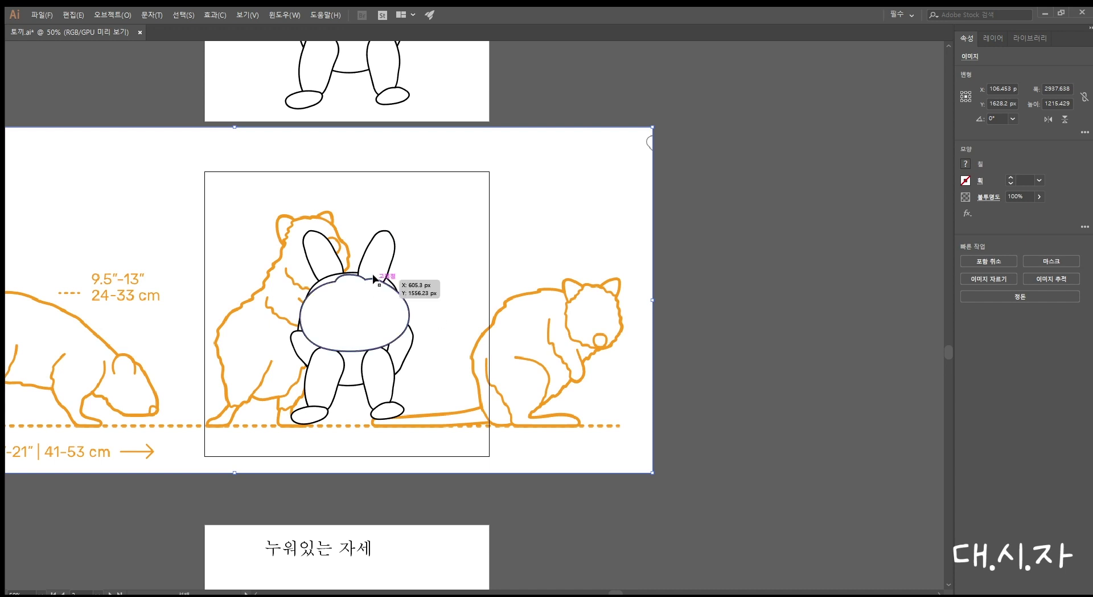
Group both ears with the head and reselect the new group
{"action": "left_click", "coordinate": [381, 267]}
{"action": "left_click", "coordinate": [327, 255], "text": "shift"}
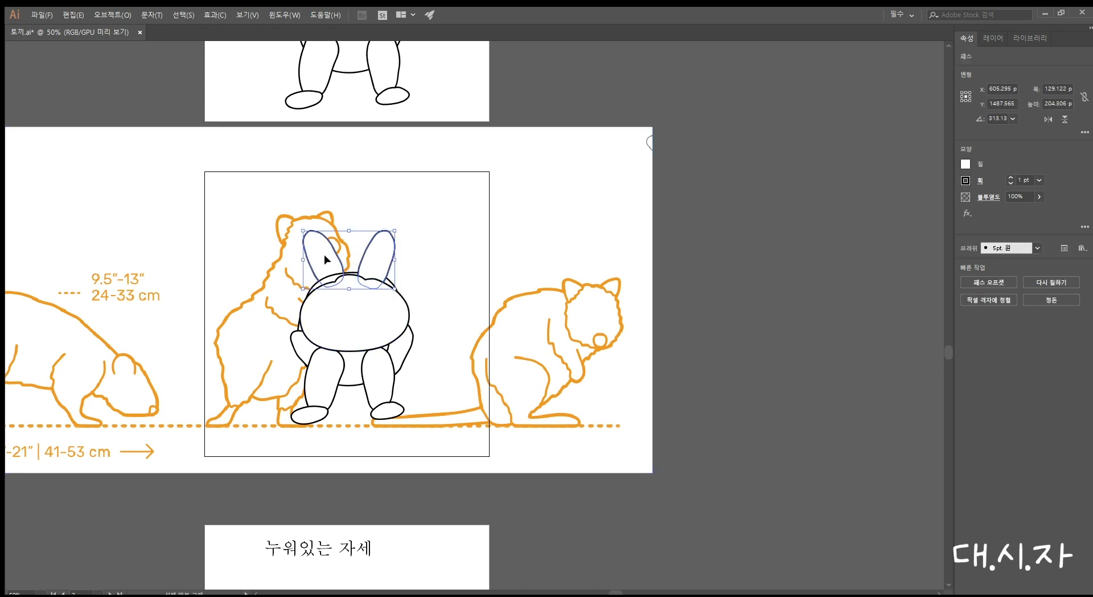
{"action": "left_click", "coordinate": [349, 308], "text": "shift"}
{"action": "key", "text": "ctrl+g"}
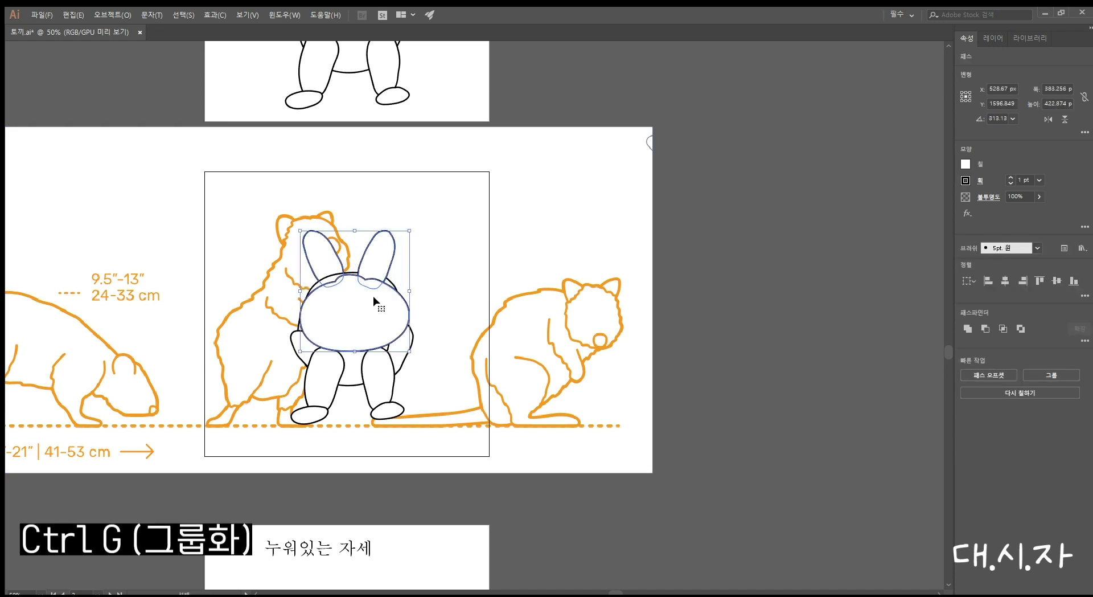
{"action": "left_click", "coordinate": [709, 196]}
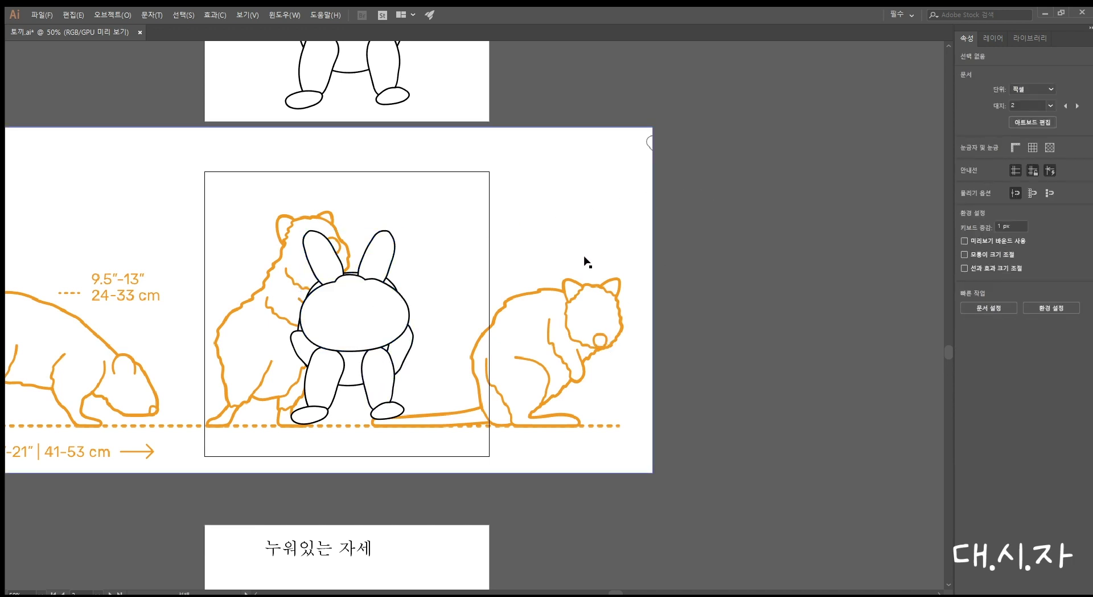
{"action": "left_click", "coordinate": [354, 307]}
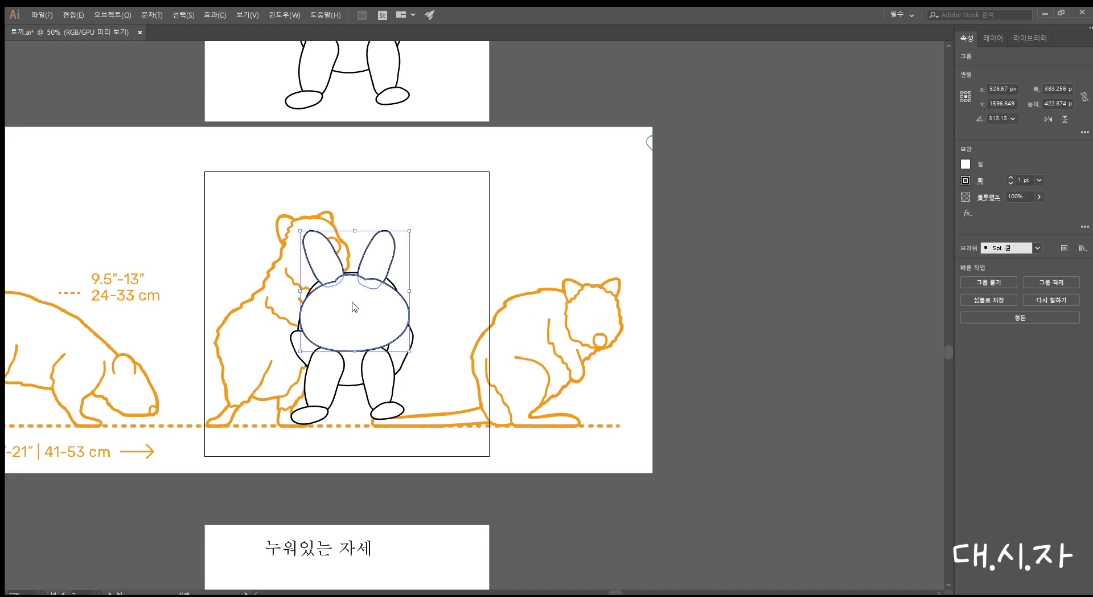
Bring the head-and-ears group and both arms to the front
{"action": "right_click", "coordinate": [354, 308]}
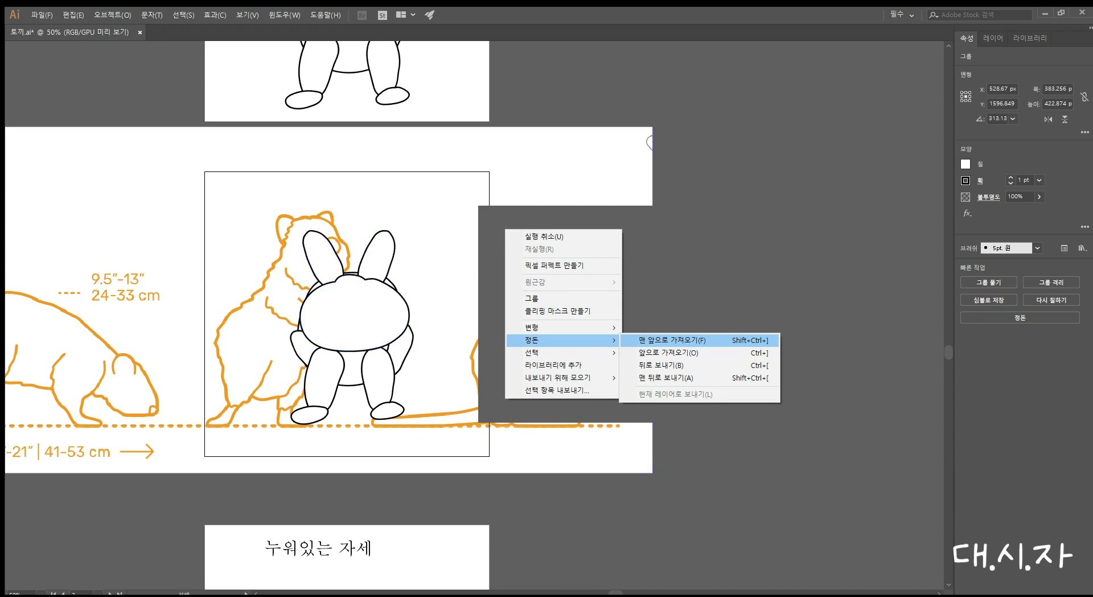
{"action": "left_click", "coordinate": [528, 424]}
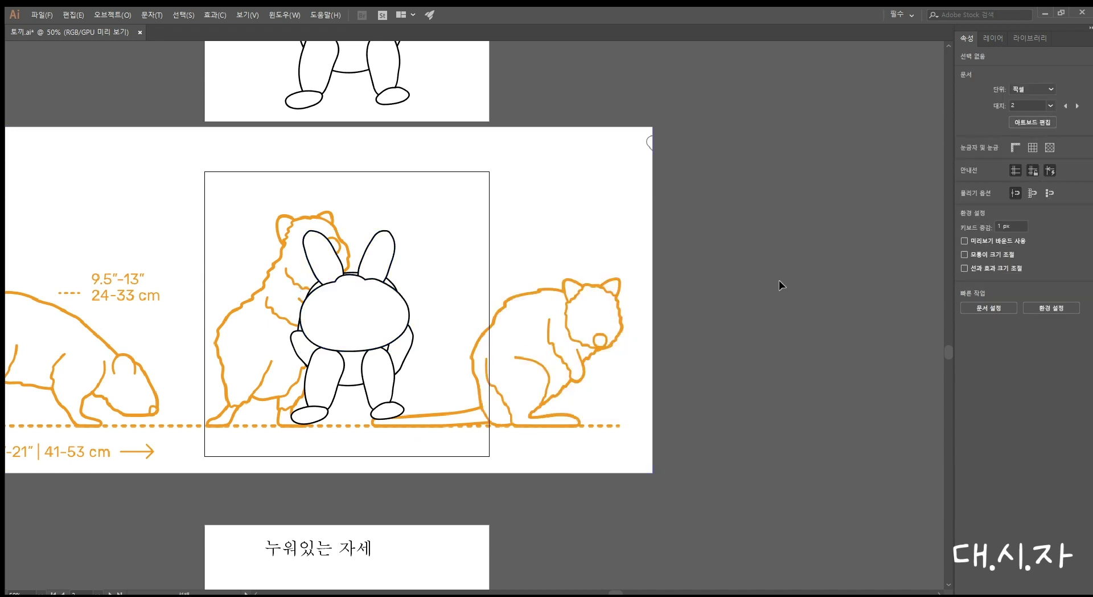
{"action": "left_click", "coordinate": [292, 342]}
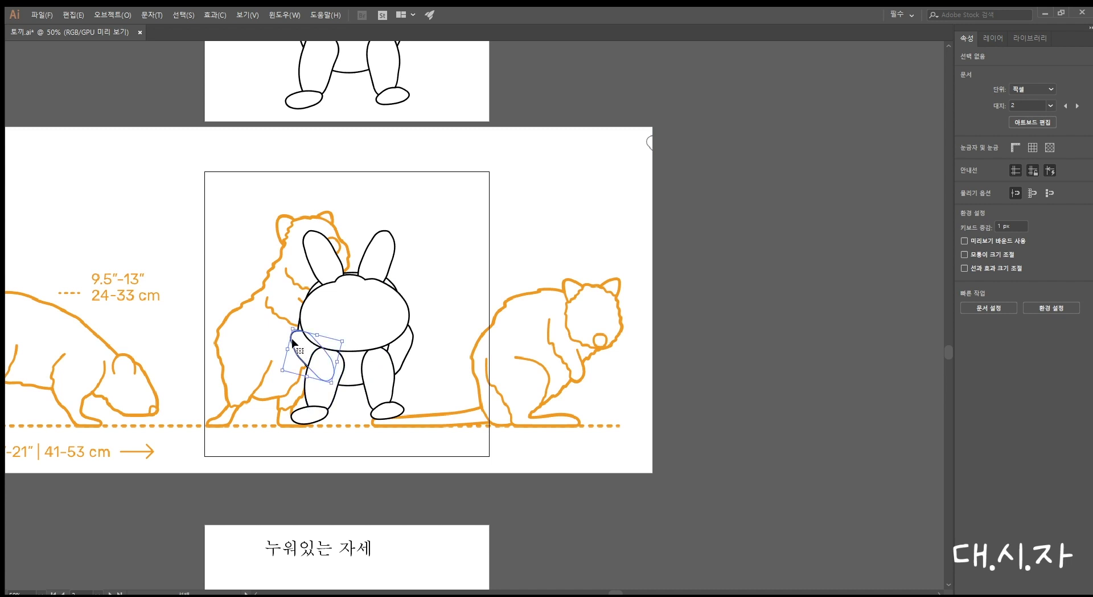
{"action": "left_click", "coordinate": [391, 349], "text": "shift"}
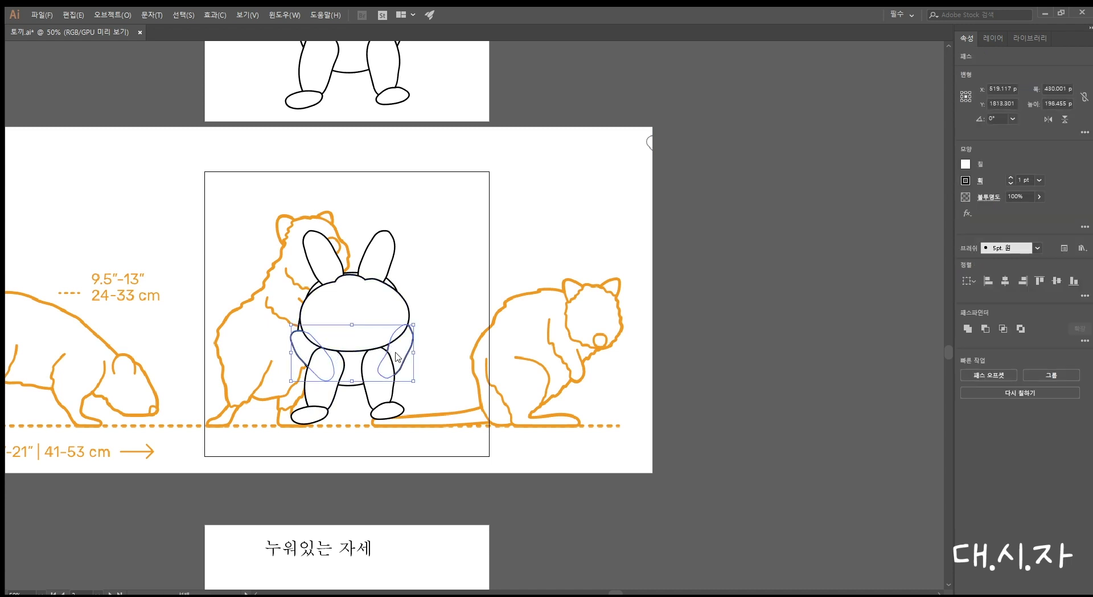
{"action": "right_click", "coordinate": [433, 511]}
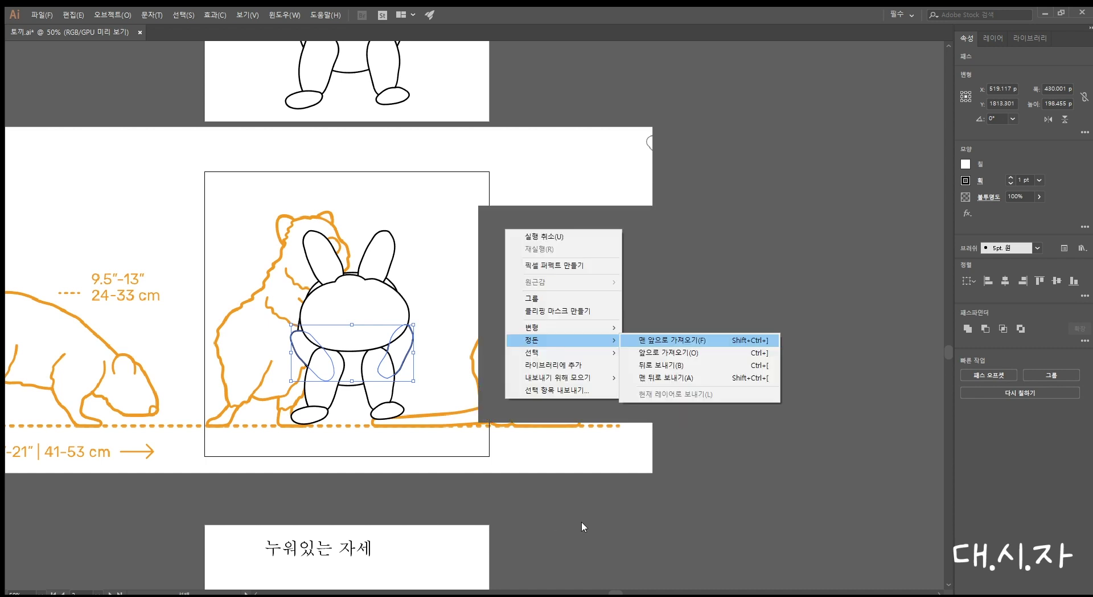
{"action": "left_click", "coordinate": [672, 340]}
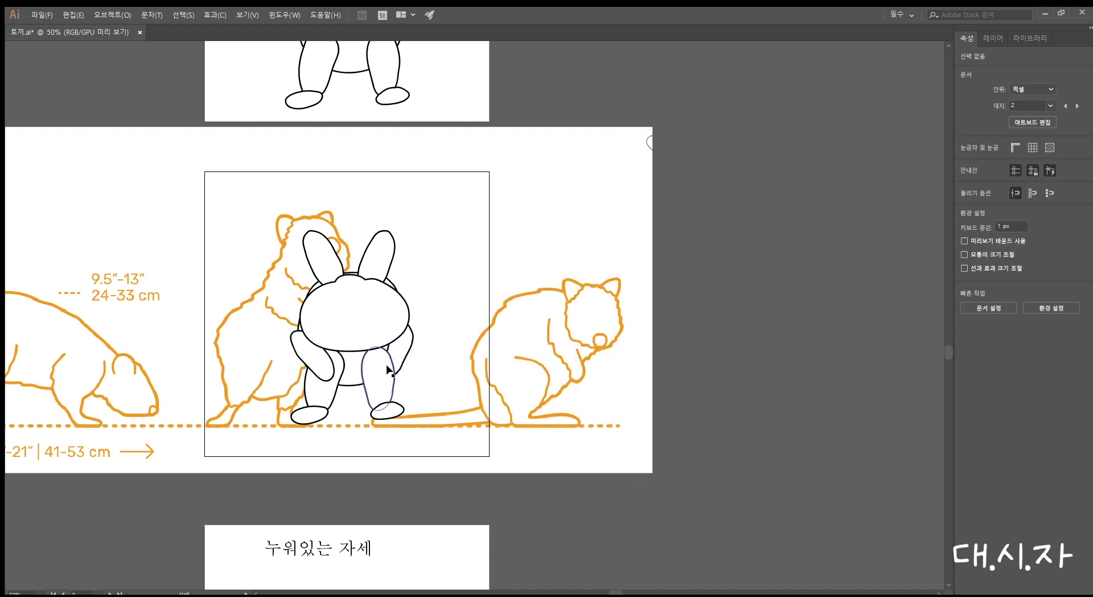
Nudge the arms inward and the body circle down, then move the Quokka reference off the artboards
{"action": "left_click", "coordinate": [408, 344]}
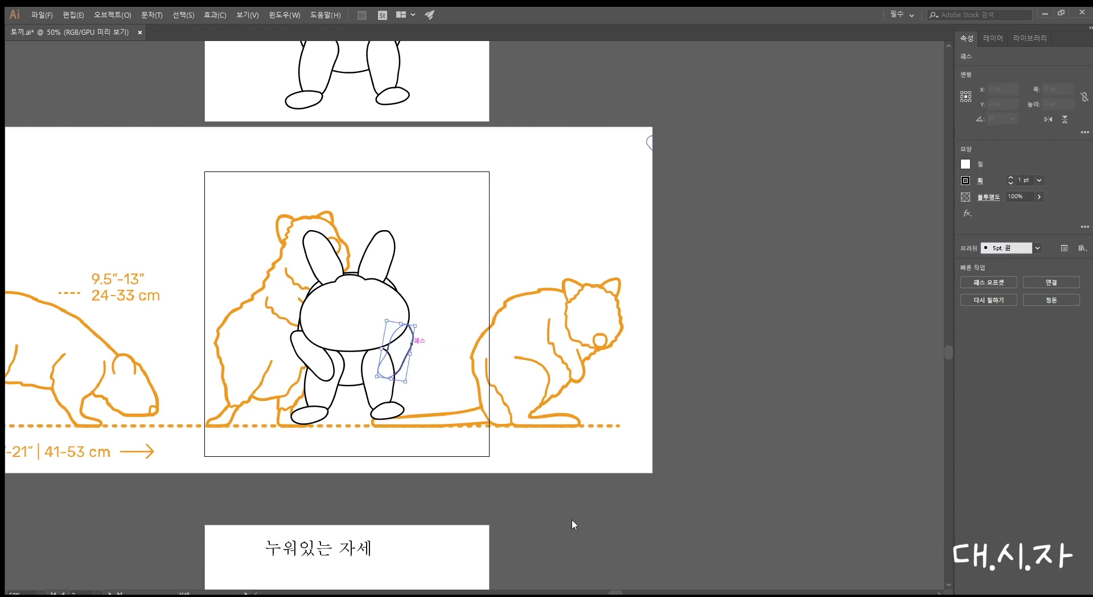
{"action": "left_click", "coordinate": [689, 412]}
{"action": "left_click", "coordinate": [356, 317]}
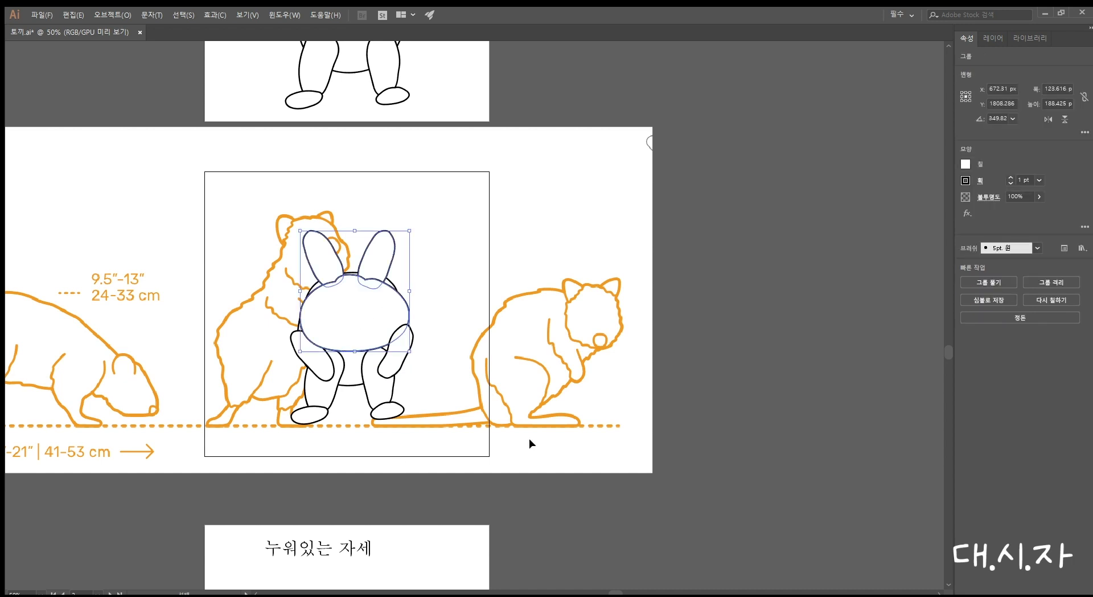
{"action": "left_click", "coordinate": [640, 338]}
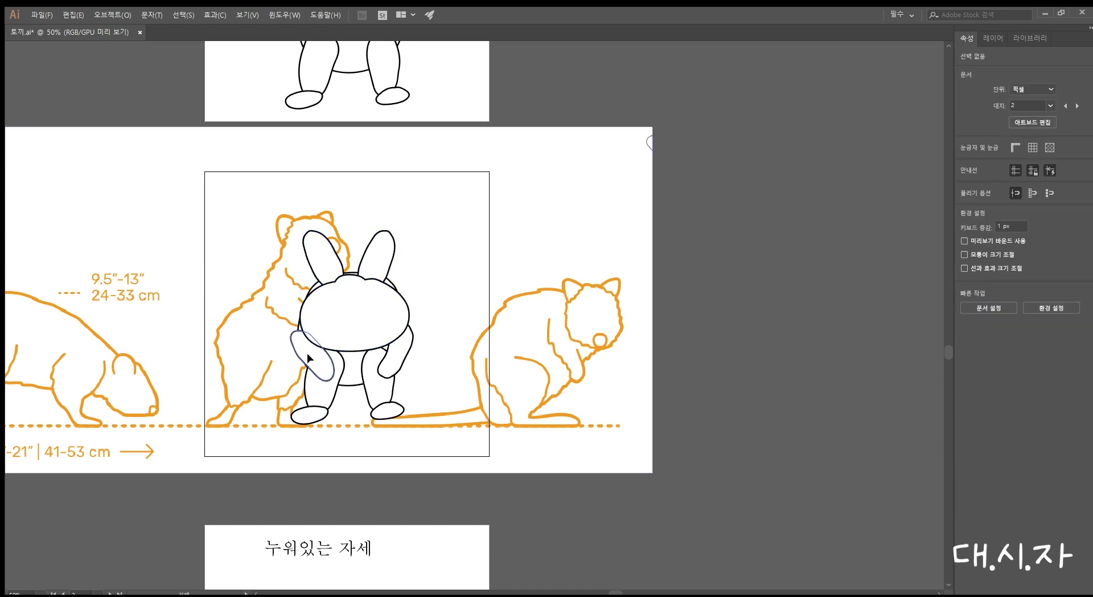
{"action": "mouse_move", "coordinate": [307, 358]}
{"action": "left_mouse_down"}
{"action": "mouse_move", "coordinate": [324, 359]}
{"action": "mouse_move", "coordinate": [316, 357]}
{"action": "left_mouse_up"}
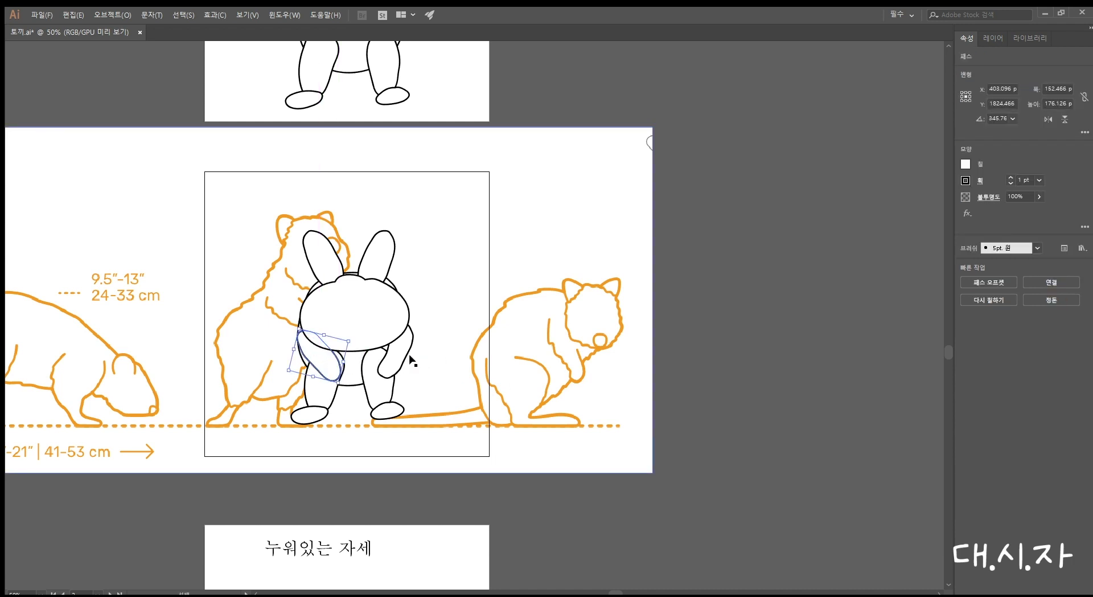
{"action": "left_click_drag", "start_coordinate": [398, 351], "coordinate": [391, 350]}
{"action": "left_click", "coordinate": [482, 373]}
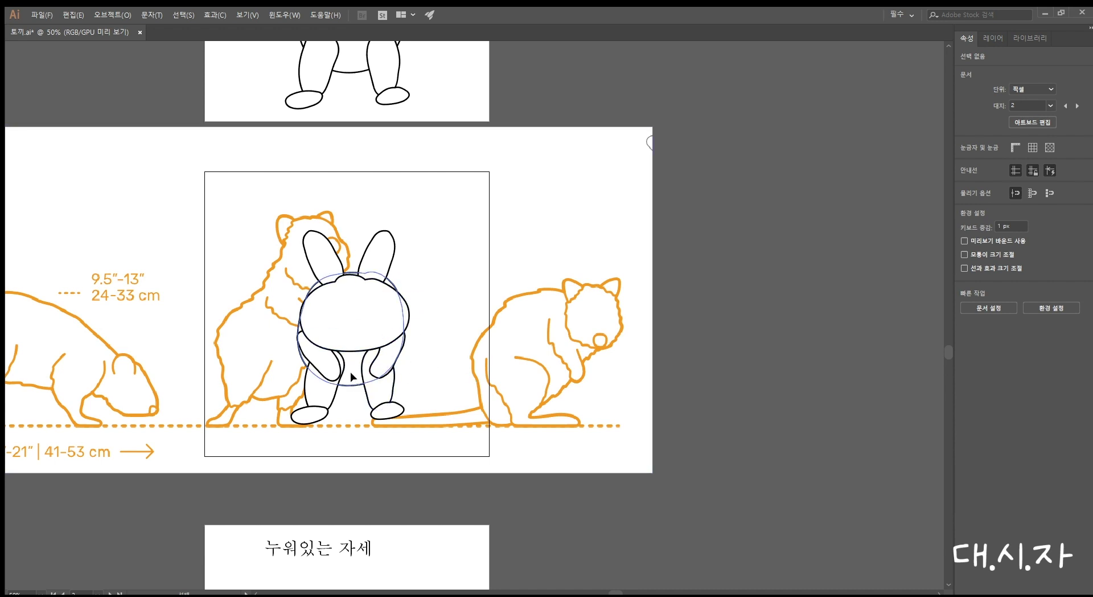
{"action": "left_click_drag", "start_coordinate": [352, 376], "coordinate": [353, 384]}
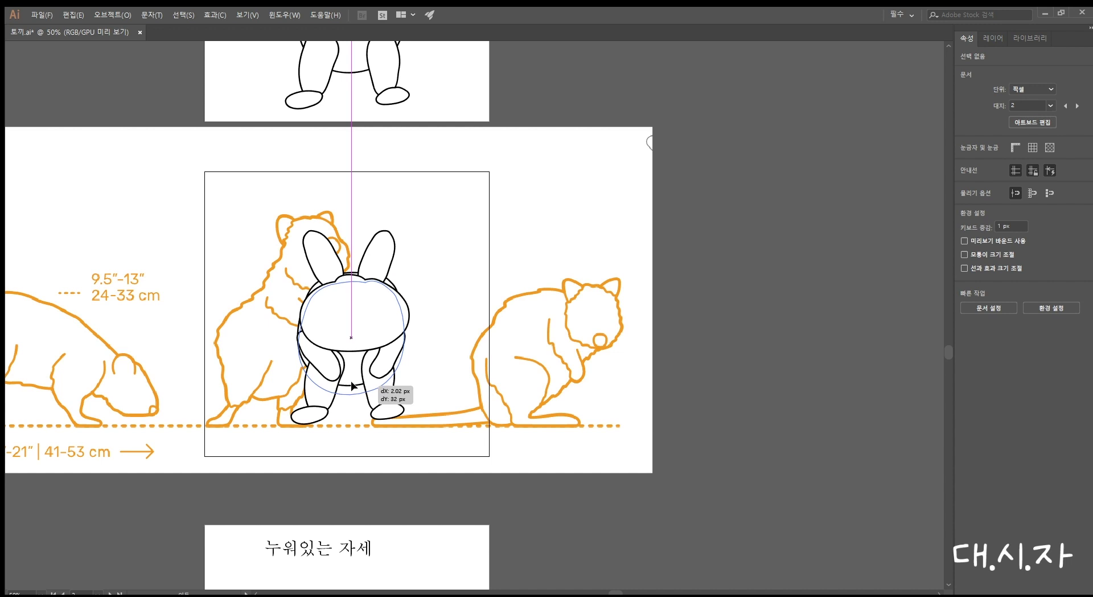
{"action": "left_click", "coordinate": [737, 242]}
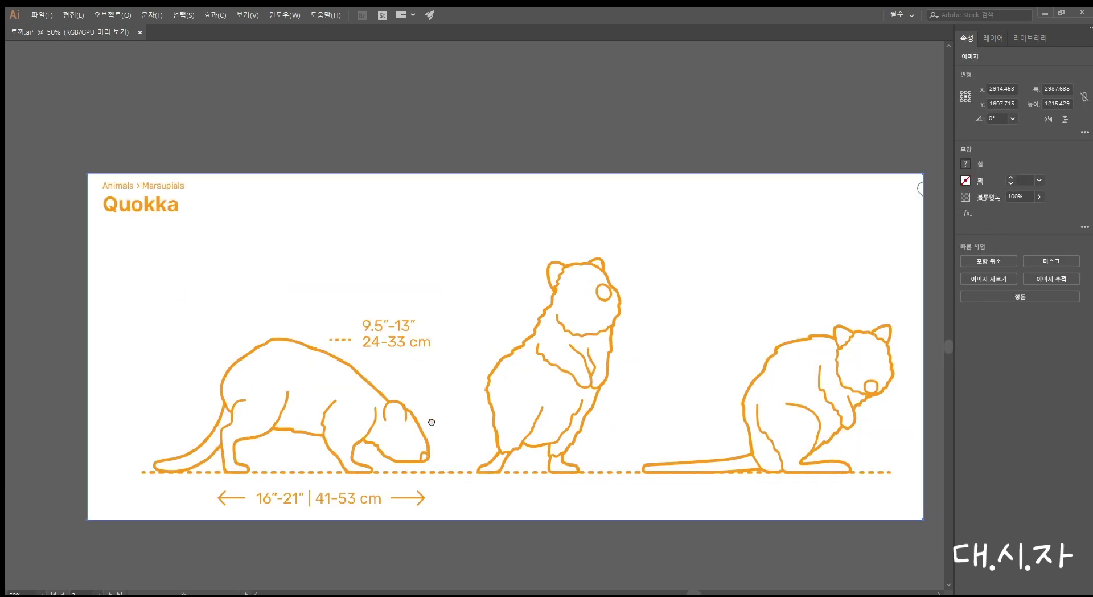
{"action": "left_click_drag", "start_coordinate": [432, 422], "coordinate": [774, 405]}
{"action": "left_click_drag", "start_coordinate": [361, 347], "coordinate": [490, 368]}
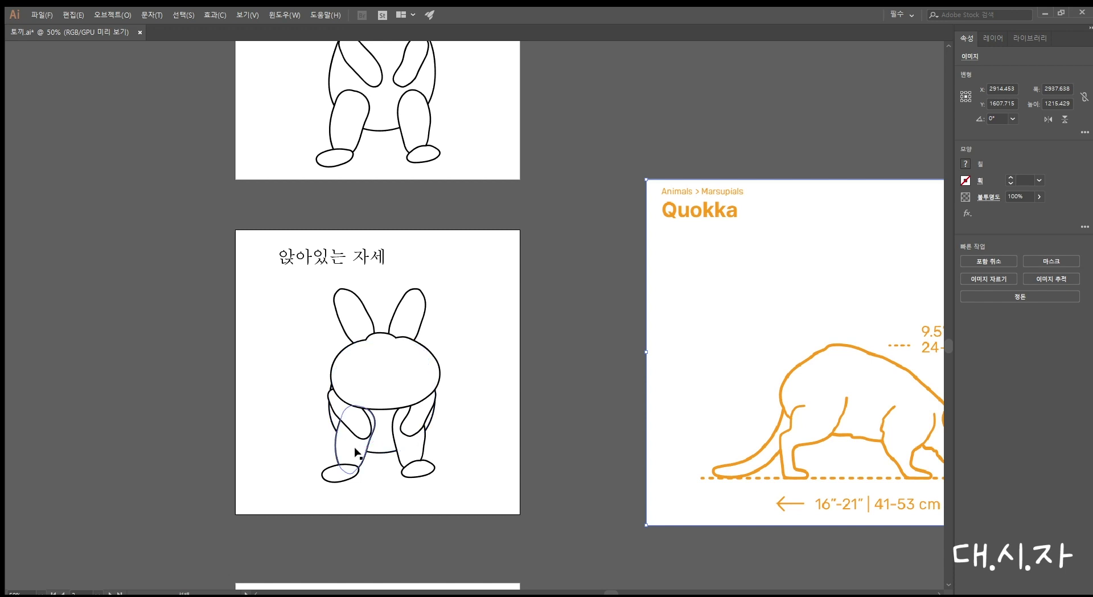
Nudge the sitting rabbit's left leg, then duplicate the standing rabbit beside the lying bulldog
{"action": "left_click_drag", "start_coordinate": [358, 453], "coordinate": [352, 453]}
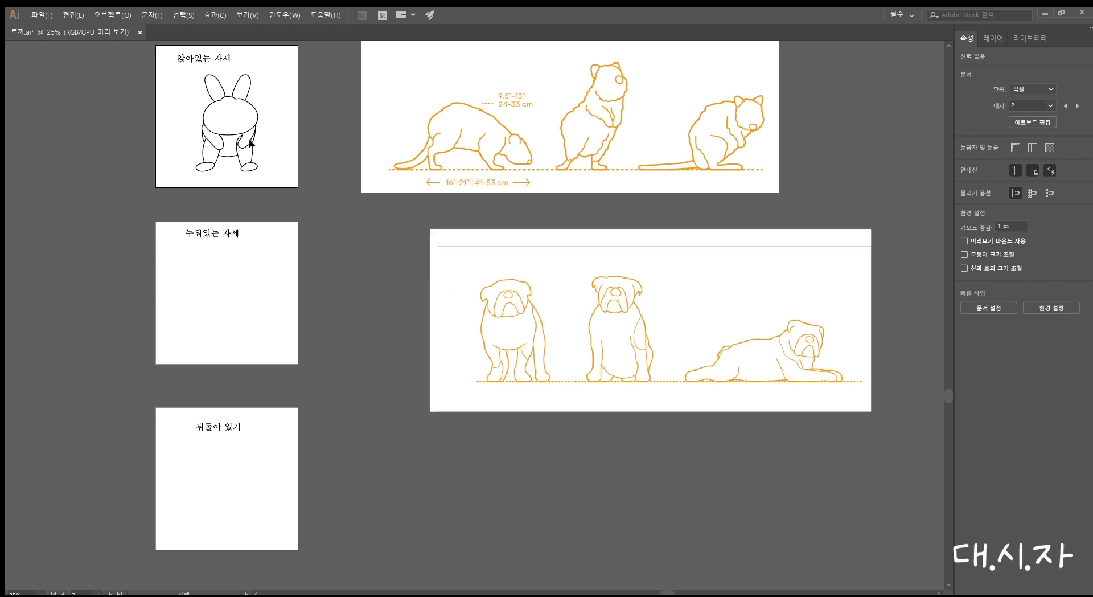
{"action": "left_click_drag", "start_coordinate": [415, 271], "coordinate": [510, 496]}
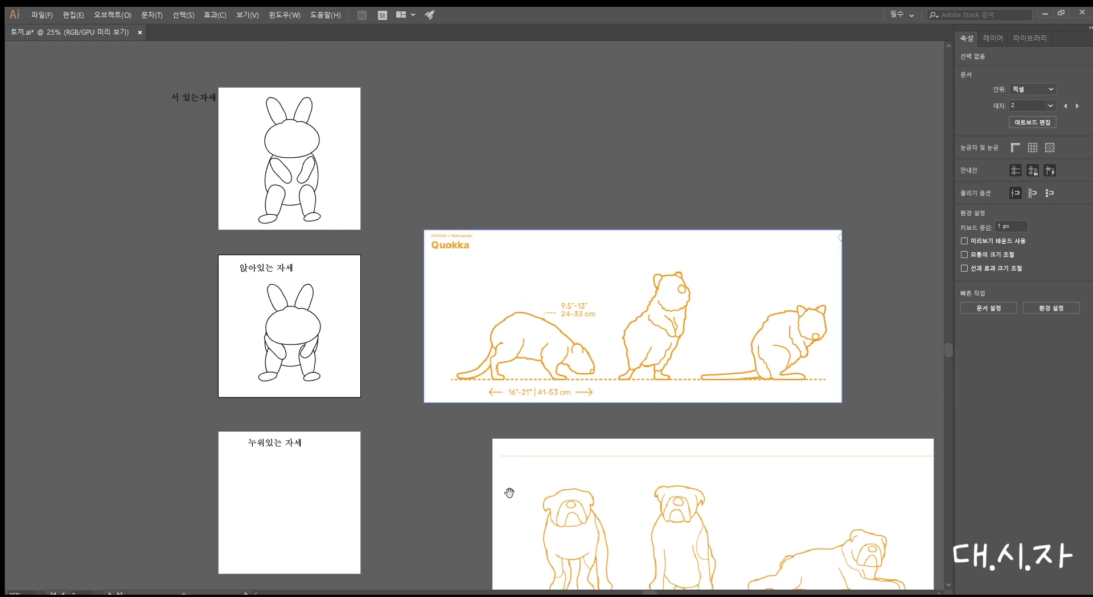
{"action": "left_click_drag", "start_coordinate": [247, 204], "coordinate": [244, 100]}
{"action": "left_click_drag", "start_coordinate": [323, 136], "coordinate": [698, 401]}
{"action": "key", "text": "ctrl+space"}
{"action": "double_click", "coordinate": [557, 384]}
Clear the white fill from the whole rabbit copy
{"action": "left_click", "coordinate": [474, 279]}
{"action": "left_click_drag", "start_coordinate": [488, 291], "coordinate": [568, 325]}
{"action": "left_click", "coordinate": [867, 166]}
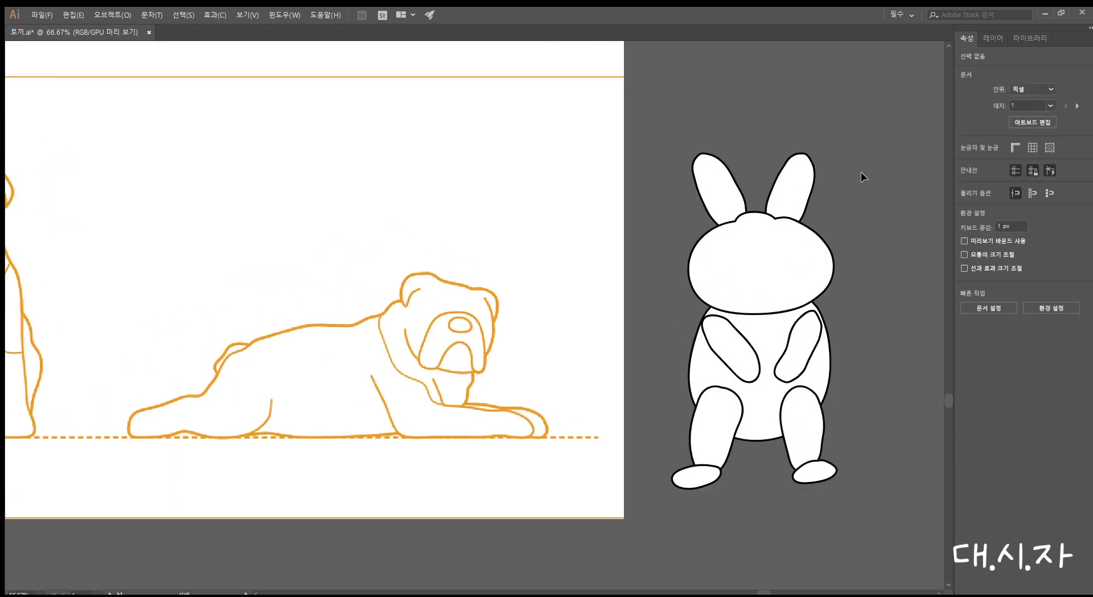
{"action": "key", "text": "ctrl+a"}
{"action": "left_click", "coordinate": [19, 475]}
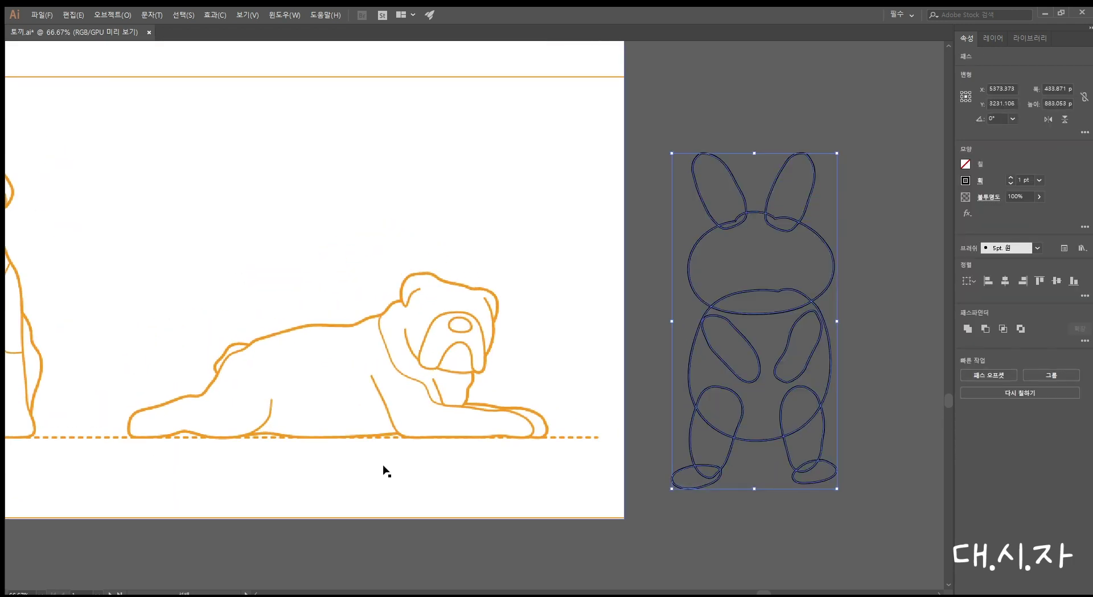
{"action": "left_click", "coordinate": [385, 471]}
Group the head and both ears, then move, rotate and narrow them over the bulldog's head
{"action": "left_click_drag", "start_coordinate": [852, 164], "coordinate": [661, 237]}
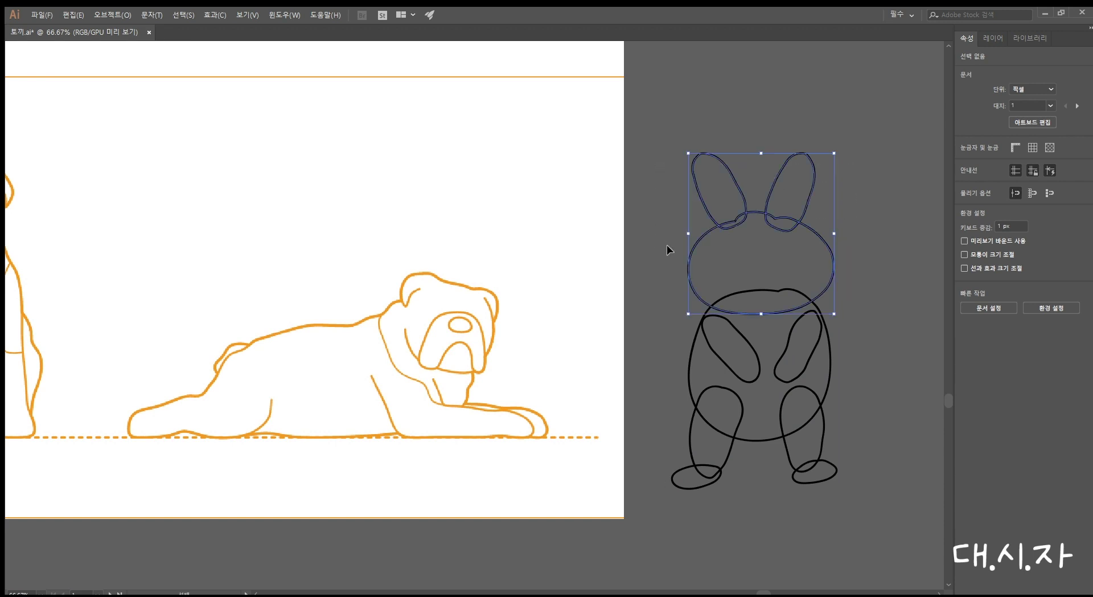
{"action": "left_click", "coordinate": [766, 214]}
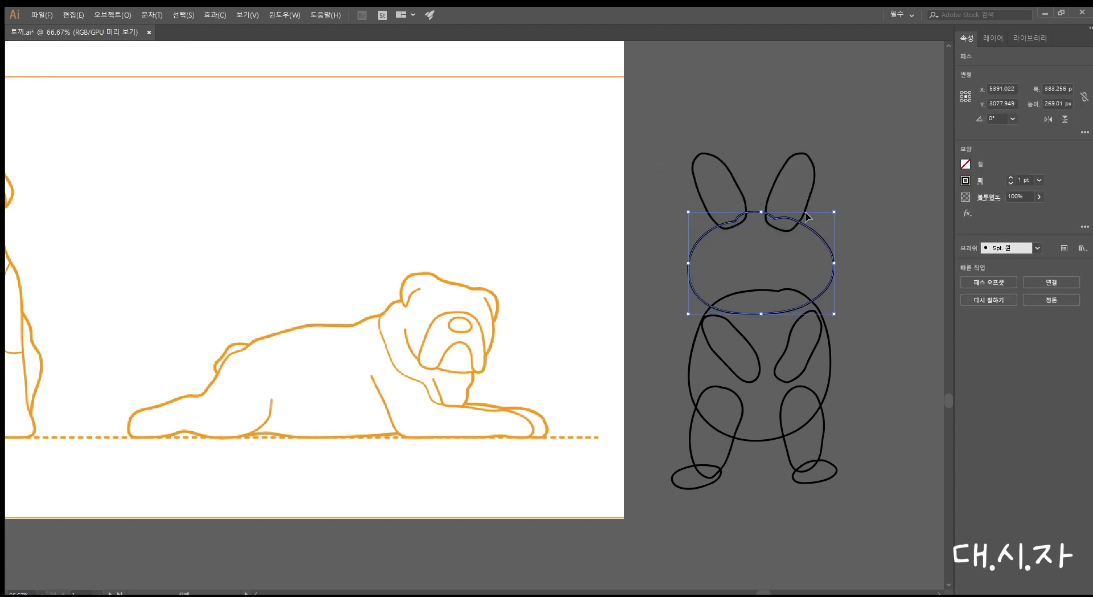
{"action": "left_click", "coordinate": [813, 184], "text": "shift"}
{"action": "left_click", "coordinate": [736, 190], "text": "shift"}
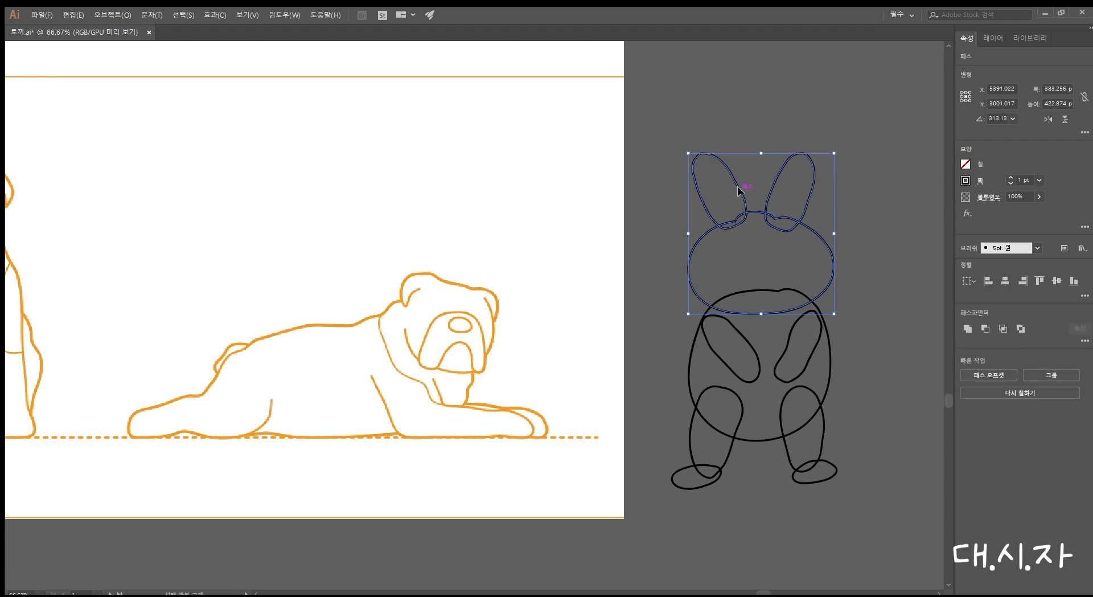
{"action": "key", "text": "ctrl+g"}
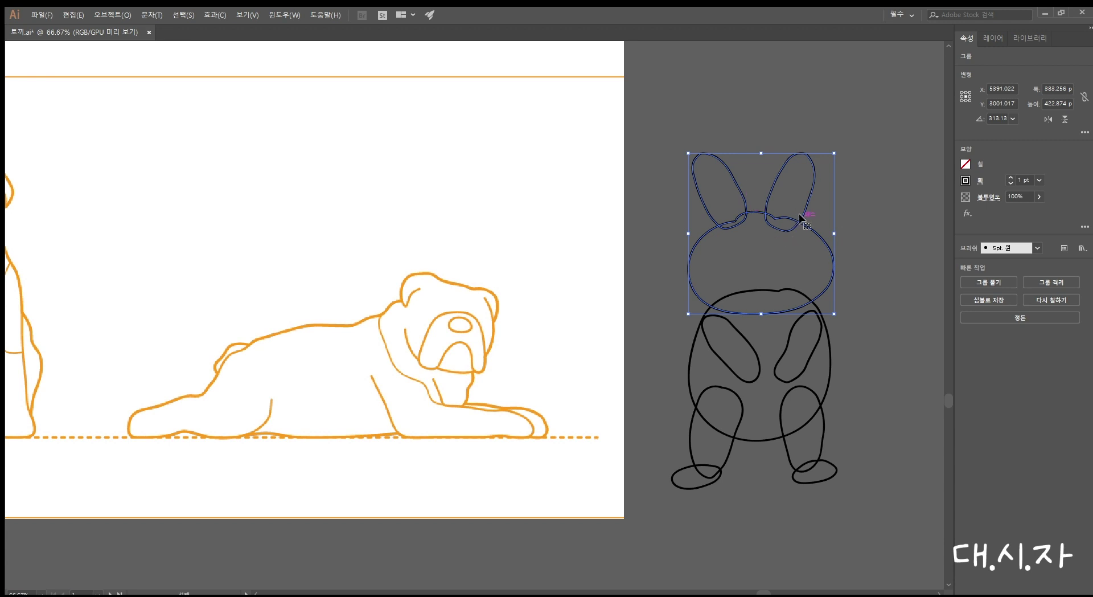
{"action": "left_click_drag", "start_coordinate": [800, 217], "coordinate": [488, 276]}
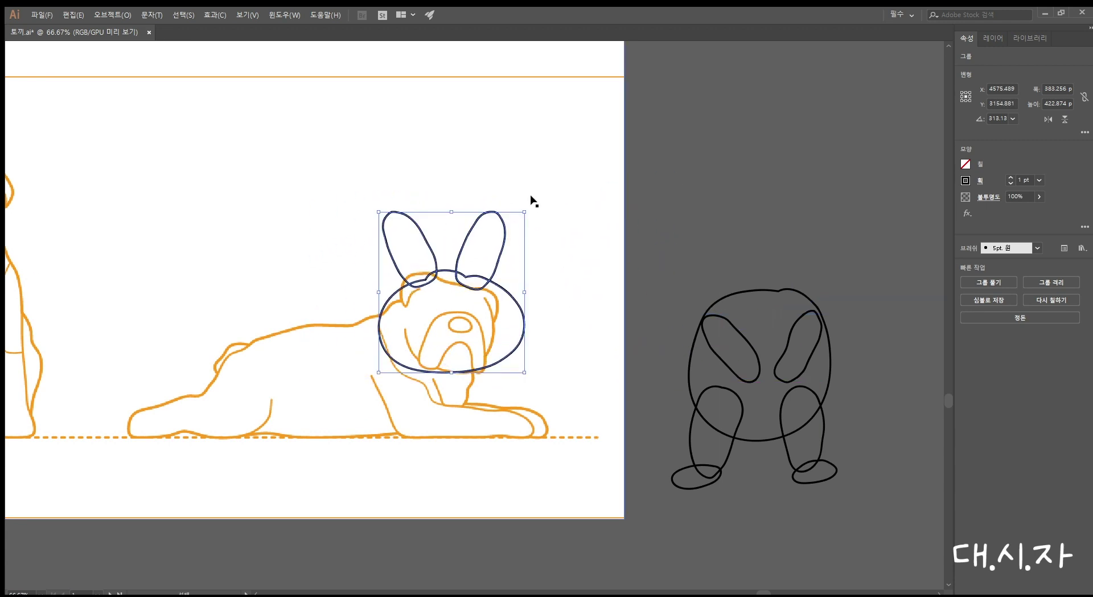
{"action": "left_click_drag", "start_coordinate": [527, 205], "coordinate": [522, 318]}
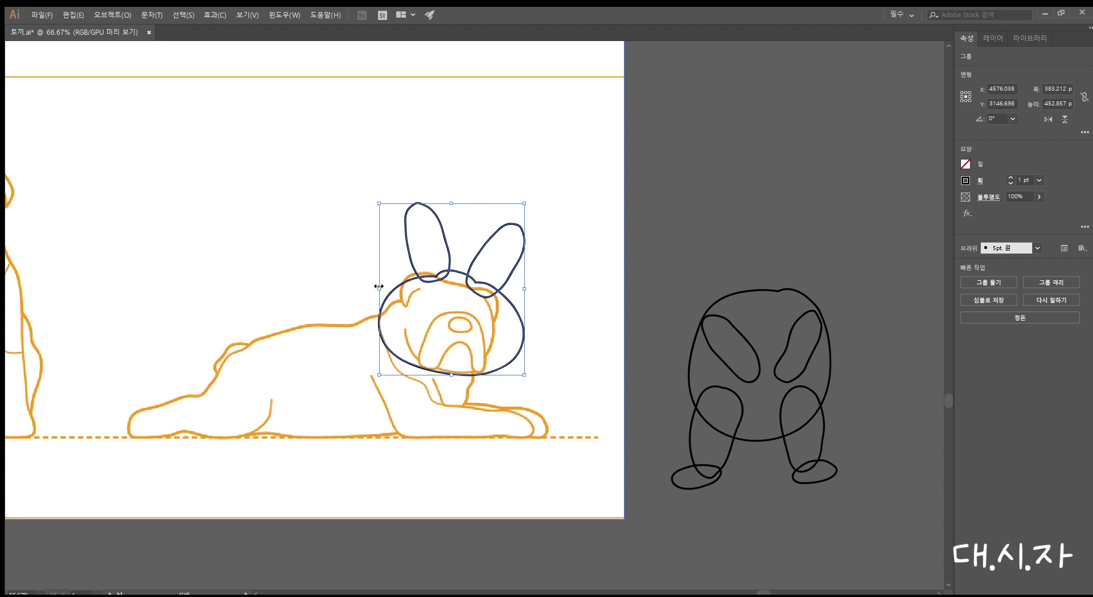
{"action": "left_click_drag", "start_coordinate": [379, 286], "coordinate": [398, 286]}
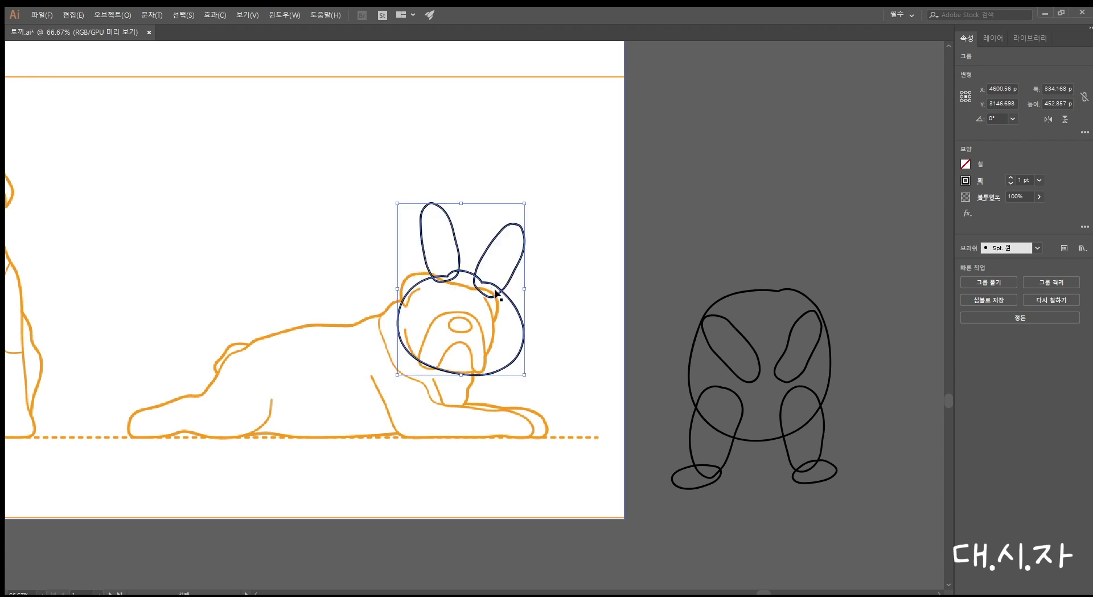
{"action": "left_click_drag", "start_coordinate": [512, 308], "coordinate": [504, 304]}
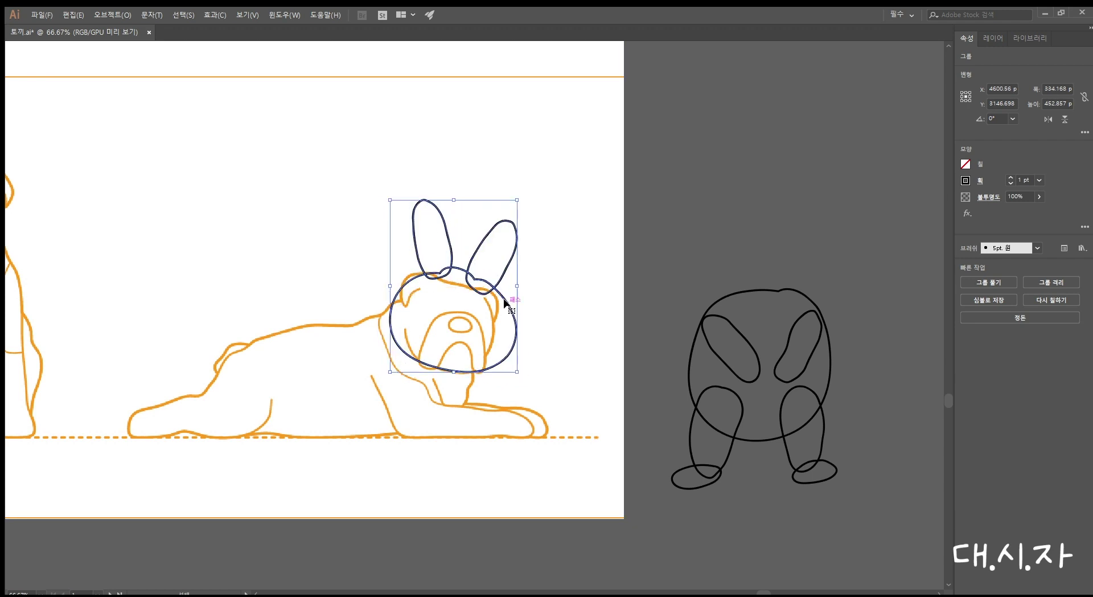
{"action": "left_click", "coordinate": [699, 175]}
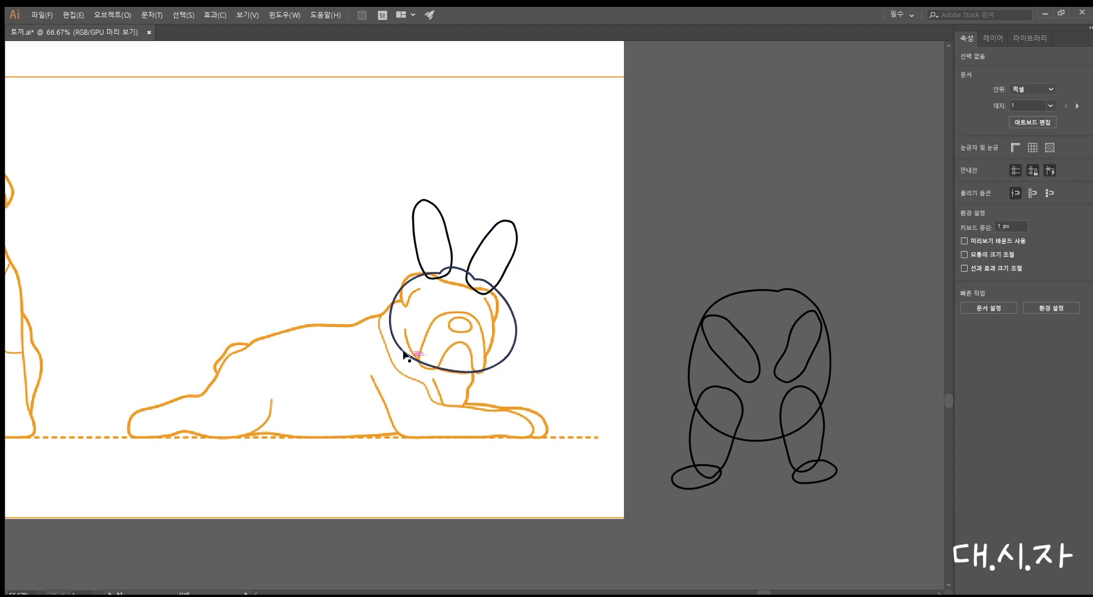
Rotate, move and shorten the body oval to lie along the bulldog's body
{"action": "left_click", "coordinate": [804, 293]}
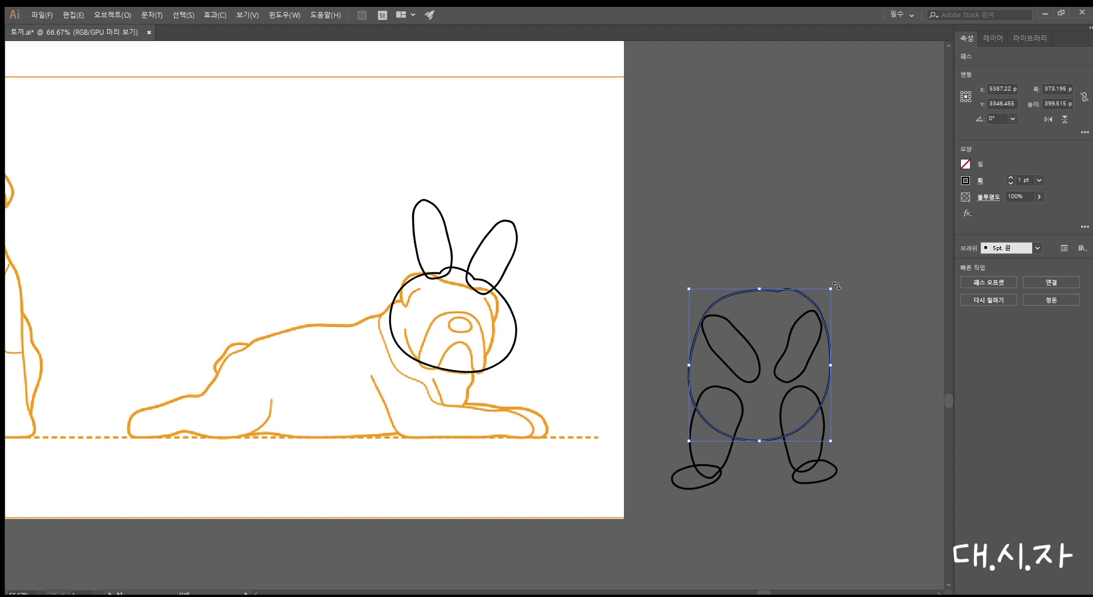
{"action": "left_click_drag", "start_coordinate": [836, 285], "coordinate": [899, 371]}
{"action": "left_click_drag", "start_coordinate": [836, 380], "coordinate": [422, 391]}
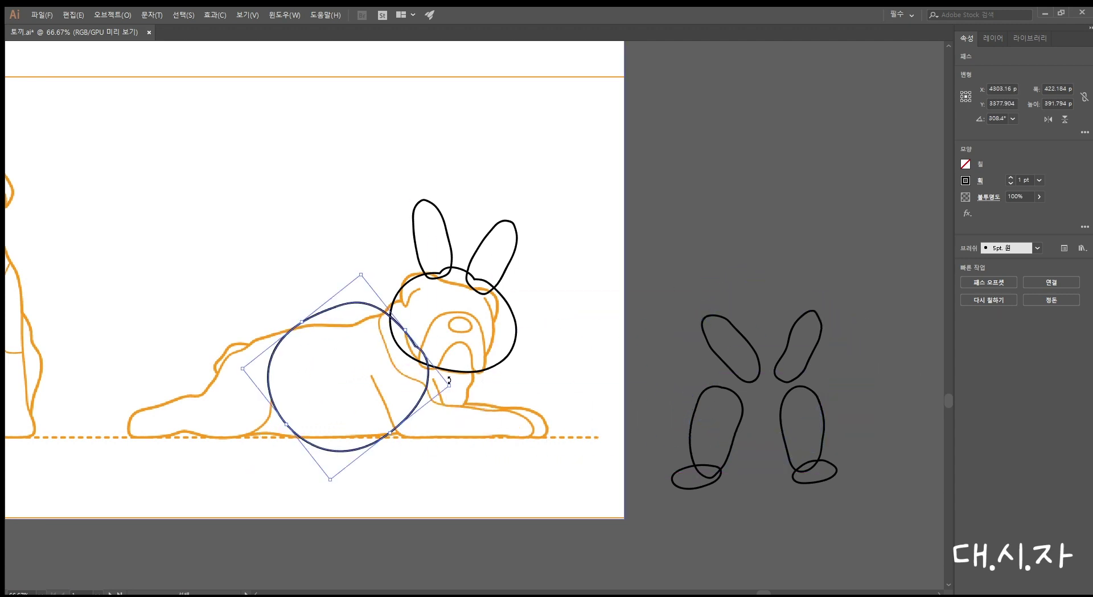
{"action": "left_click", "coordinate": [451, 411]}
{"action": "key", "text": "v"}
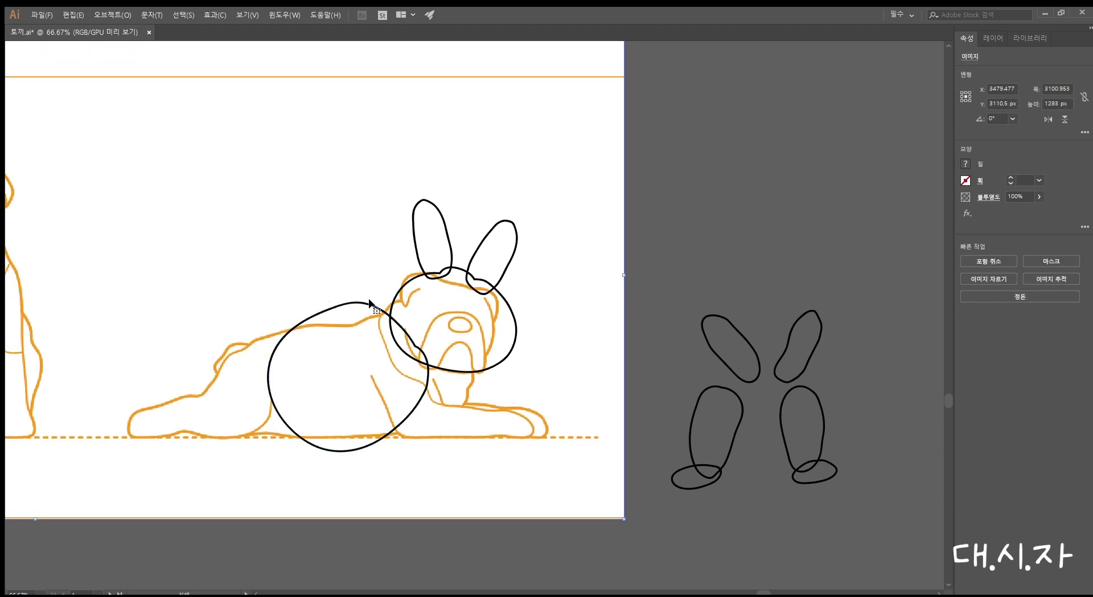
{"action": "left_click", "coordinate": [369, 302]}
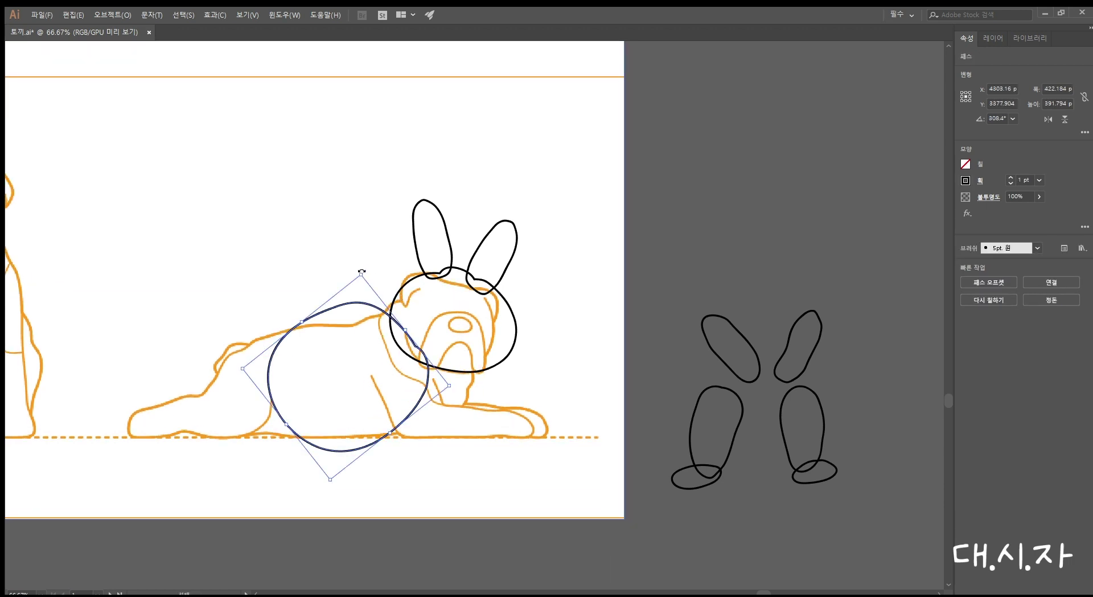
{"action": "left_click_drag", "start_coordinate": [361, 271], "coordinate": [371, 298]}
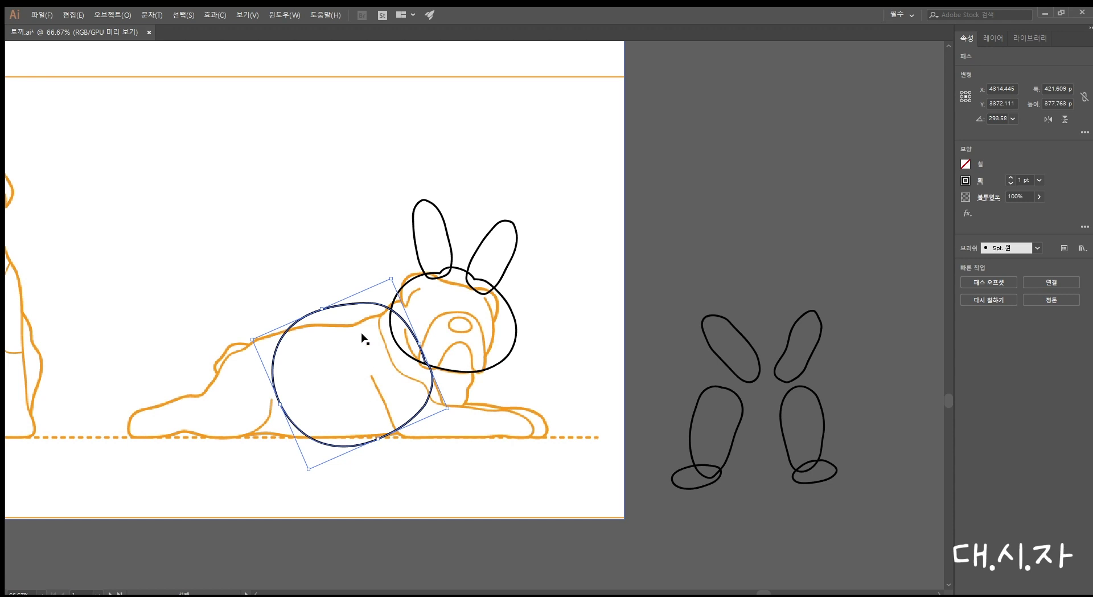
{"action": "left_click_drag", "start_coordinate": [325, 308], "coordinate": [342, 322]}
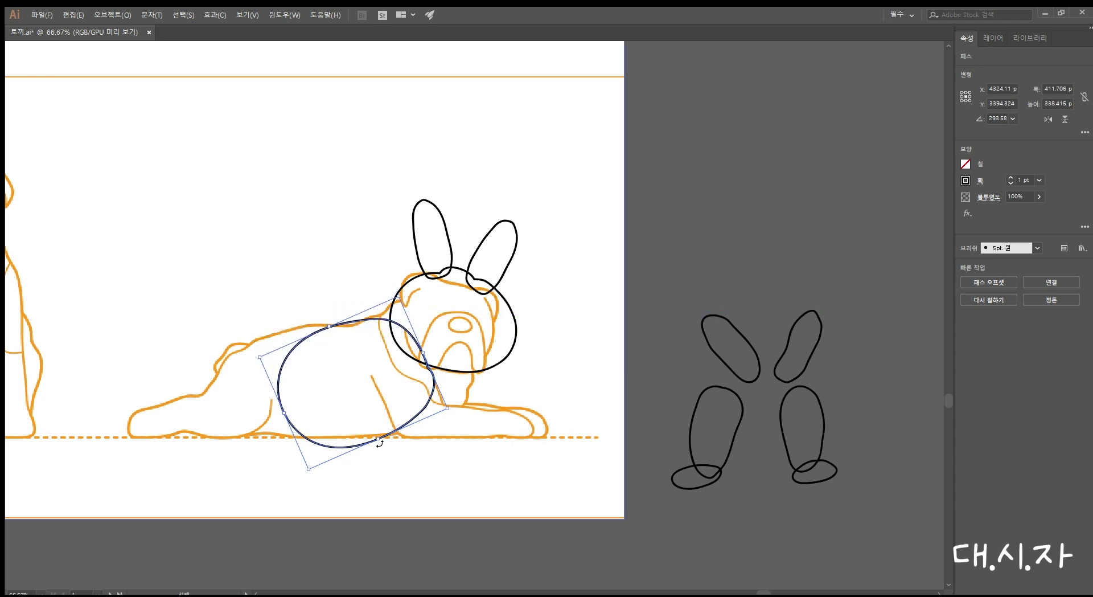
{"action": "left_click_drag", "start_coordinate": [360, 446], "coordinate": [364, 438]}
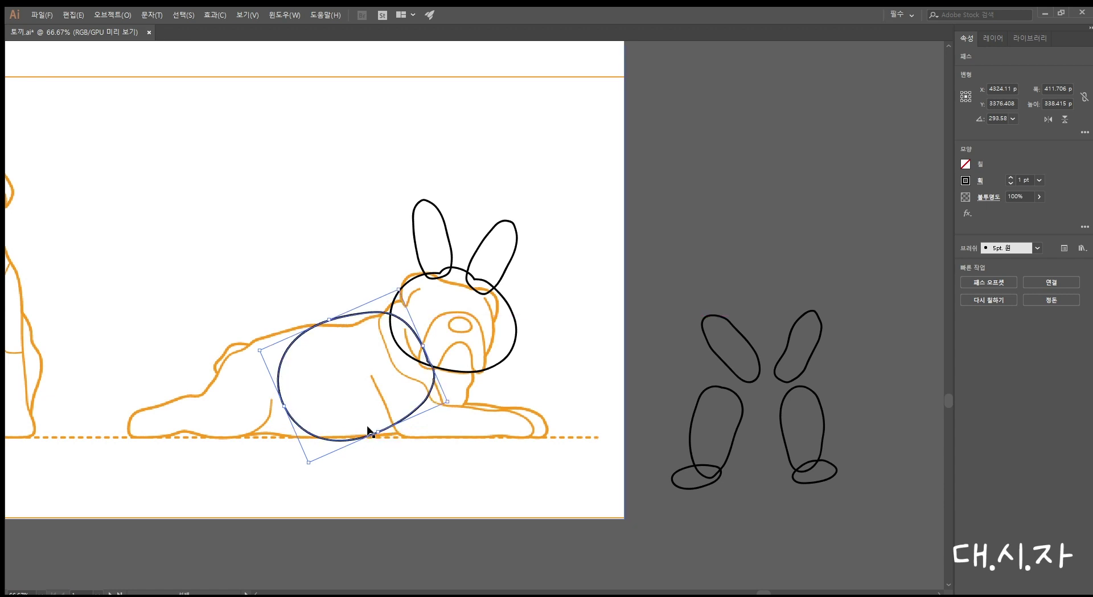
{"action": "left_click", "coordinate": [631, 241]}
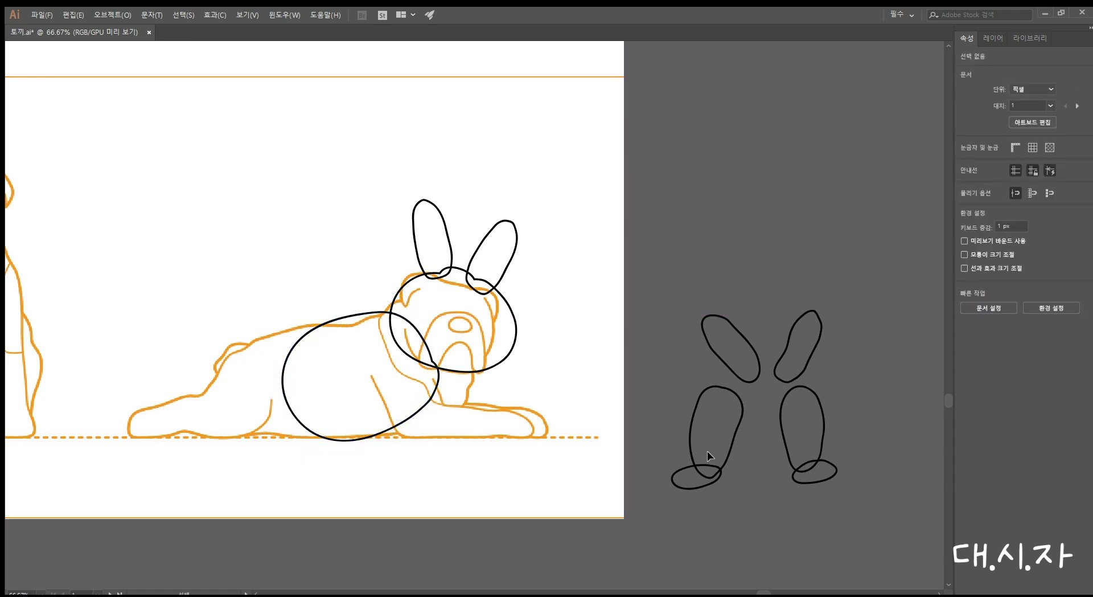
Move the rabbit's left leg and foot to the dog's hip and turn them diagonally
{"action": "left_click_drag", "start_coordinate": [761, 502], "coordinate": [638, 390]}
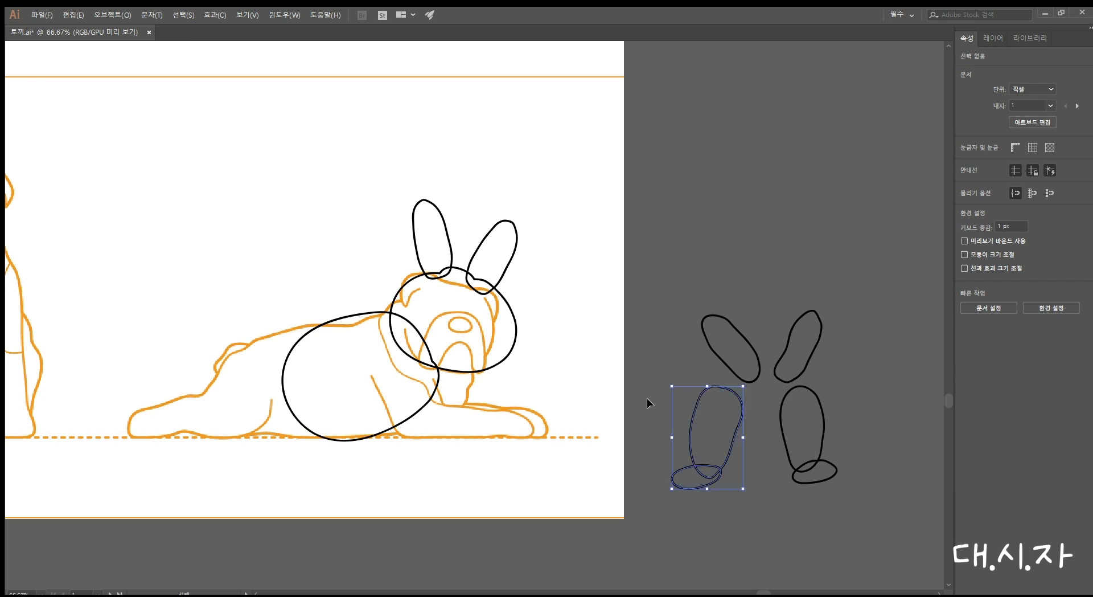
{"action": "left_click_drag", "start_coordinate": [734, 451], "coordinate": [260, 400]}
{"action": "left_click_drag", "start_coordinate": [268, 328], "coordinate": [307, 406]}
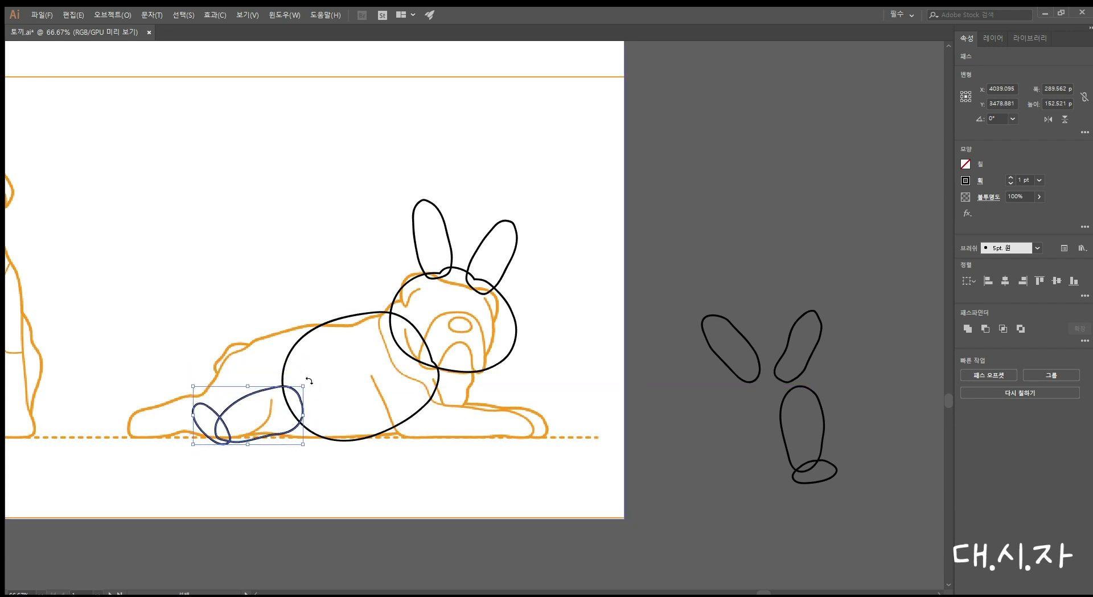
{"action": "left_click_drag", "start_coordinate": [309, 381], "coordinate": [326, 400]}
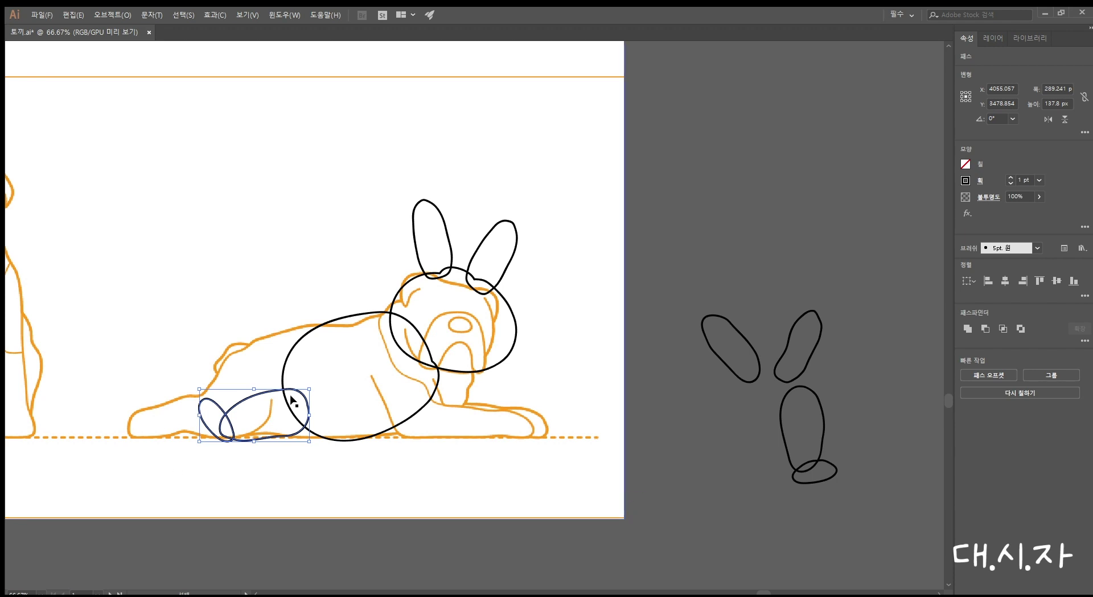
{"action": "left_click", "coordinate": [281, 476]}
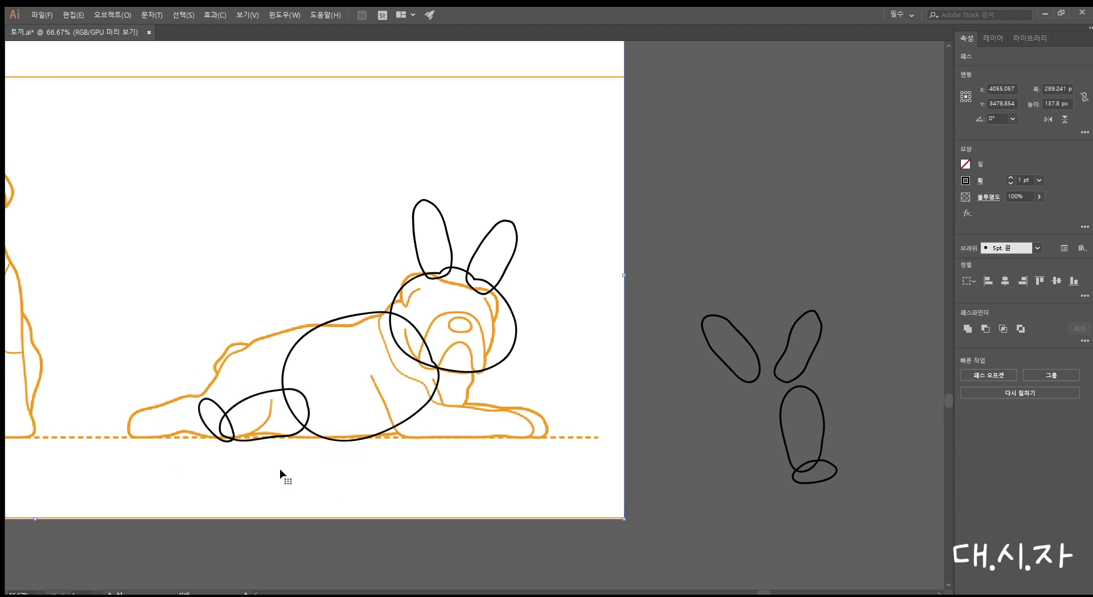
Rotate the foot oval slightly clockwise so it sits over the hindquarters
{"action": "left_click", "coordinate": [219, 404]}
{"action": "left_click_drag", "start_coordinate": [217, 404], "coordinate": [242, 408]}
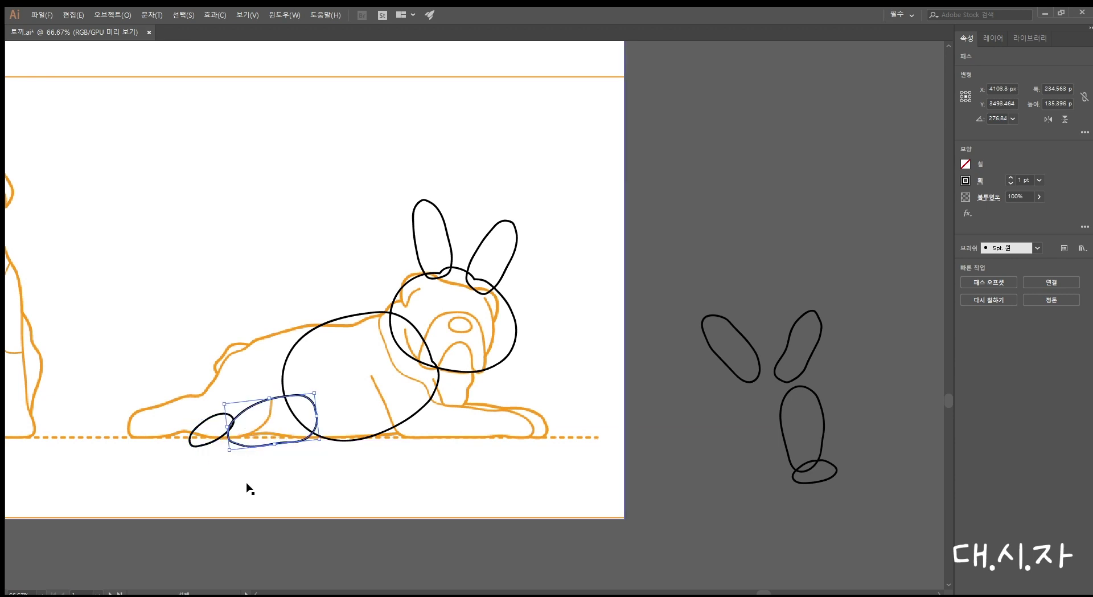
{"action": "key", "text": "ctrl+z"}
{"action": "left_click_drag", "start_coordinate": [243, 475], "coordinate": [233, 467]}
{"action": "left_click", "coordinate": [194, 442]}
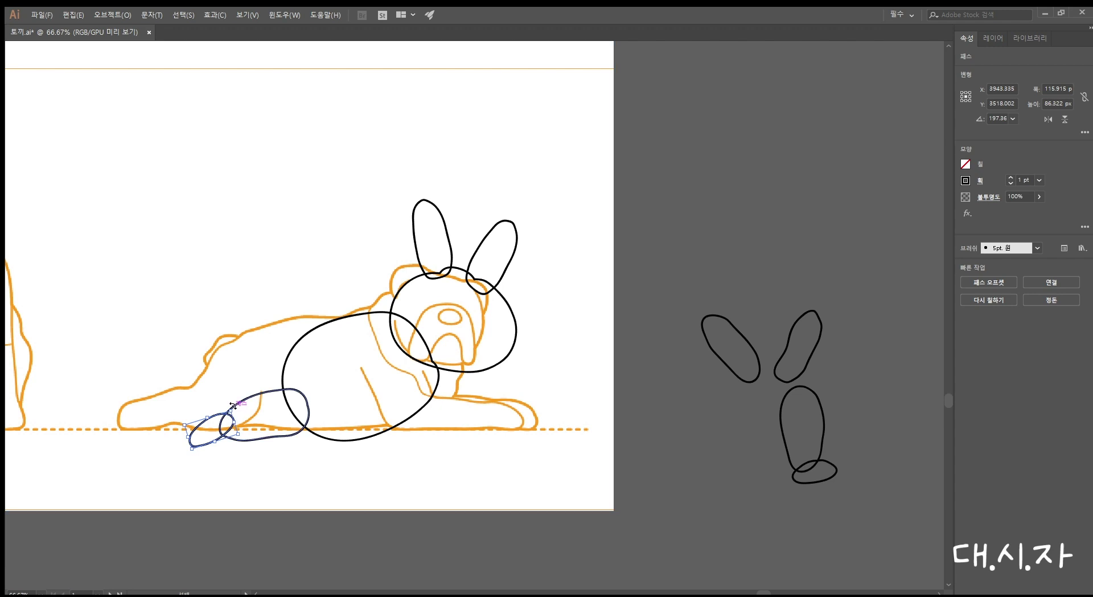
{"action": "left_click_drag", "start_coordinate": [234, 404], "coordinate": [239, 408]}
{"action": "left_click", "coordinate": [268, 482]}
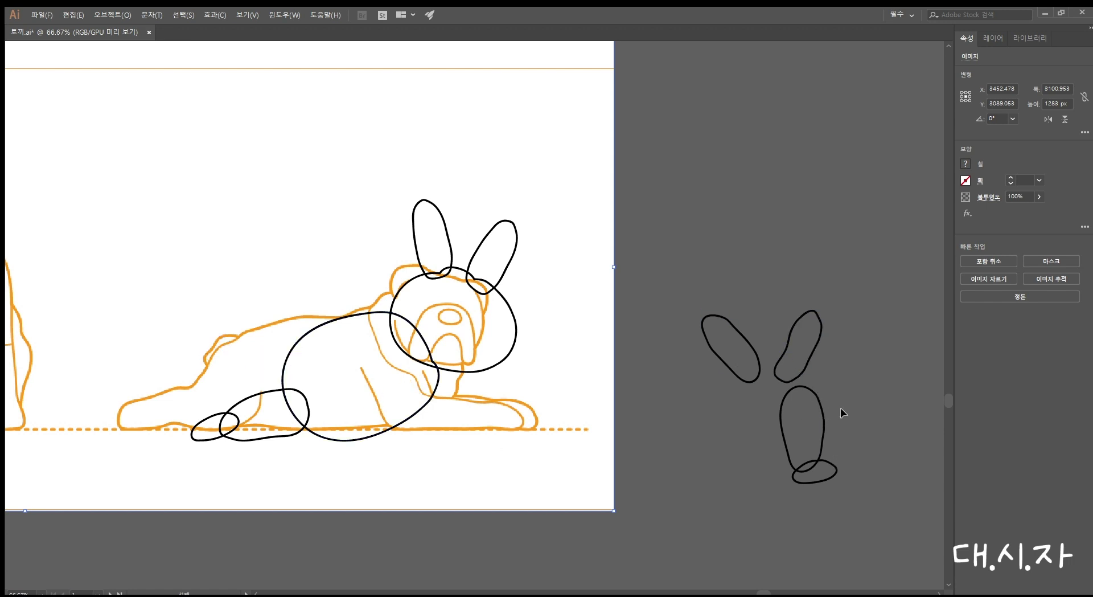
Delete the leftover leg shapes and lay the left arm shape along the rabbit's body
{"action": "left_click", "coordinate": [797, 494]}
{"action": "key", "text": "Delete"}
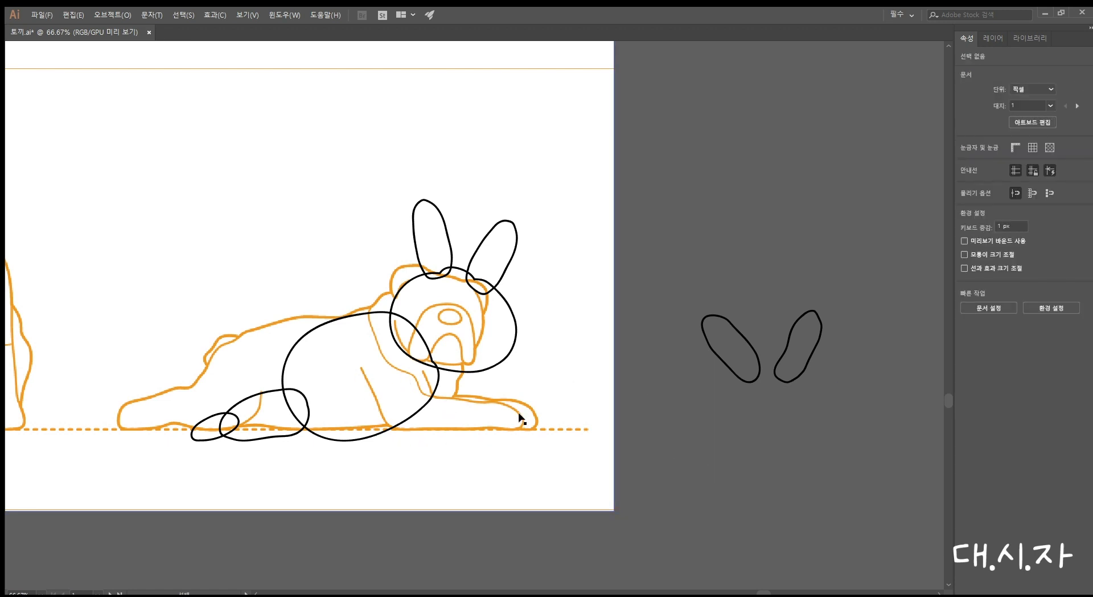
{"action": "left_click", "coordinate": [749, 342]}
{"action": "left_click_drag", "start_coordinate": [745, 342], "coordinate": [424, 395]}
{"action": "left_click_drag", "start_coordinate": [439, 443], "coordinate": [448, 402]}
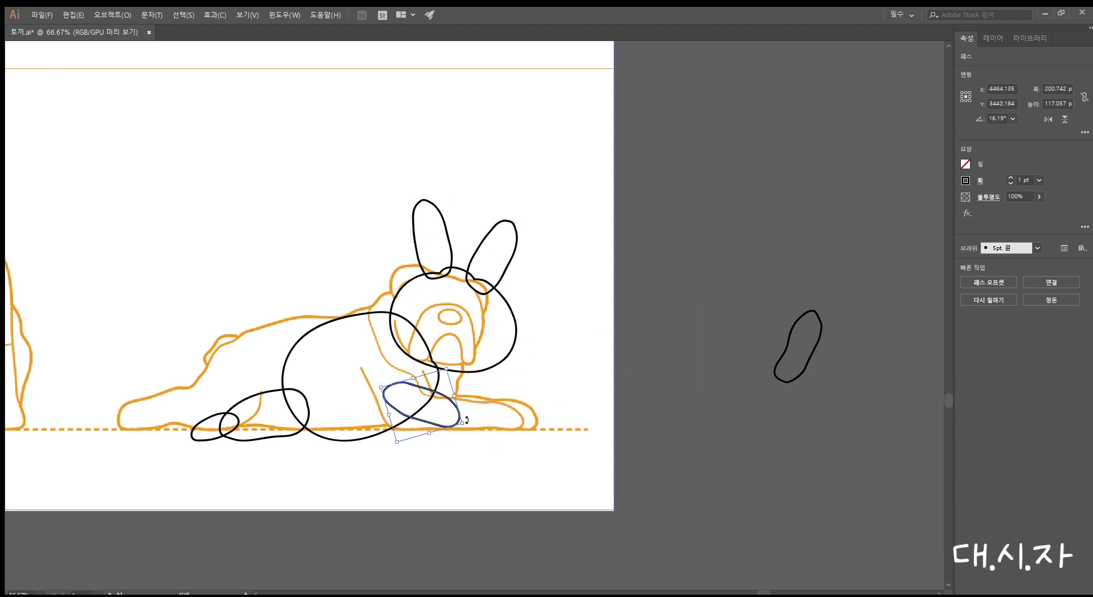
{"action": "left_click", "coordinate": [631, 458]}
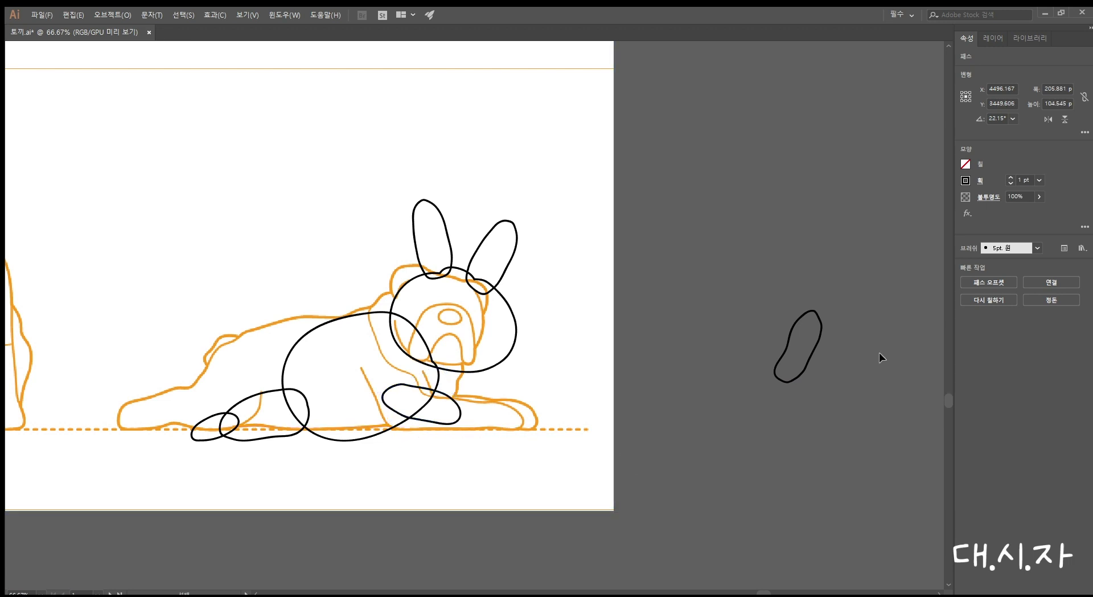
Place the remaining arm ellipse over the dog's front paw, rotated and slightly lower
{"action": "left_click", "coordinate": [821, 317]}
{"action": "left_click_drag", "start_coordinate": [827, 308], "coordinate": [712, 312]}
{"action": "left_click_drag", "start_coordinate": [807, 328], "coordinate": [462, 377]}
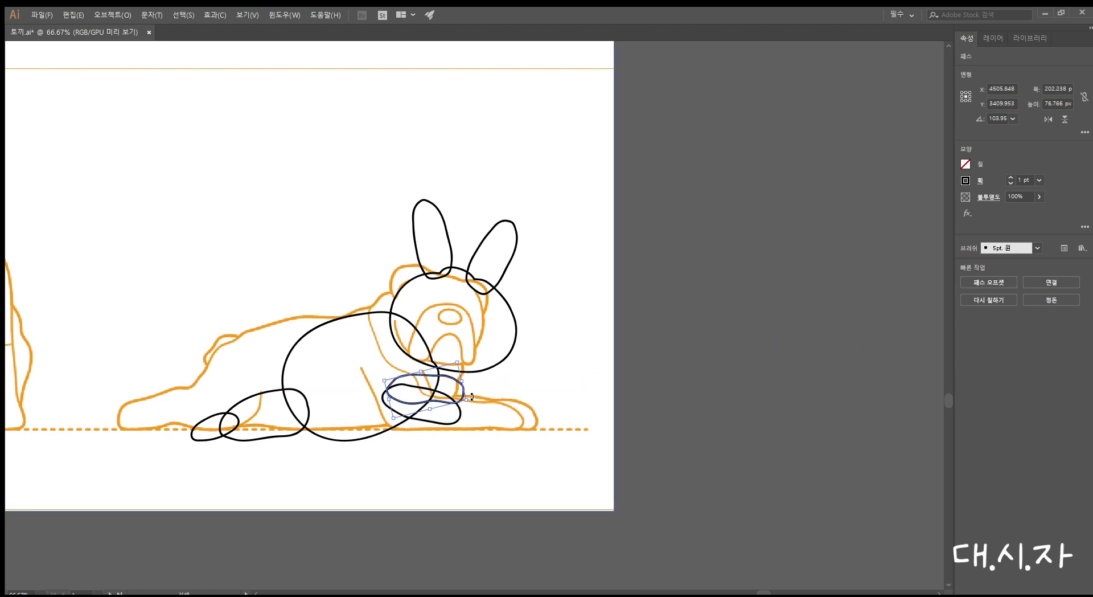
{"action": "left_click_drag", "start_coordinate": [473, 403], "coordinate": [453, 391]}
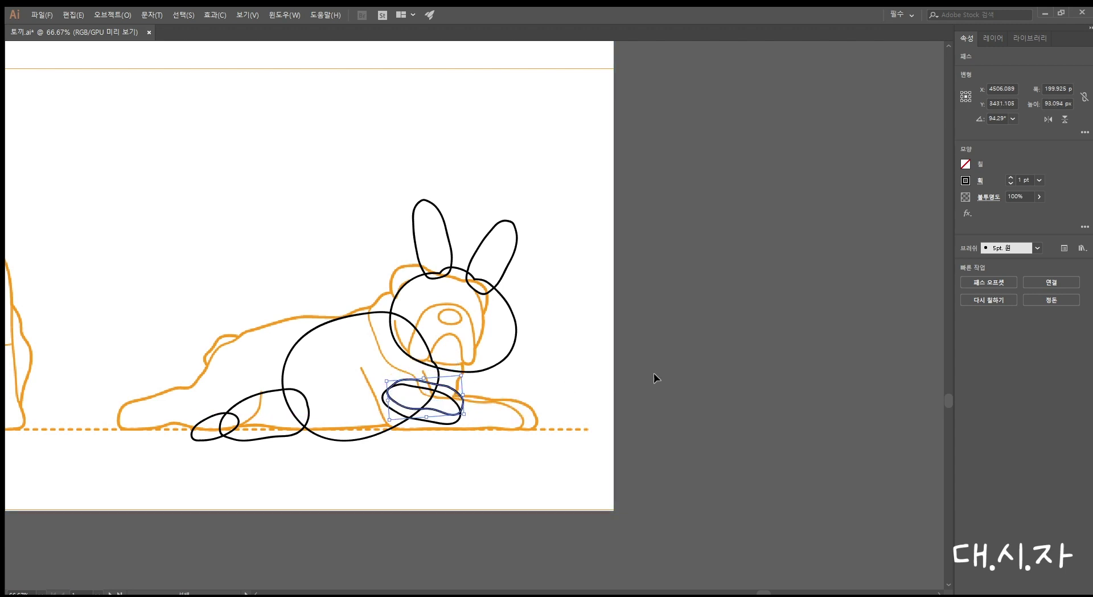
{"action": "left_click", "coordinate": [689, 380]}
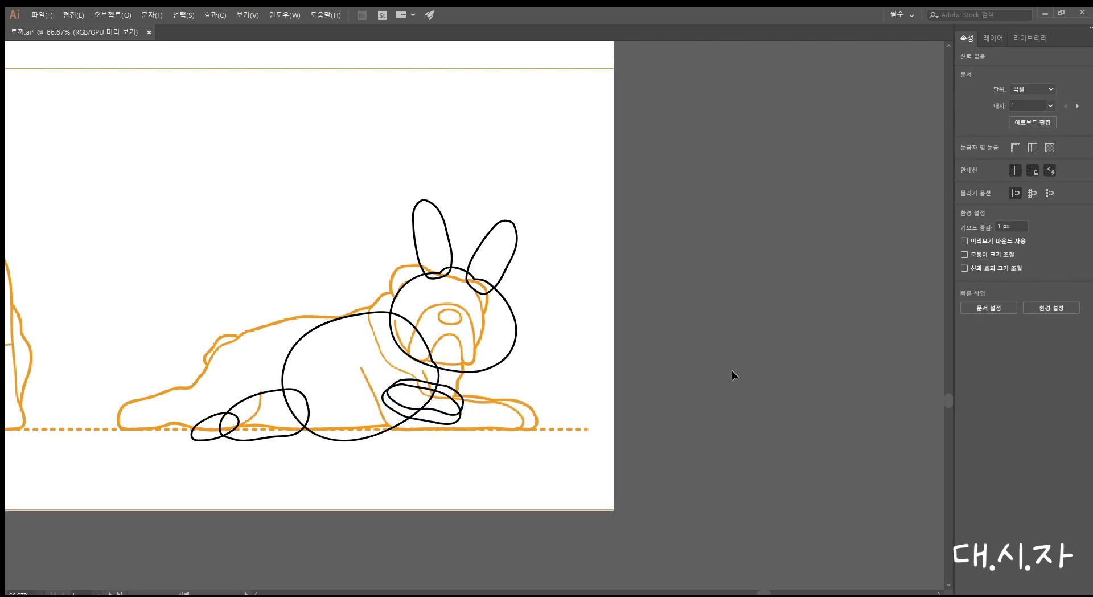
Draw a small oval tail on the rabbit's rump with the Paintbrush
{"action": "key", "text": "z"}
{"action": "left_click", "coordinate": [447, 379], "text": "alt"}
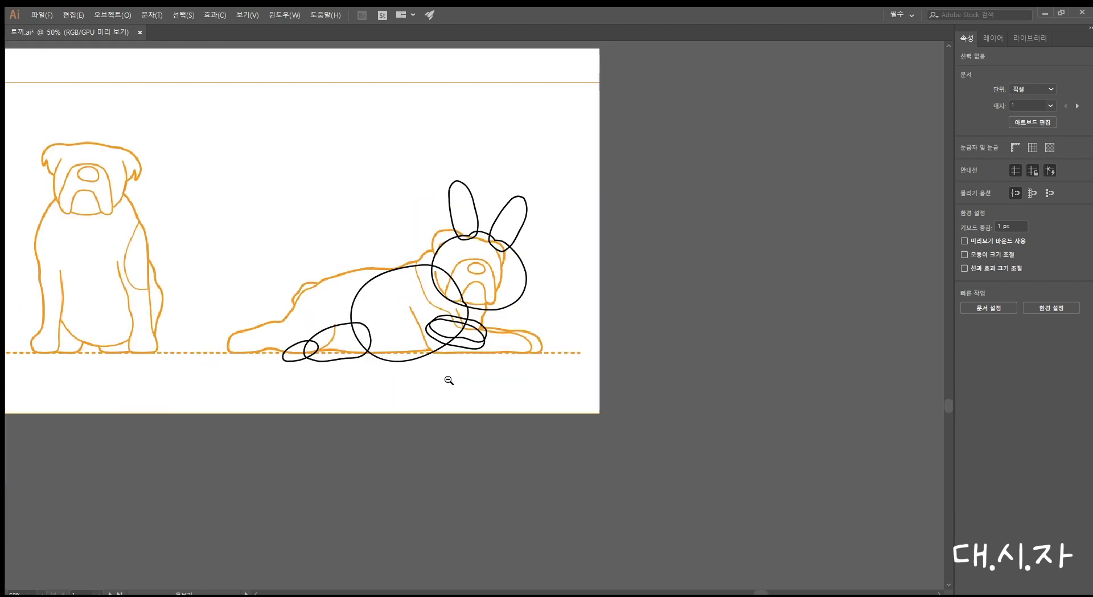
{"action": "left_click", "coordinate": [449, 380], "text": "alt"}
{"action": "left_click_drag", "start_coordinate": [598, 215], "coordinate": [610, 537]}
{"action": "left_click_drag", "start_coordinate": [490, 303], "coordinate": [691, 263]}
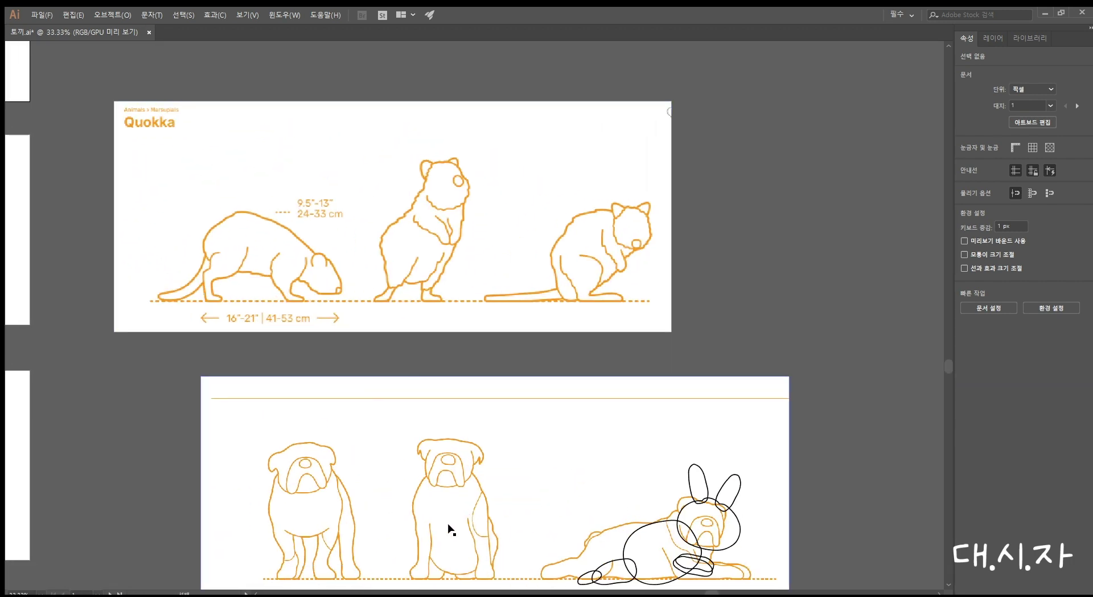
{"action": "left_click_drag", "start_coordinate": [676, 246], "coordinate": [599, 91]}
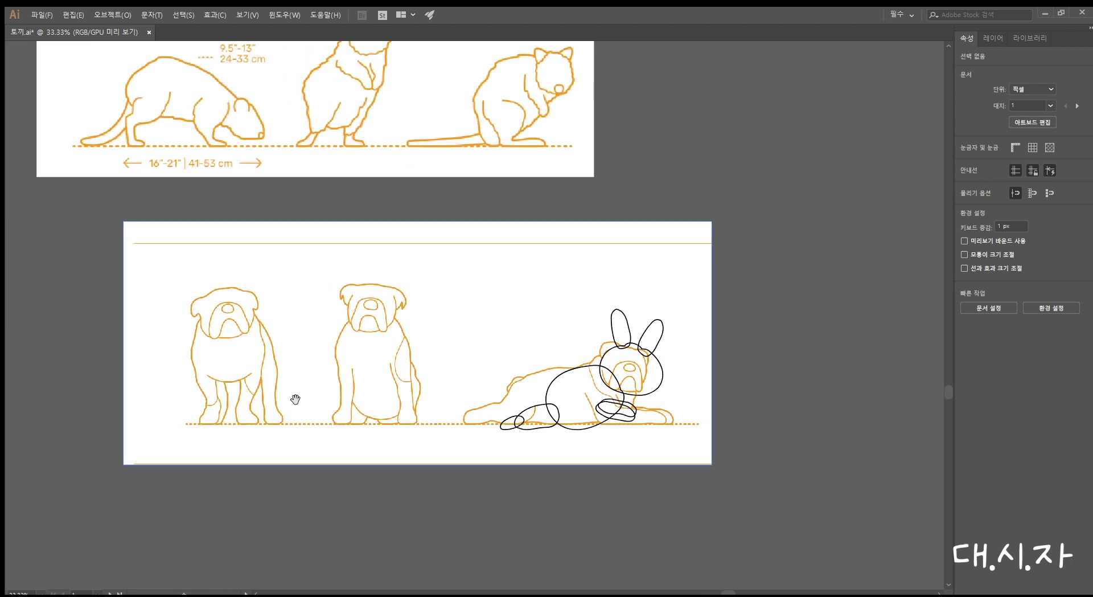
{"action": "left_click_drag", "start_coordinate": [532, 345], "coordinate": [512, 271]}
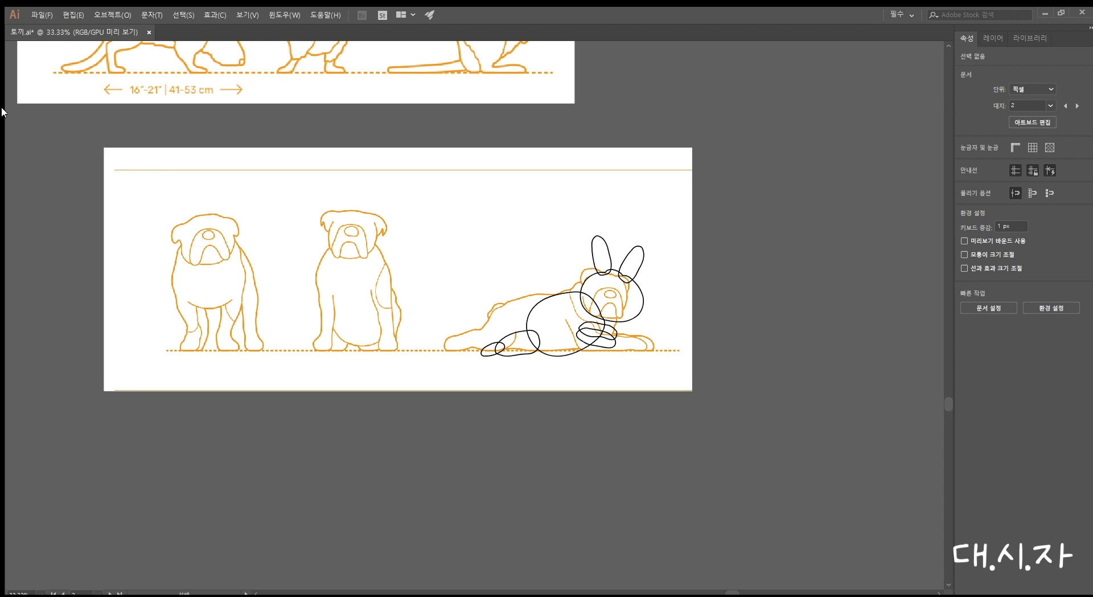
{"action": "key", "text": "b"}
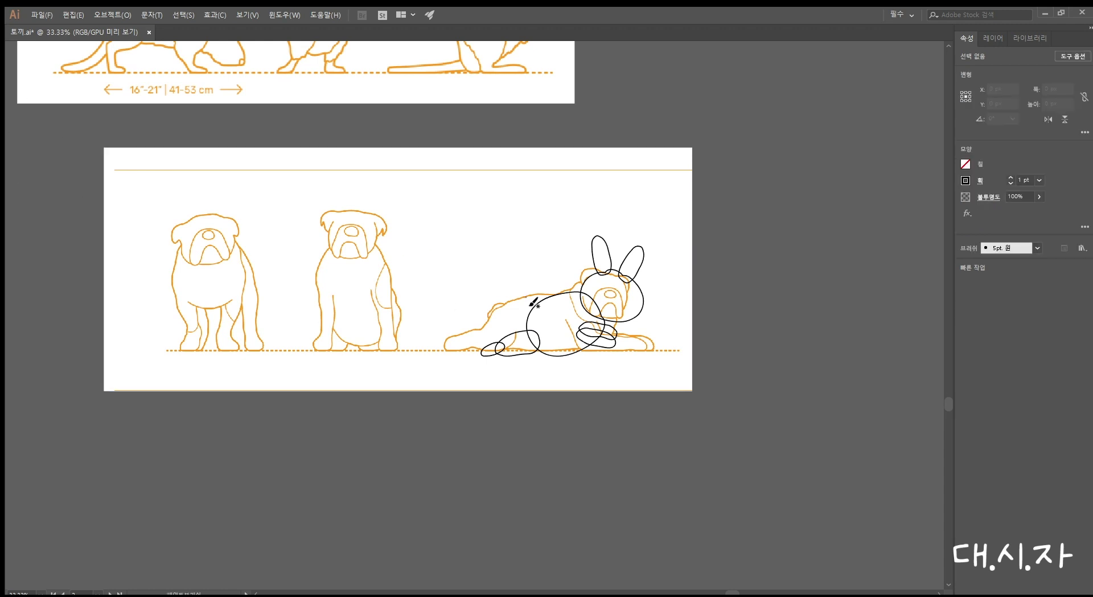
{"action": "left_click_drag", "start_coordinate": [531, 325], "coordinate": [541, 312]}
Select the whole rabbit and move it onto the 누워있는 자세 artboard
{"action": "key", "text": "v"}
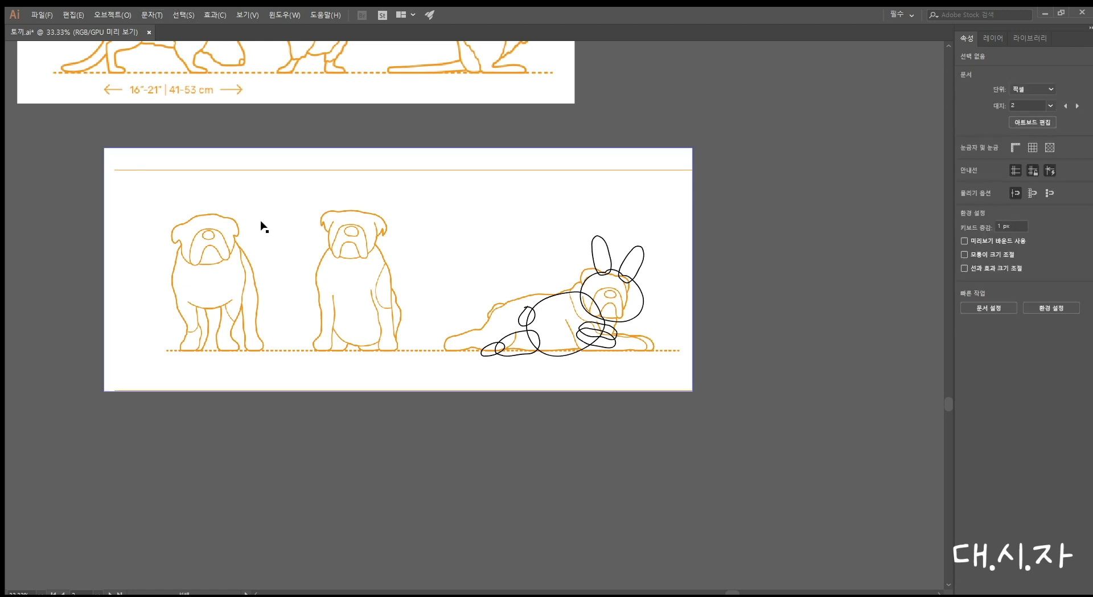
{"action": "mouse_move", "coordinate": [247, 227]}
{"action": "left_mouse_down"}
{"action": "mouse_move", "coordinate": [672, 203]}
{"action": "mouse_move", "coordinate": [827, 311]}
{"action": "left_mouse_up"}
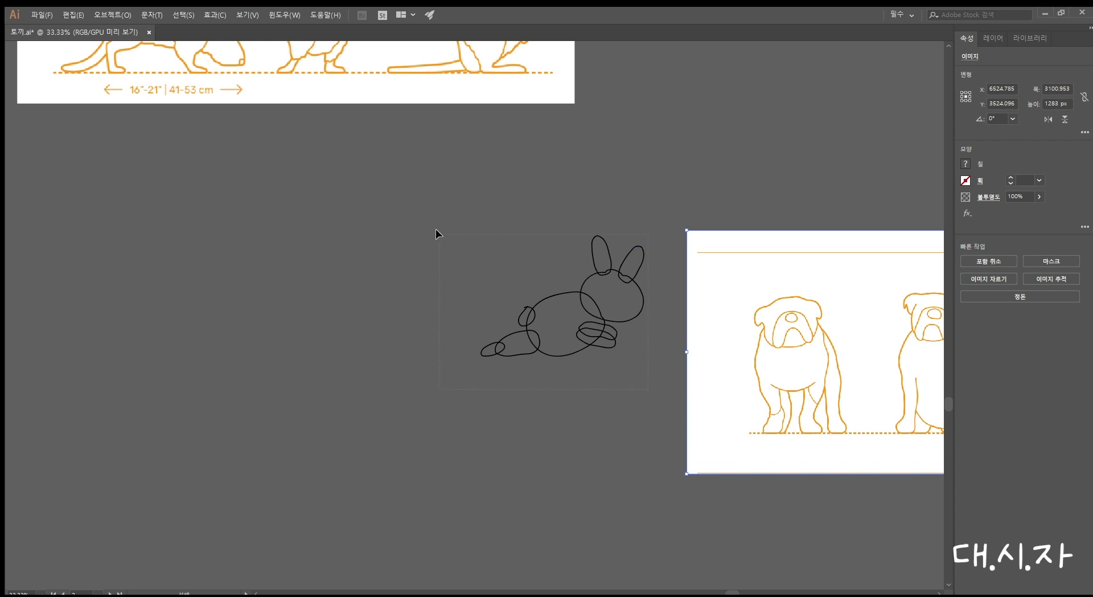
{"action": "left_click_drag", "start_coordinate": [436, 229], "coordinate": [436, 230]}
{"action": "left_click_drag", "start_coordinate": [589, 301], "coordinate": [852, 335]}
{"action": "key", "text": "v"}
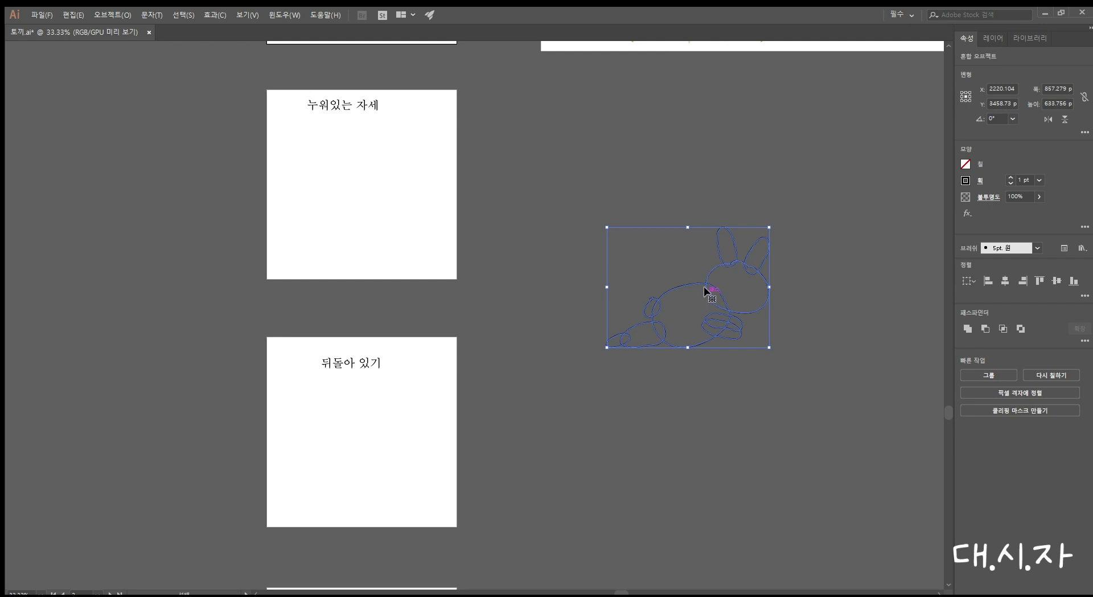
{"action": "left_click_drag", "start_coordinate": [706, 285], "coordinate": [383, 183]}
{"action": "left_click", "coordinate": [497, 193]}
{"action": "left_click_drag", "start_coordinate": [532, 228], "coordinate": [663, 439]}
{"action": "left_click", "coordinate": [536, 409], "text": "ctrl"}
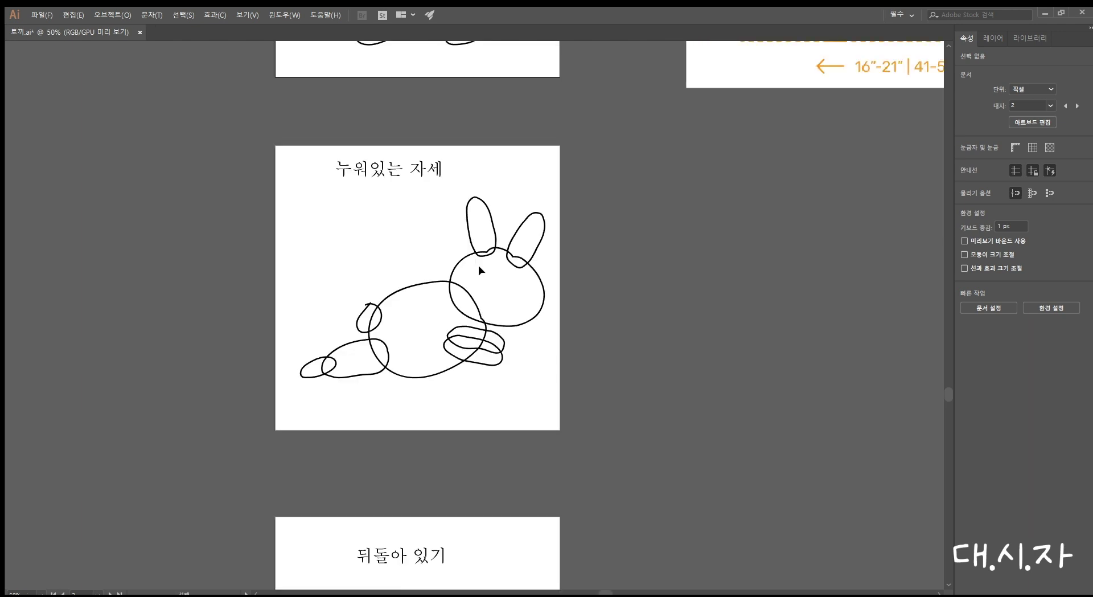
Fill the head, ears and body ellipse white and set the bulldog reference beside the artboards
{"action": "left_click", "coordinate": [517, 324]}
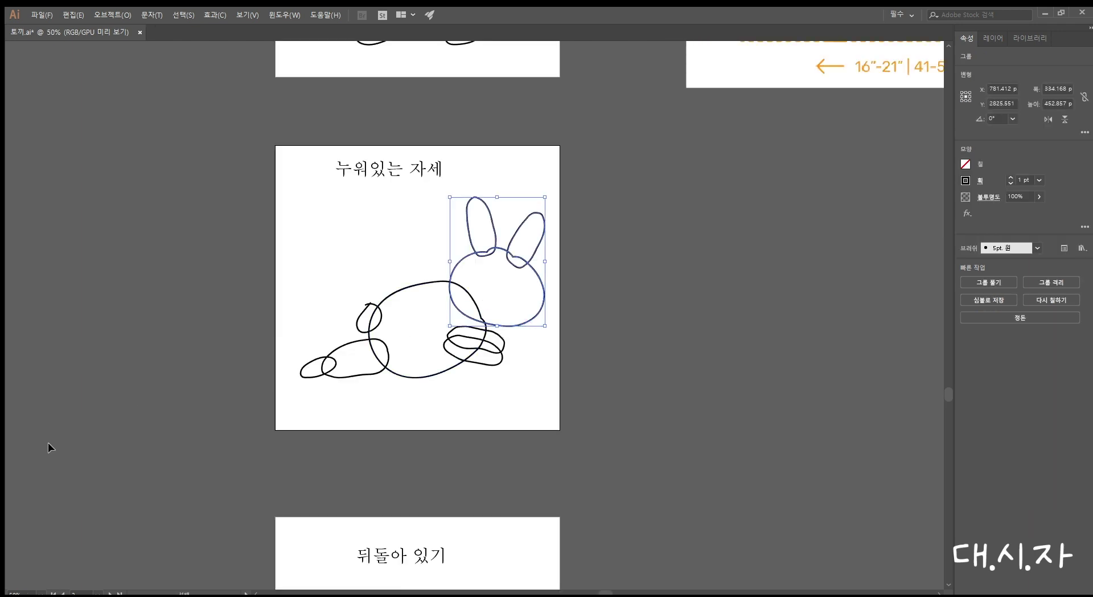
{"action": "left_click", "coordinate": [669, 373]}
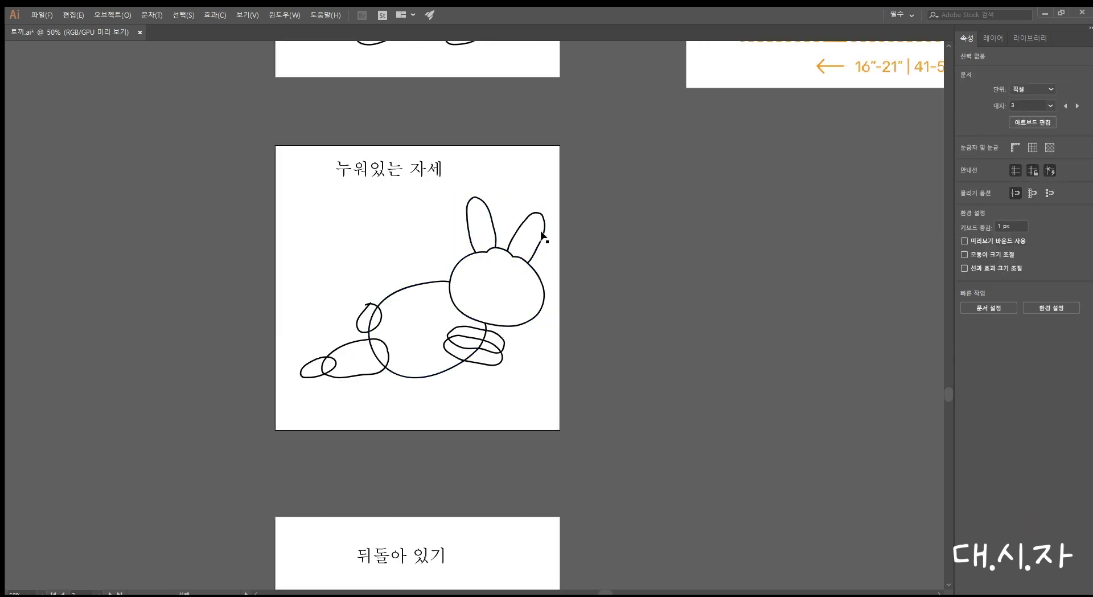
{"action": "left_click", "coordinate": [423, 282]}
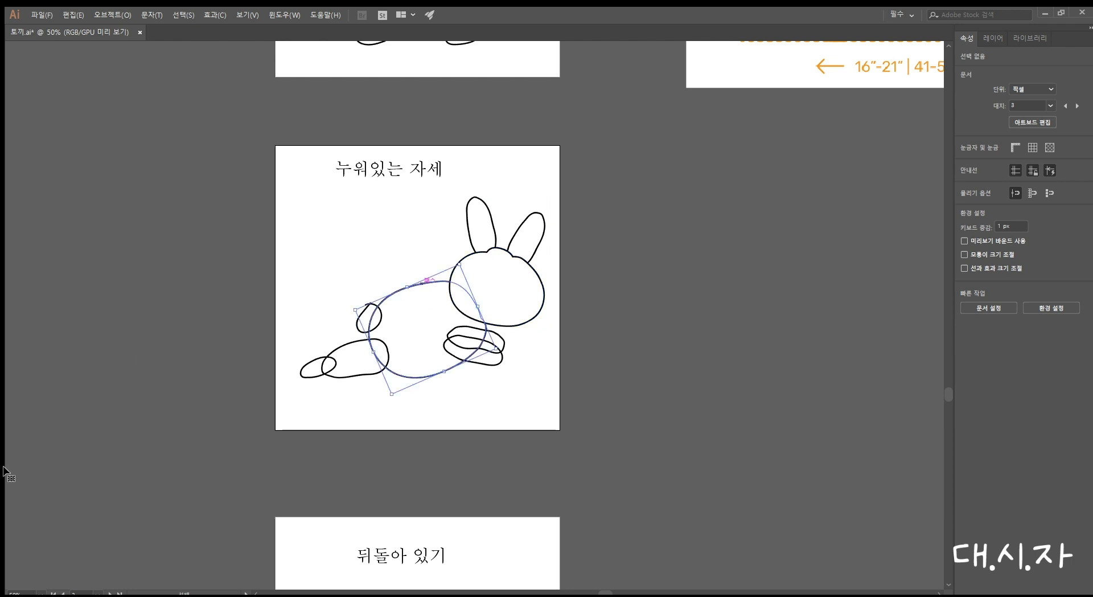
{"action": "left_click", "coordinate": [610, 367]}
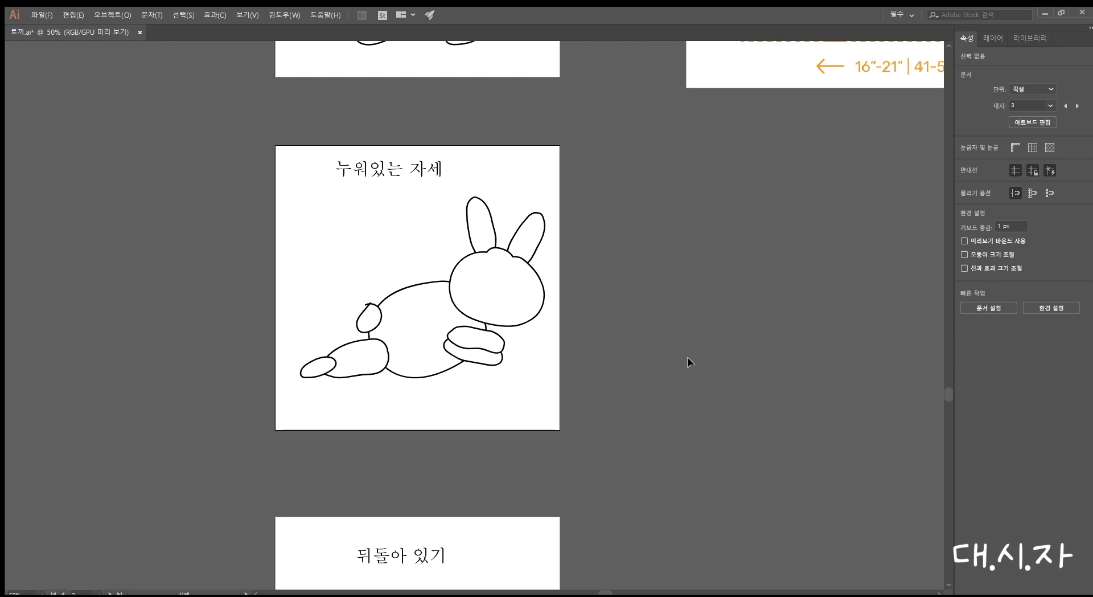
{"action": "scroll", "coordinate": [615, 373], "scroll_direction": "down", "scroll_amount": 3}
{"action": "left_click_drag", "start_coordinate": [830, 262], "coordinate": [468, 205]}
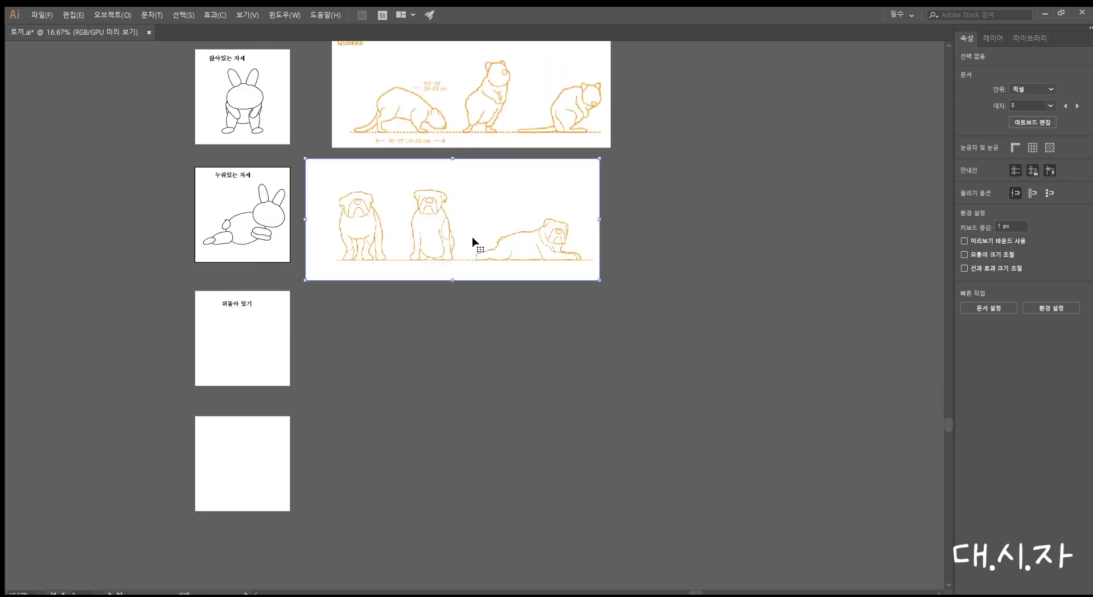
Send the tail and front paw behind the body with Arrange > Send to Back
{"action": "left_click", "coordinate": [270, 259]}
{"action": "scroll", "coordinate": [270, 258], "scroll_direction": "up", "scroll_amount": 2}
{"action": "left_click_drag", "start_coordinate": [800, 316], "coordinate": [358, 249]}
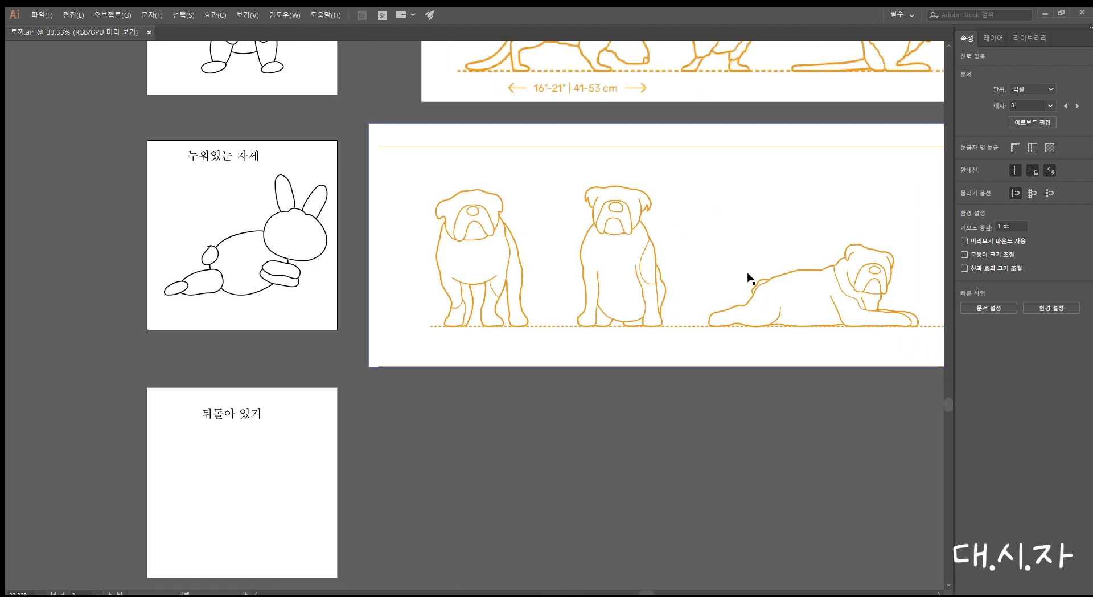
{"action": "left_click", "coordinate": [211, 256]}
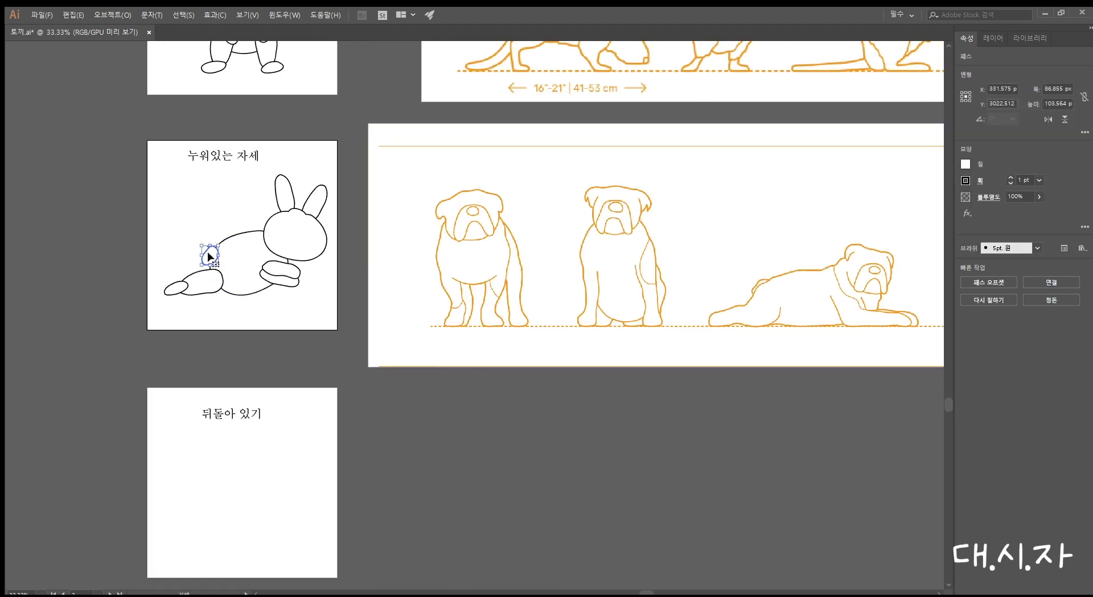
{"action": "right_click", "coordinate": [210, 256]}
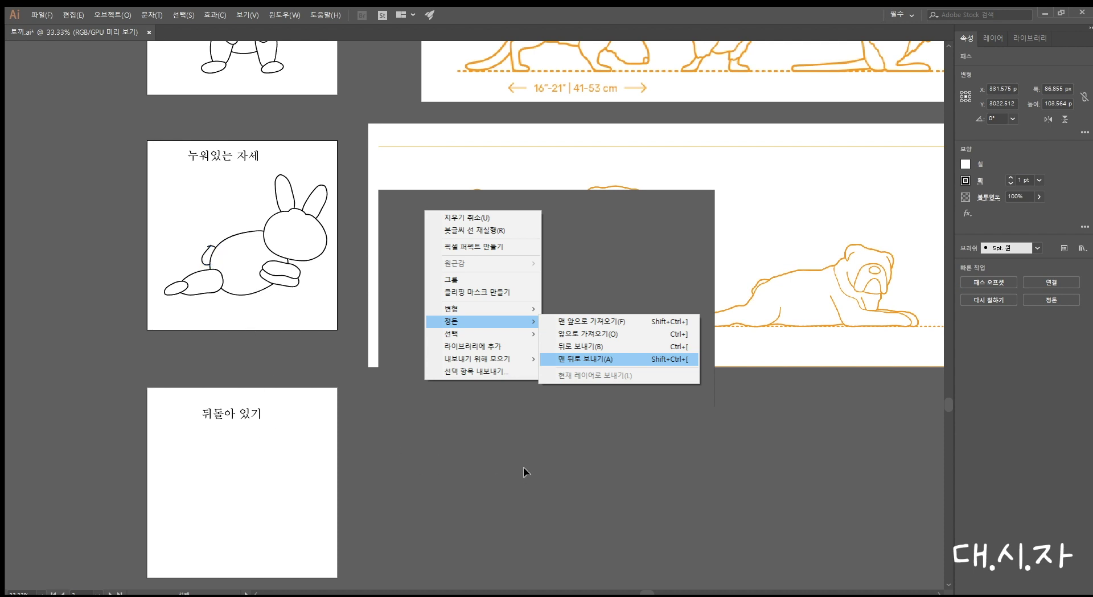
{"action": "left_click", "coordinate": [120, 248]}
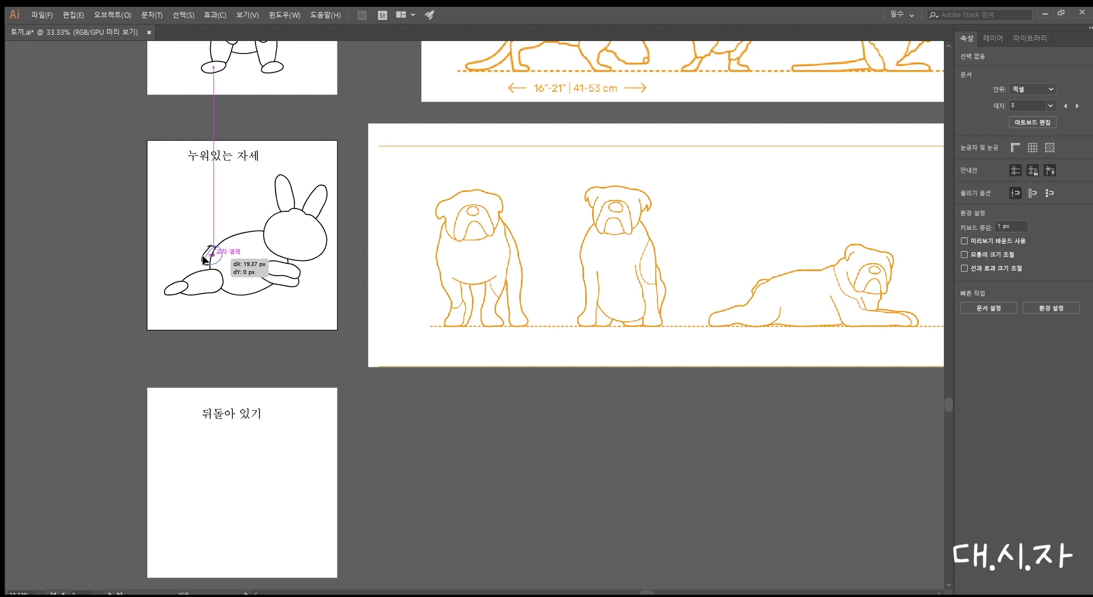
{"action": "left_click", "coordinate": [208, 251]}
{"action": "left_click", "coordinate": [135, 260]}
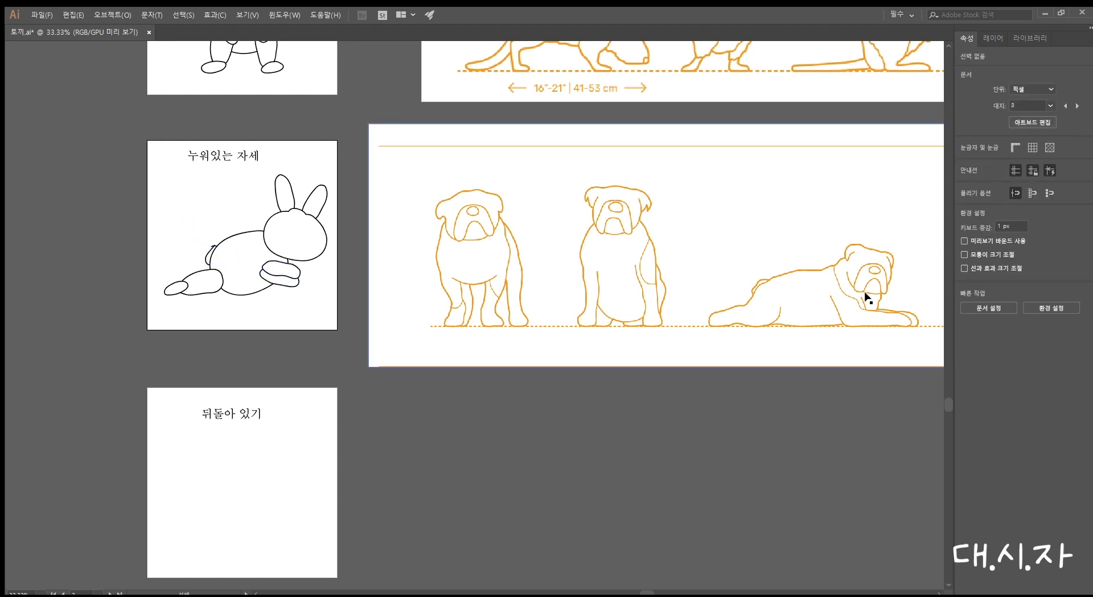
{"action": "right_click", "coordinate": [292, 275]}
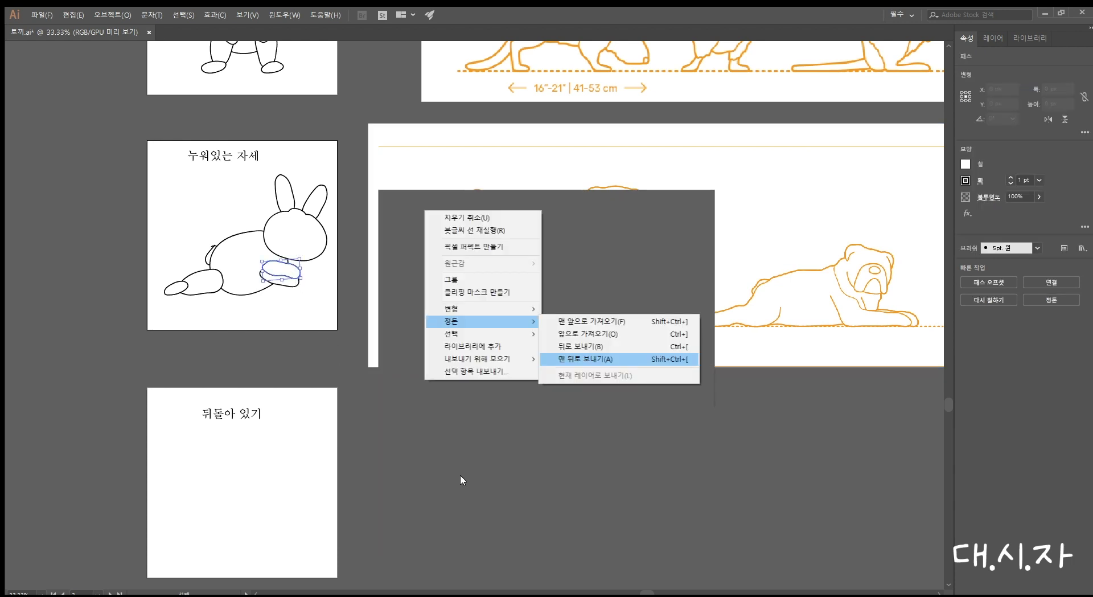
{"action": "left_click", "coordinate": [490, 440]}
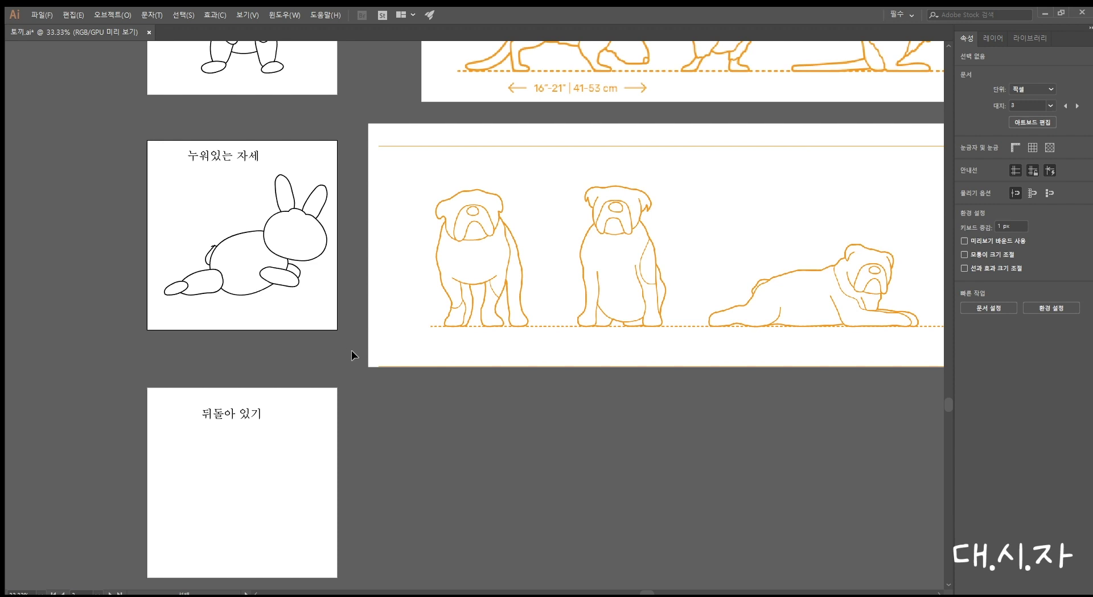
Flatten the body ellipse, shift the head and legs down-right, and raise the front legs slightly
{"action": "left_click", "coordinate": [243, 229]}
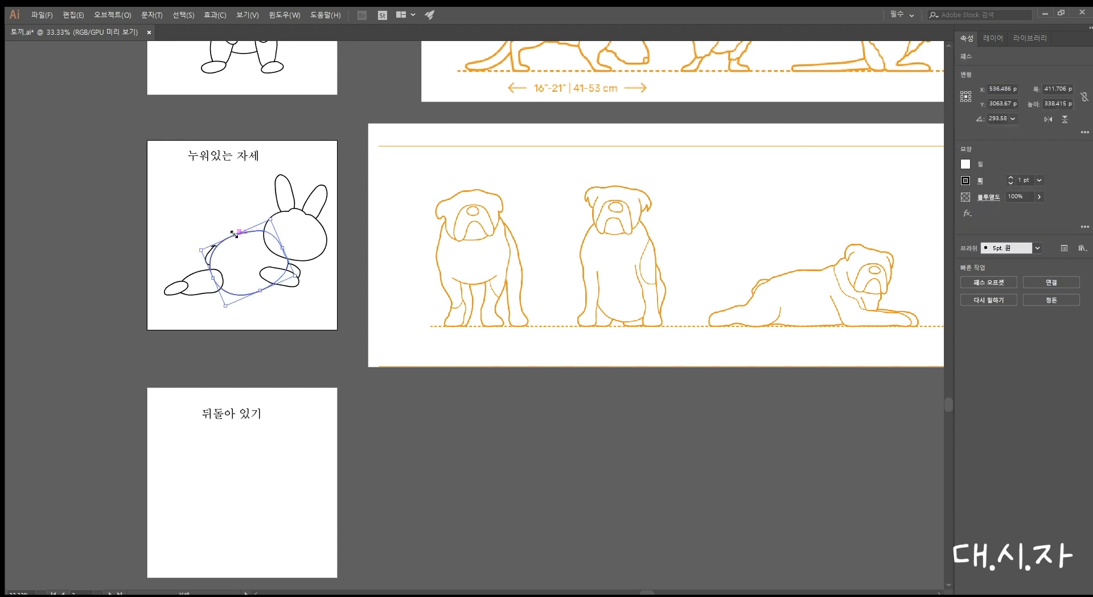
{"action": "left_click_drag", "start_coordinate": [243, 230], "coordinate": [308, 235]}
{"action": "left_click_drag", "start_coordinate": [322, 287], "coordinate": [291, 252]}
{"action": "left_click_drag", "start_coordinate": [308, 212], "coordinate": [317, 229]}
{"action": "left_click", "coordinate": [367, 380]}
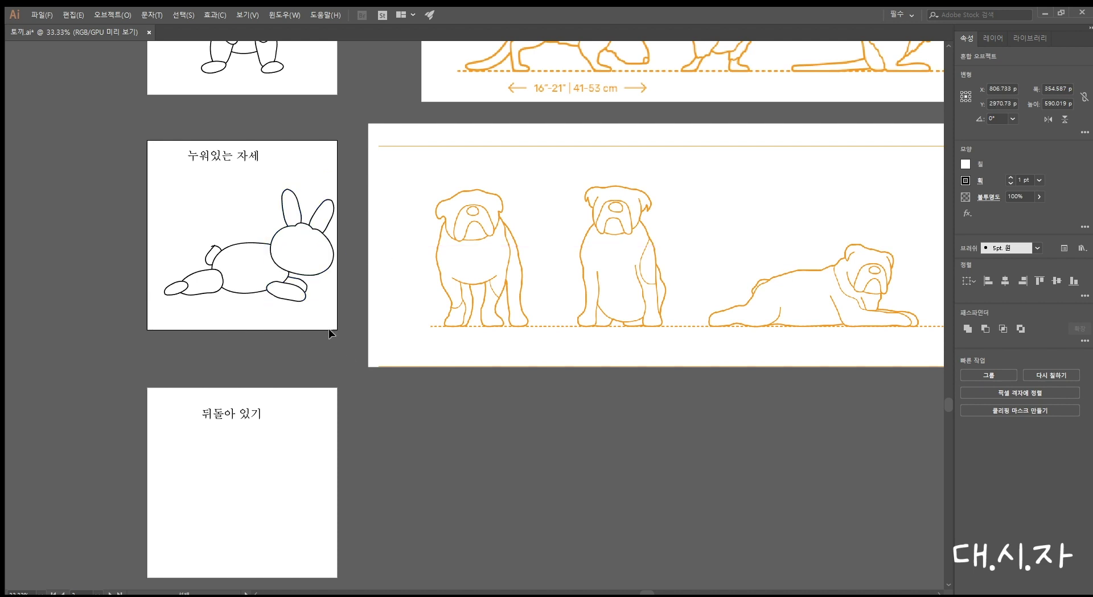
{"action": "left_click", "coordinate": [295, 288]}
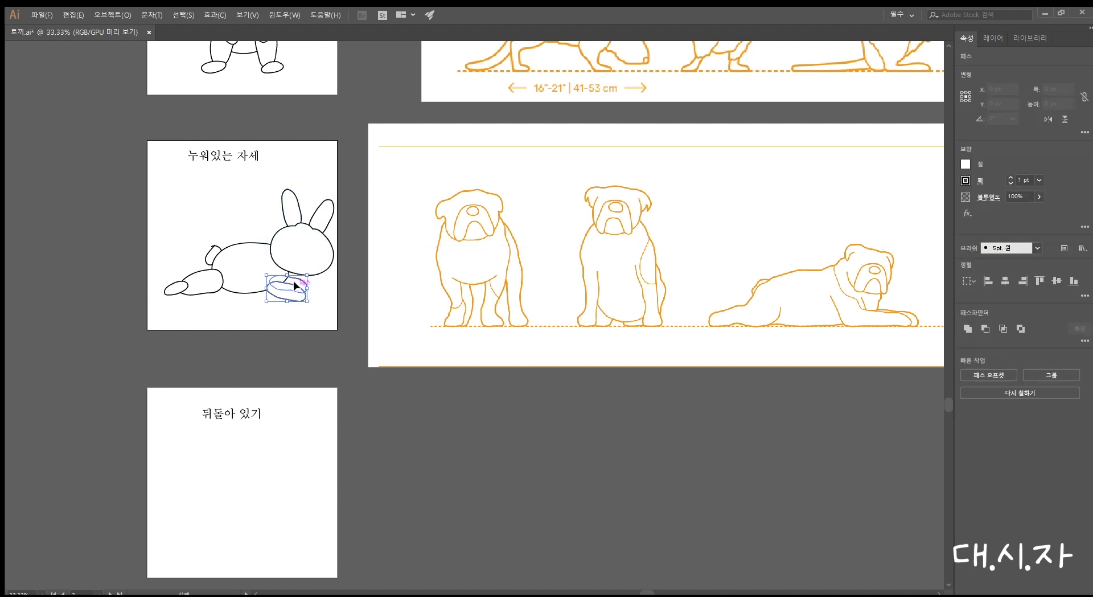
{"action": "left_click_drag", "start_coordinate": [296, 286], "coordinate": [298, 282]}
{"action": "left_click", "coordinate": [365, 379]}
{"action": "left_click_drag", "start_coordinate": [416, 402], "coordinate": [251, 282]}
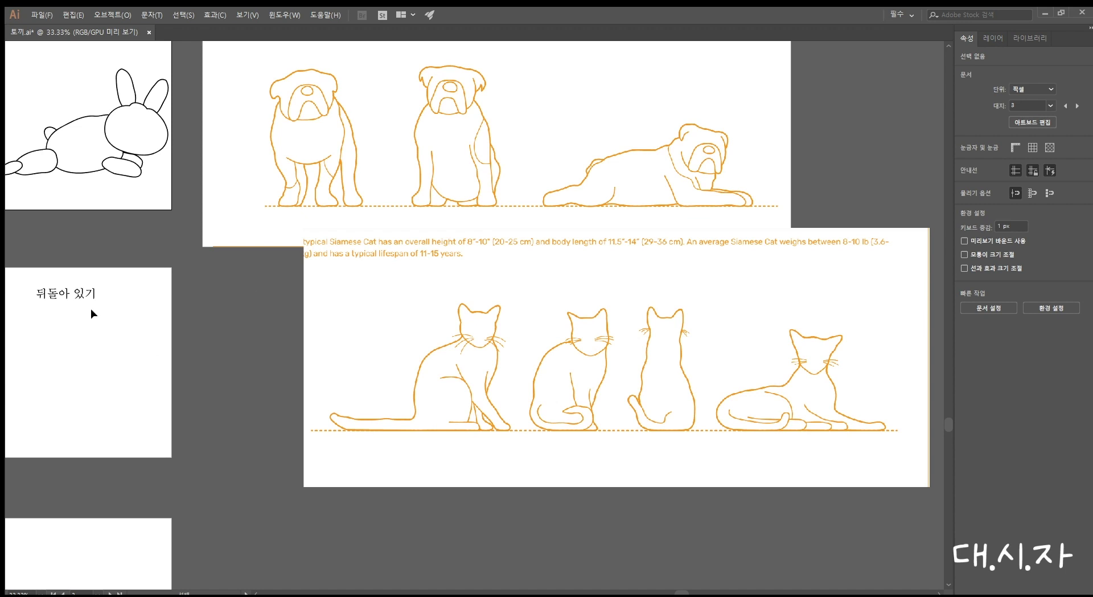
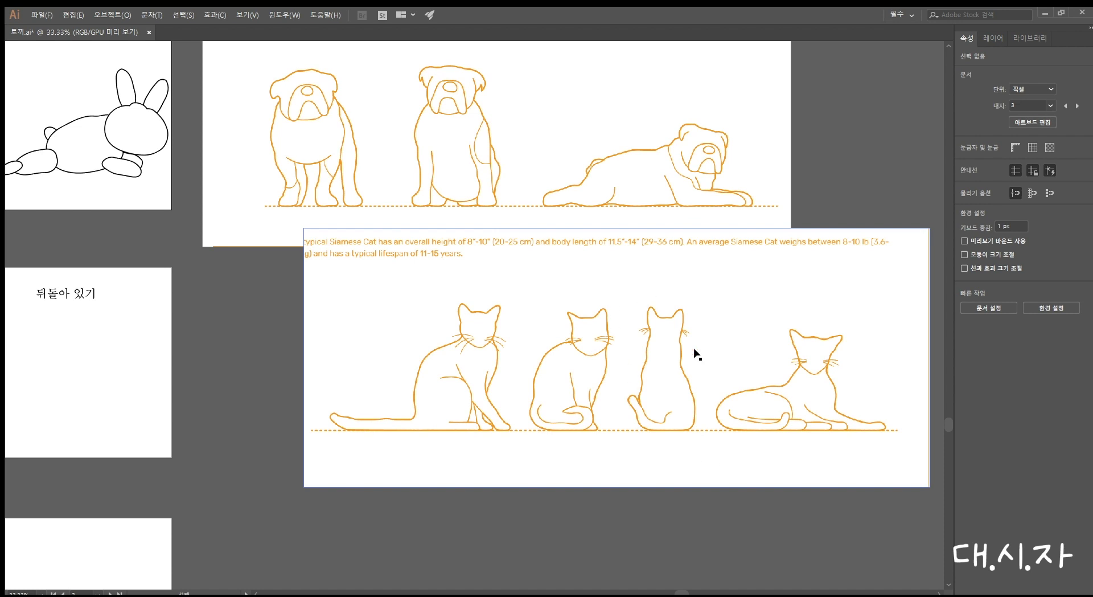
Copy the whole standing bunny and paste it over the Siamese cat reference sheet
{"action": "scroll", "coordinate": [393, 234], "scroll_direction": "left", "scroll_amount": 3}
{"action": "scroll", "coordinate": [393, 233], "scroll_direction": "up", "scroll_amount": 15}
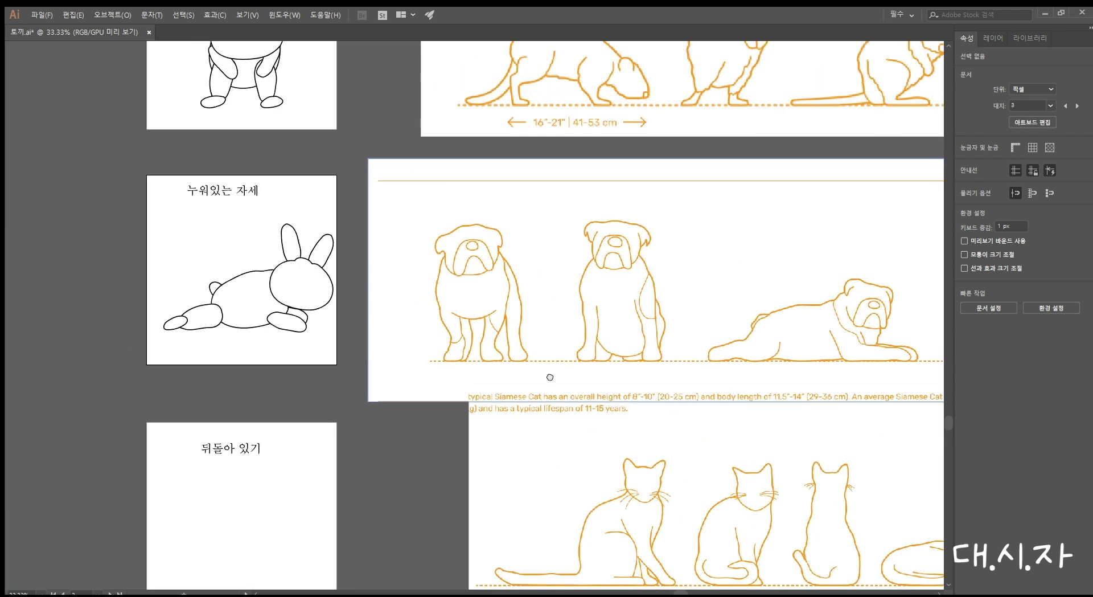
{"action": "left_click_drag", "start_coordinate": [364, 79], "coordinate": [240, 263]}
{"action": "left_click_drag", "start_coordinate": [680, 427], "coordinate": [393, 6]}
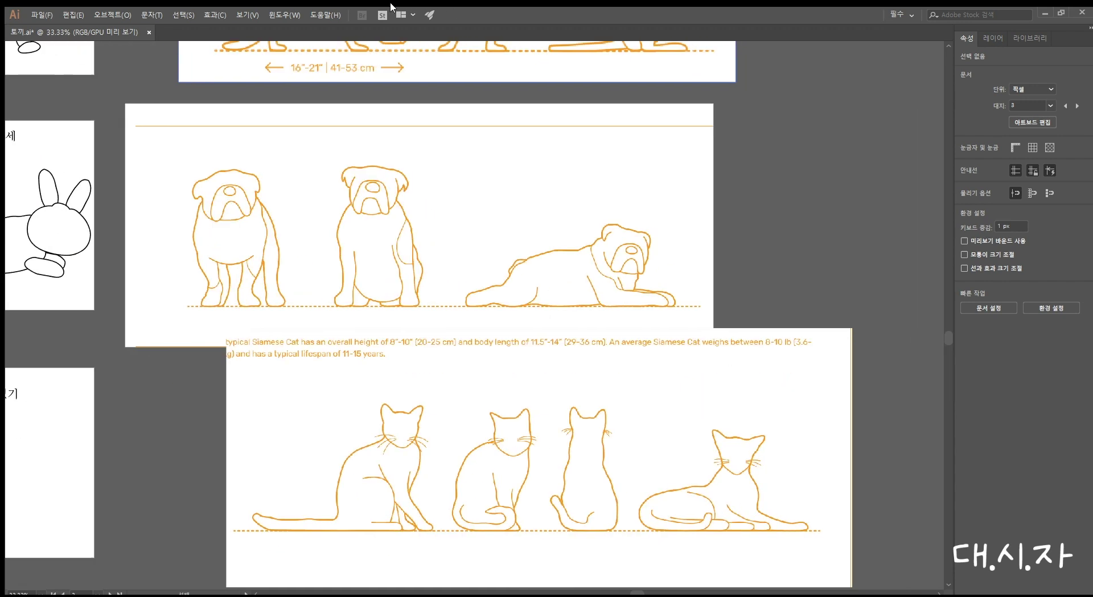
{"action": "left_click_drag", "start_coordinate": [584, 465], "coordinate": [629, 358]}
{"action": "key", "text": "ctrl+v"}
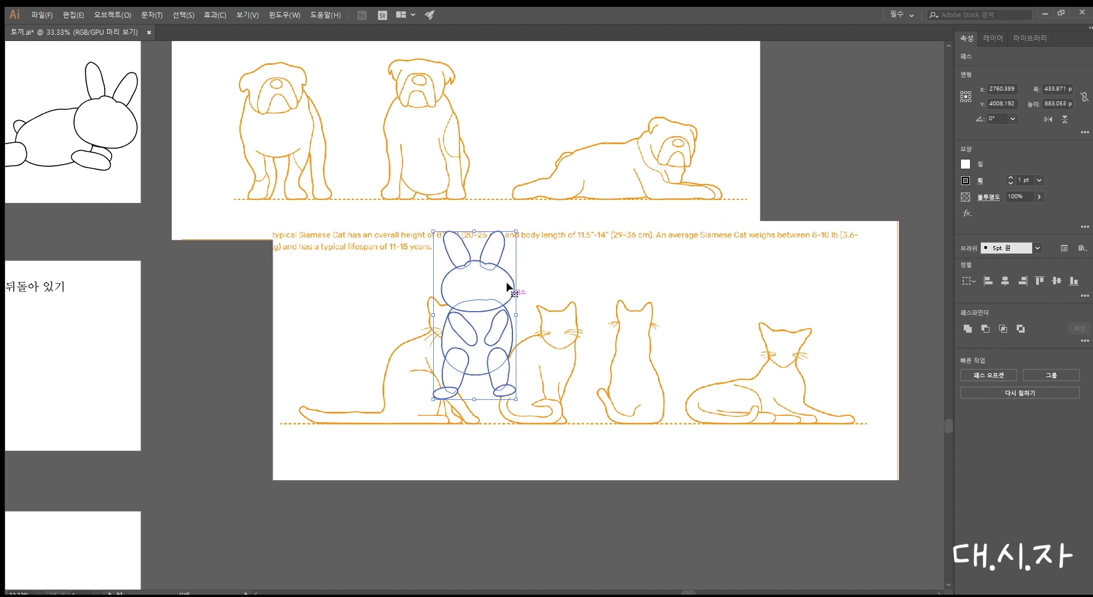
Move the bunny's head onto the back-facing cat's head and line the body up beneath it
{"action": "left_click", "coordinate": [531, 257]}
{"action": "scroll", "coordinate": [612, 298], "scroll_direction": "up", "scroll_amount": 1}
{"action": "left_click_drag", "start_coordinate": [495, 263], "coordinate": [669, 297]}
{"action": "left_click", "coordinate": [669, 332]}
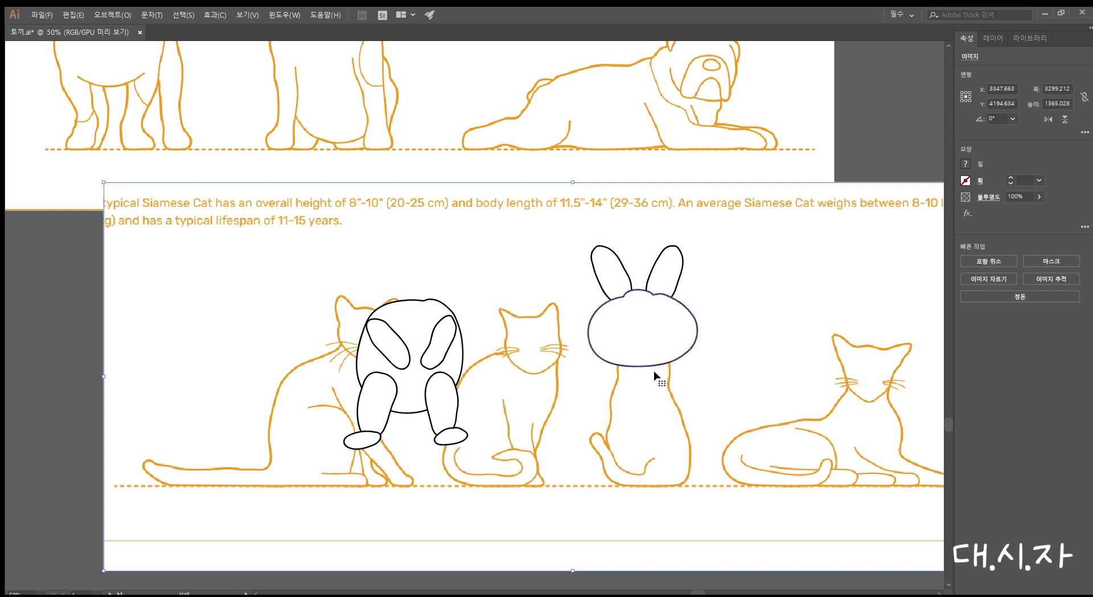
{"action": "left_click_drag", "start_coordinate": [410, 299], "coordinate": [642, 357]}
{"action": "mouse_move", "coordinate": [664, 415]}
{"action": "left_mouse_down"}
{"action": "mouse_move", "coordinate": [690, 387]}
{"action": "mouse_move", "coordinate": [665, 400]}
{"action": "left_mouse_up"}
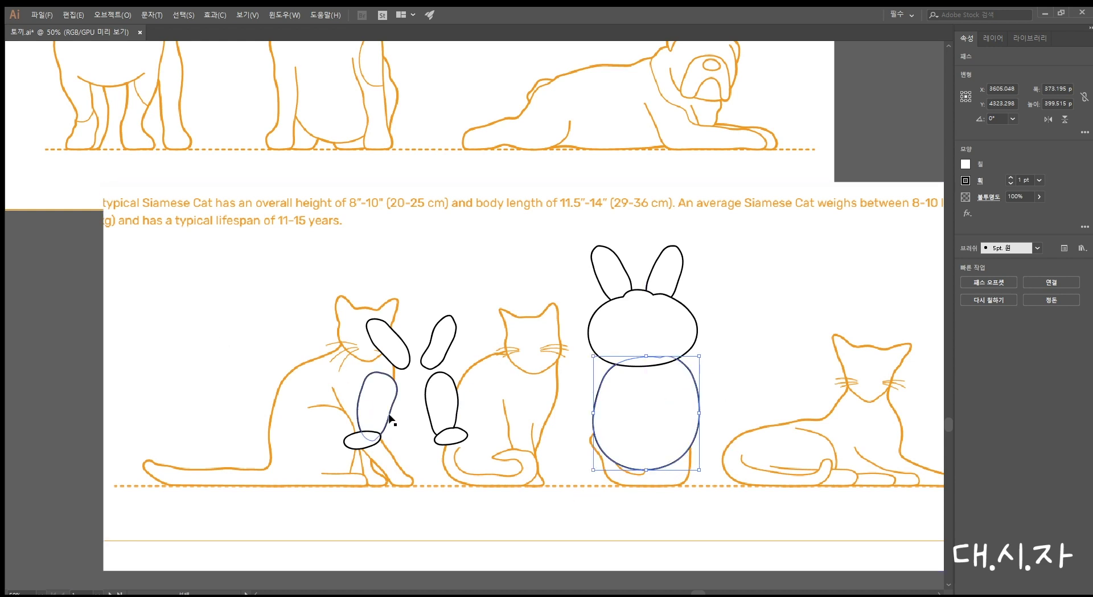
Copy the lying bunny's tail and paste it beside the back-view bunny
{"action": "left_click_drag", "start_coordinate": [270, 213], "coordinate": [909, 445]}
{"action": "left_click", "coordinate": [359, 266]}
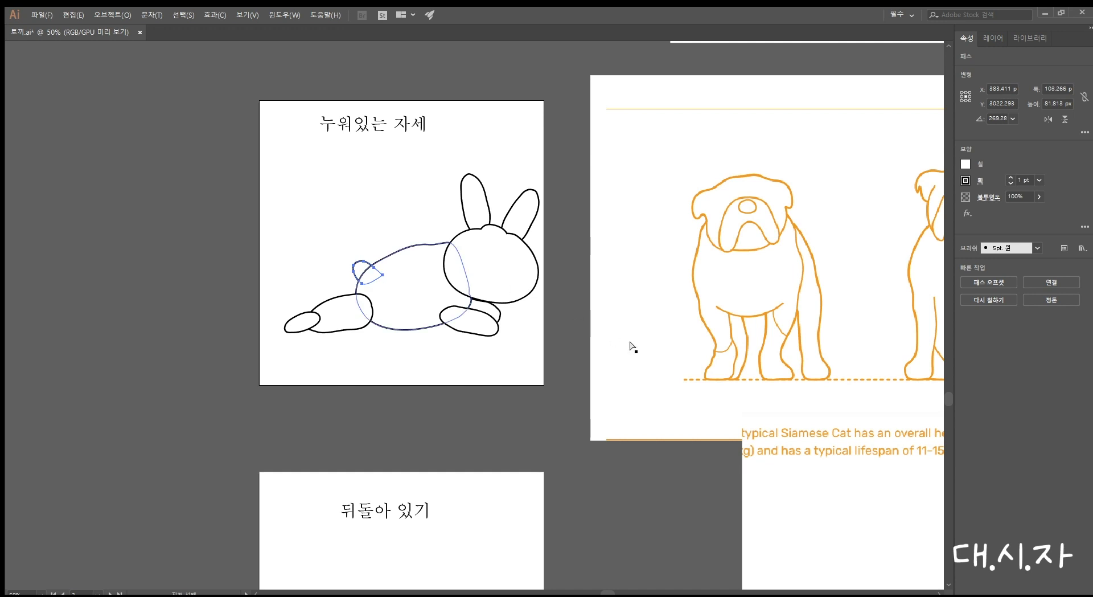
{"action": "left_click_drag", "start_coordinate": [727, 367], "coordinate": [340, 171]}
{"action": "key", "text": "ctrl+v"}
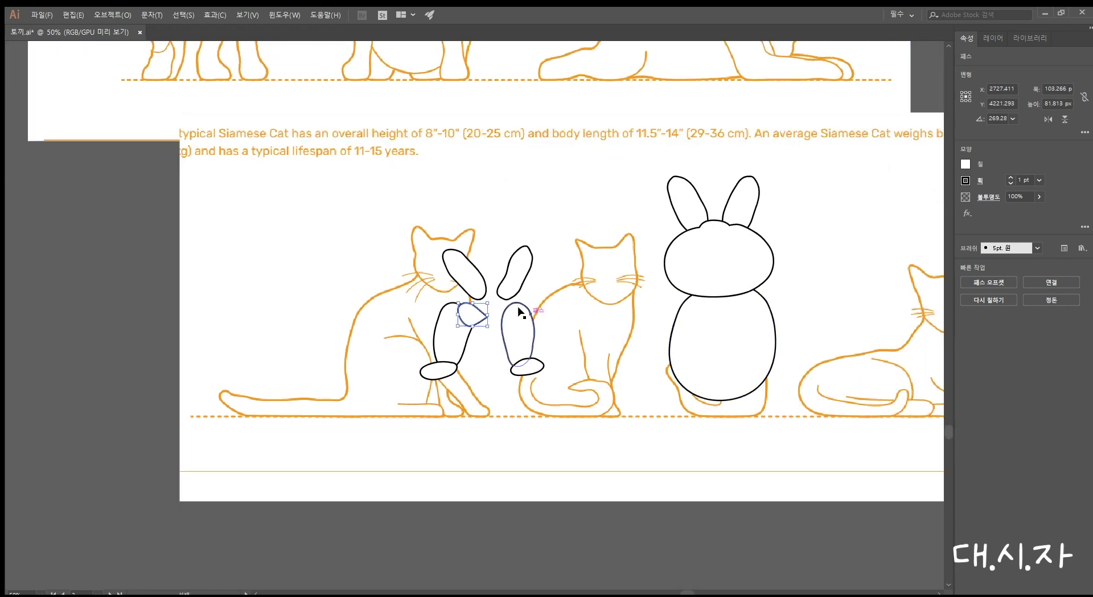
Set the back-view bunny shapes' fill to None
{"action": "left_click", "coordinate": [719, 259]}
{"action": "left_click", "coordinate": [721, 341], "text": "shift"}
{"action": "left_click", "coordinate": [19, 476]}
{"action": "left_click", "coordinate": [839, 344]}
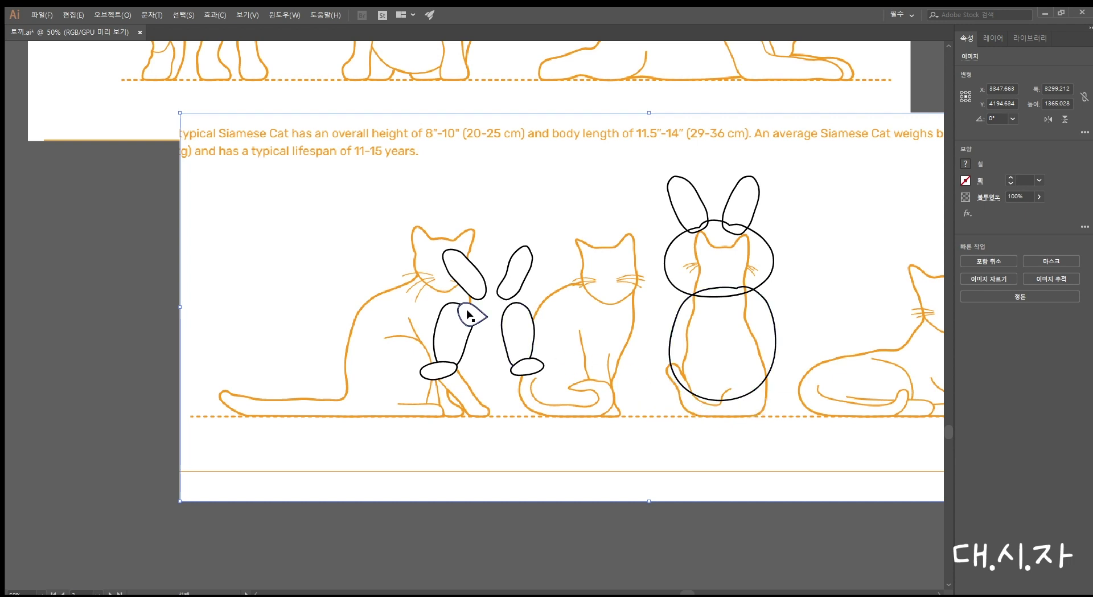
Place the tail on the lower back and rotate two arms along the body's sides
{"action": "left_click_drag", "start_coordinate": [479, 313], "coordinate": [726, 380]}
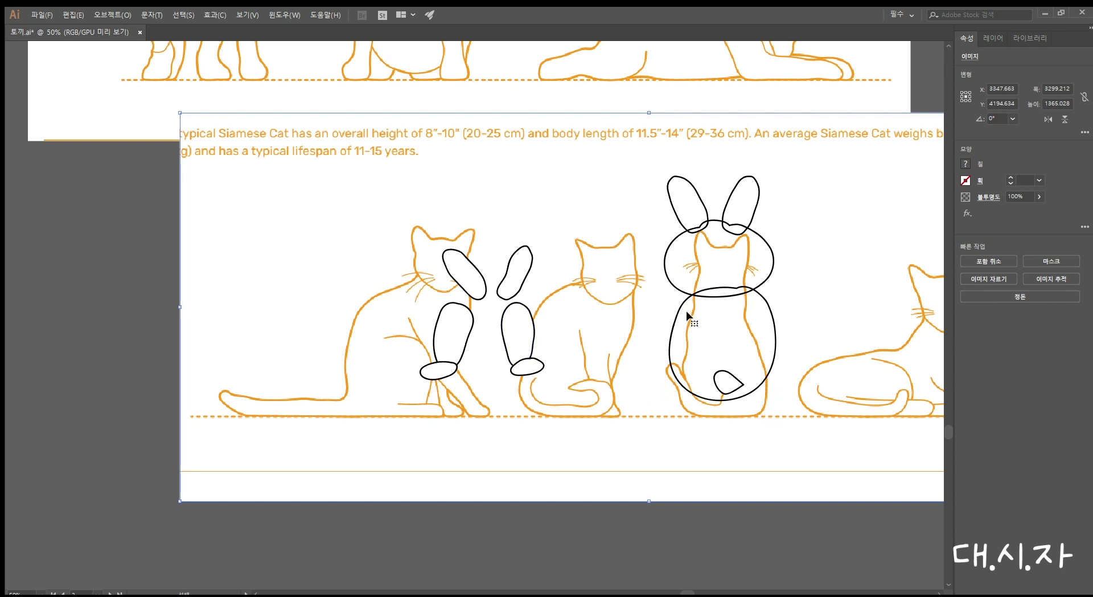
{"action": "left_click_drag", "start_coordinate": [471, 267], "coordinate": [734, 349]}
{"action": "mouse_move", "coordinate": [682, 322]}
{"action": "left_mouse_down"}
{"action": "mouse_move", "coordinate": [689, 330]}
{"action": "mouse_move", "coordinate": [696, 312]}
{"action": "mouse_move", "coordinate": [677, 324]}
{"action": "left_mouse_up"}
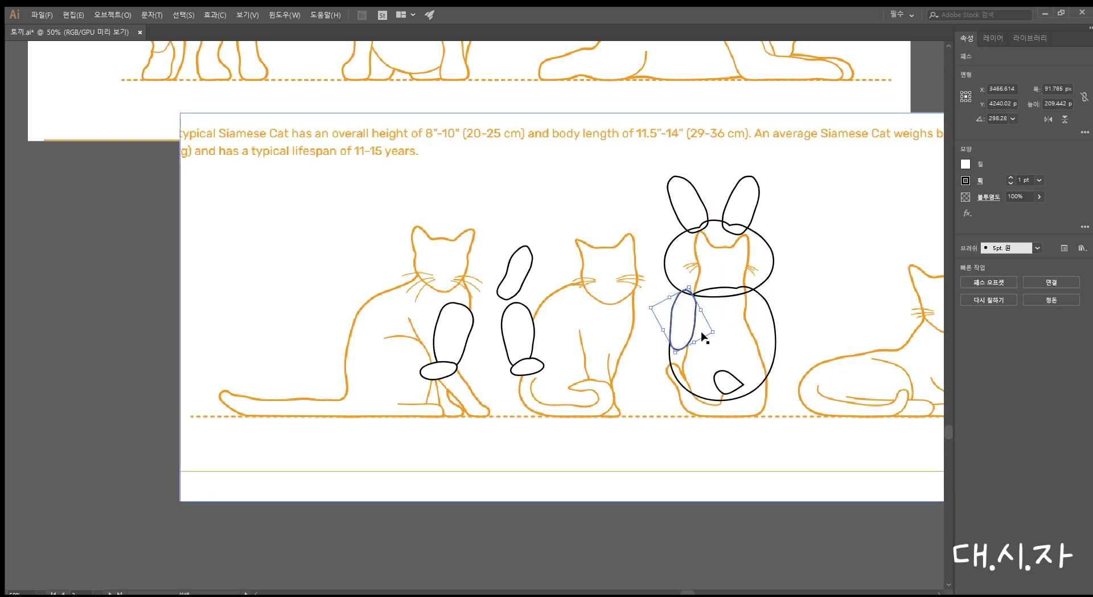
{"action": "left_click_drag", "start_coordinate": [504, 291], "coordinate": [741, 331]}
{"action": "left_click_drag", "start_coordinate": [778, 284], "coordinate": [771, 275]}
{"action": "left_click_drag", "start_coordinate": [764, 312], "coordinate": [771, 316]}
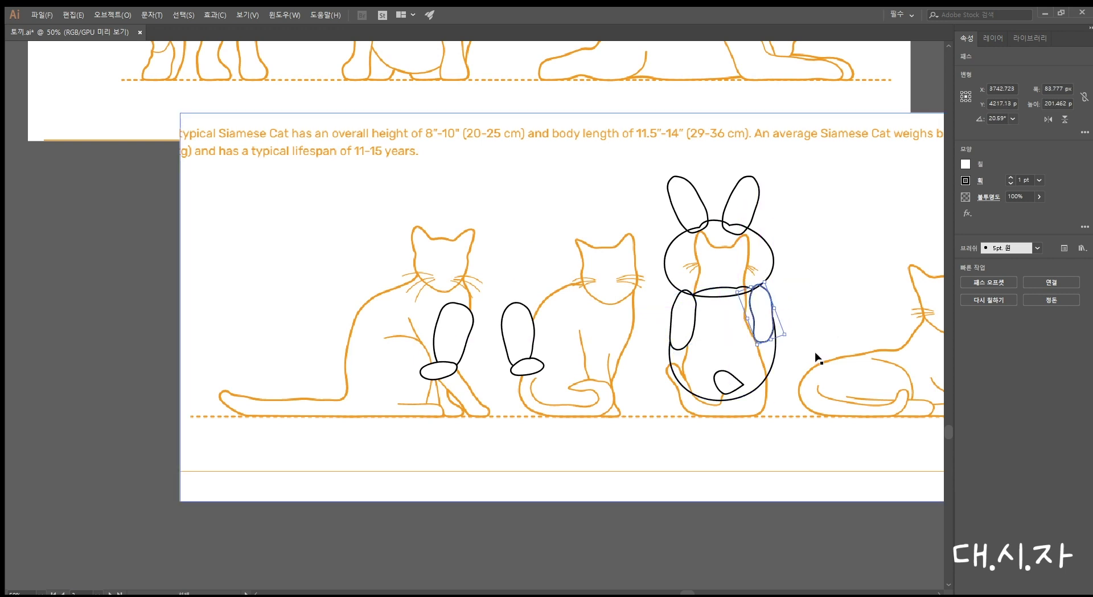
{"action": "left_click", "coordinate": [551, 504]}
Delete the leftover arm and foot, then move the back-view bunny onto the 뒤돌아 있기 artboard
{"action": "left_click_drag", "start_coordinate": [540, 372], "coordinate": [517, 350]}
{"action": "left_click", "coordinate": [464, 333]}
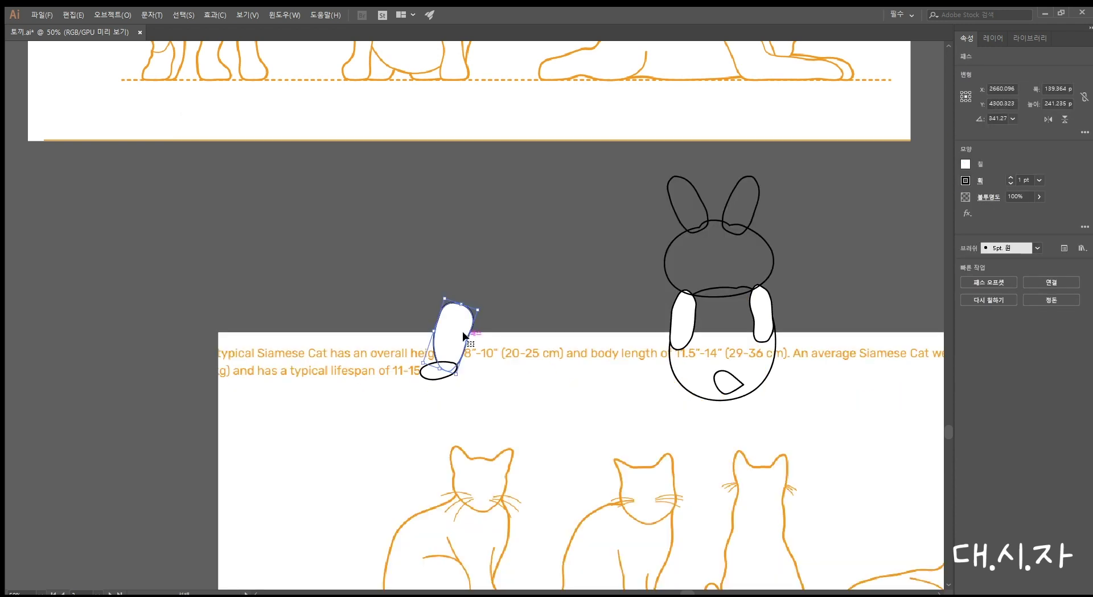
{"action": "key", "text": "Delete"}
{"action": "left_click", "coordinate": [441, 361]}
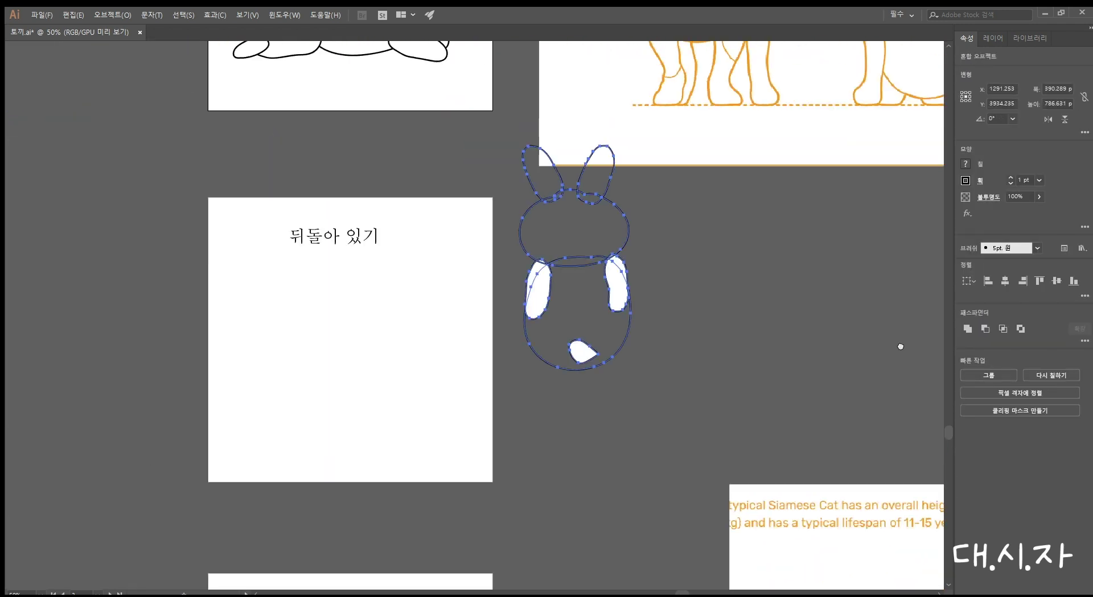
{"action": "left_click_drag", "start_coordinate": [900, 346], "coordinate": [1001, 323]}
{"action": "left_click_drag", "start_coordinate": [693, 237], "coordinate": [465, 327]}
Ungroup the head and ears, undoing an accidental black fill on the right ear
{"action": "key", "text": "ctrl+plus"}
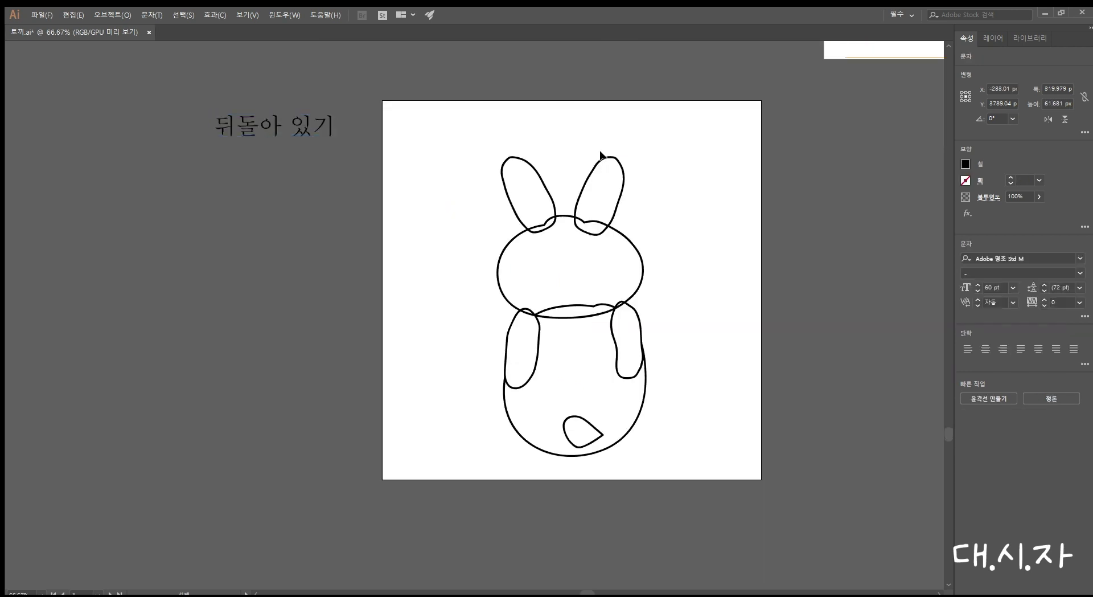
{"action": "left_click", "coordinate": [599, 158]}
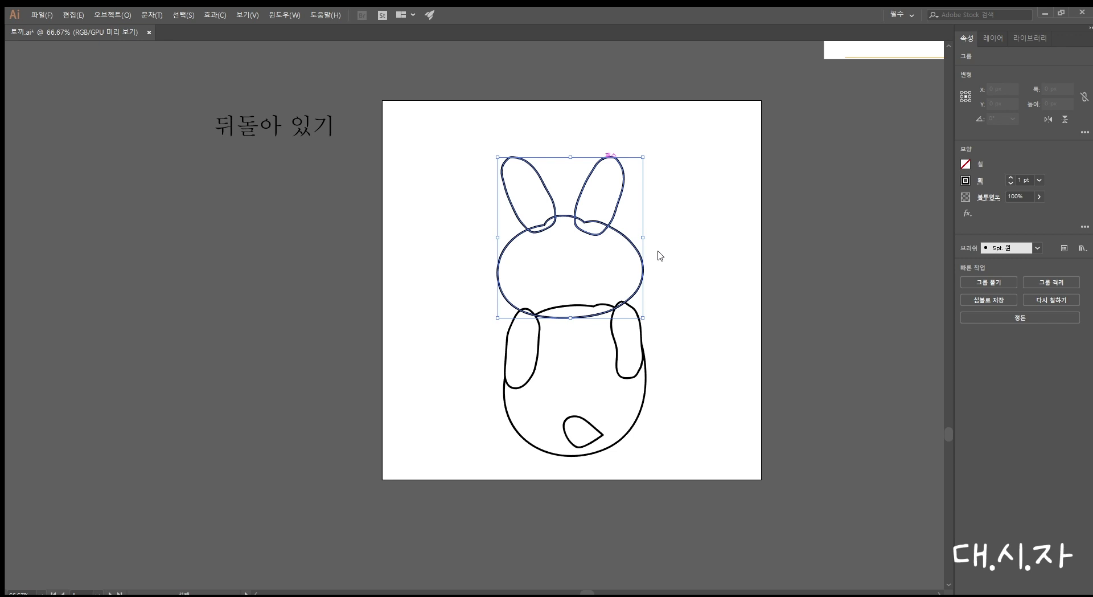
{"action": "key", "text": "ctrl+shift+g"}
{"action": "left_click", "coordinate": [678, 240]}
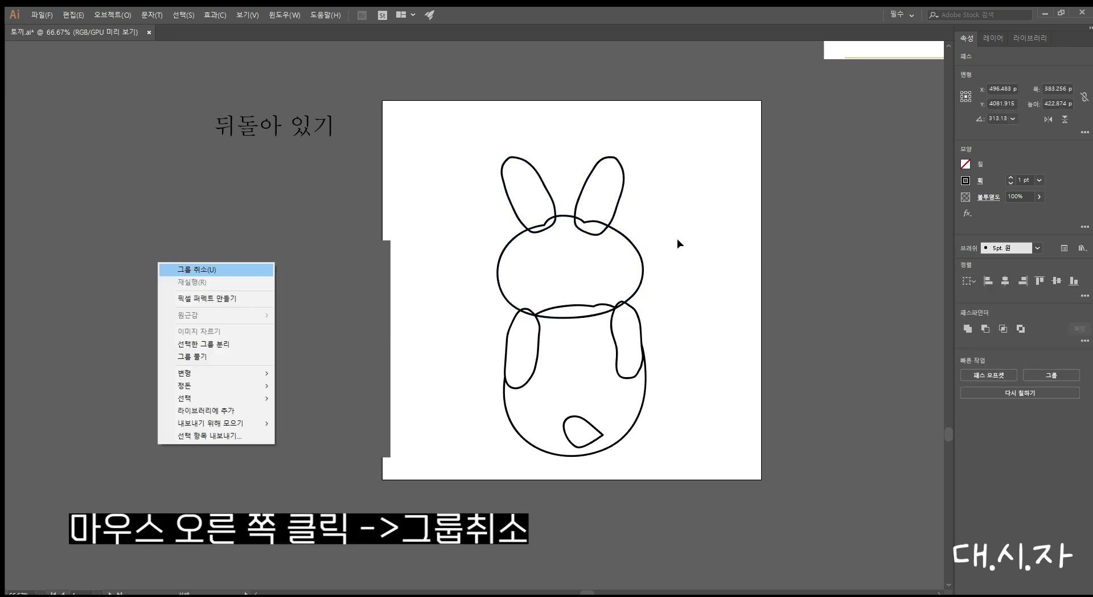
{"action": "left_click", "coordinate": [623, 178]}
{"action": "left_click", "coordinate": [5, 472]}
{"action": "key", "text": "ctrl+z"}
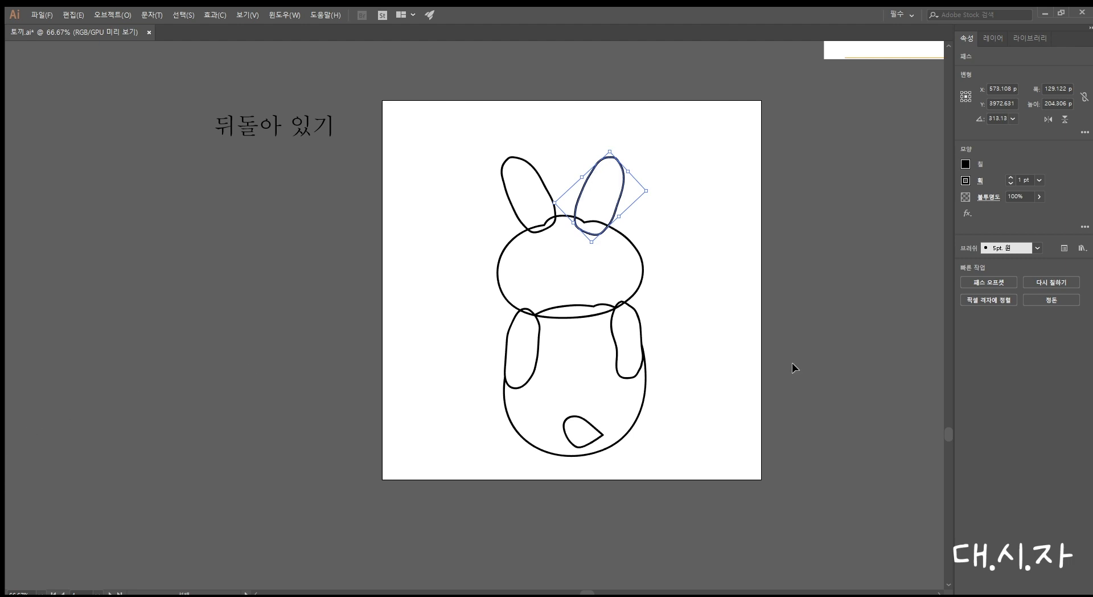
{"action": "left_click", "coordinate": [793, 368]}
{"action": "left_click", "coordinate": [527, 167]}
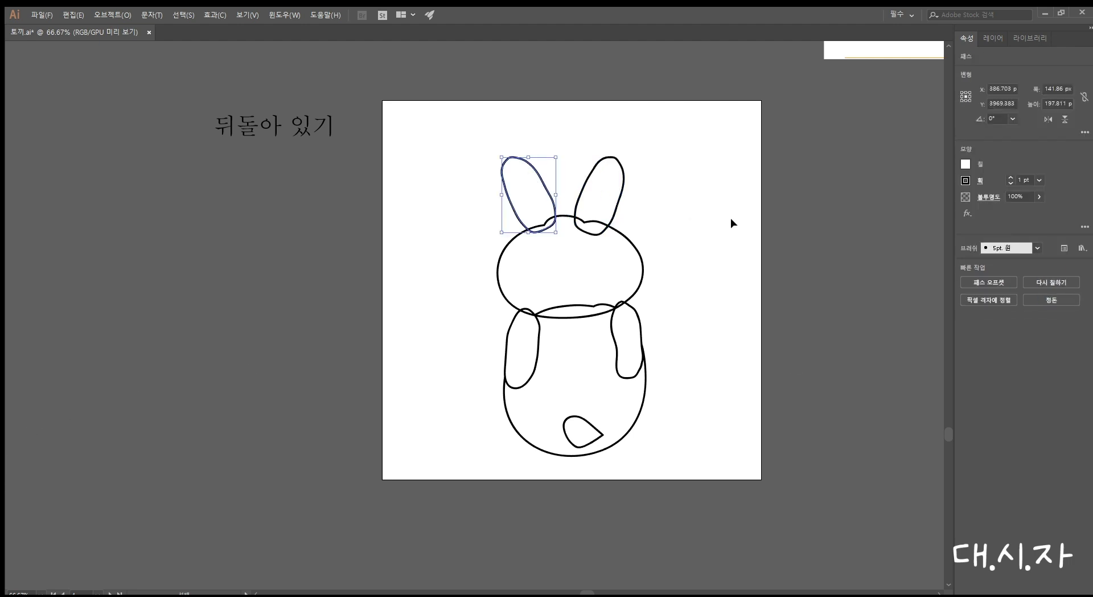
{"action": "left_click", "coordinate": [646, 238]}
Fill the head opaque white and select both ears
{"action": "left_click", "coordinate": [634, 250]}
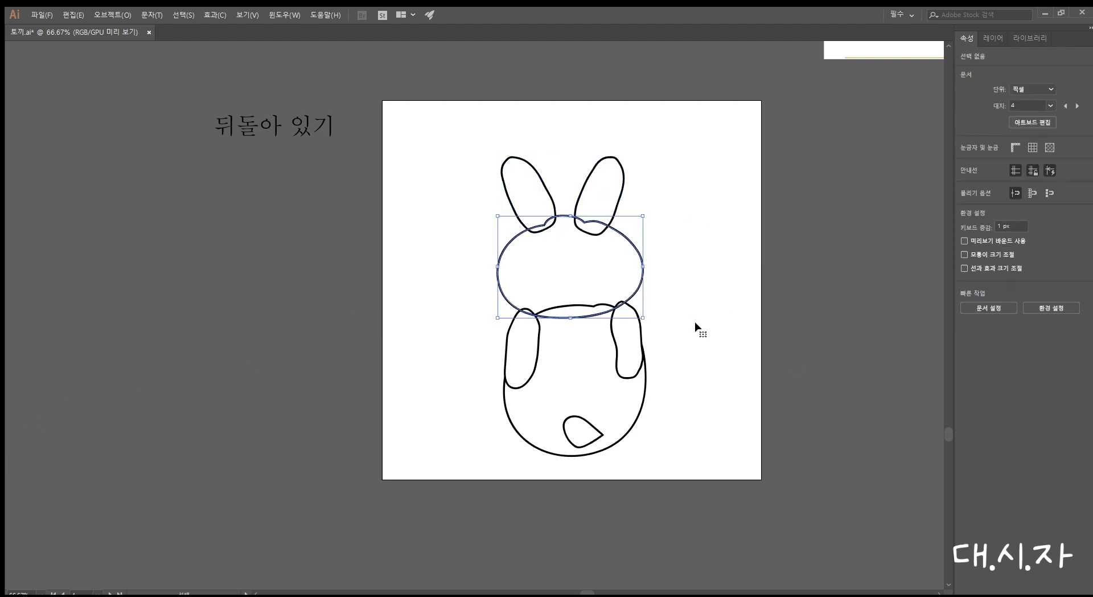
{"action": "key", "text": "comma"}
{"action": "left_click", "coordinate": [576, 354]}
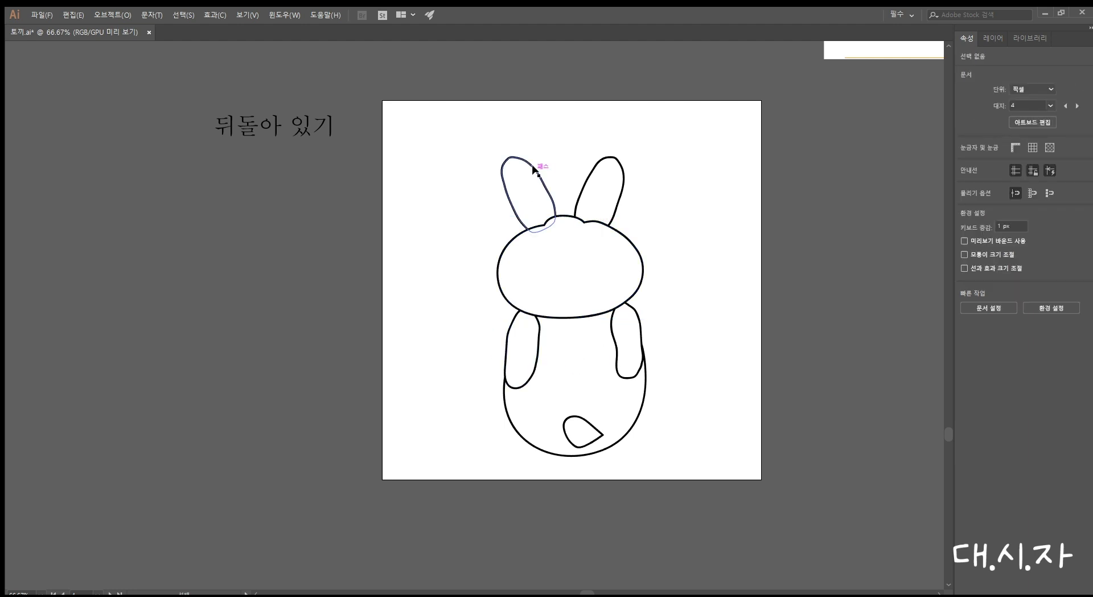
{"action": "left_click", "coordinate": [549, 191]}
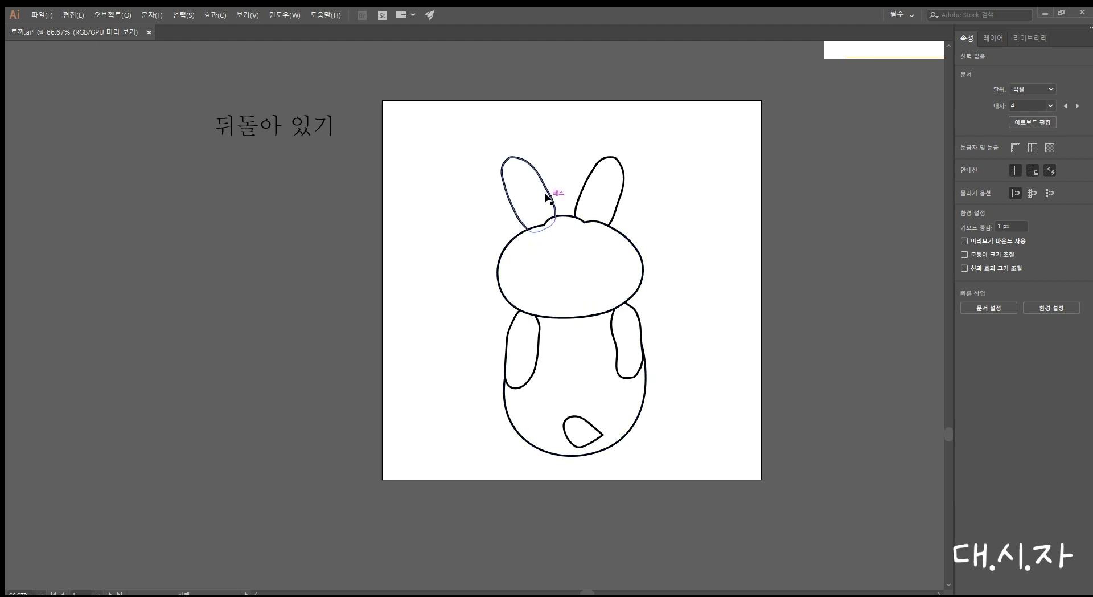
{"action": "left_click", "coordinate": [588, 181], "text": "shift"}
Send both ears behind the head and both arms behind the body
{"action": "right_click", "coordinate": [669, 377]}
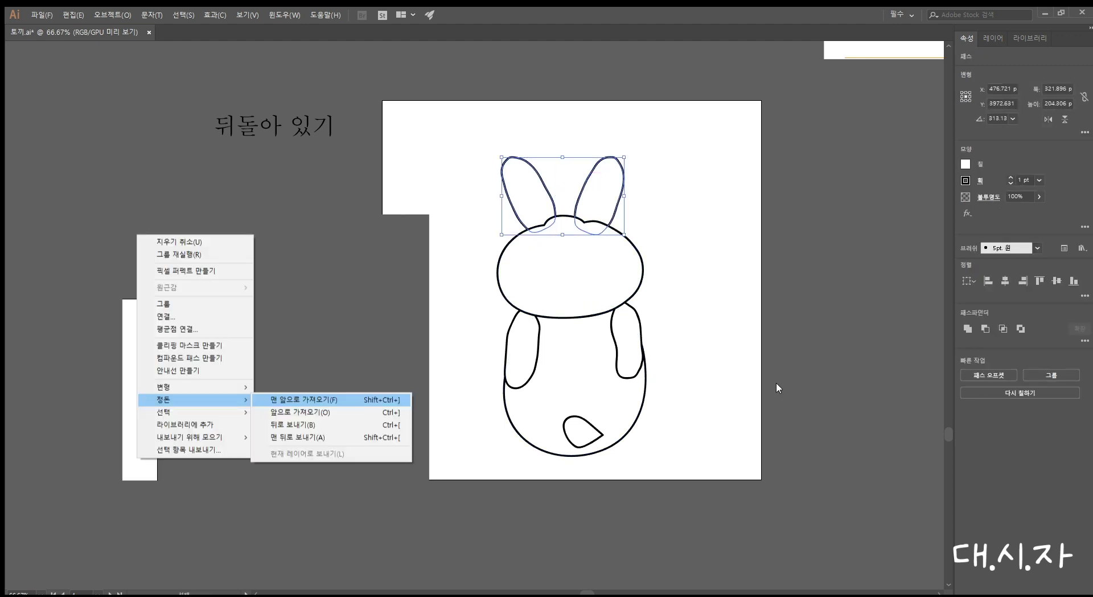
{"action": "left_click", "coordinate": [797, 308]}
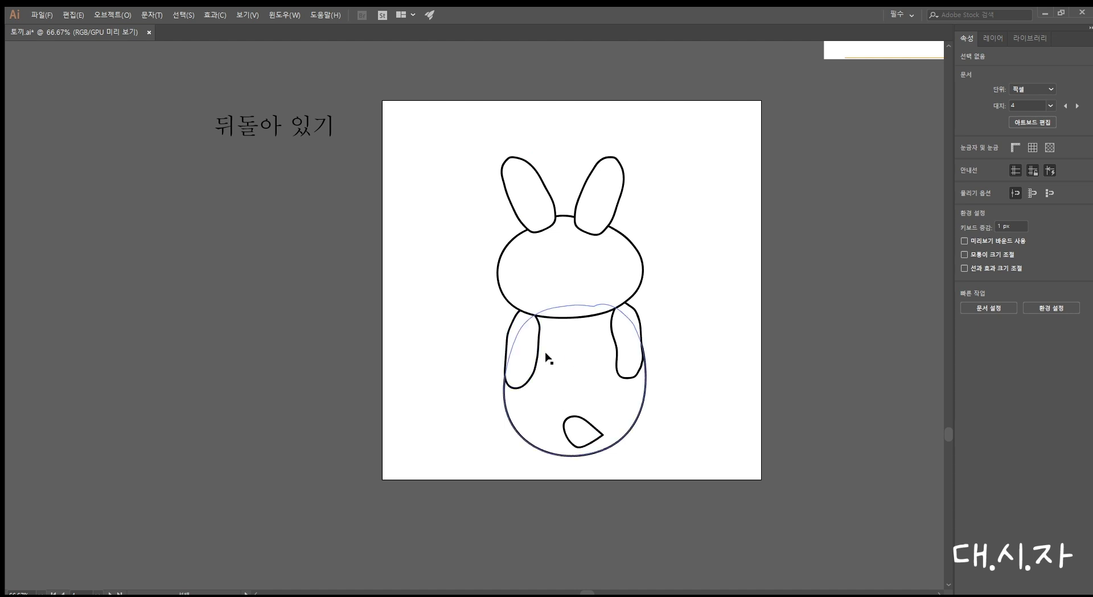
{"action": "left_click", "coordinate": [517, 334]}
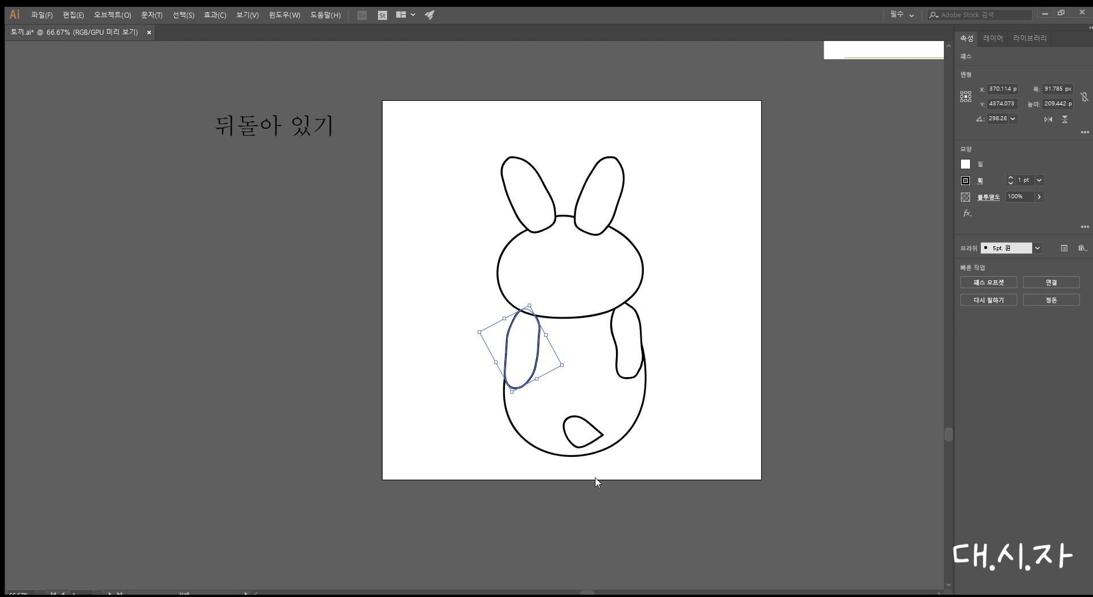
{"action": "key", "text": "ctrl+shift+bracketleft"}
{"action": "left_click", "coordinate": [702, 392]}
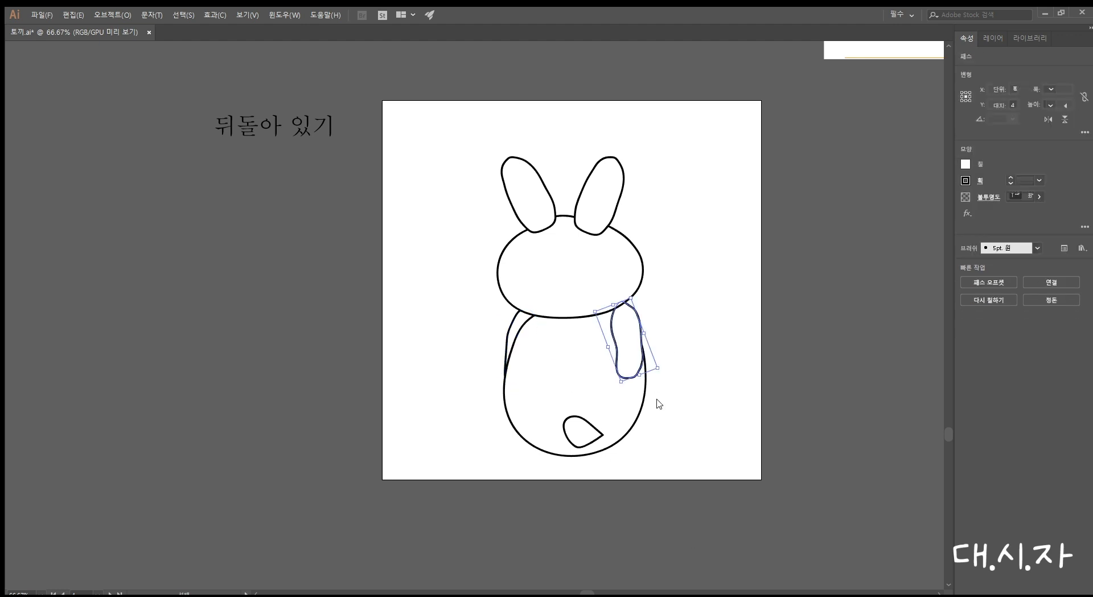
{"action": "key", "text": "ctrl+shift+bracketleft"}
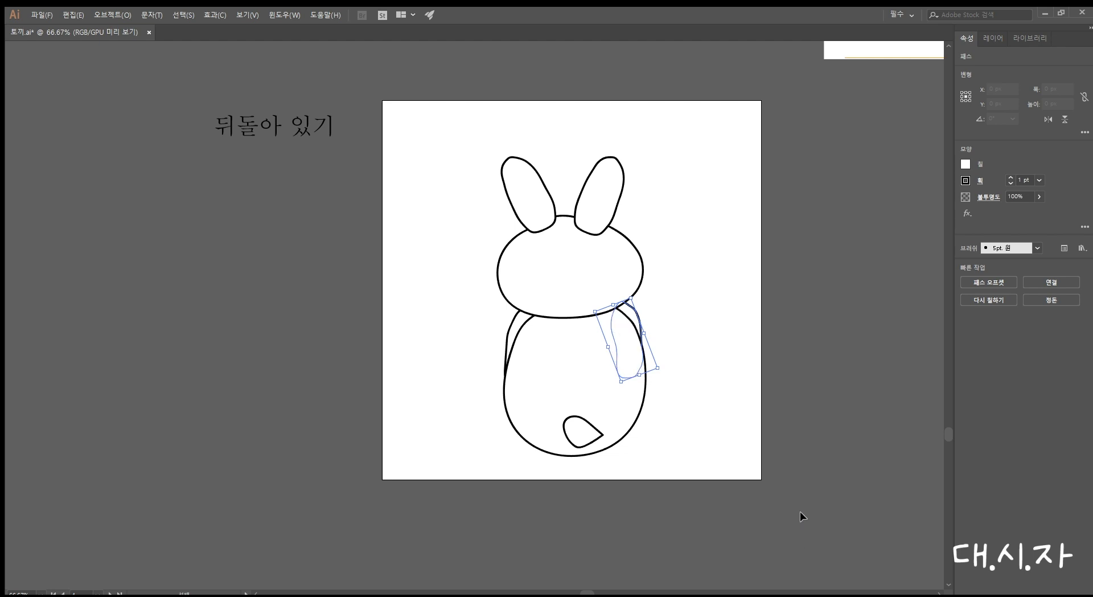
{"action": "left_click", "coordinate": [826, 487]}
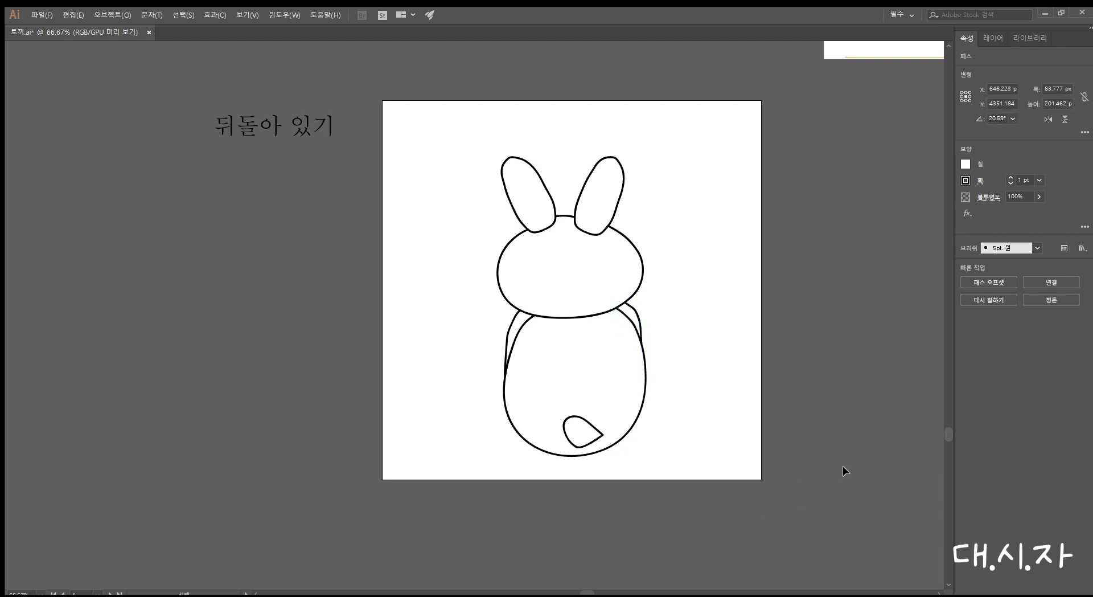
Swing the left and right arms outward to new angles against the body
{"action": "left_click", "coordinate": [514, 316]}
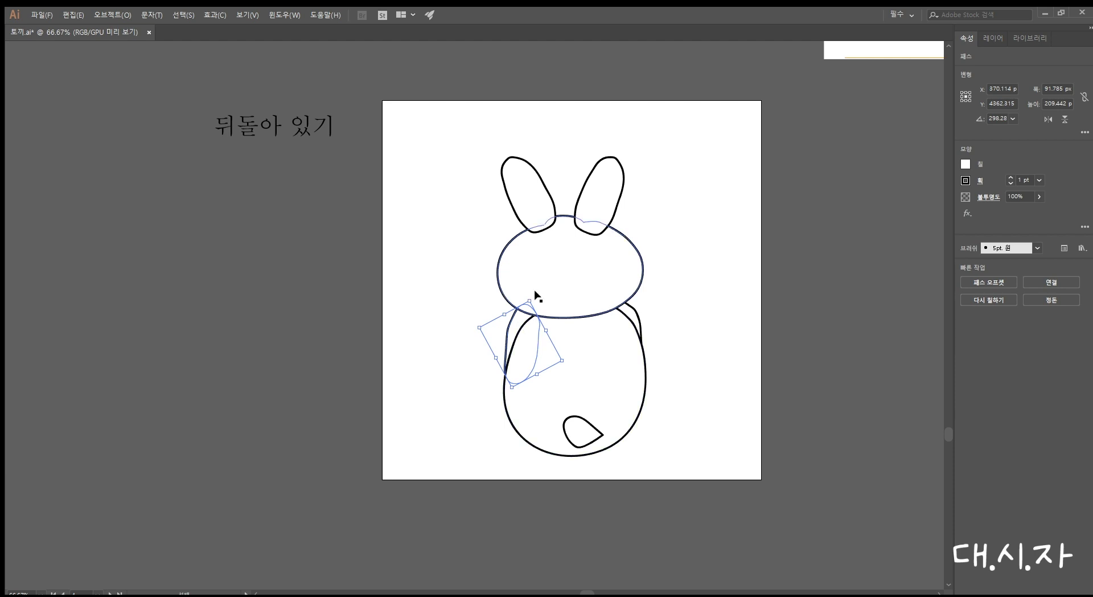
{"action": "left_click_drag", "start_coordinate": [534, 294], "coordinate": [481, 358]}
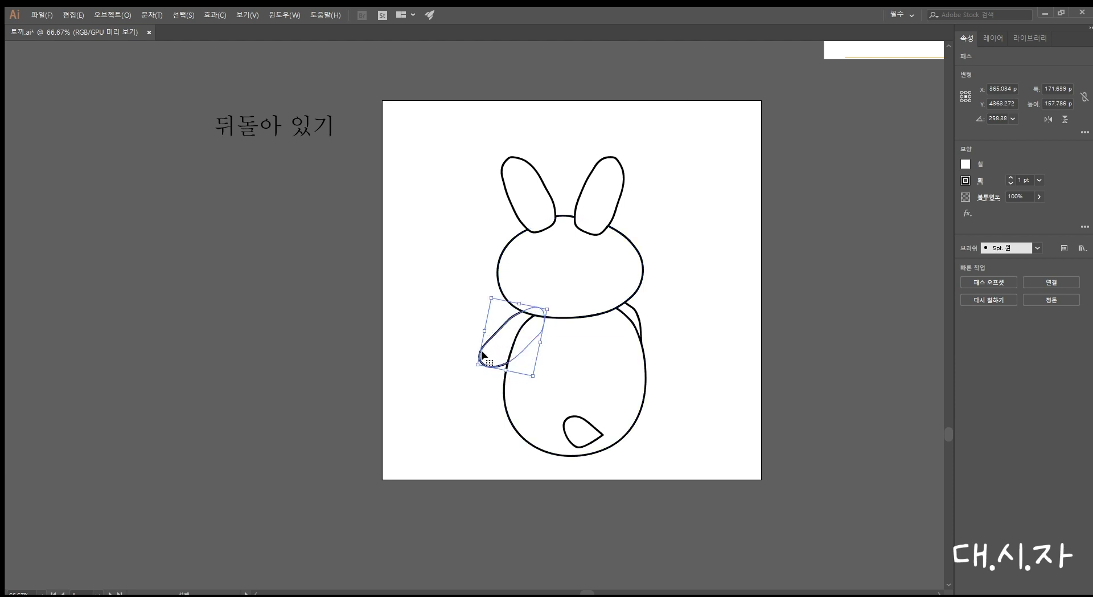
{"action": "left_click", "coordinate": [634, 314]}
{"action": "left_click_drag", "start_coordinate": [638, 289], "coordinate": [603, 289]}
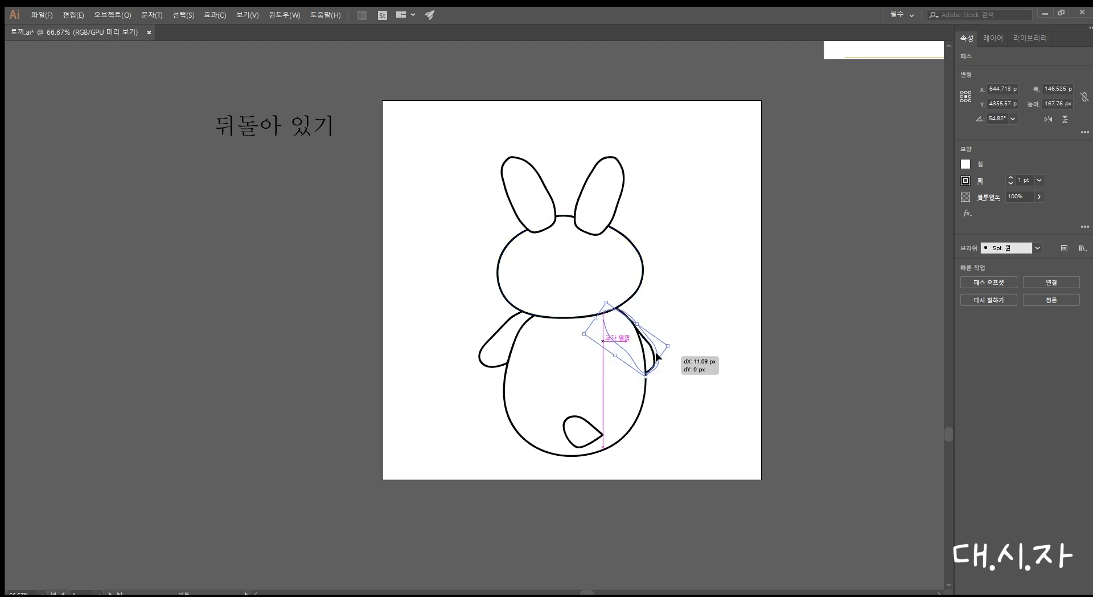
{"action": "left_click_drag", "start_coordinate": [658, 349], "coordinate": [662, 345]}
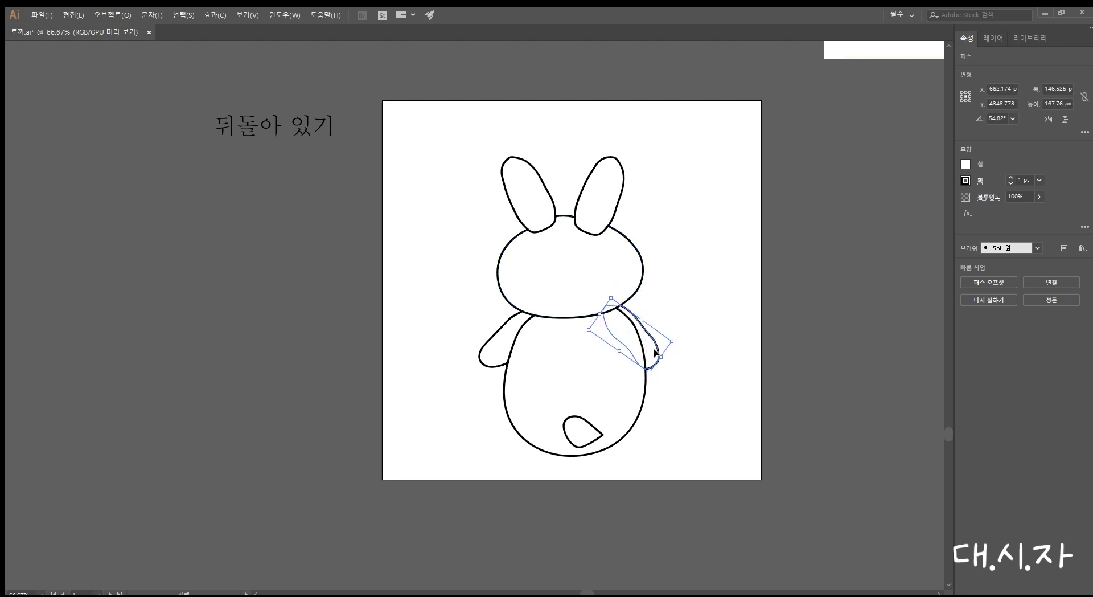
{"action": "left_click", "coordinate": [826, 437]}
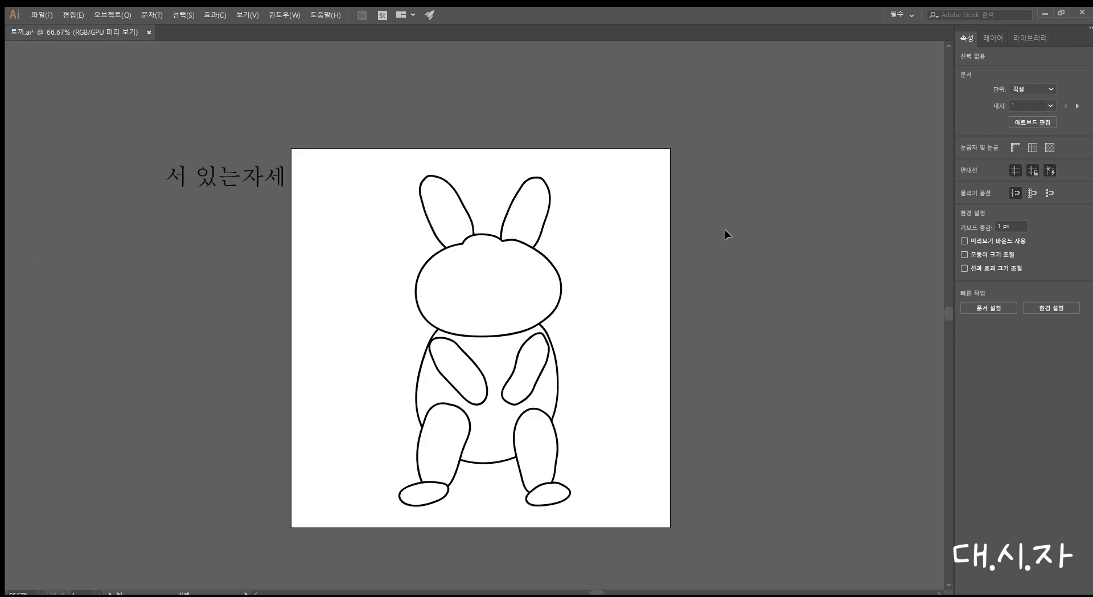
Zoom in on the standing rabbit and place a smaller copy of the left ear inside it
{"action": "left_click", "coordinate": [452, 192]}
{"action": "scroll", "coordinate": [542, 332], "scroll_direction": "down", "scroll_amount": 3}
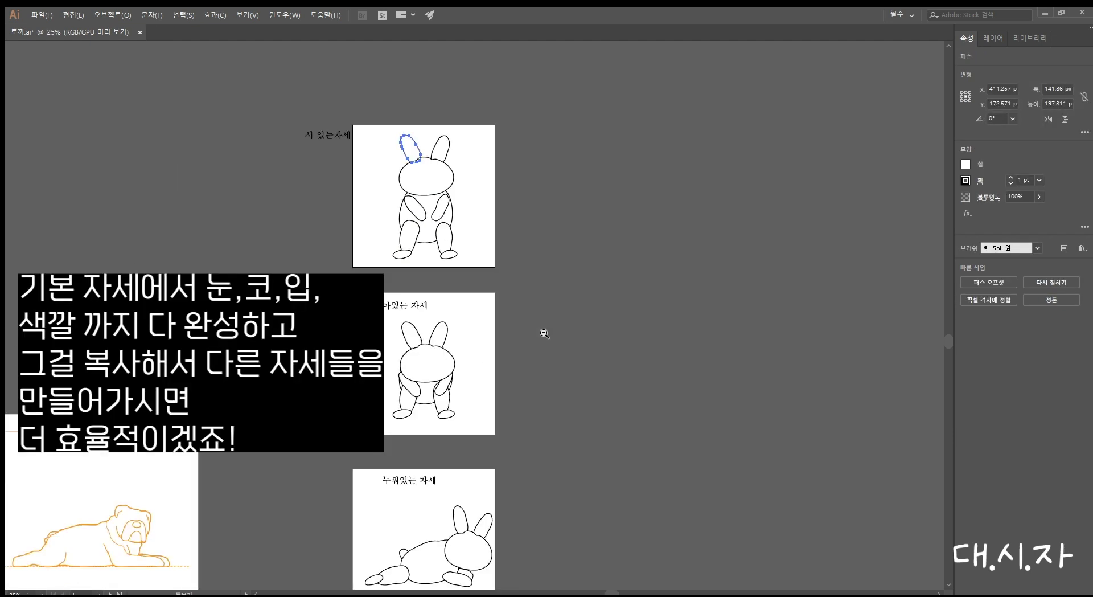
{"action": "left_click_drag", "start_coordinate": [563, 326], "coordinate": [616, 209]}
{"action": "scroll", "coordinate": [617, 209], "scroll_direction": "up", "scroll_amount": 2}
{"action": "left_click", "coordinate": [622, 241]}
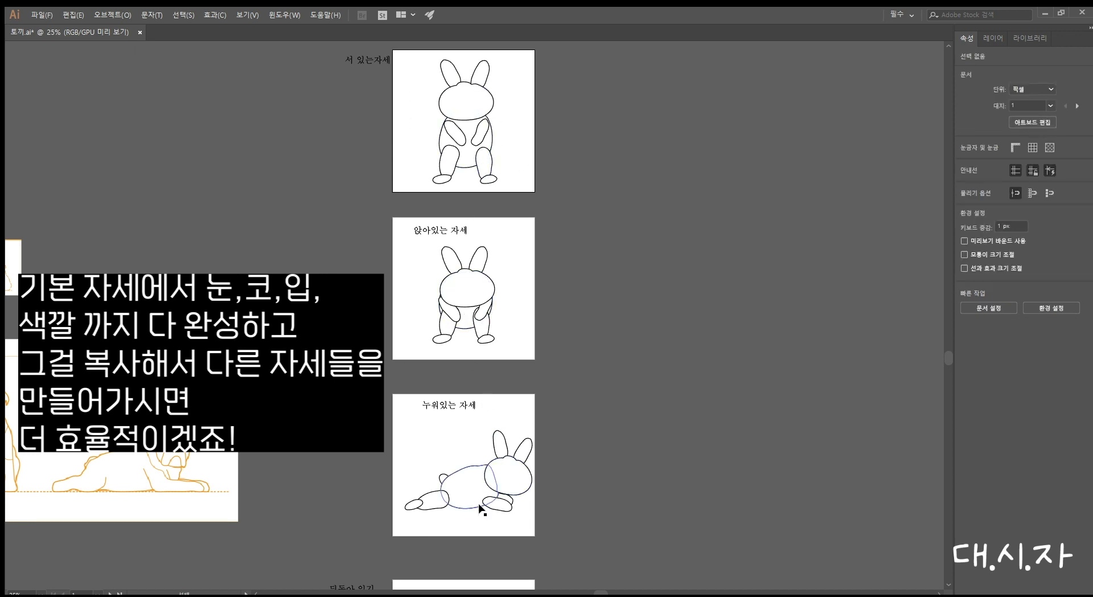
{"action": "key", "text": "ctrl+1"}
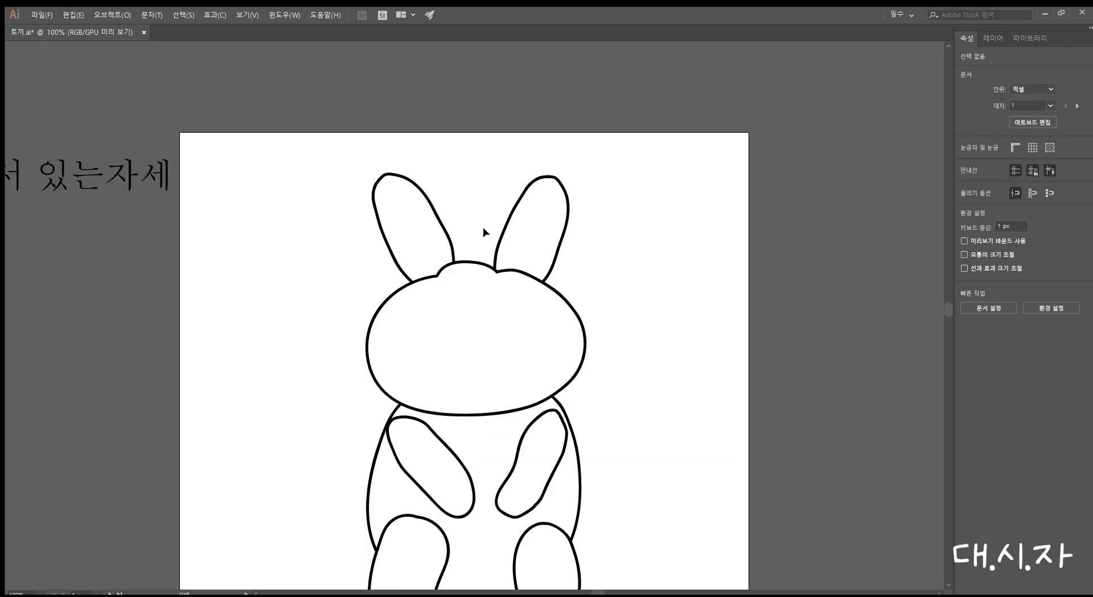
{"action": "left_click", "coordinate": [436, 217]}
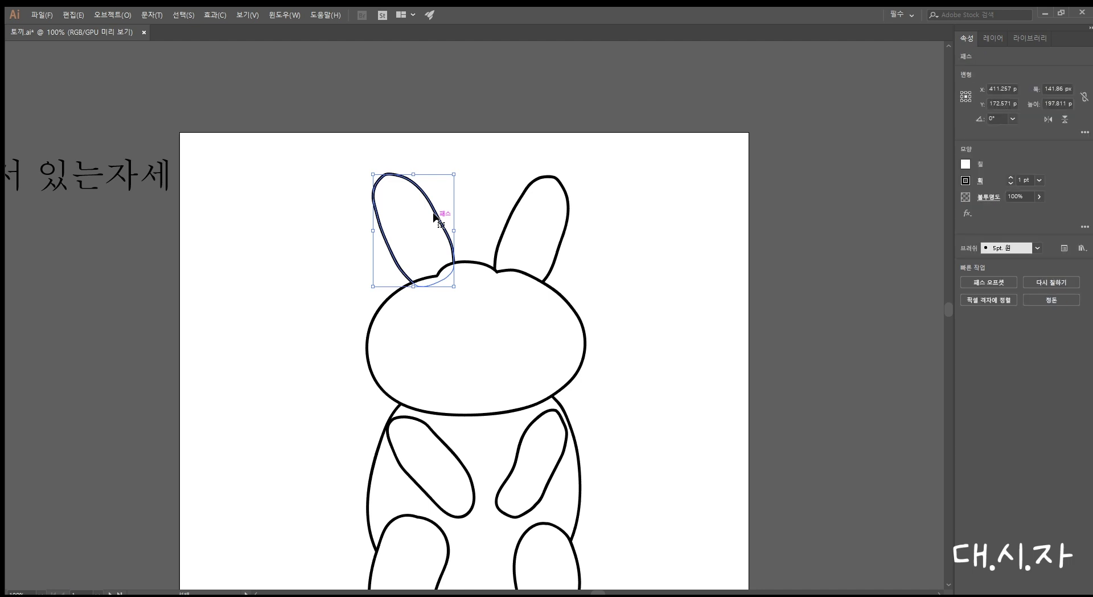
{"action": "key", "text": "ctrl+c"}
{"action": "key", "text": "ctrl+v"}
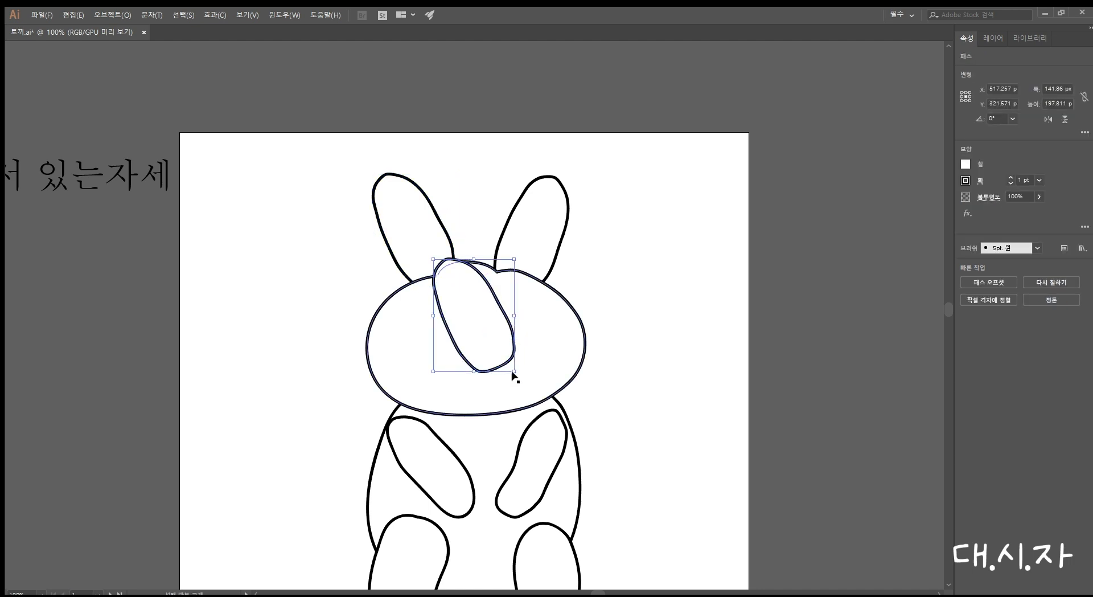
{"action": "left_click_drag", "start_coordinate": [516, 371], "coordinate": [481, 323]}
{"action": "left_click_drag", "start_coordinate": [465, 279], "coordinate": [422, 224]}
{"action": "left_click", "coordinate": [691, 261]}
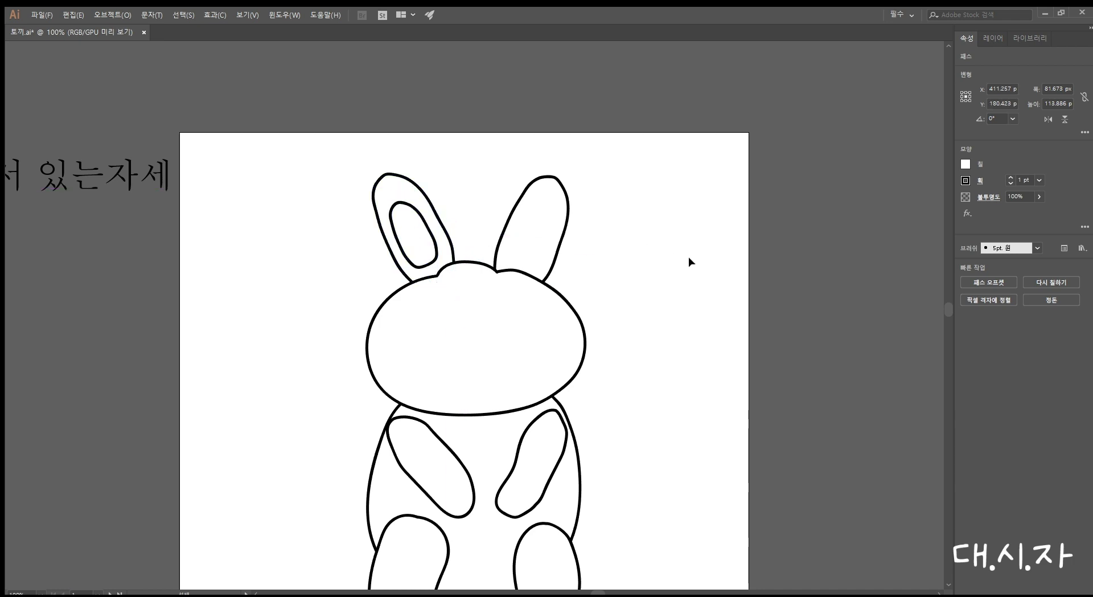
Add a narrower copy inside the right ear and fill both inner ears pink
{"action": "left_click", "coordinate": [555, 230]}
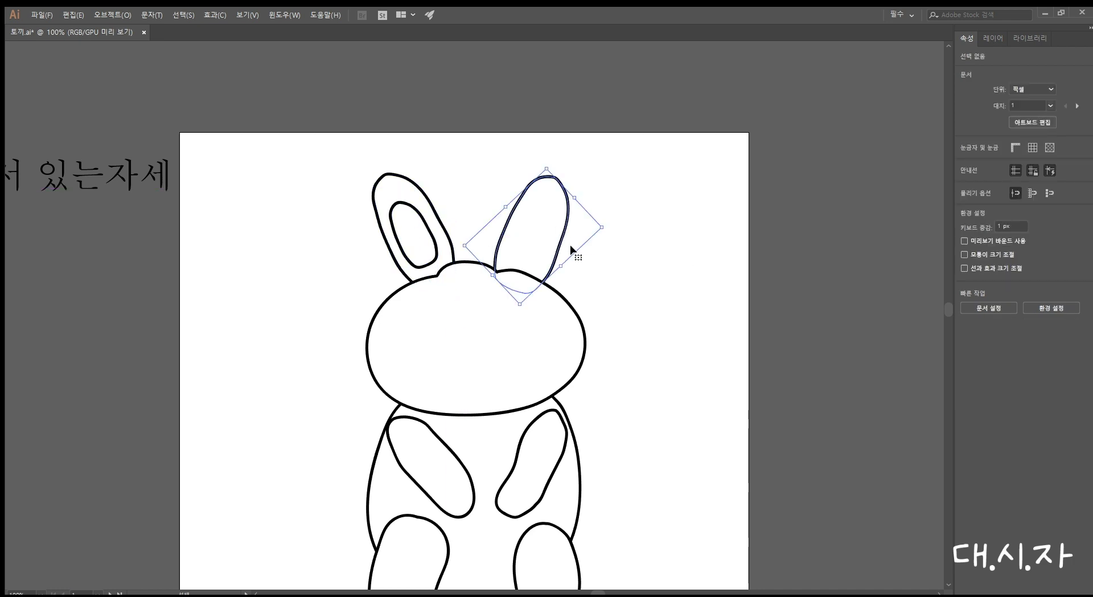
{"action": "key", "text": "ctrl+c"}
{"action": "key", "text": "ctrl+v"}
{"action": "left_click_drag", "start_coordinate": [544, 308], "coordinate": [551, 226]}
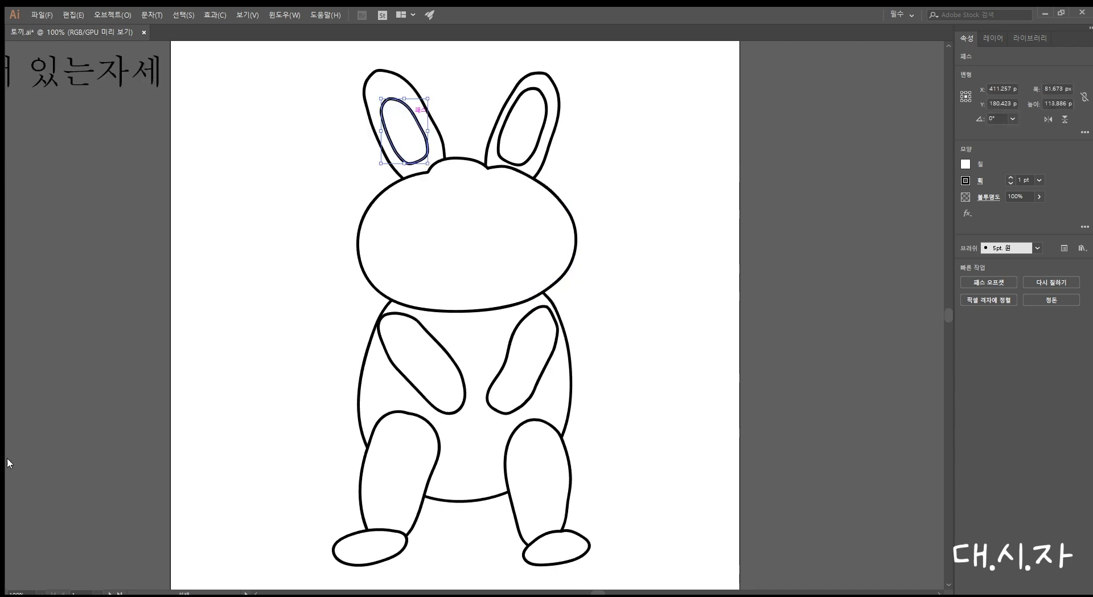
{"action": "left_click", "coordinate": [576, 168]}
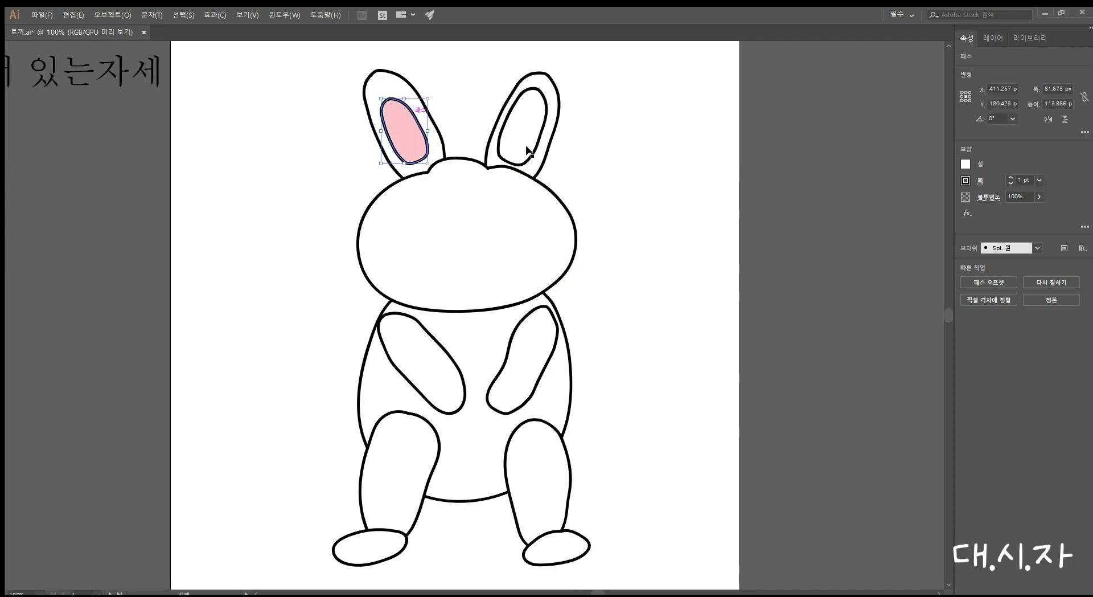
{"action": "left_click", "coordinate": [528, 151]}
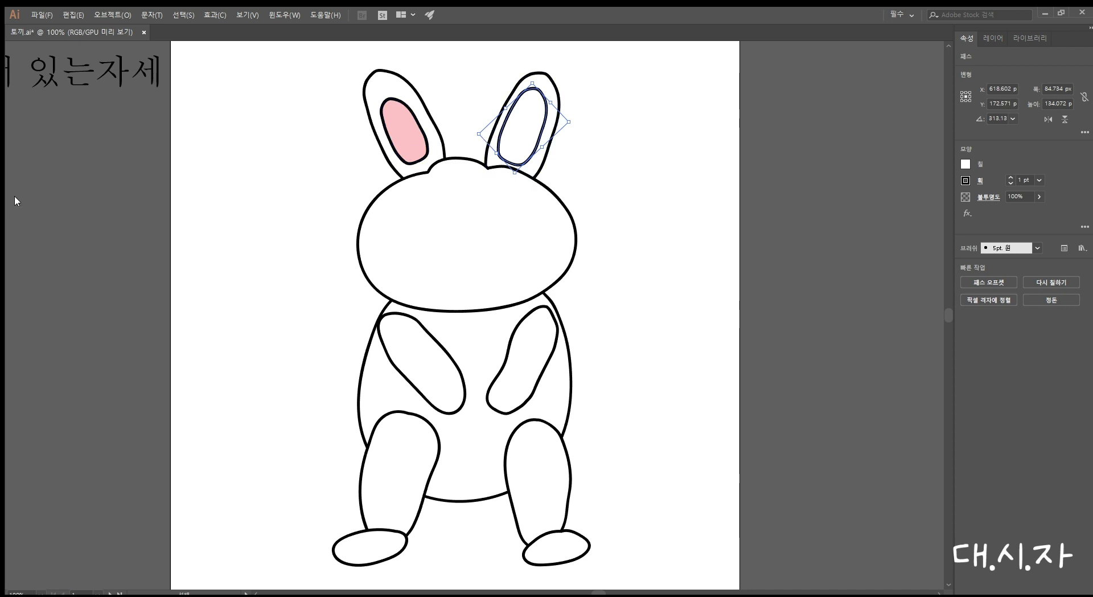
{"action": "mouse_move", "coordinate": [15, 328]}
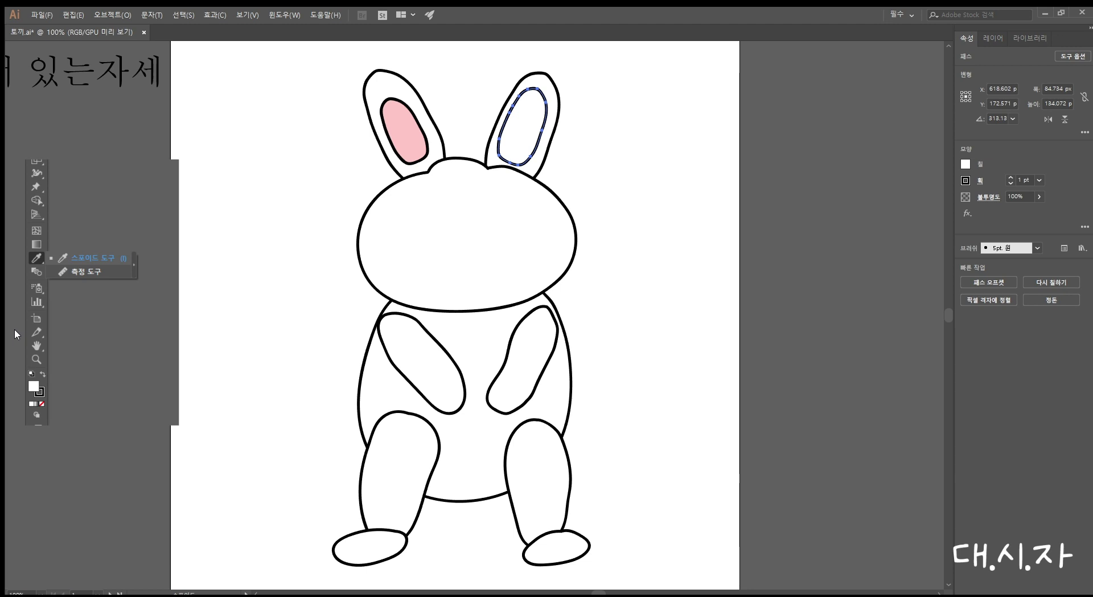
{"action": "left_click", "coordinate": [404, 134]}
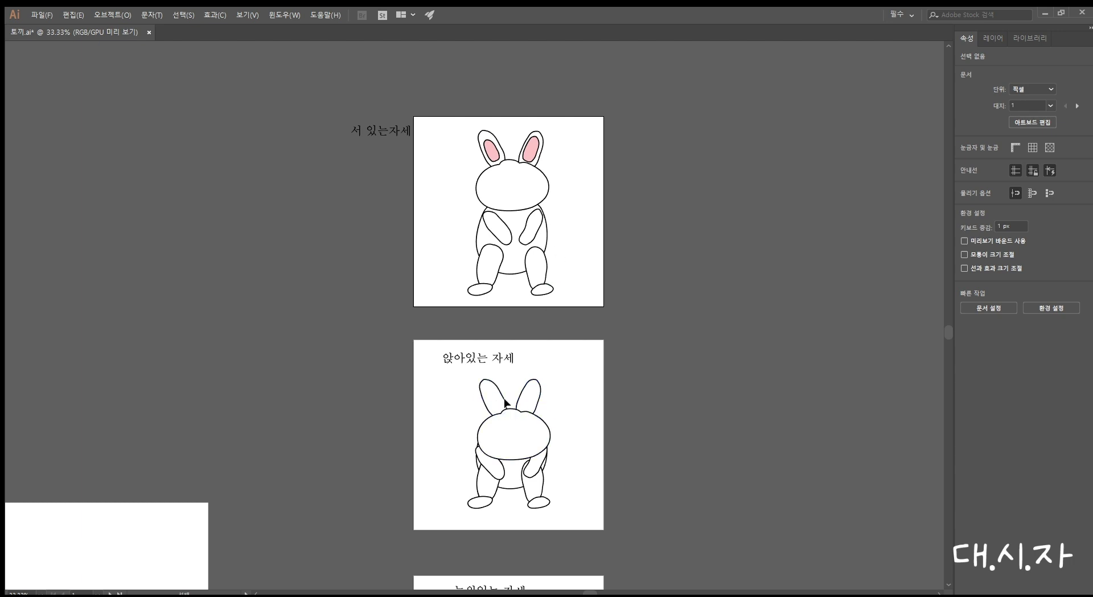
Pan across the pose artboards to the lying rabbit and zoom in to review the finished rabbits
{"action": "left_click_drag", "start_coordinate": [563, 442], "coordinate": [613, 466]}
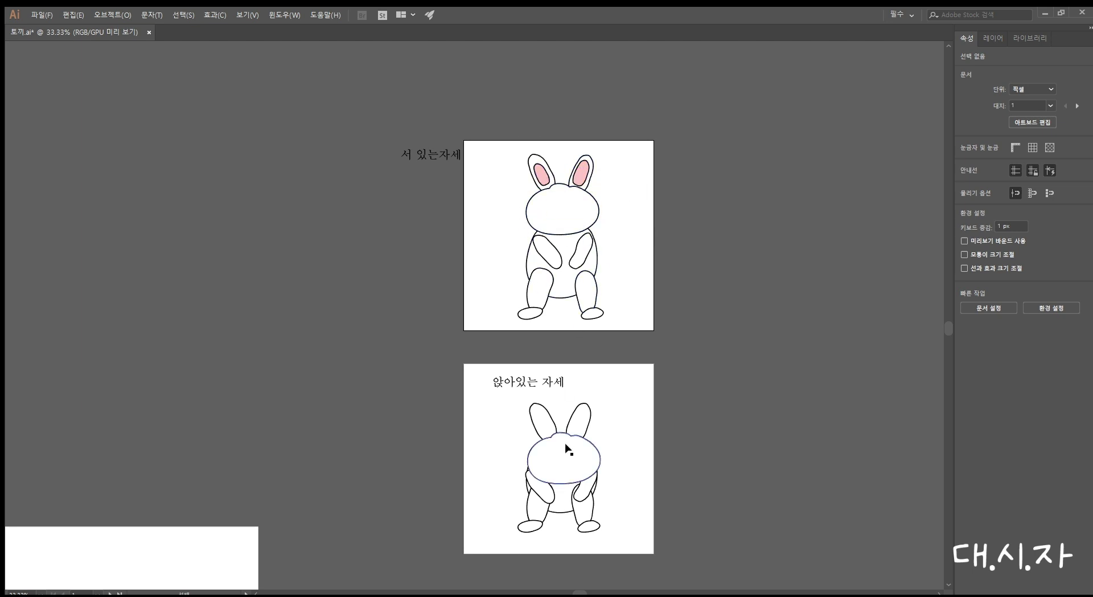
{"action": "left_click_drag", "start_coordinate": [649, 488], "coordinate": [629, 206]}
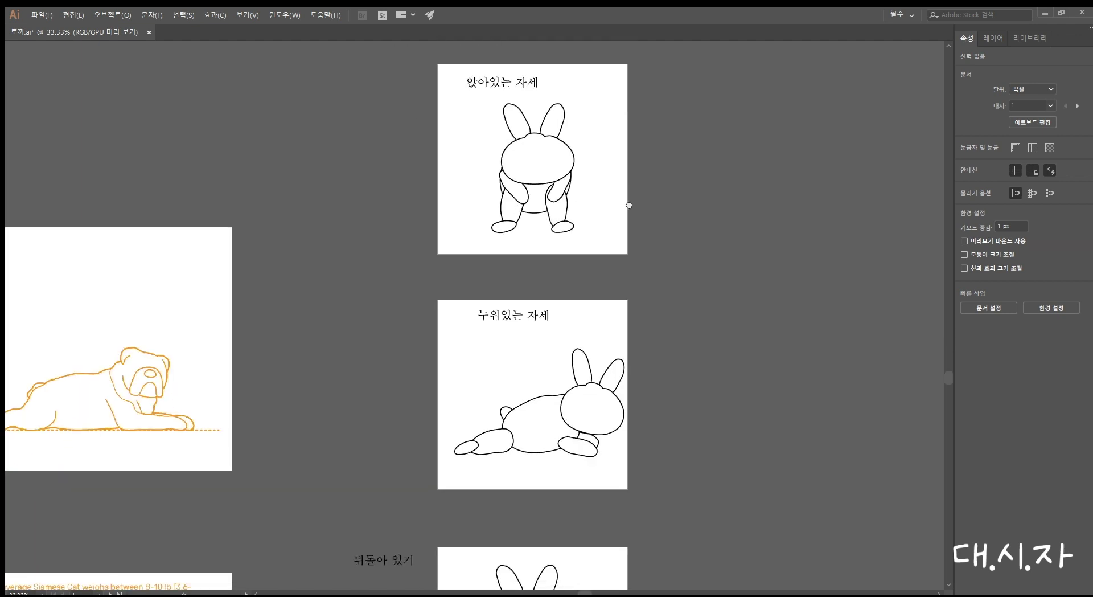
{"action": "left_click_drag", "start_coordinate": [632, 161], "coordinate": [617, 339]}
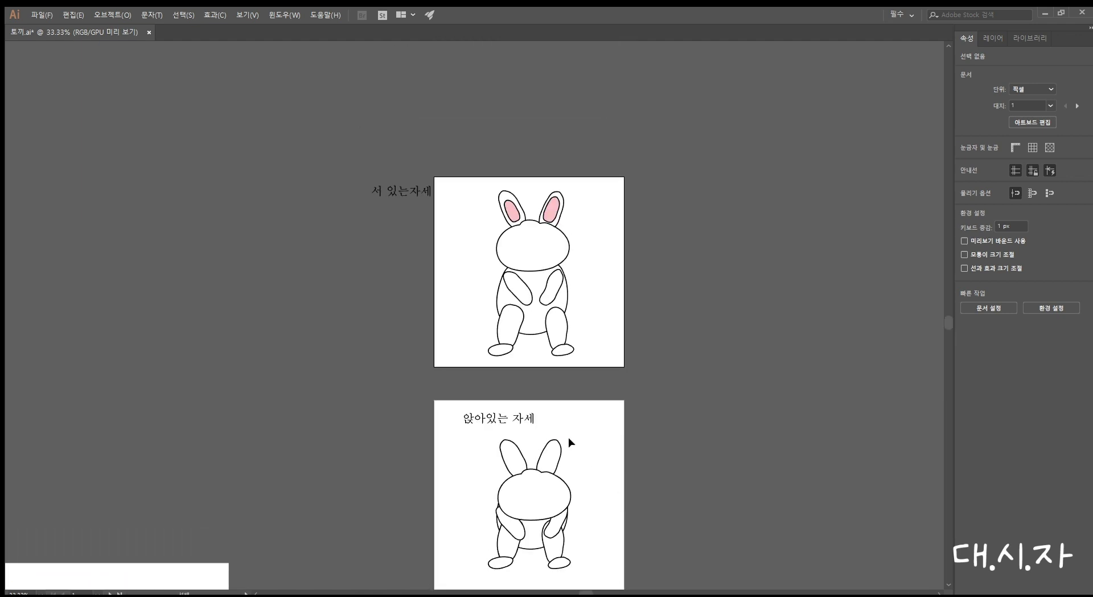
{"action": "key", "text": "ctrl+plus"}
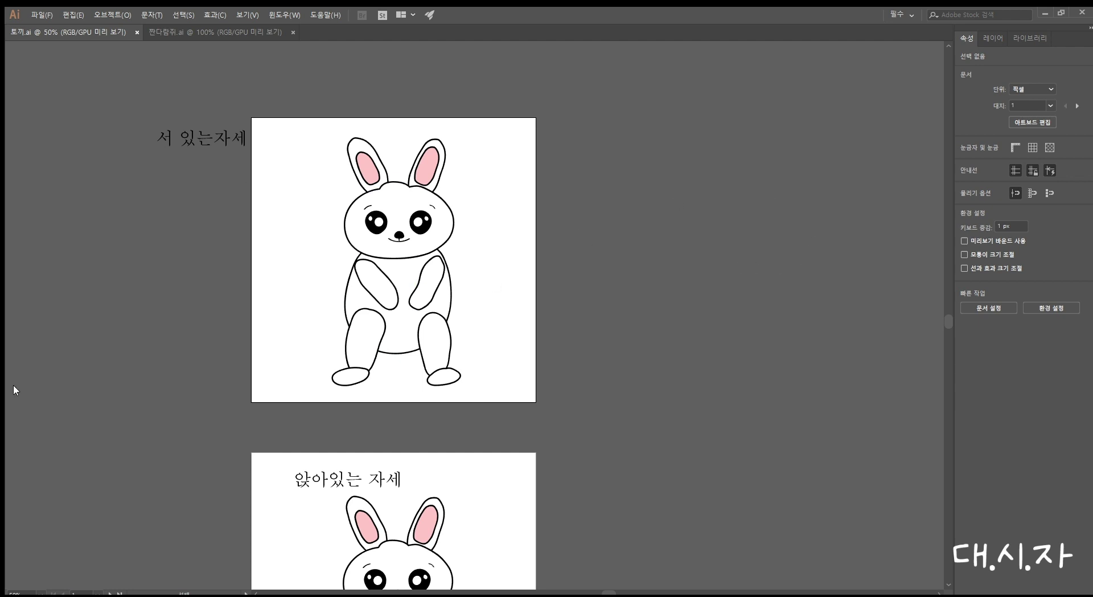
Duplicate the standing-rabbit artboard with its bunny to the right using the Artboard tool
{"action": "key", "text": "shift+o"}
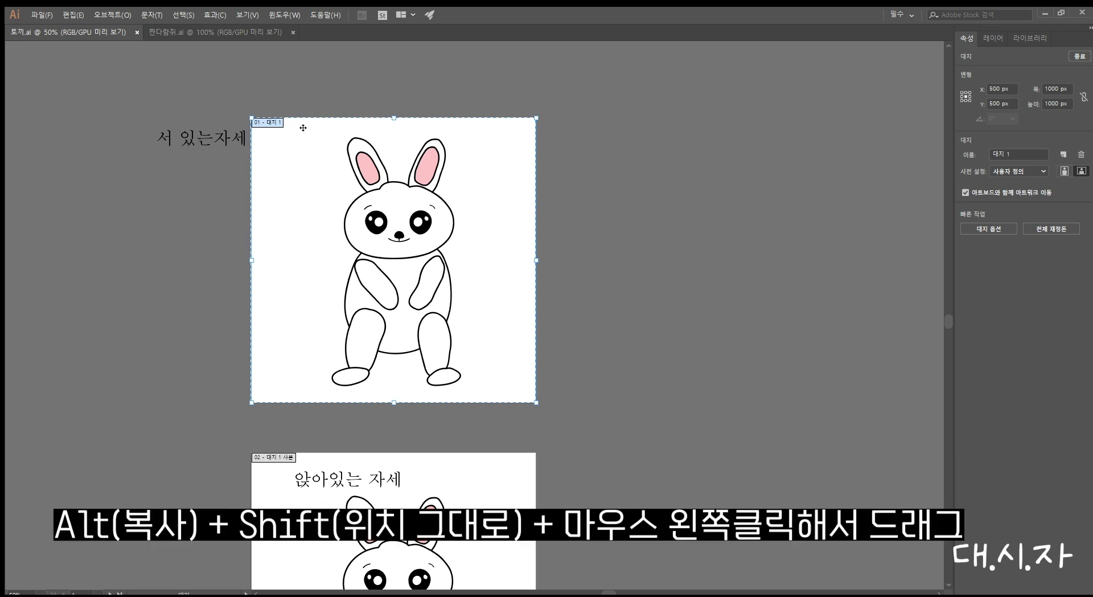
{"action": "left_click_drag", "start_coordinate": [303, 128], "coordinate": [608, 132]}
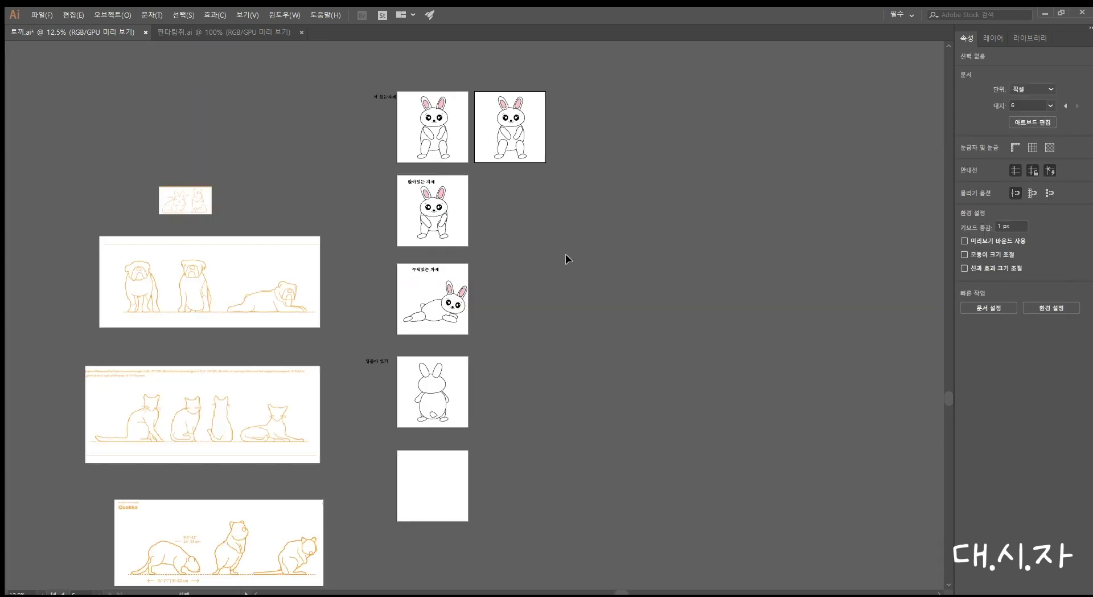
{"action": "left_click_drag", "start_coordinate": [559, 278], "coordinate": [541, 366]}
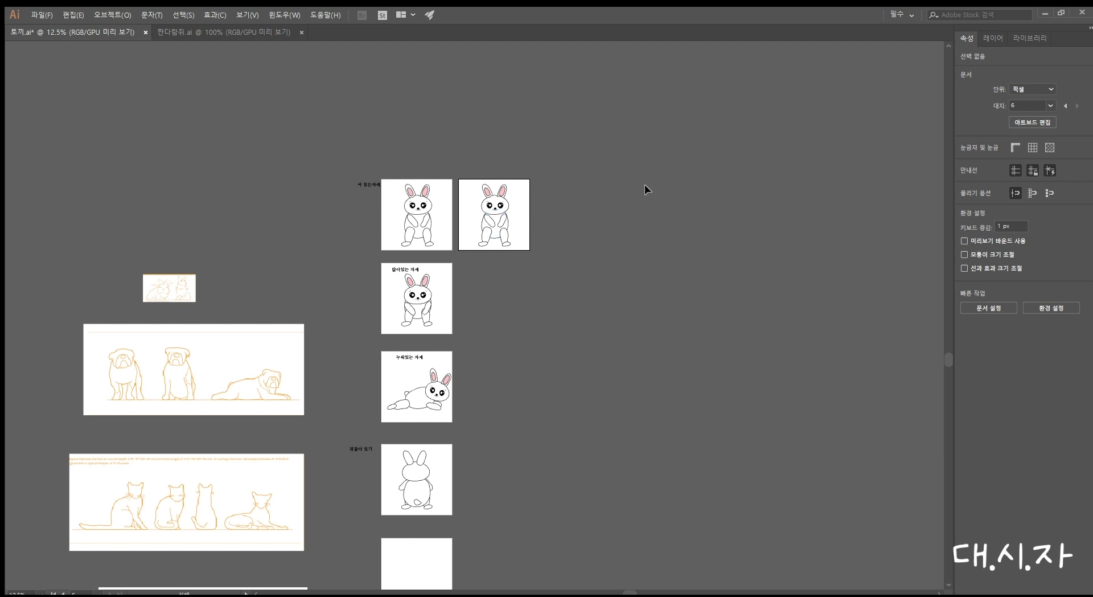
{"action": "scroll", "coordinate": [478, 188], "scroll_direction": "up", "scroll_amount": 4}
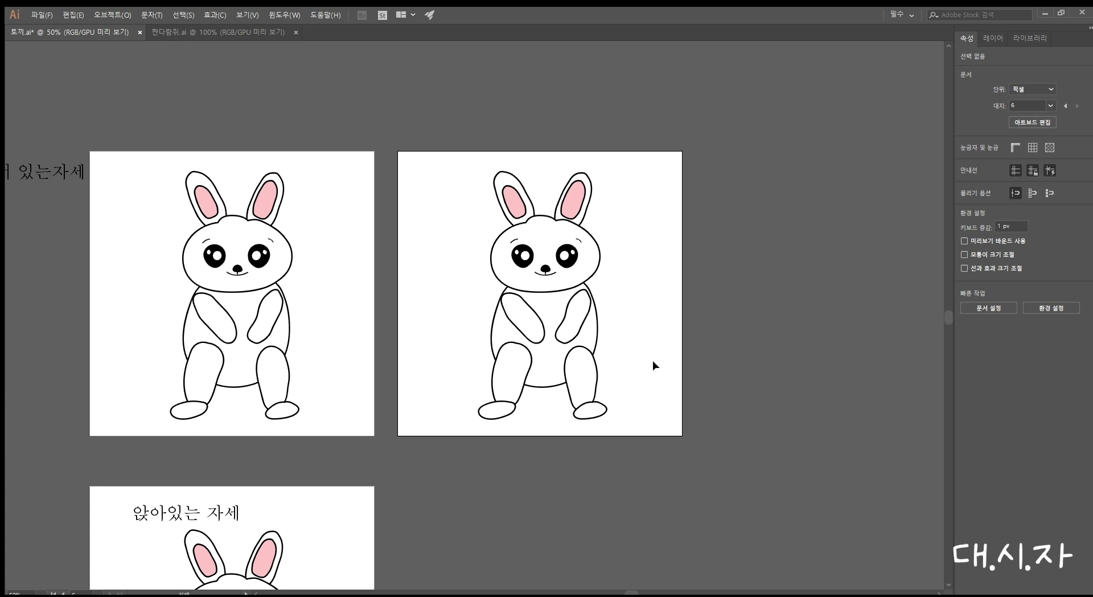
Select the copied rabbit's left arm and add Puppet Warp pins to it
{"action": "left_click", "coordinate": [540, 330]}
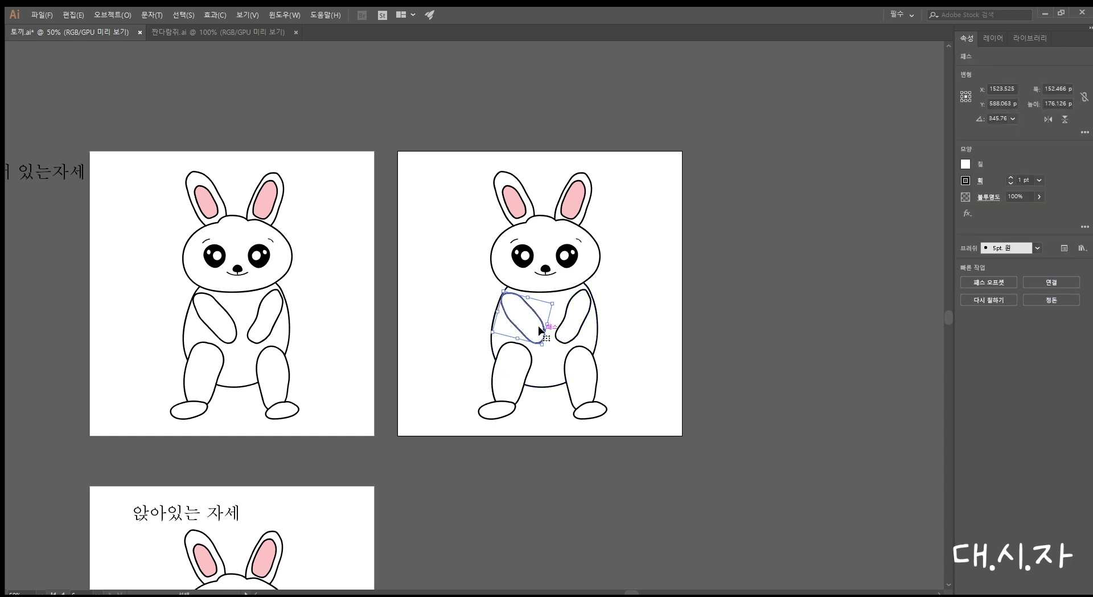
{"action": "left_click", "coordinate": [16, 257]}
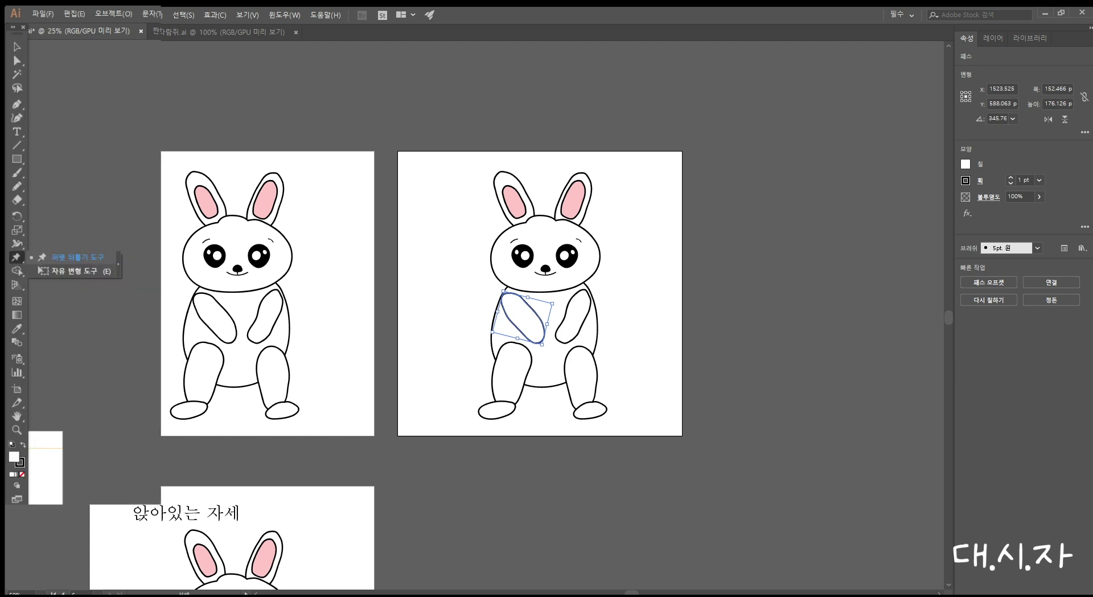
{"action": "left_click", "coordinate": [77, 257]}
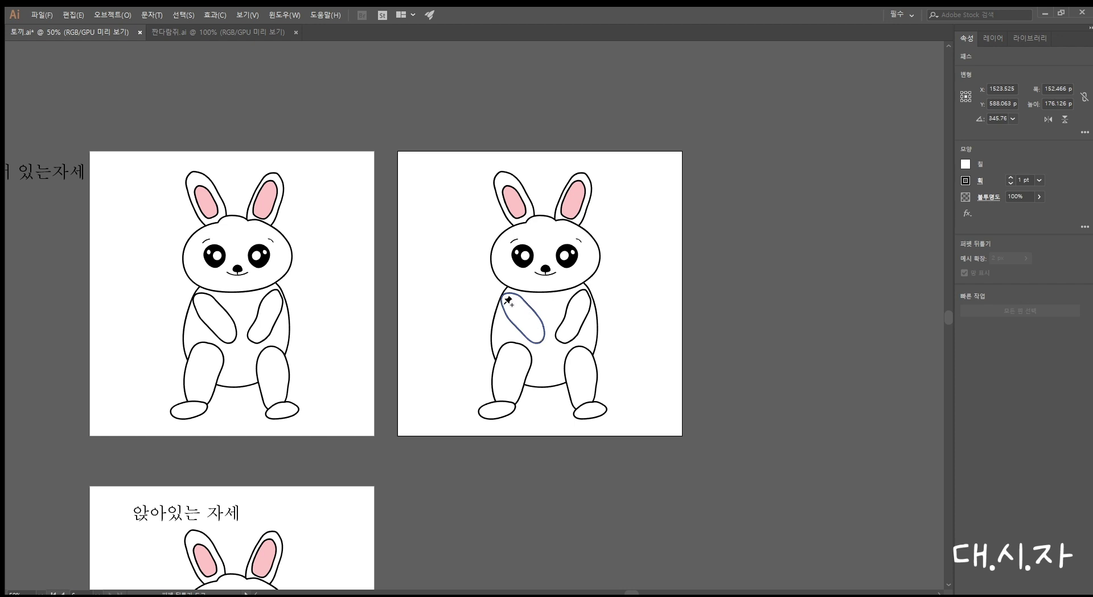
{"action": "left_click", "coordinate": [508, 300]}
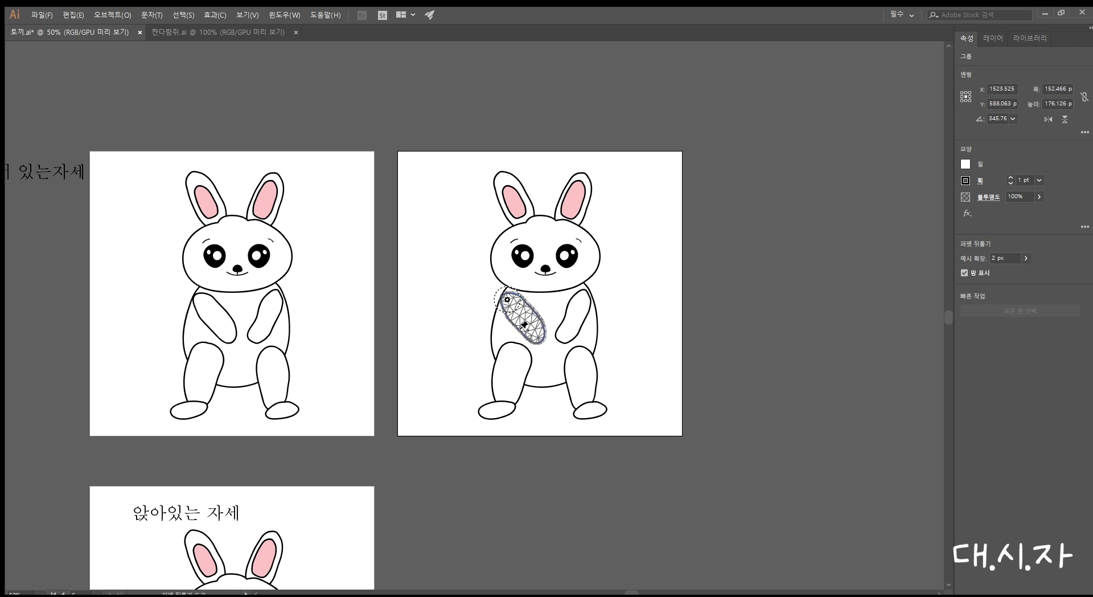
{"action": "left_click_drag", "start_coordinate": [535, 332], "coordinate": [537, 339]}
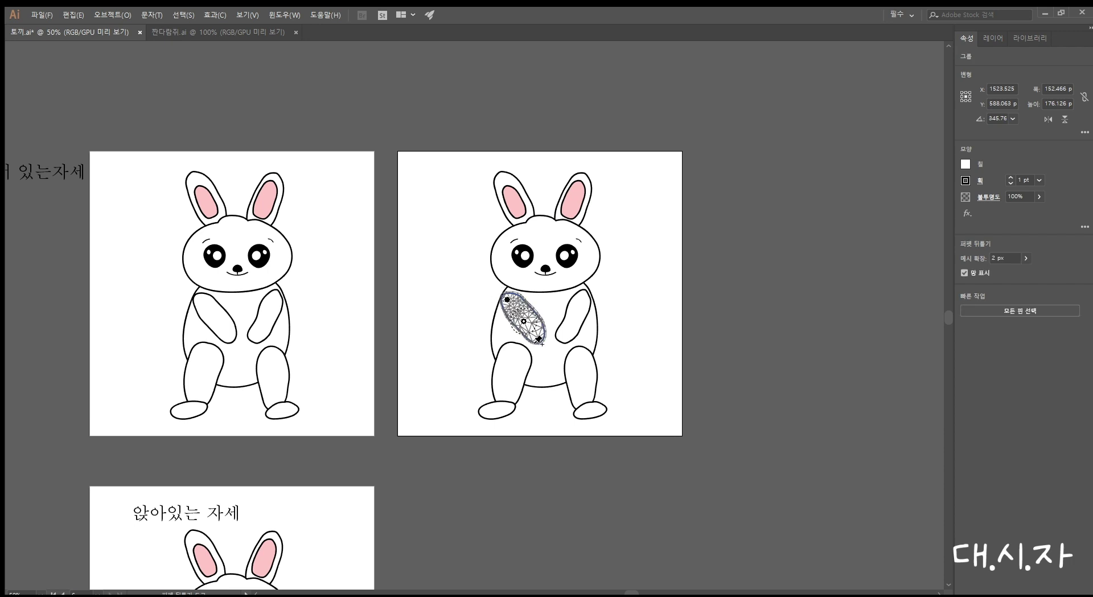
{"action": "left_click", "coordinate": [538, 339]}
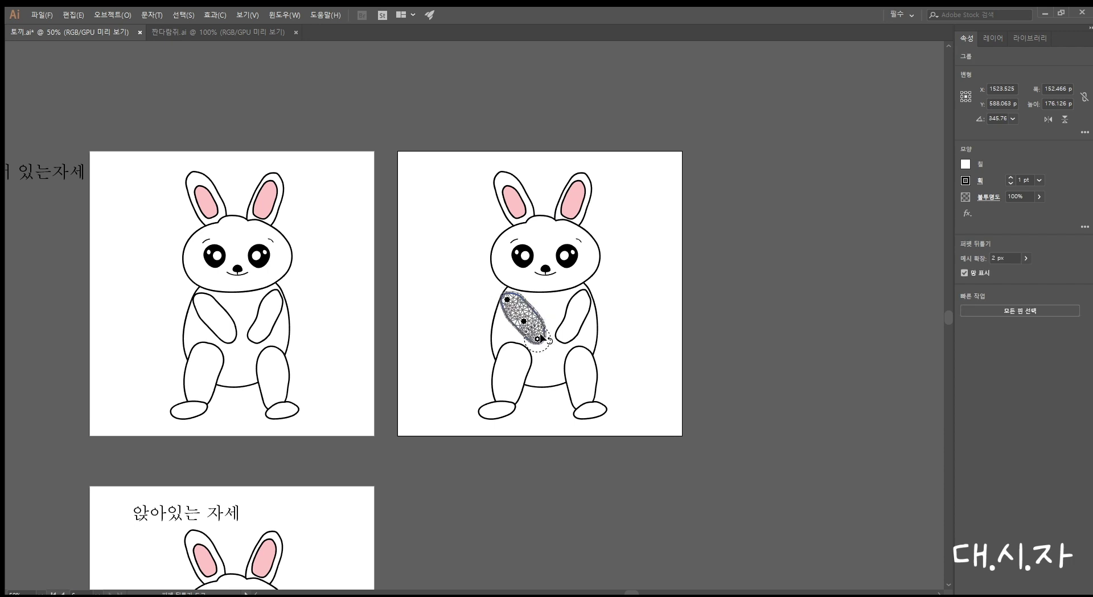
Bend the left arm at its lower end and middle into a curved pose
{"action": "left_click_drag", "start_coordinate": [538, 339], "coordinate": [510, 345]}
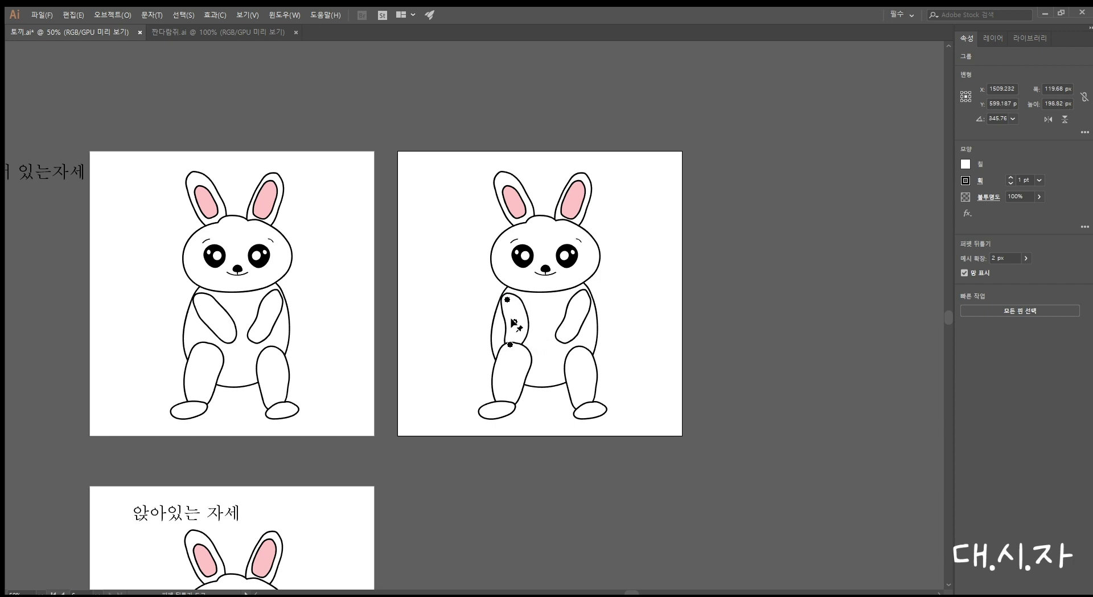
{"action": "left_click_drag", "start_coordinate": [508, 299], "coordinate": [471, 291]}
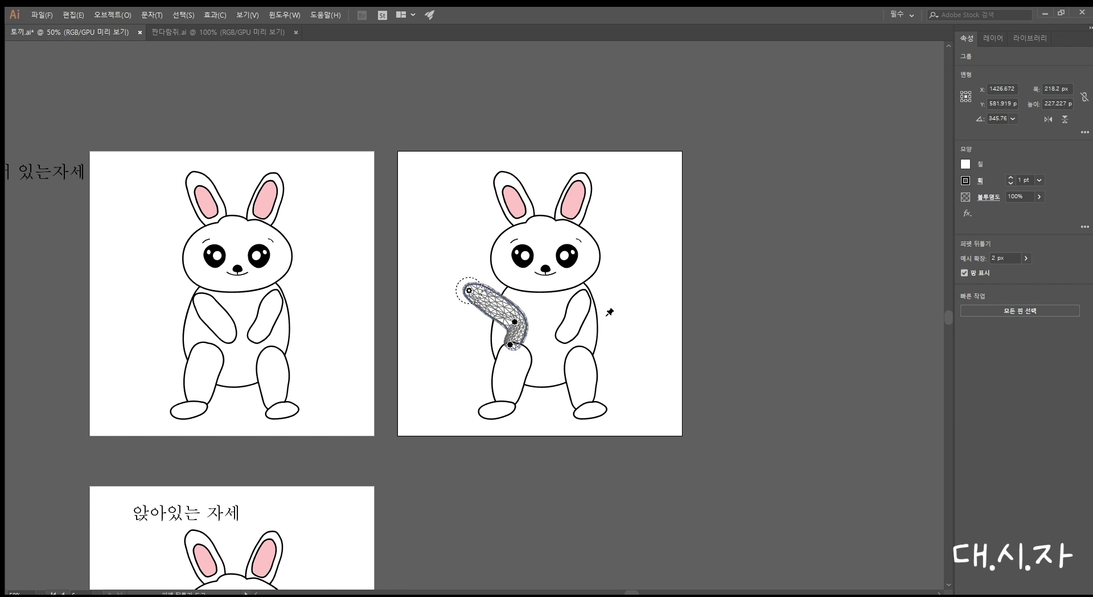
{"action": "key", "text": "ctrl+z"}
{"action": "key", "text": "ctrl+z"}
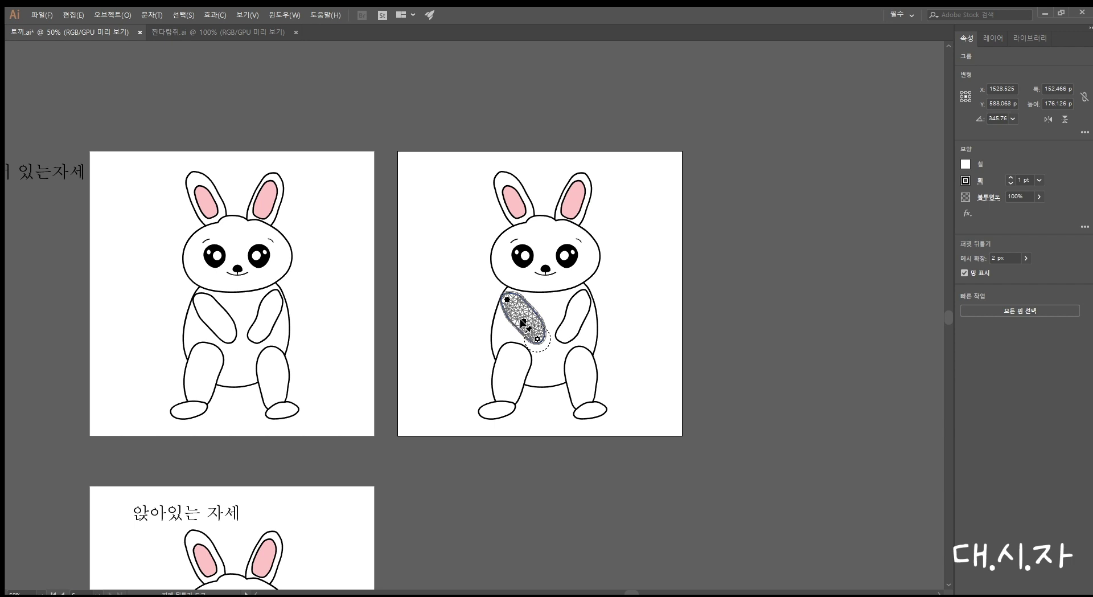
{"action": "left_click_drag", "start_coordinate": [522, 323], "coordinate": [541, 332]}
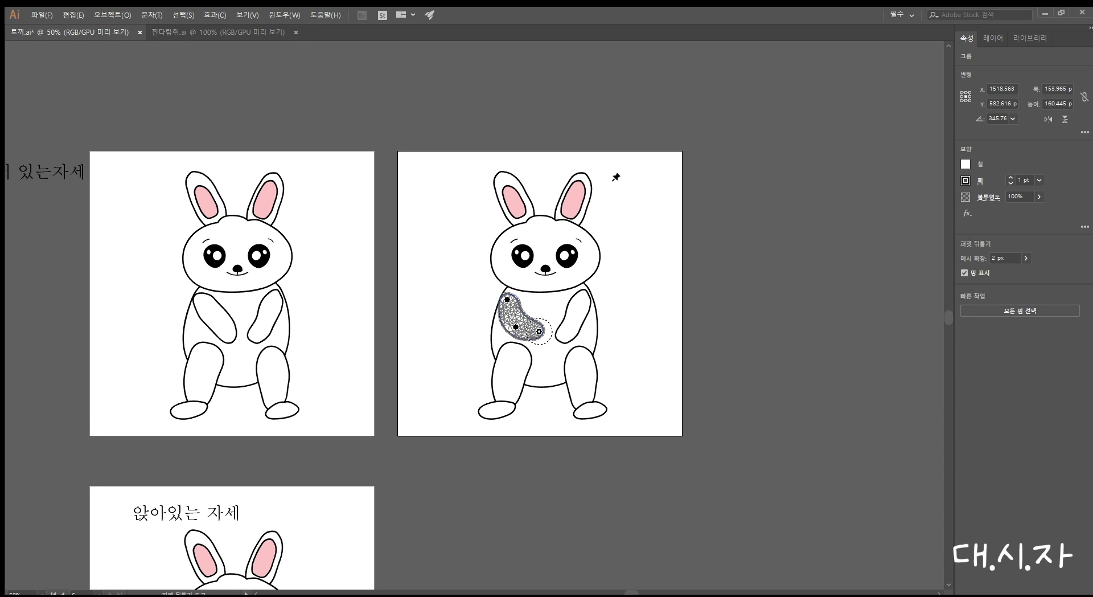
{"action": "left_click", "coordinate": [7, 48]}
{"action": "left_click_drag", "start_coordinate": [639, 172], "coordinate": [451, 445]}
{"action": "left_click", "coordinate": [610, 316]}
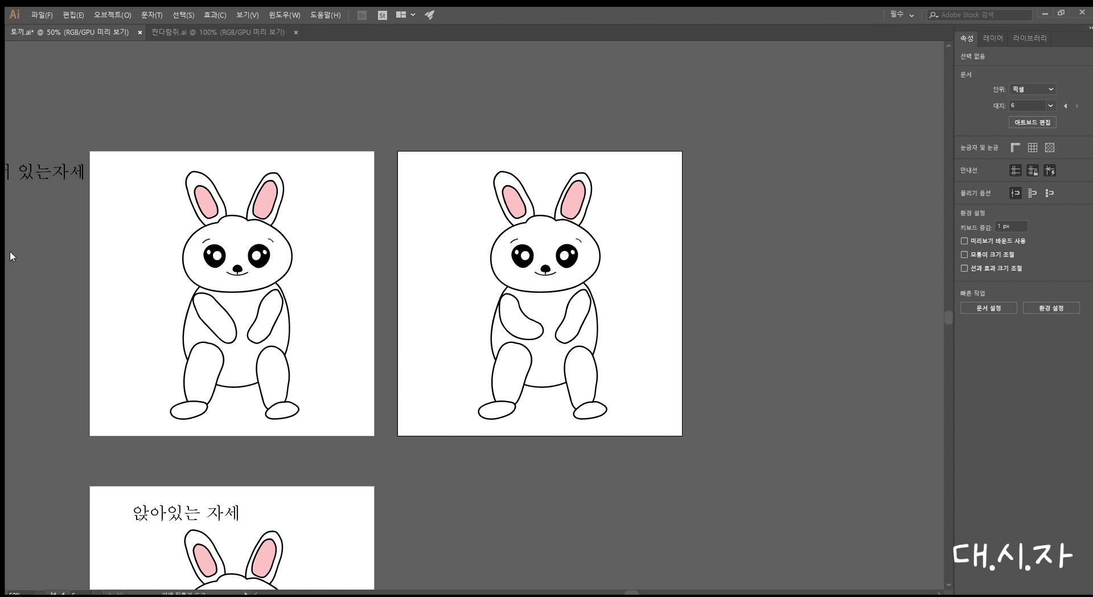
Undo the accidental Puppet Warp tilt of the whole copied bunny so it stands upright
{"action": "left_click", "coordinate": [512, 307]}
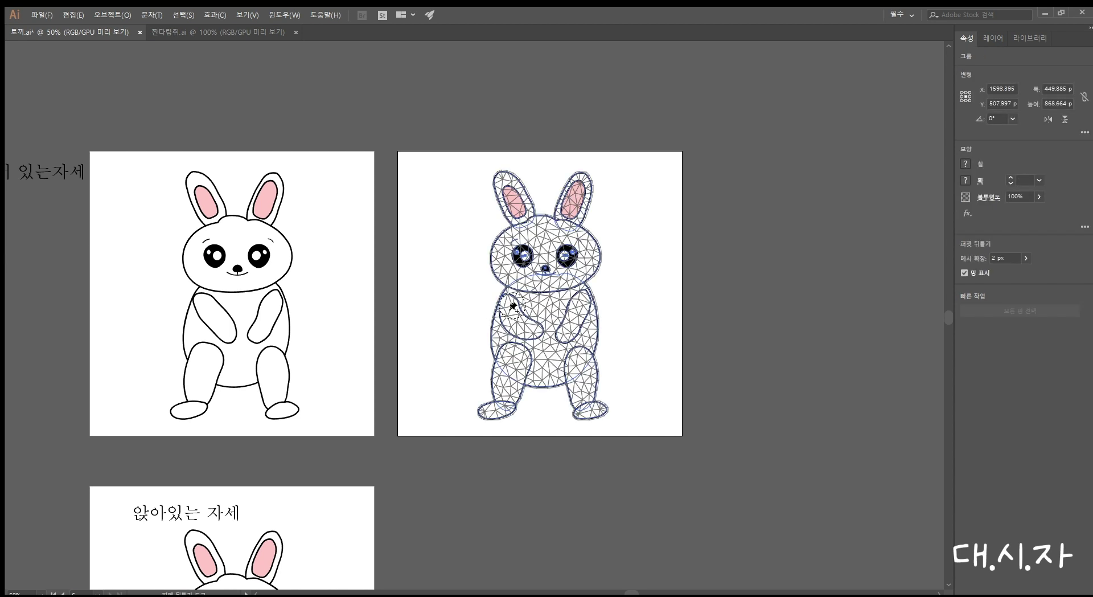
{"action": "left_click", "coordinate": [522, 323]}
{"action": "left_click", "coordinate": [534, 331]}
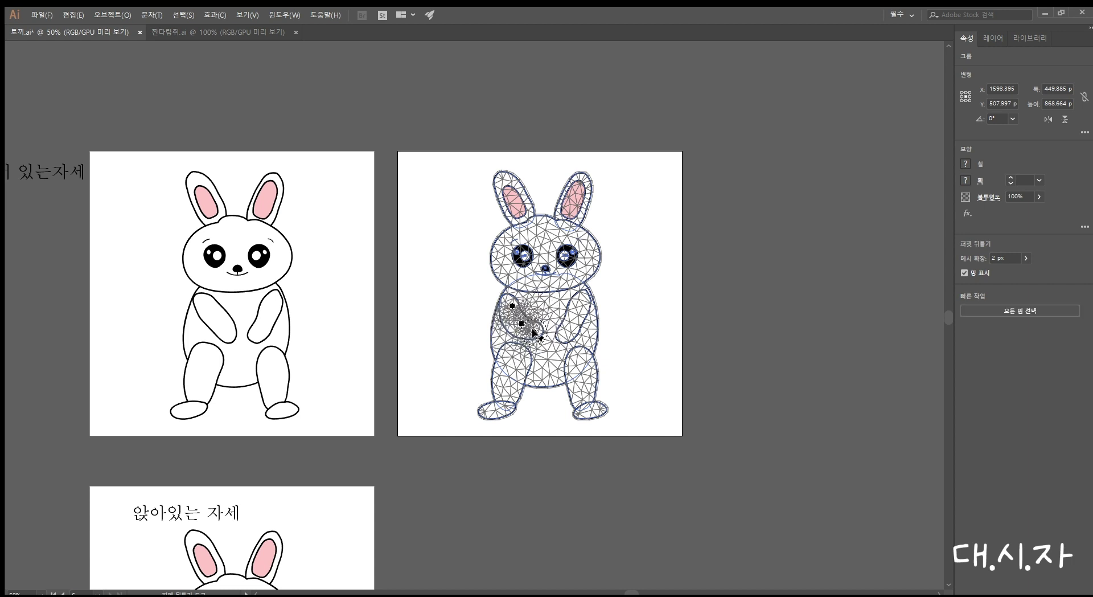
{"action": "left_click_drag", "start_coordinate": [534, 332], "coordinate": [458, 278]}
{"action": "key", "text": "ctrl+z"}
{"action": "key", "text": "ctrl+z"}
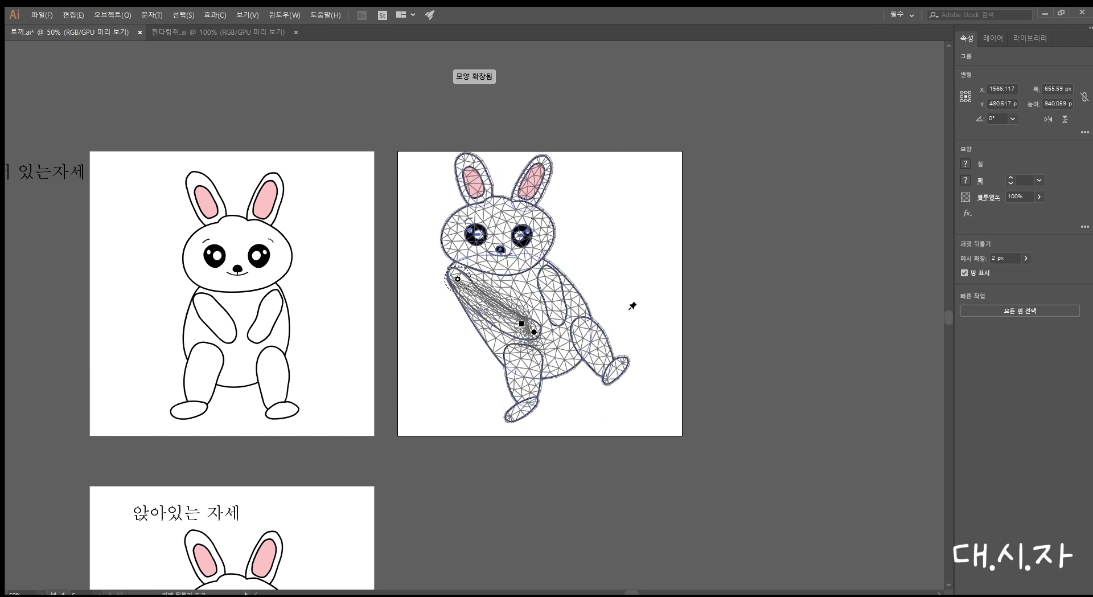
{"action": "key", "text": "ctrl+z"}
Select only the left arm group with the Selection tool
{"action": "key", "text": "v"}
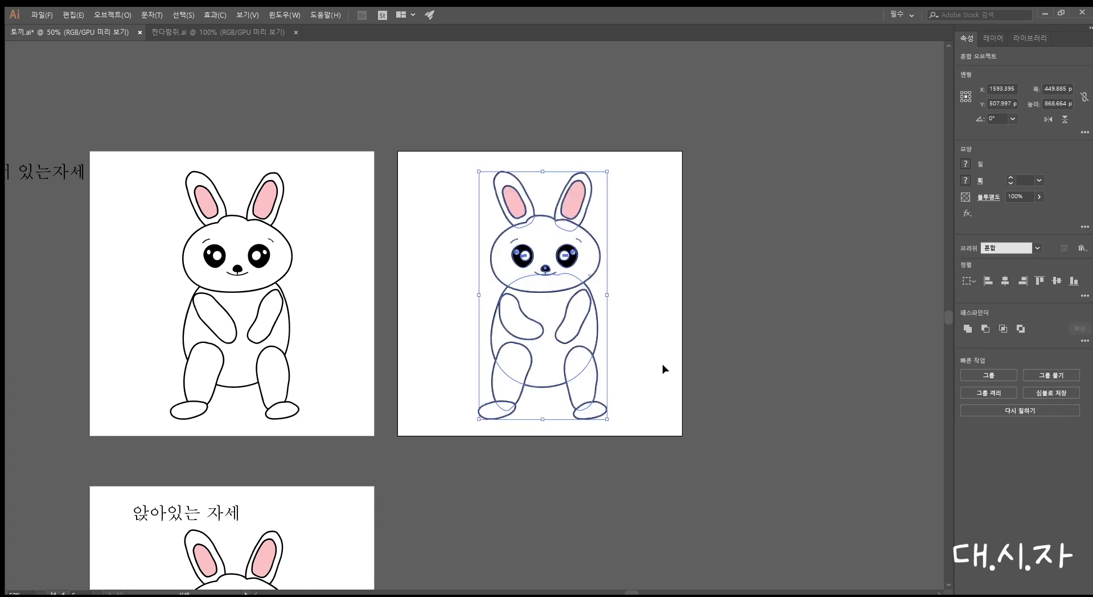
{"action": "left_click", "coordinate": [663, 369]}
{"action": "left_click", "coordinate": [530, 331]}
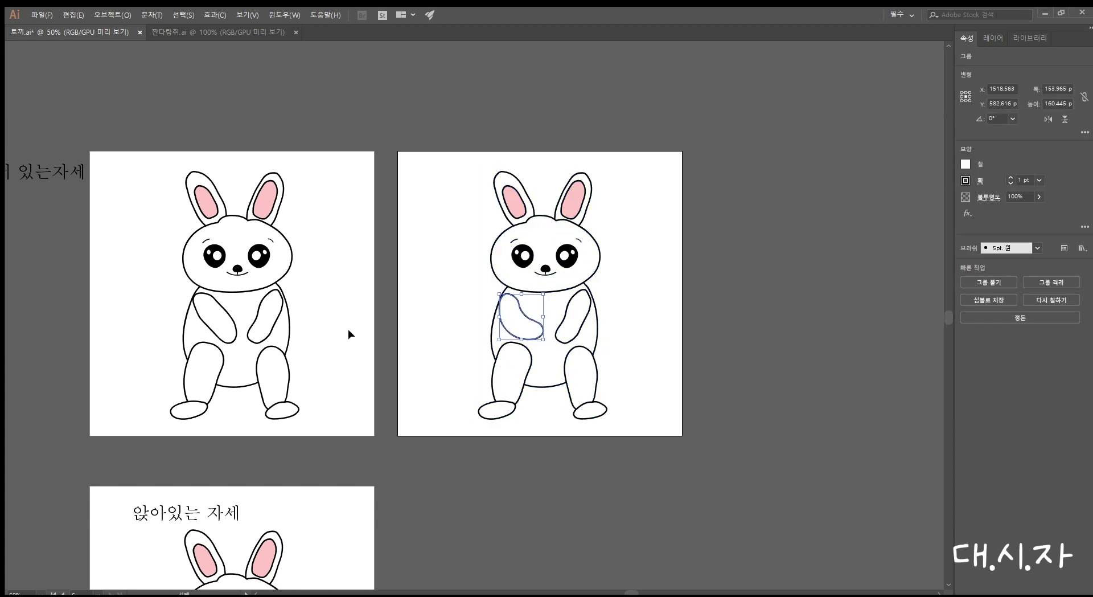
Cancel the puppet warp on the left arm and deselect it
{"action": "left_click", "coordinate": [5, 258]}
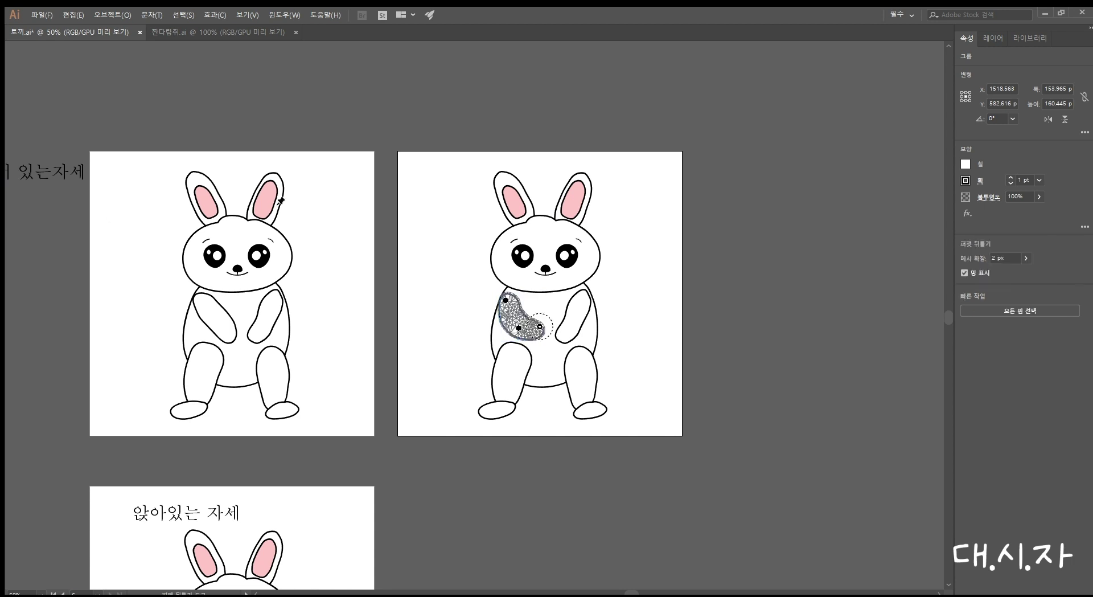
{"action": "left_click", "coordinate": [5, 45]}
{"action": "left_click", "coordinate": [693, 307]}
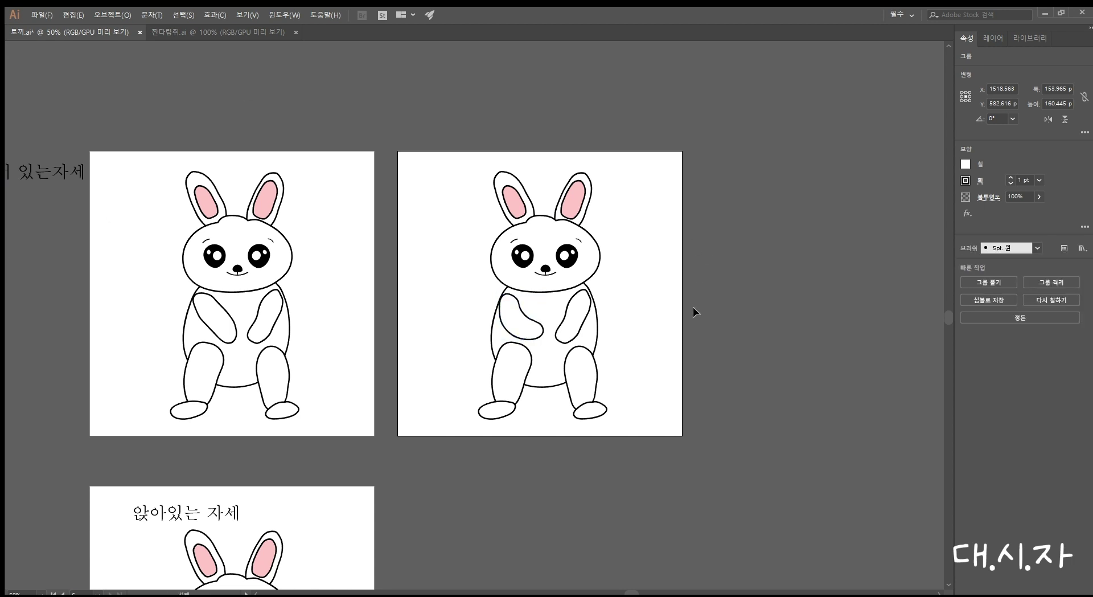
Select the right-side arm and place three Puppet Warp pins along it
{"action": "left_click", "coordinate": [579, 325]}
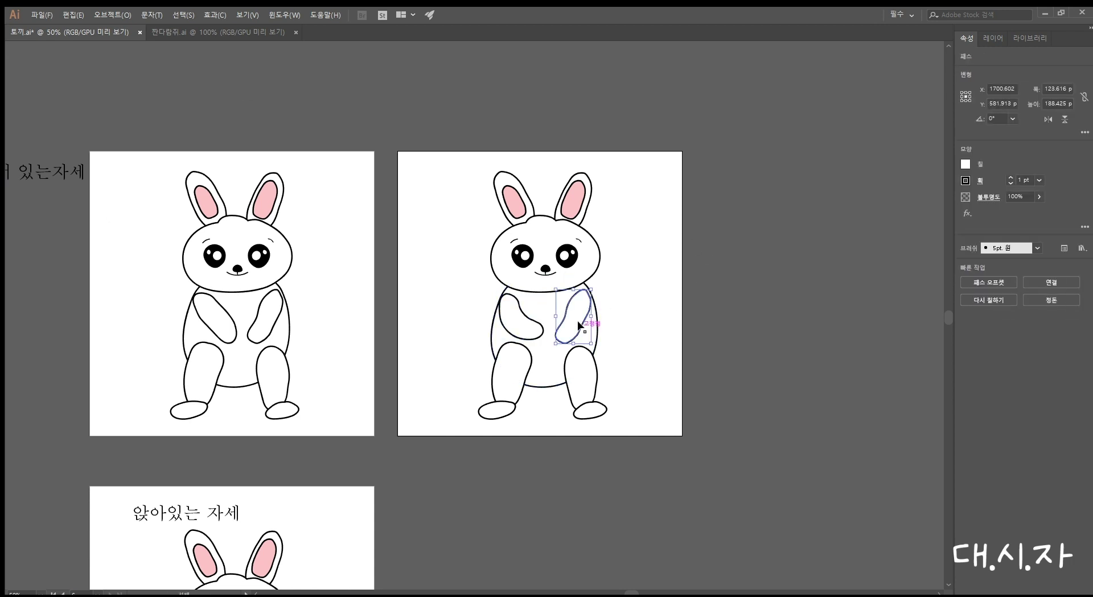
{"action": "left_click", "coordinate": [8, 256]}
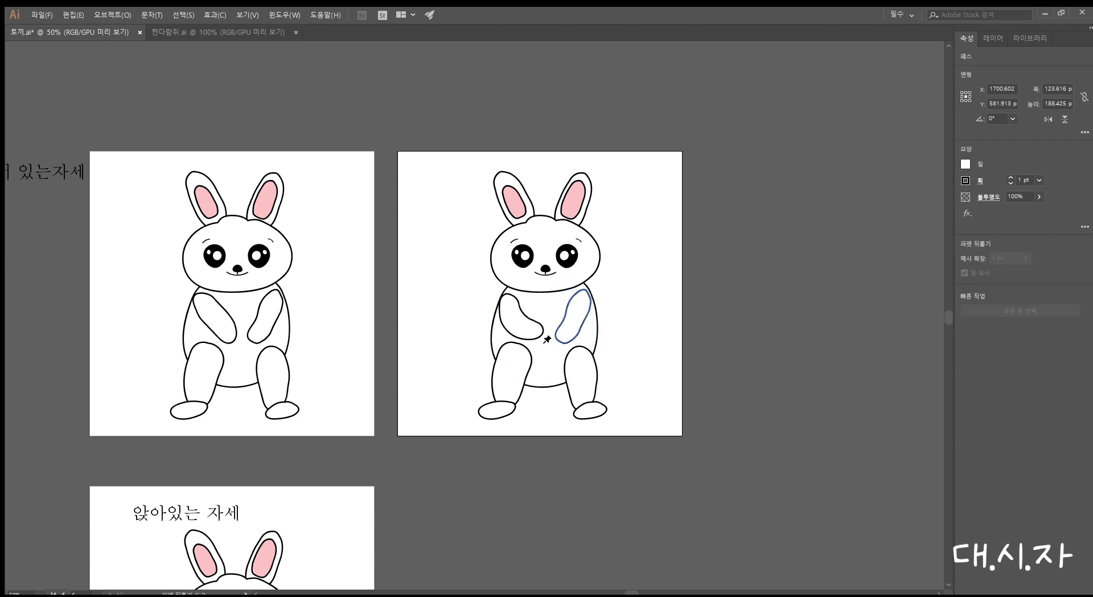
{"action": "left_click", "coordinate": [563, 339]}
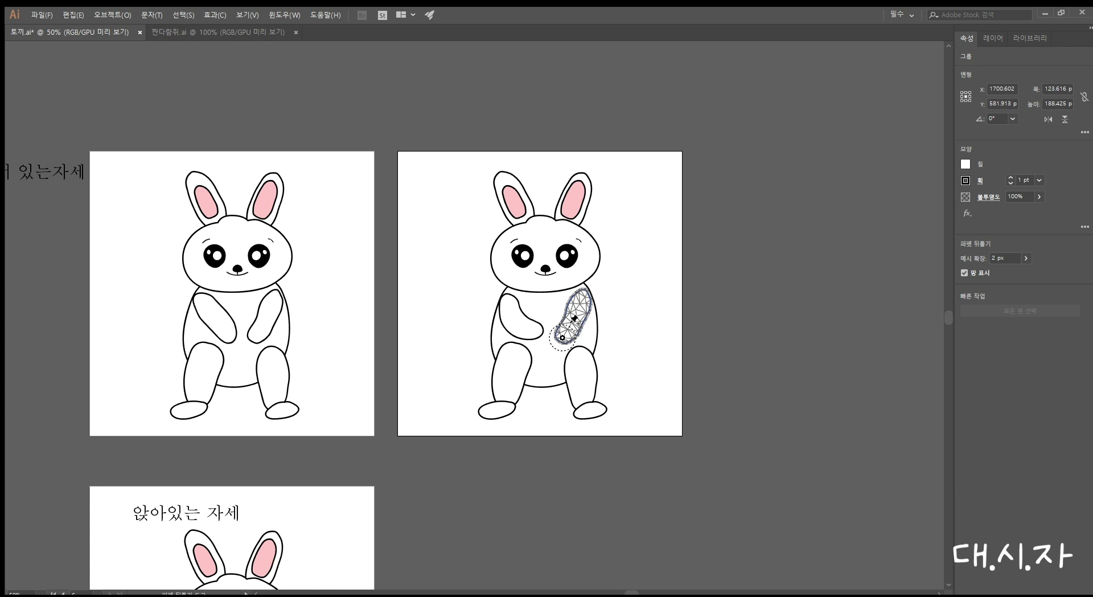
{"action": "left_click", "coordinate": [574, 318]}
{"action": "left_click", "coordinate": [582, 295]}
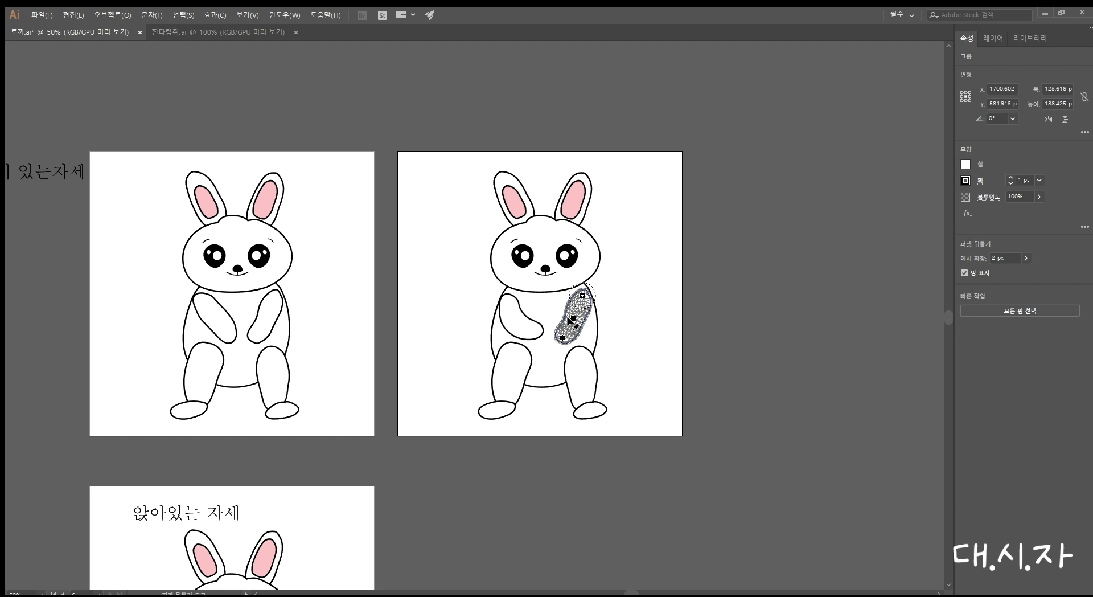
Drag the top pin so the right arm sticks out roughly horizontal, then deselect
{"action": "left_click_drag", "start_coordinate": [582, 295], "coordinate": [633, 285]}
{"action": "key", "text": "ctrl+z"}
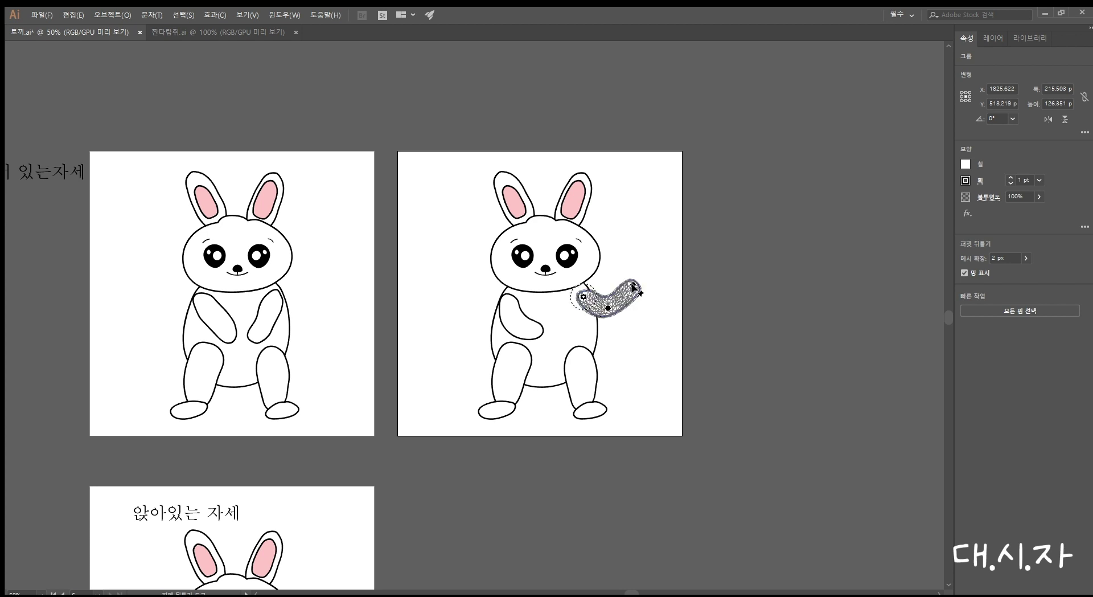
{"action": "left_click", "coordinate": [584, 296]}
{"action": "left_click_drag", "start_coordinate": [630, 286], "coordinate": [608, 305]}
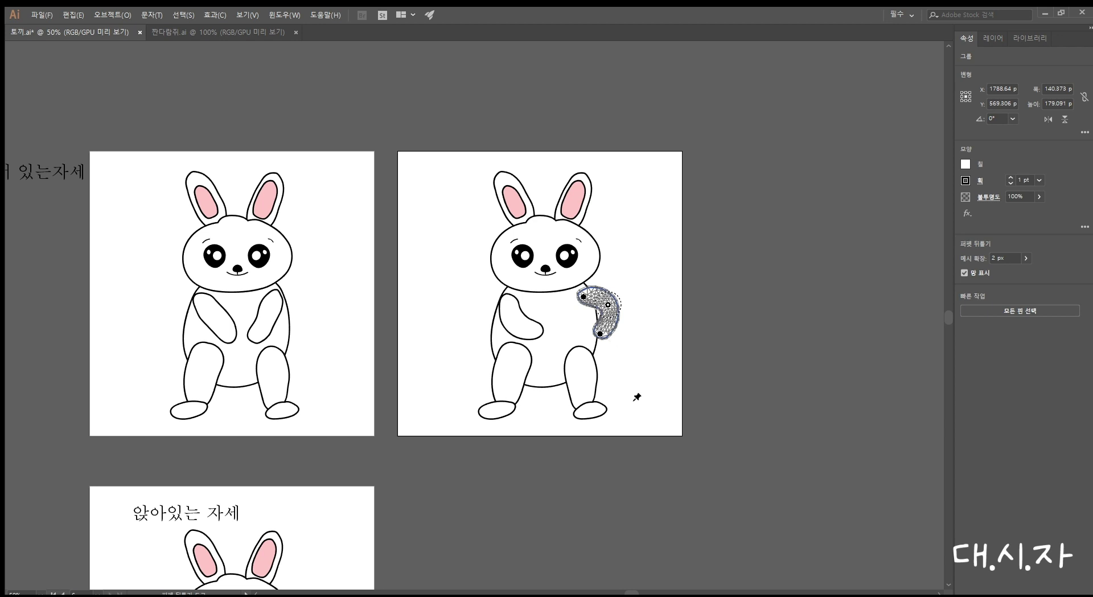
{"action": "key", "text": "ctrl+z"}
{"action": "key", "text": "ctrl+z"}
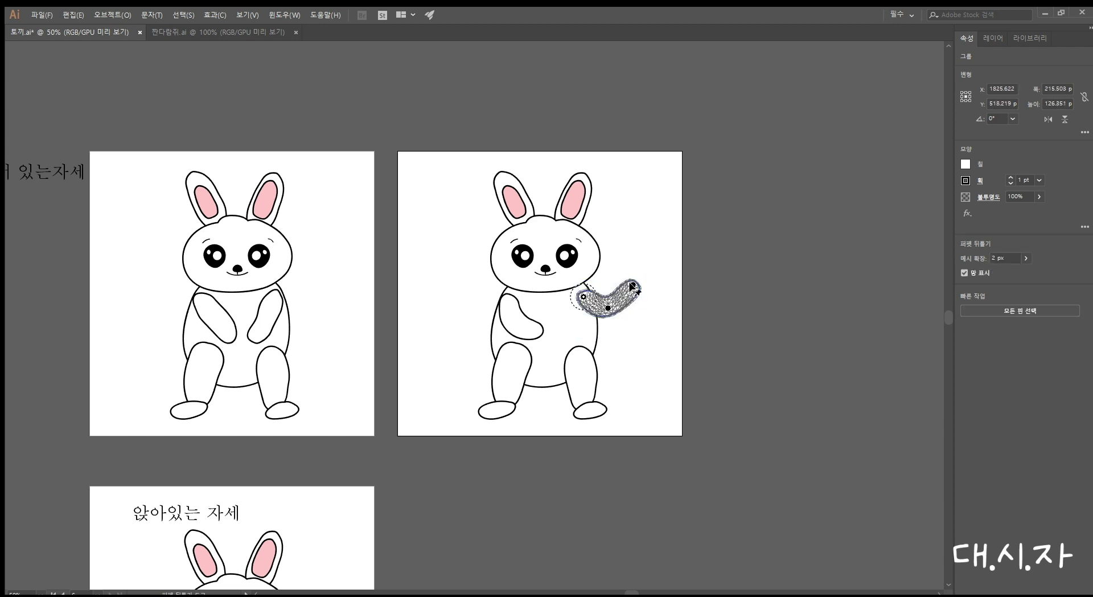
{"action": "left_click_drag", "start_coordinate": [632, 285], "coordinate": [634, 293]}
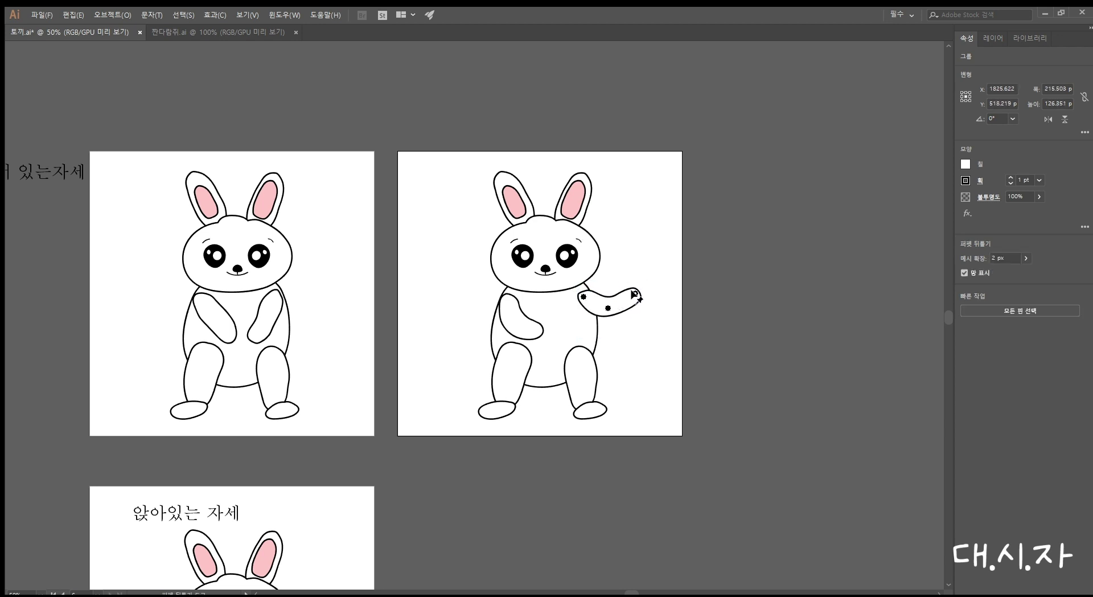
{"action": "left_click", "coordinate": [776, 147]}
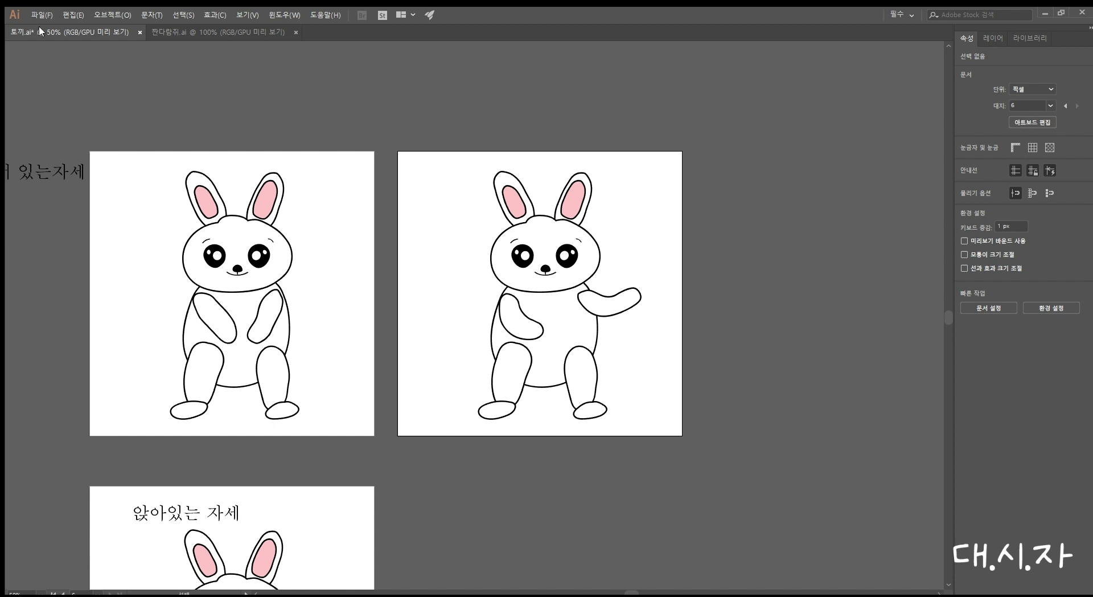
Rotate the selected head parts to 8.15° and reposition the head on the body
{"action": "left_click_drag", "start_coordinate": [475, 183], "coordinate": [638, 273]}
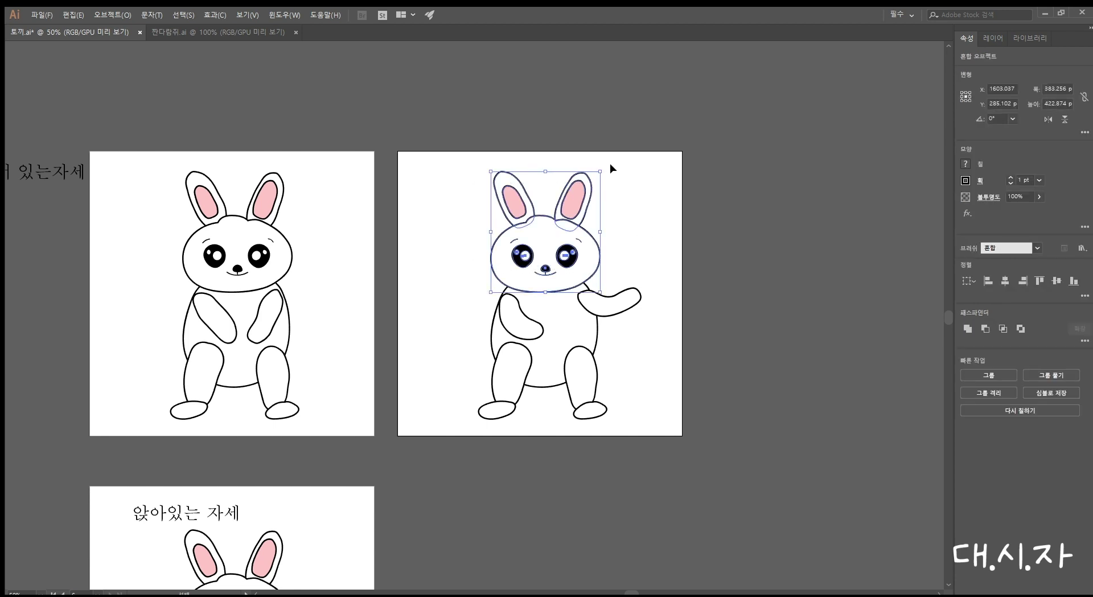
{"action": "left_click_drag", "start_coordinate": [606, 165], "coordinate": [587, 153]}
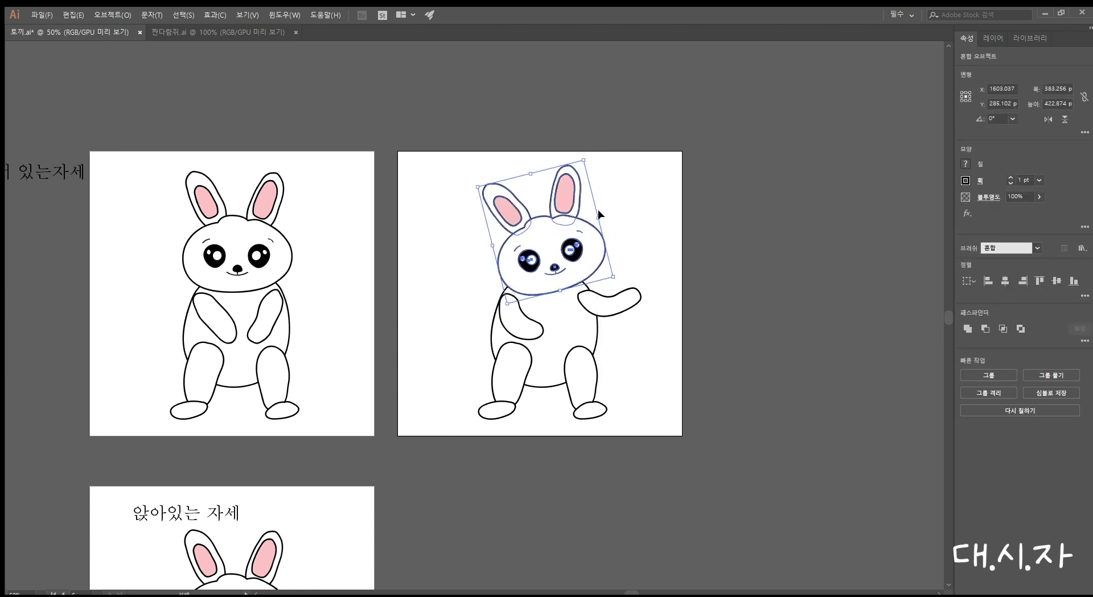
{"action": "left_click_drag", "start_coordinate": [581, 251], "coordinate": [568, 248]}
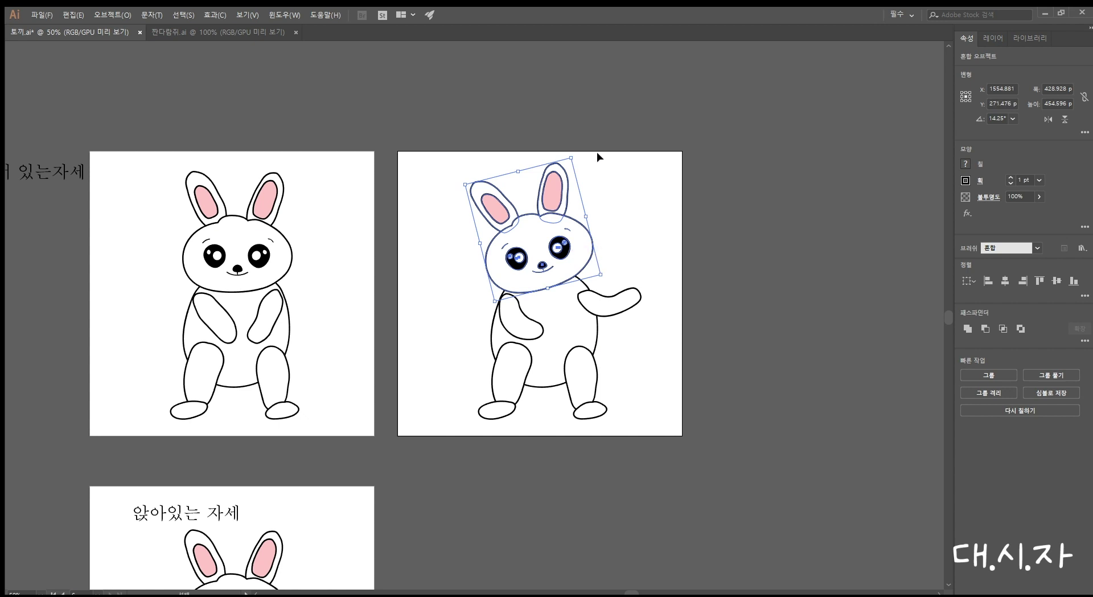
{"action": "left_click_drag", "start_coordinate": [574, 152], "coordinate": [580, 162]}
{"action": "left_click_drag", "start_coordinate": [561, 251], "coordinate": [567, 257]}
{"action": "left_click", "coordinate": [685, 196]}
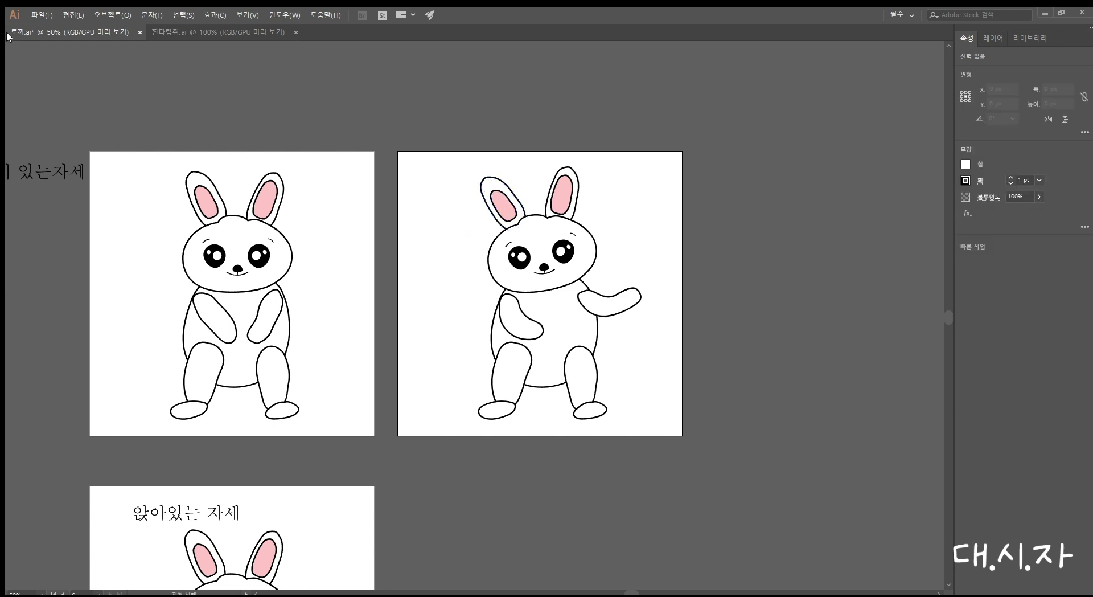
{"action": "left_click", "coordinate": [507, 196]}
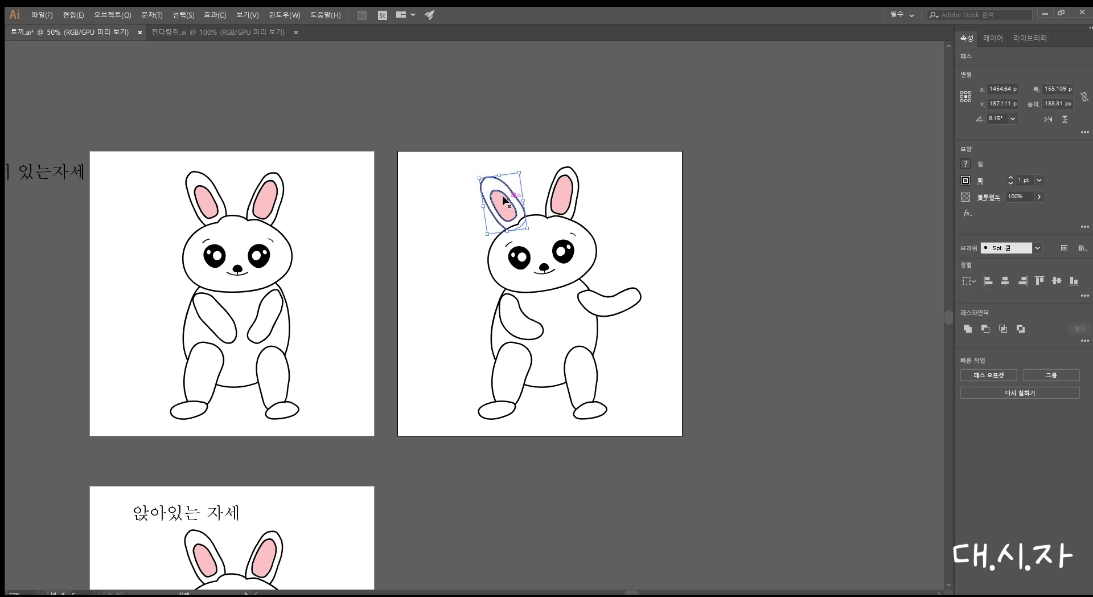
Pin the left ear at tip, middle and base, and drag the tip over sideways
{"action": "left_click", "coordinate": [7, 254]}
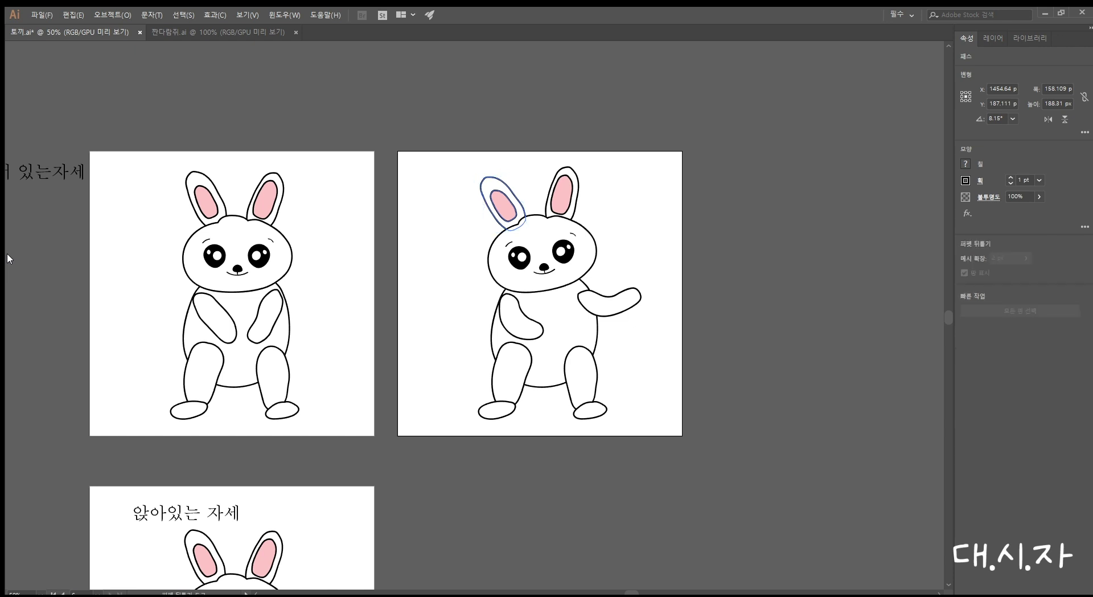
{"action": "left_click", "coordinate": [489, 185]}
{"action": "left_click", "coordinate": [504, 203]}
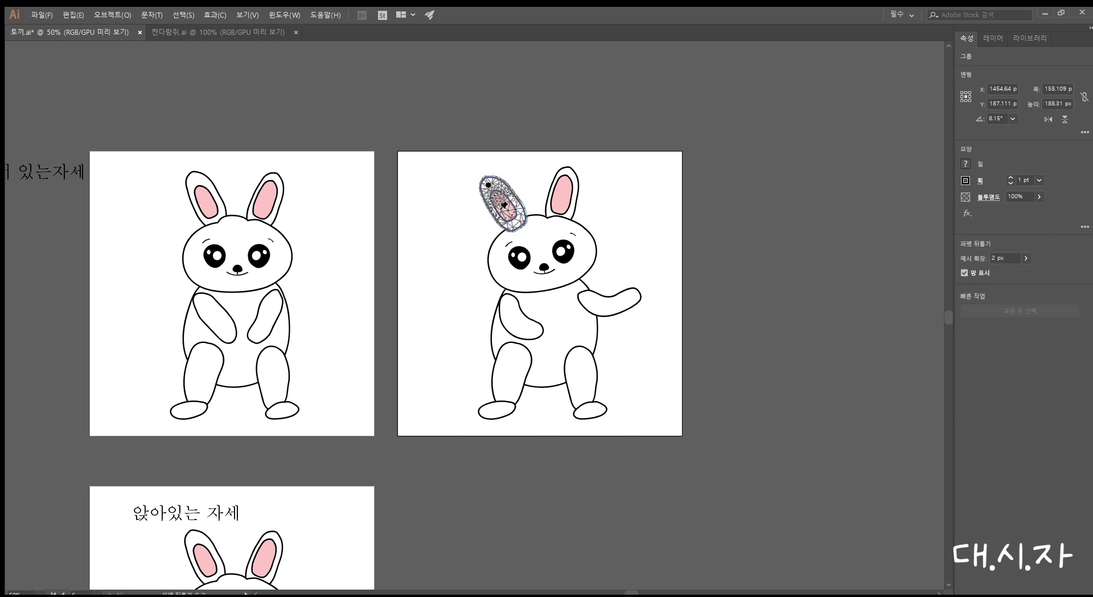
{"action": "left_click", "coordinate": [516, 224]}
{"action": "left_click_drag", "start_coordinate": [488, 186], "coordinate": [509, 199]}
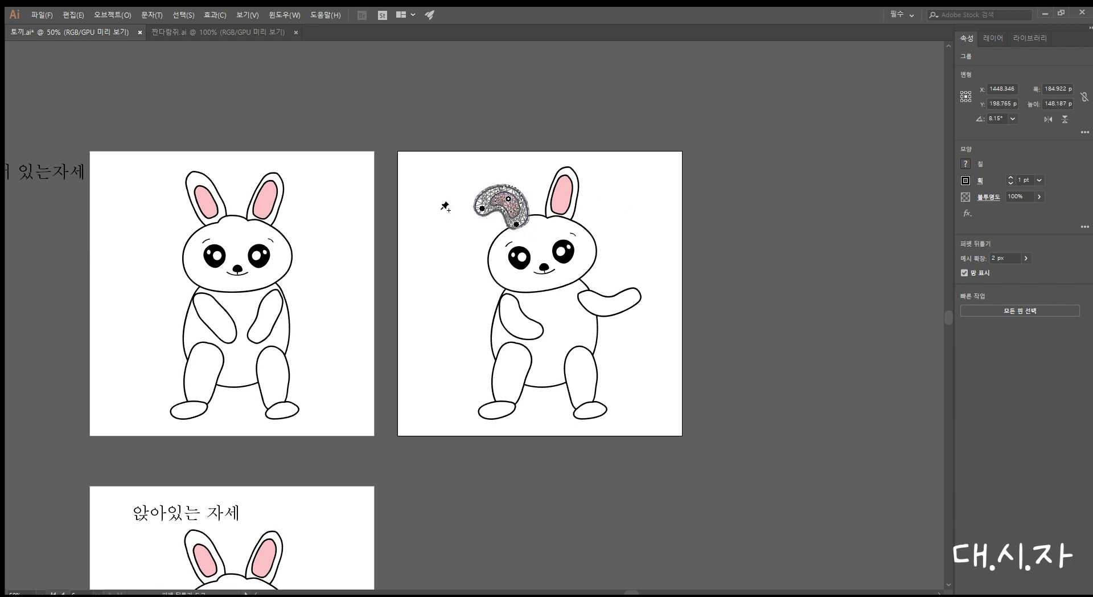
{"action": "left_click", "coordinate": [6, 50]}
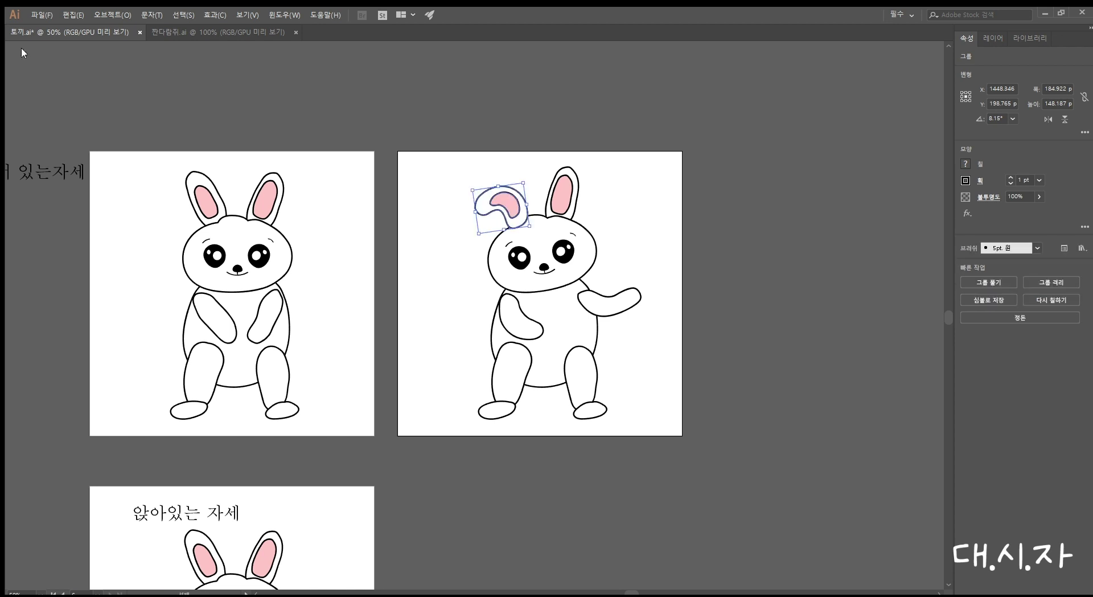
{"action": "left_click", "coordinate": [602, 225]}
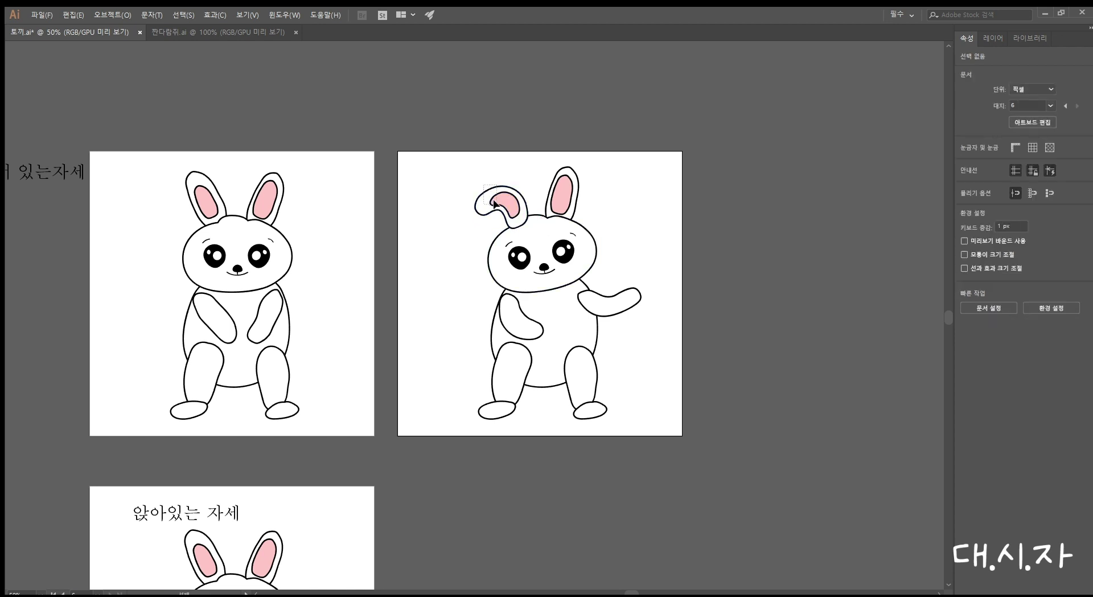
{"action": "left_click", "coordinate": [494, 202]}
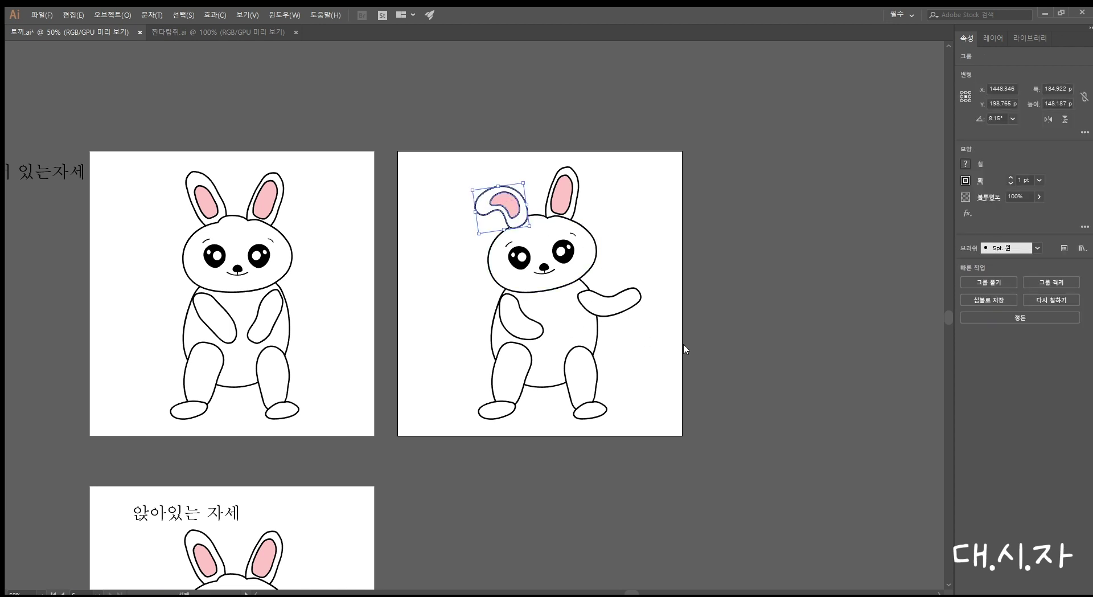
{"action": "left_click", "coordinate": [676, 254]}
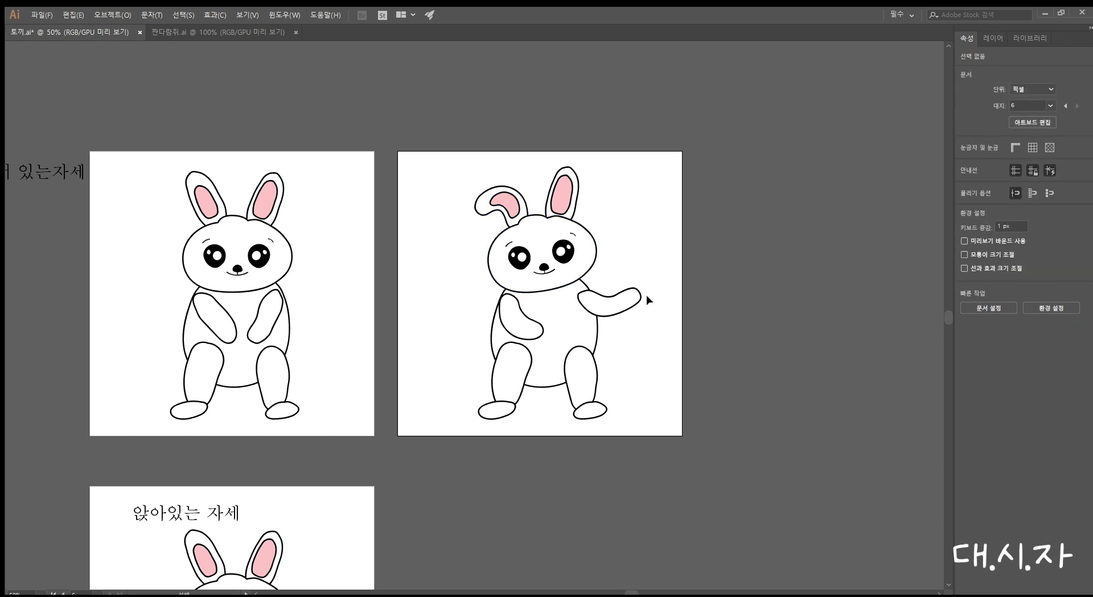
Puppet Warp the left leg with three pins so it bends and kicks outward
{"action": "left_click", "coordinate": [519, 403]}
{"action": "left_click", "coordinate": [14, 256]}
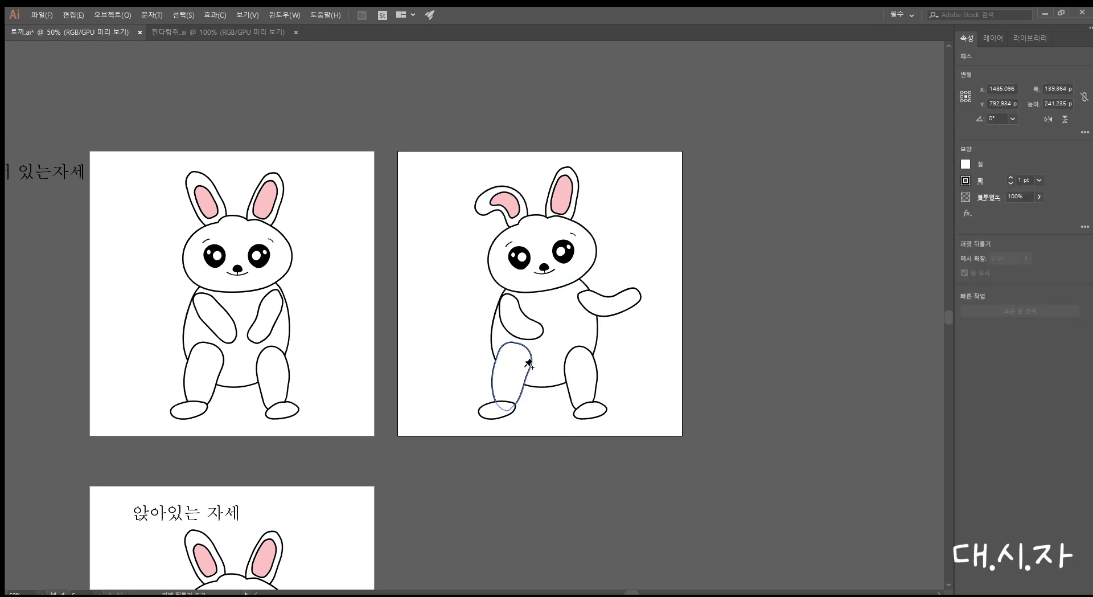
{"action": "left_click", "coordinate": [518, 353]}
{"action": "left_click", "coordinate": [509, 379]}
{"action": "left_click", "coordinate": [507, 400]}
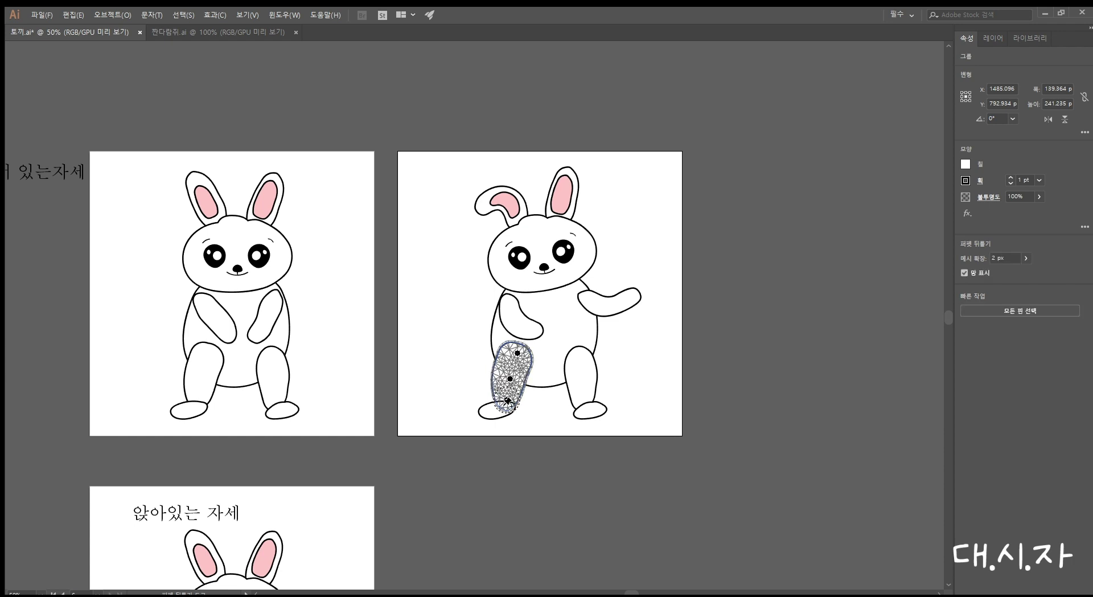
{"action": "mouse_move", "coordinate": [507, 378]}
{"action": "left_mouse_down"}
{"action": "mouse_move", "coordinate": [493, 366]}
{"action": "mouse_move", "coordinate": [513, 397]}
{"action": "left_mouse_up"}
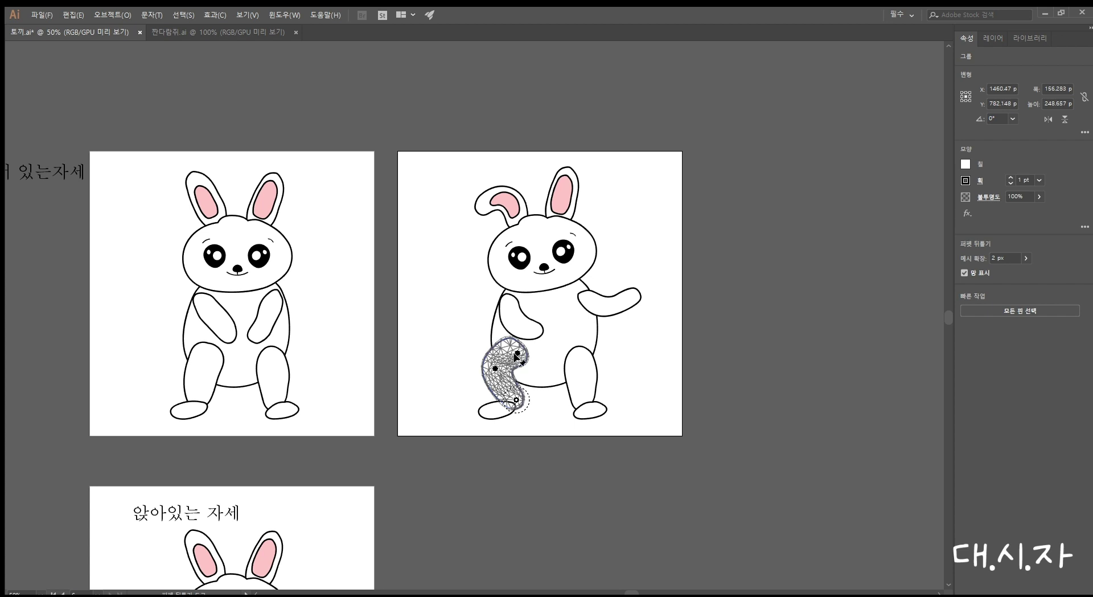
{"action": "left_click_drag", "start_coordinate": [514, 351], "coordinate": [513, 354]}
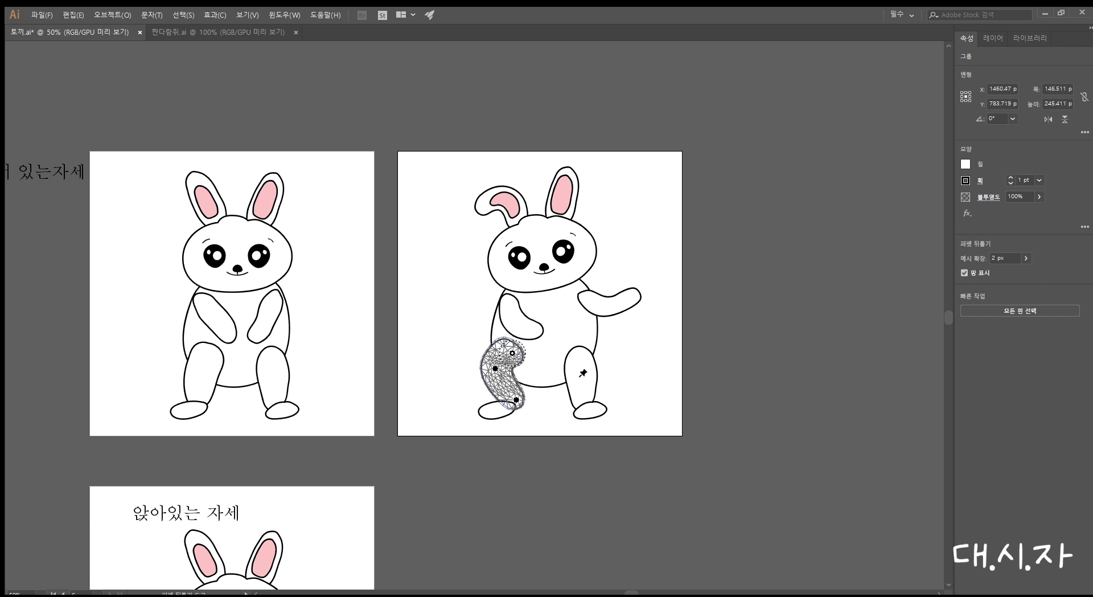
{"action": "key", "text": "v"}
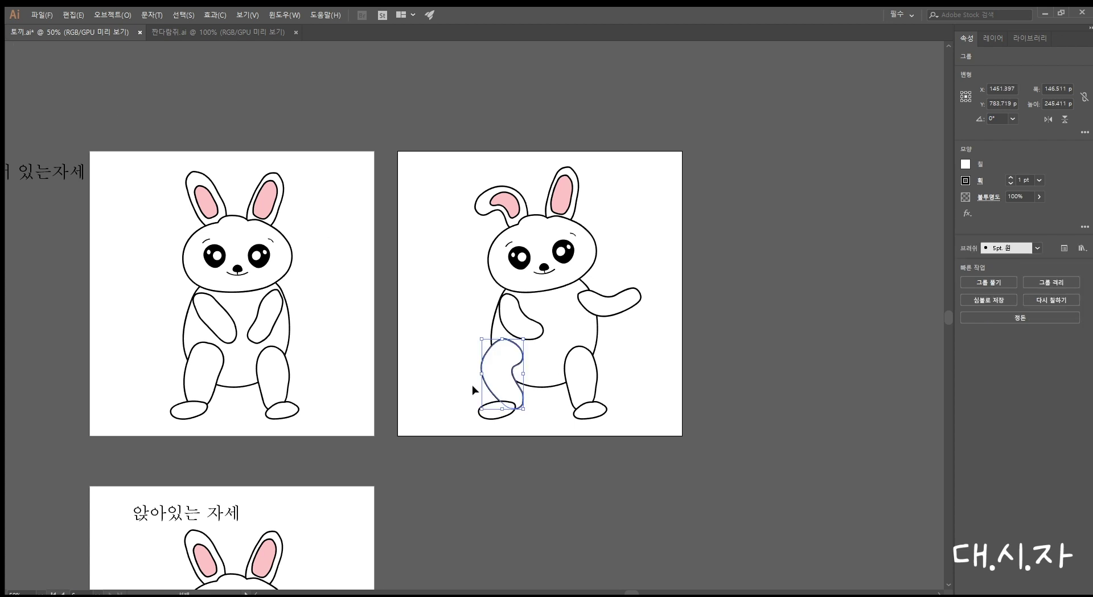
Rotate the foot to follow the bent leg, then bring all rabbit artboards into view
{"action": "left_click", "coordinate": [522, 427]}
{"action": "left_click", "coordinate": [504, 415]}
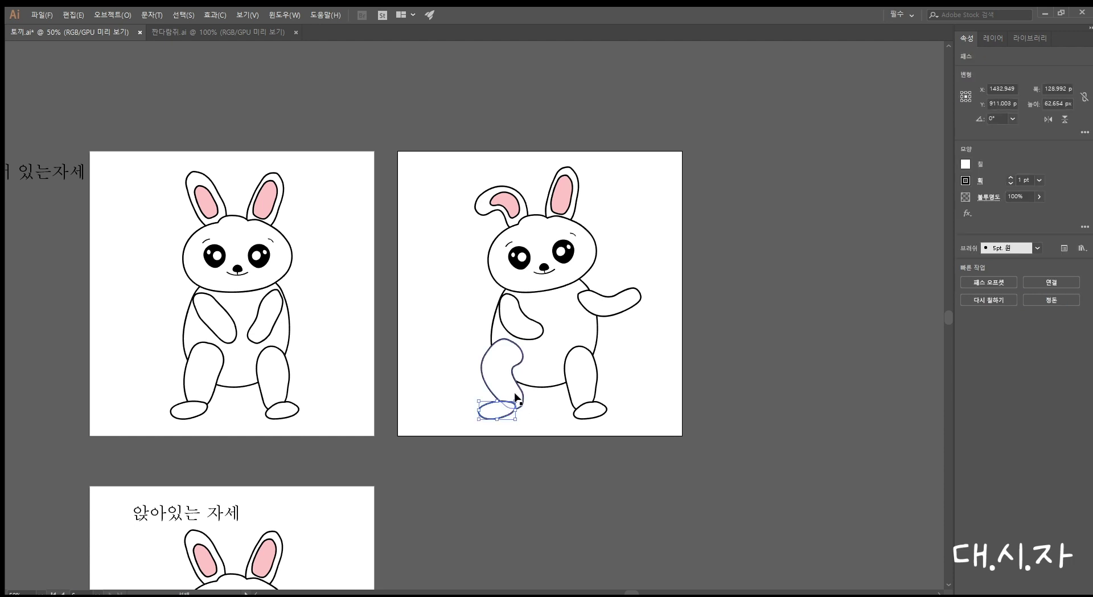
{"action": "left_click_drag", "start_coordinate": [518, 395], "coordinate": [516, 412]}
{"action": "left_click", "coordinate": [547, 437]}
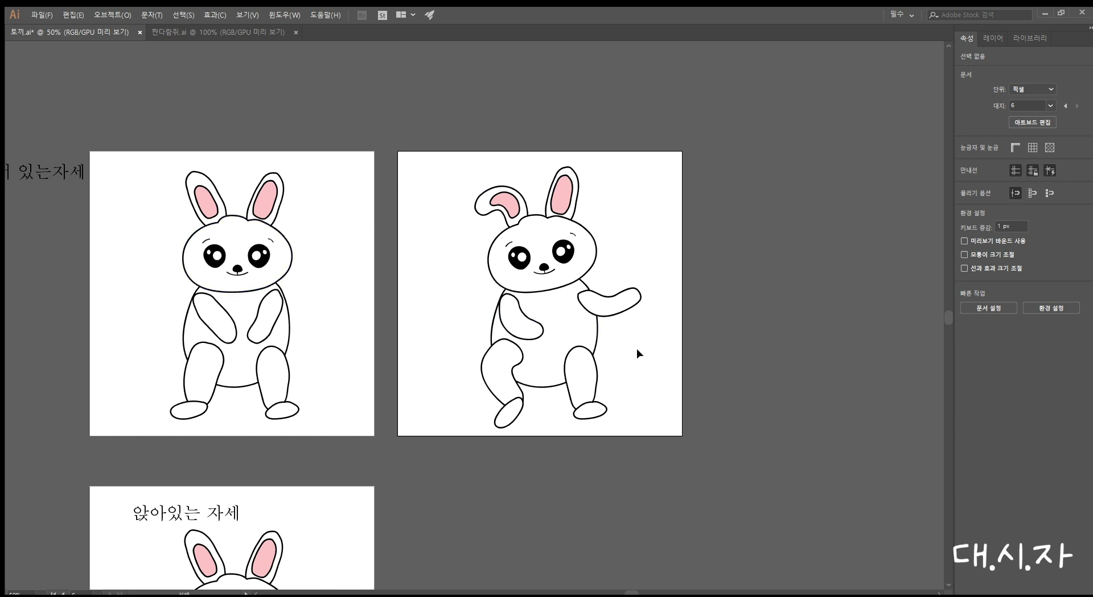
{"action": "scroll", "coordinate": [530, 359], "scroll_direction": "down", "scroll_amount": 1}
{"action": "left_click_drag", "start_coordinate": [586, 329], "coordinate": [533, 342]}
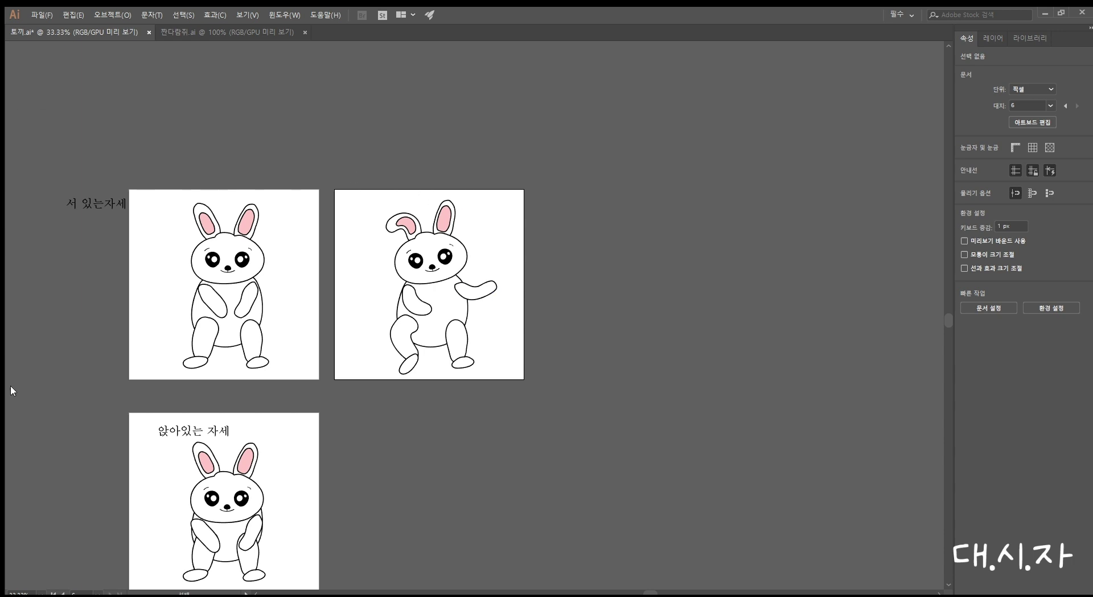
Delete the extra artboard 07 from a first duplication attempt and zoom to 50%
{"action": "key", "text": "shift+o"}
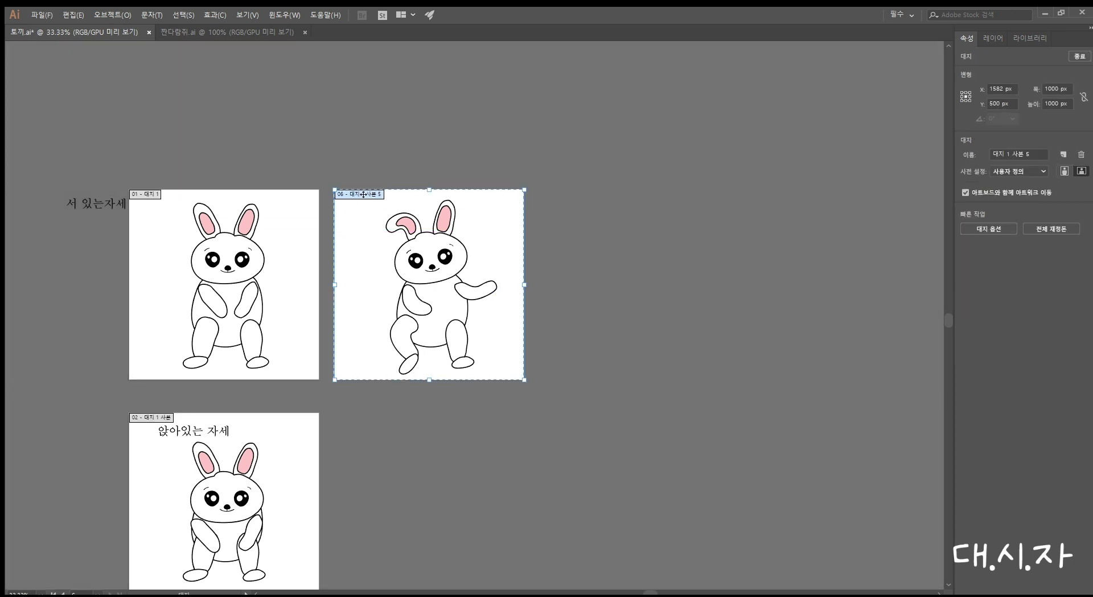
{"action": "left_click_drag", "start_coordinate": [363, 194], "coordinate": [574, 207]}
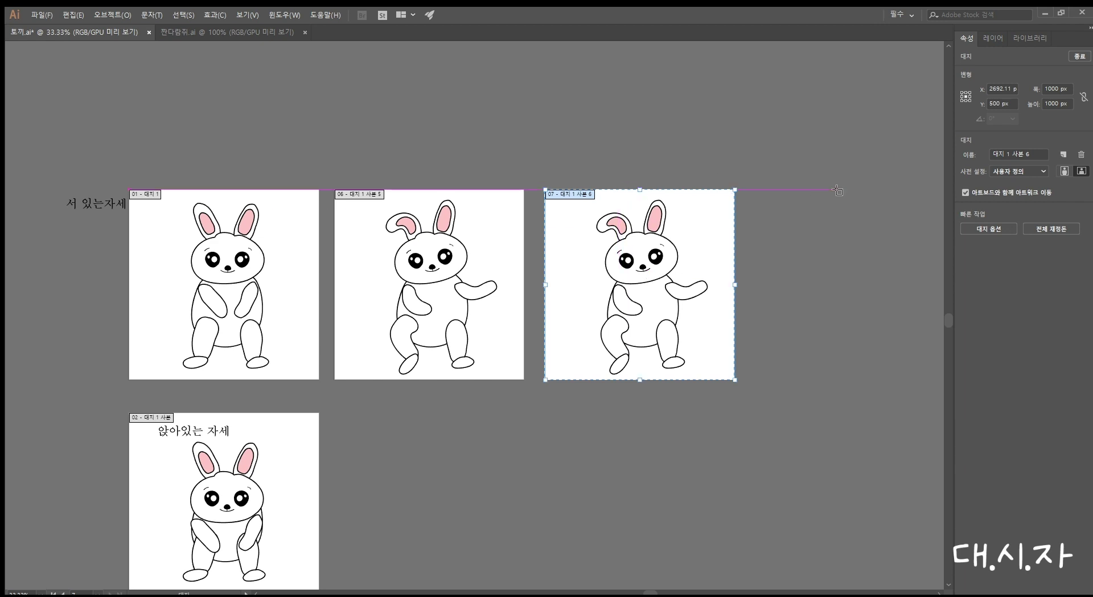
{"action": "key", "text": "ctrl+z"}
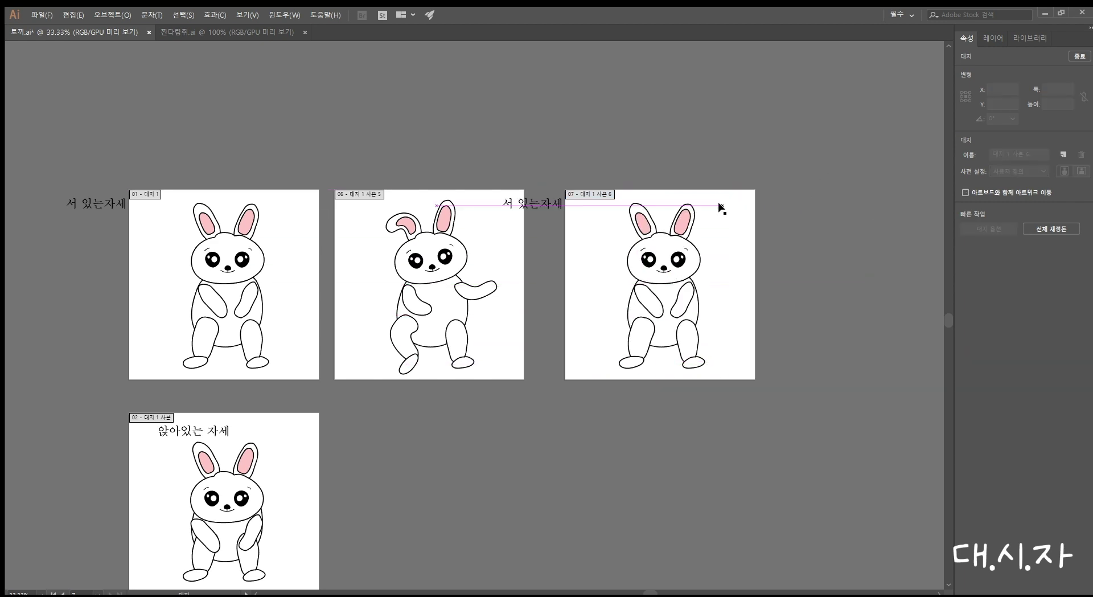
{"action": "left_click", "coordinate": [604, 195]}
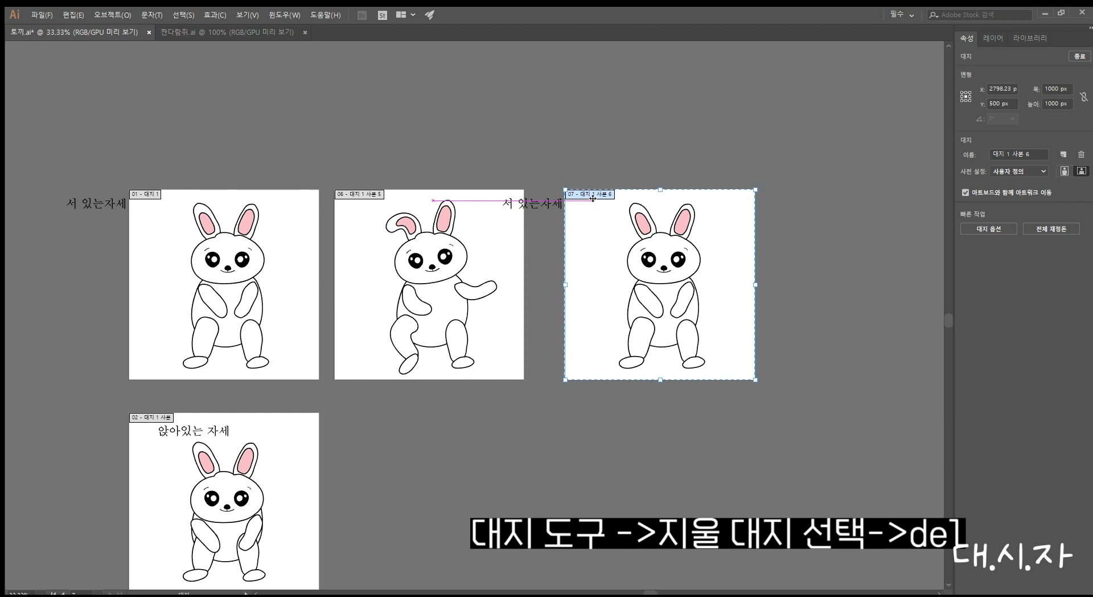
{"action": "key", "text": "Delete"}
{"action": "key", "text": "Escape"}
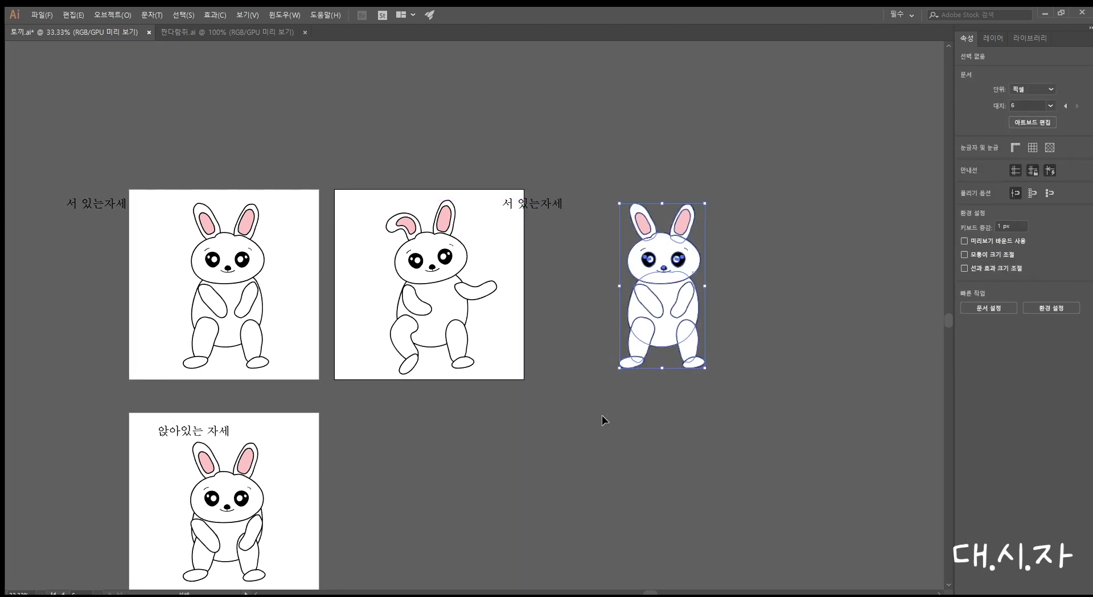
{"action": "left_click", "coordinate": [603, 415]}
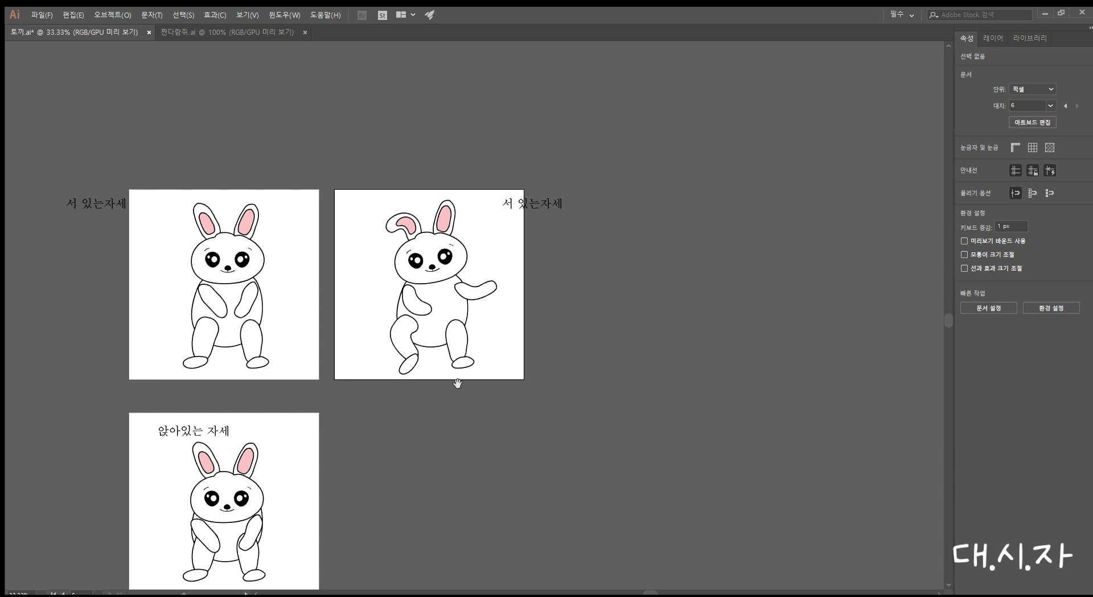
{"action": "key", "text": "ctrl+plus"}
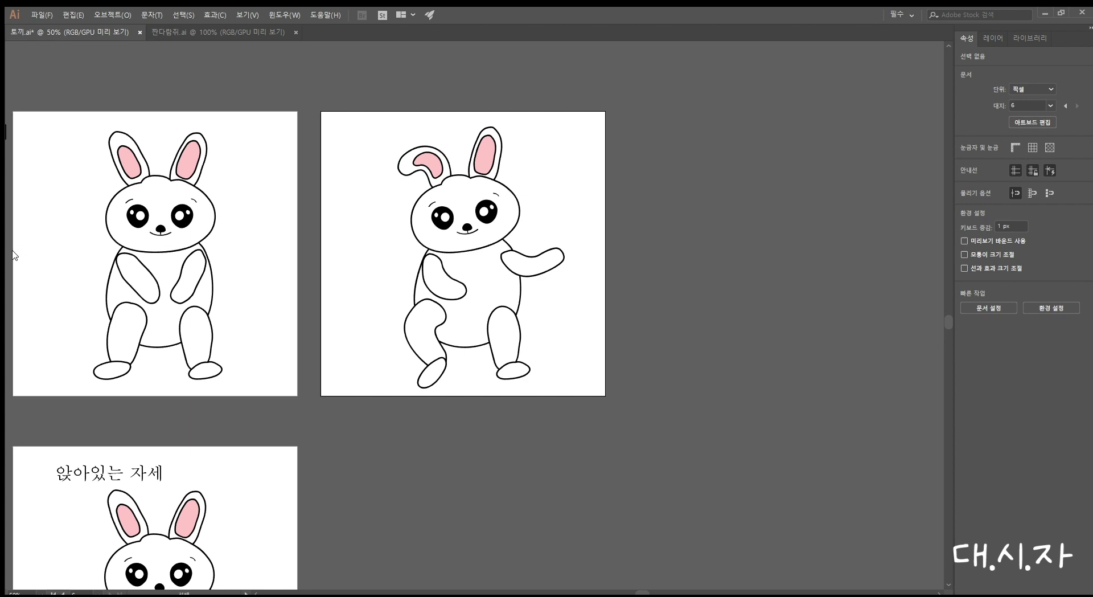
Duplicate the dancing rabbit's artboard as artboard 07 to its right
{"action": "key", "text": "shift+o"}
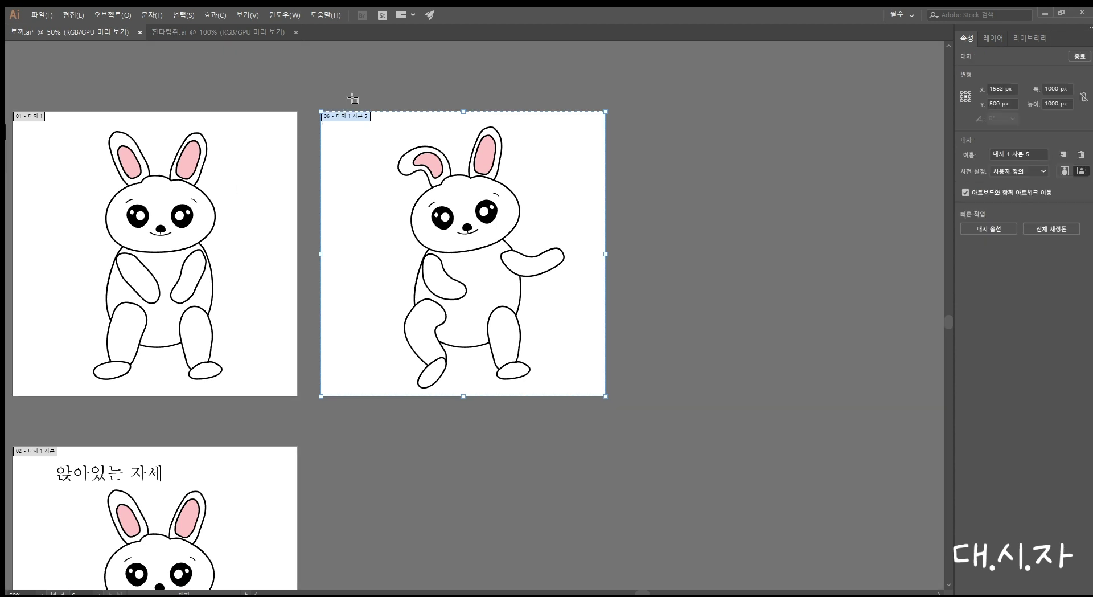
{"action": "left_click_drag", "start_coordinate": [347, 117], "coordinate": [646, 111]}
{"action": "left_click_drag", "start_coordinate": [396, 187], "coordinate": [192, 189]}
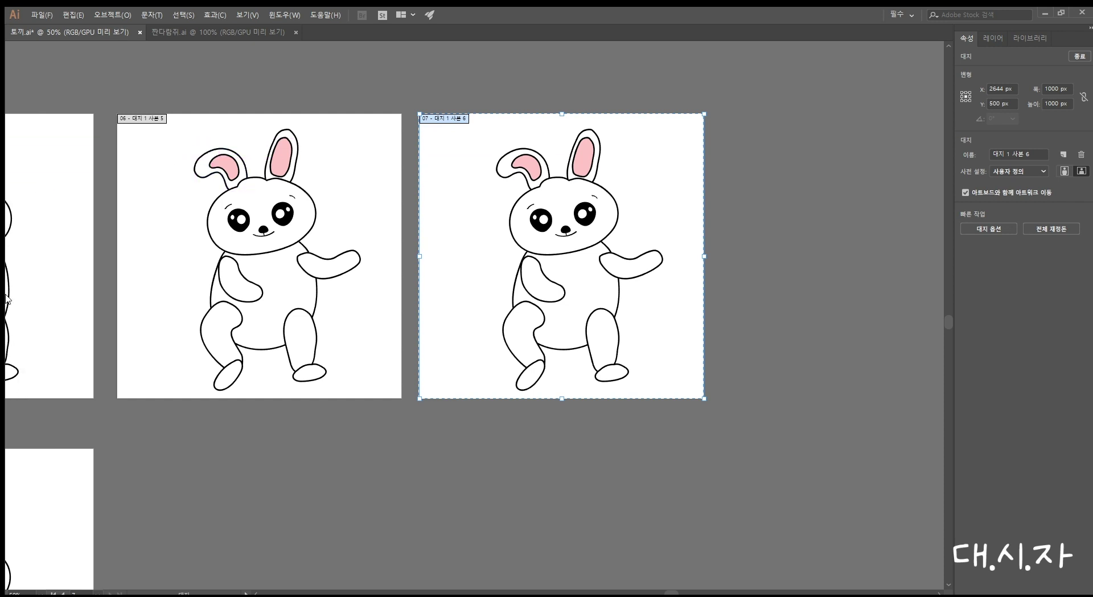
Puppet Warp the copied rabbit's floppy left ear back upright
{"action": "key", "text": "v"}
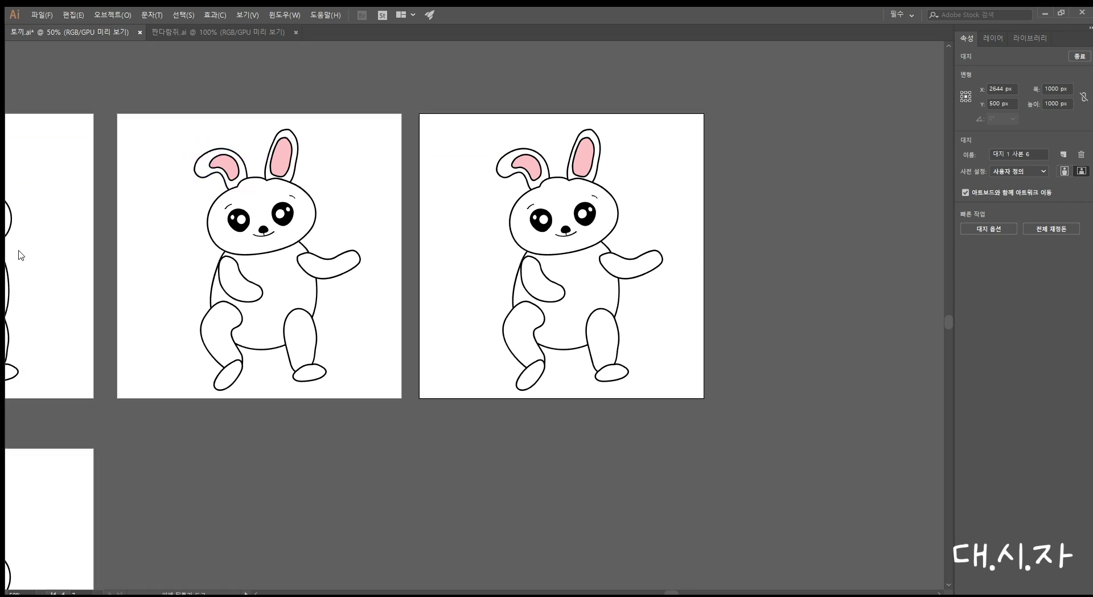
{"action": "left_click", "coordinate": [506, 177]}
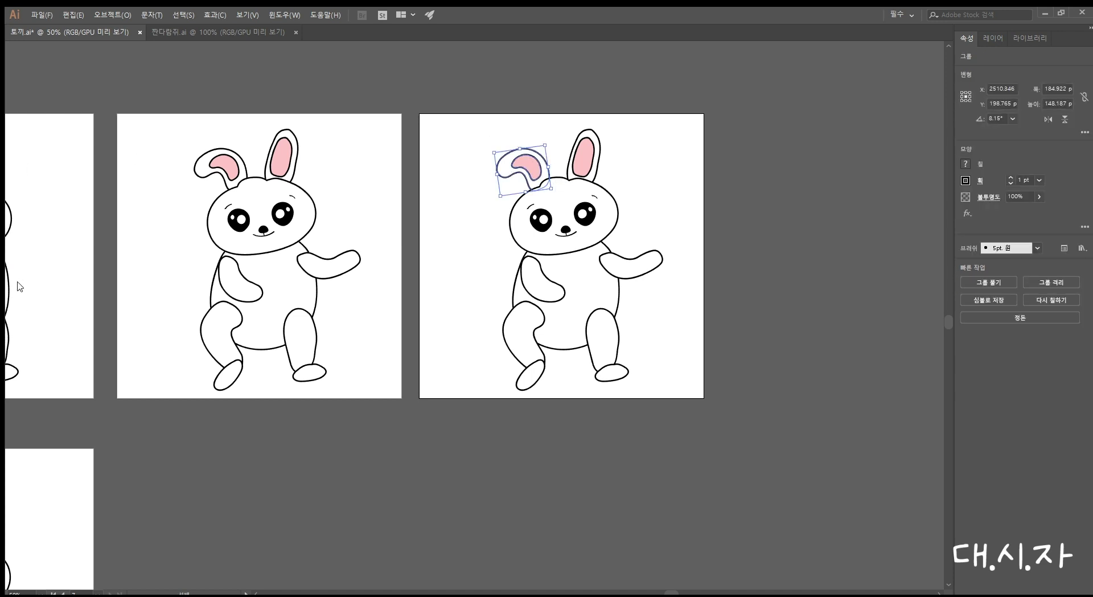
{"action": "left_click", "coordinate": [12, 260]}
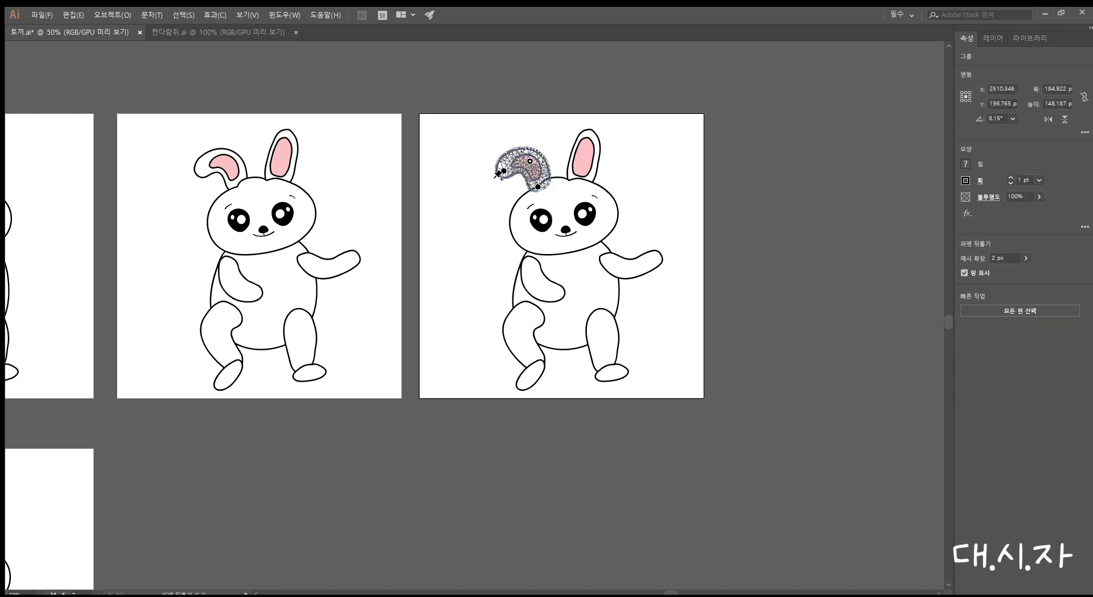
{"action": "left_click_drag", "start_coordinate": [500, 169], "coordinate": [535, 184]}
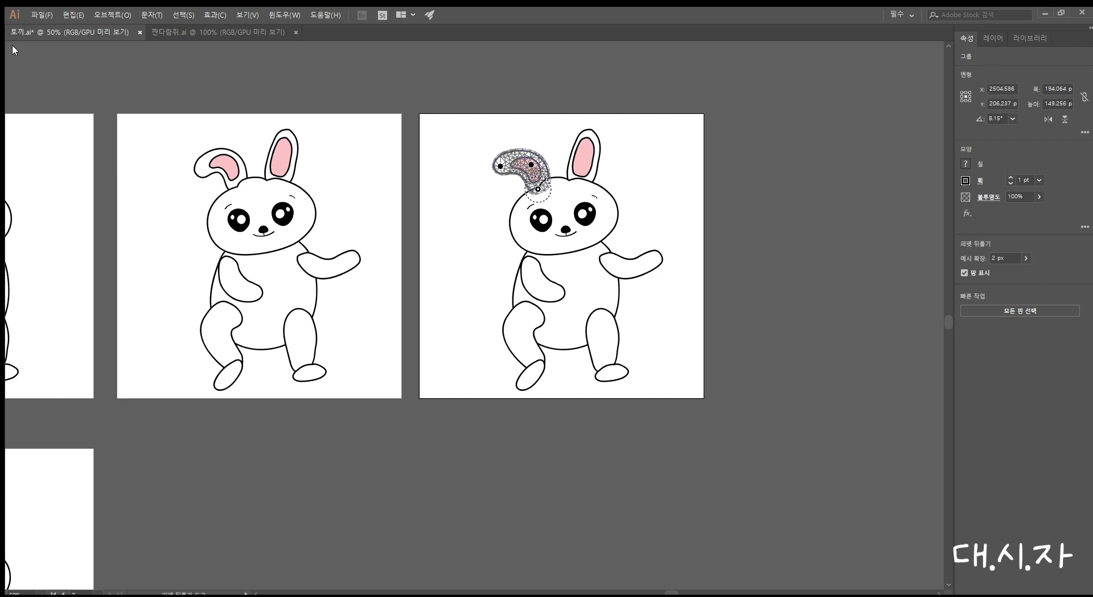
{"action": "key", "text": "v"}
Pin the right ear at tip, middle and base and tilt it slightly outward
{"action": "left_click", "coordinate": [569, 146]}
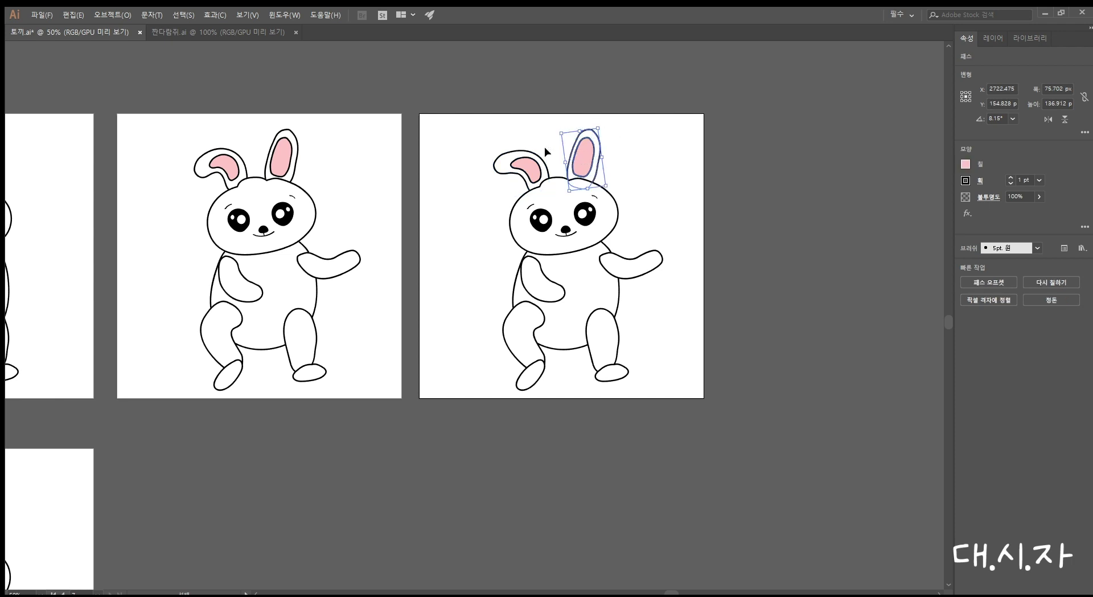
{"action": "key", "text": "w"}
{"action": "left_click", "coordinate": [591, 135]}
{"action": "left_click", "coordinate": [583, 152]}
{"action": "left_click", "coordinate": [581, 184]}
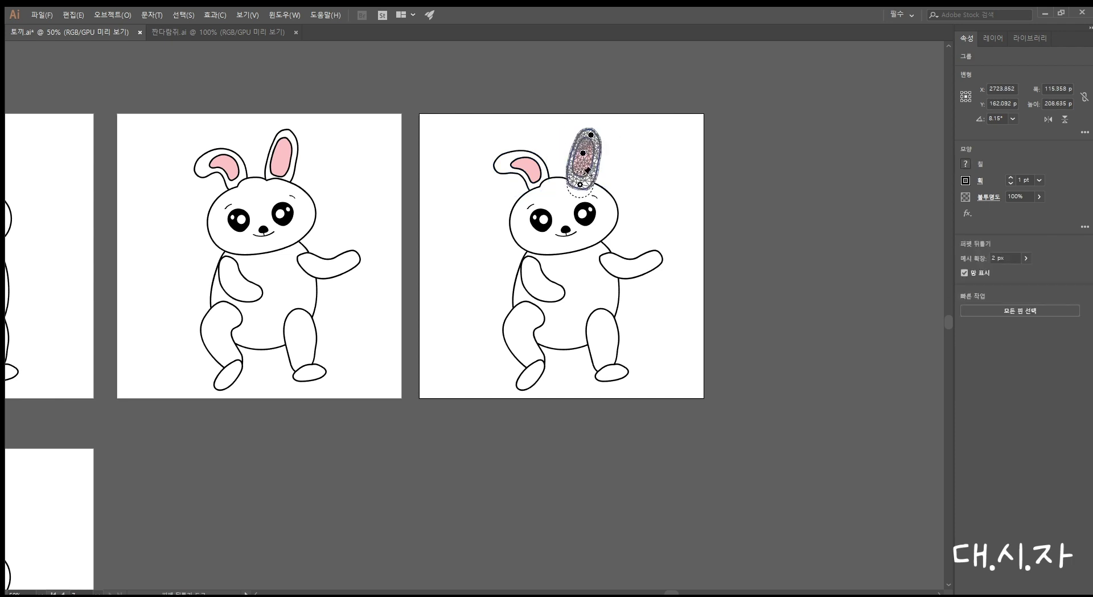
{"action": "left_click_drag", "start_coordinate": [581, 151], "coordinate": [587, 133]}
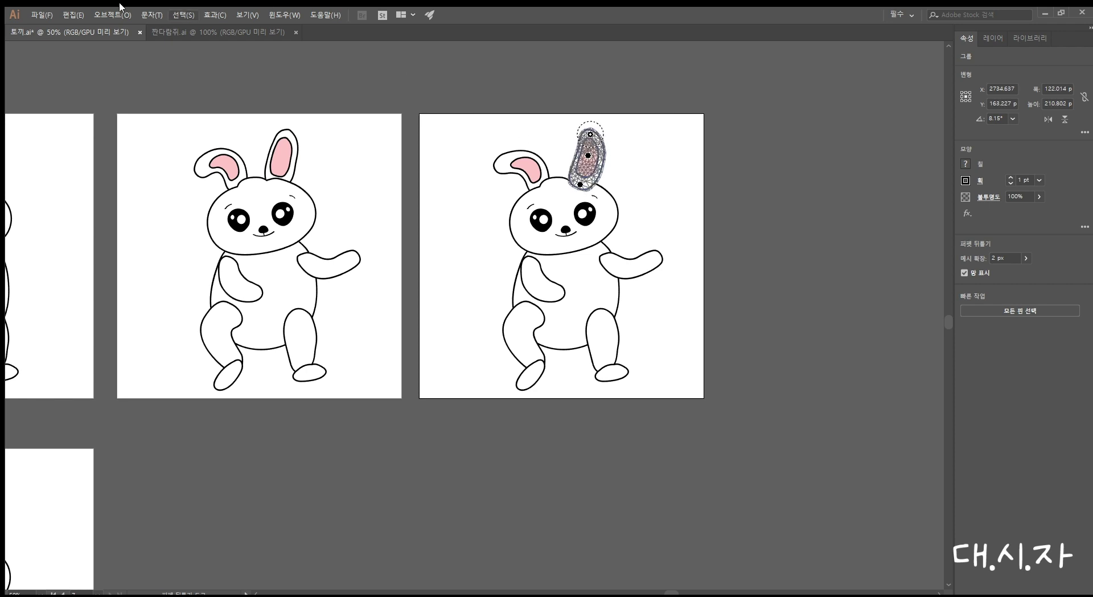
{"action": "key", "text": "v"}
{"action": "left_click", "coordinate": [653, 177]}
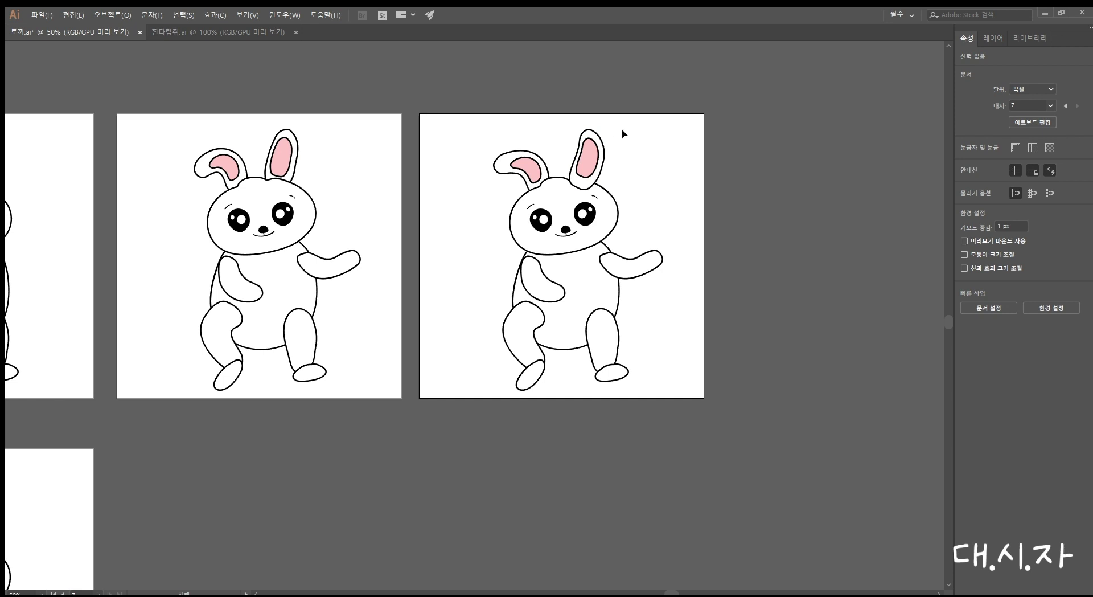
Tilt the copied rabbit's head slightly
{"action": "left_click", "coordinate": [582, 165]}
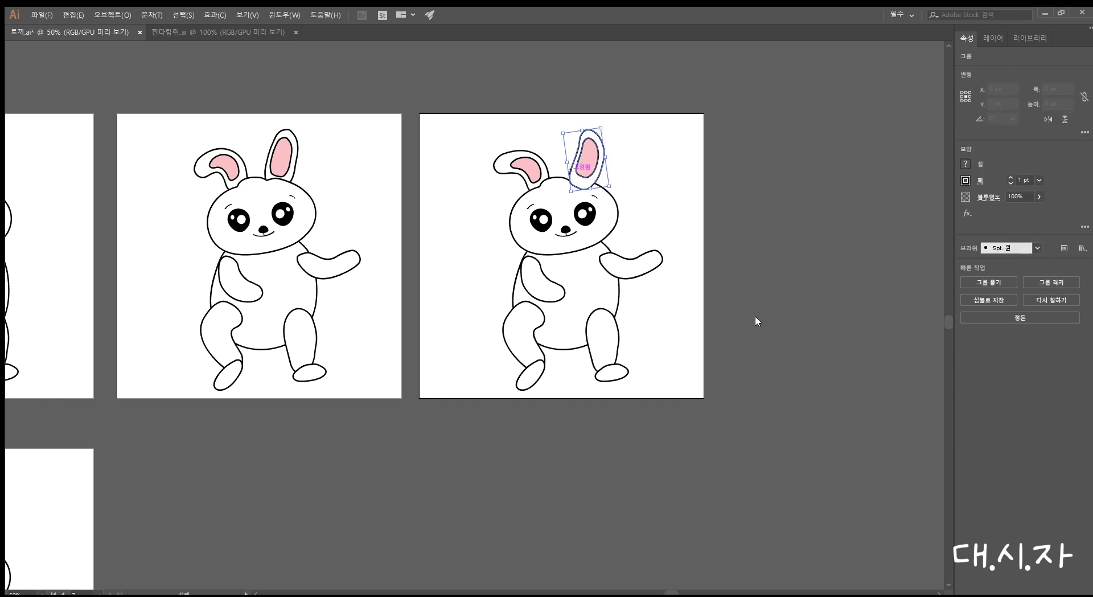
{"action": "left_click", "coordinate": [689, 199]}
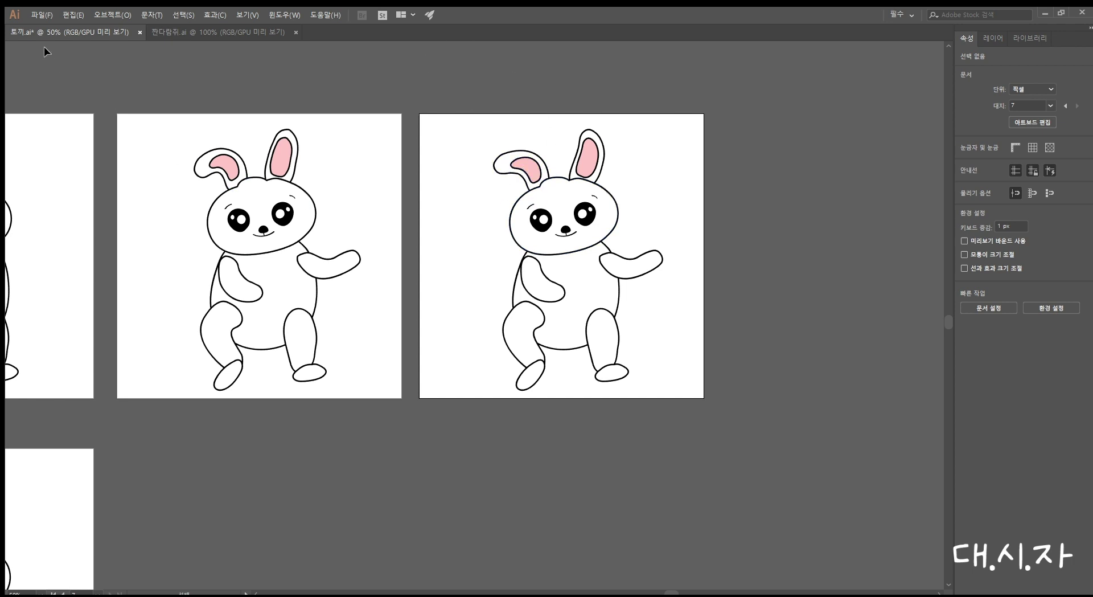
{"action": "left_click", "coordinate": [603, 200]}
{"action": "left_click_drag", "start_coordinate": [622, 176], "coordinate": [625, 176]}
{"action": "left_click", "coordinate": [664, 200]}
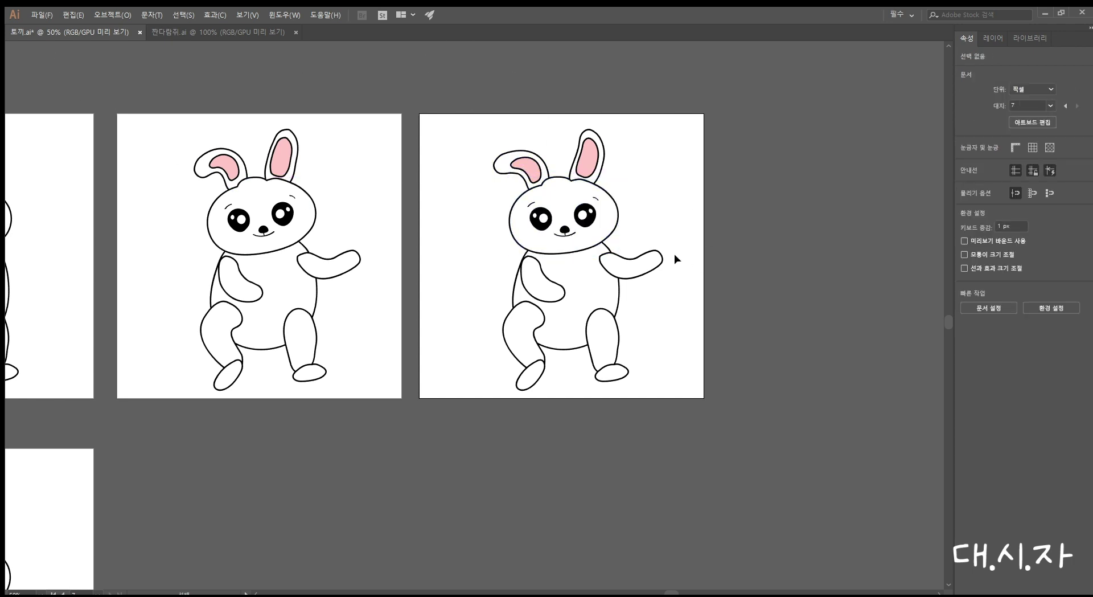
Puppet Warp the left arm into a new pose
{"action": "left_click", "coordinate": [564, 287]}
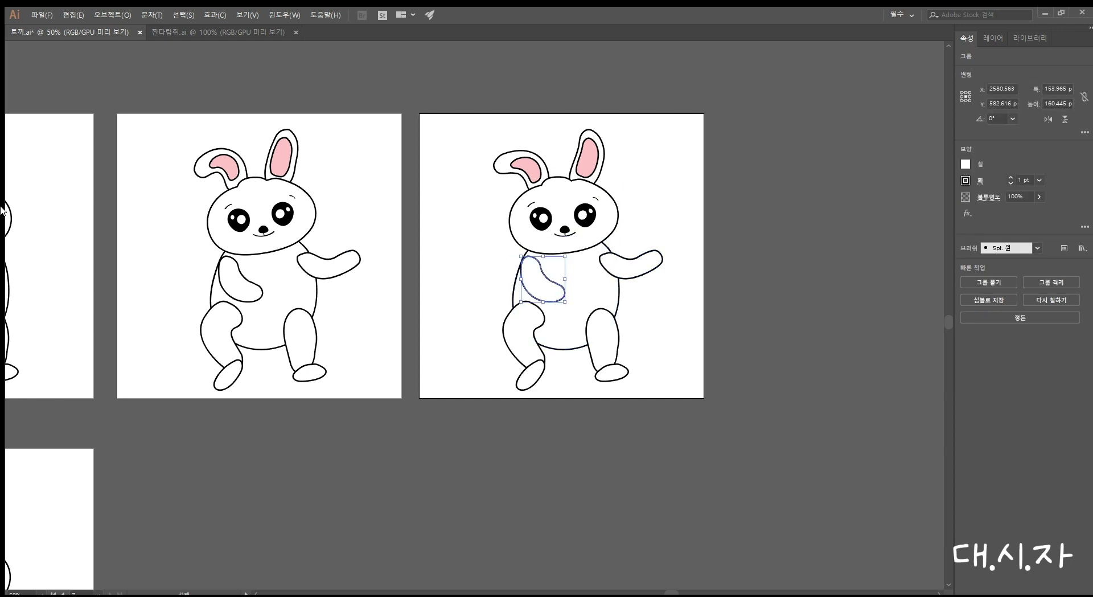
{"action": "left_click", "coordinate": [13, 254]}
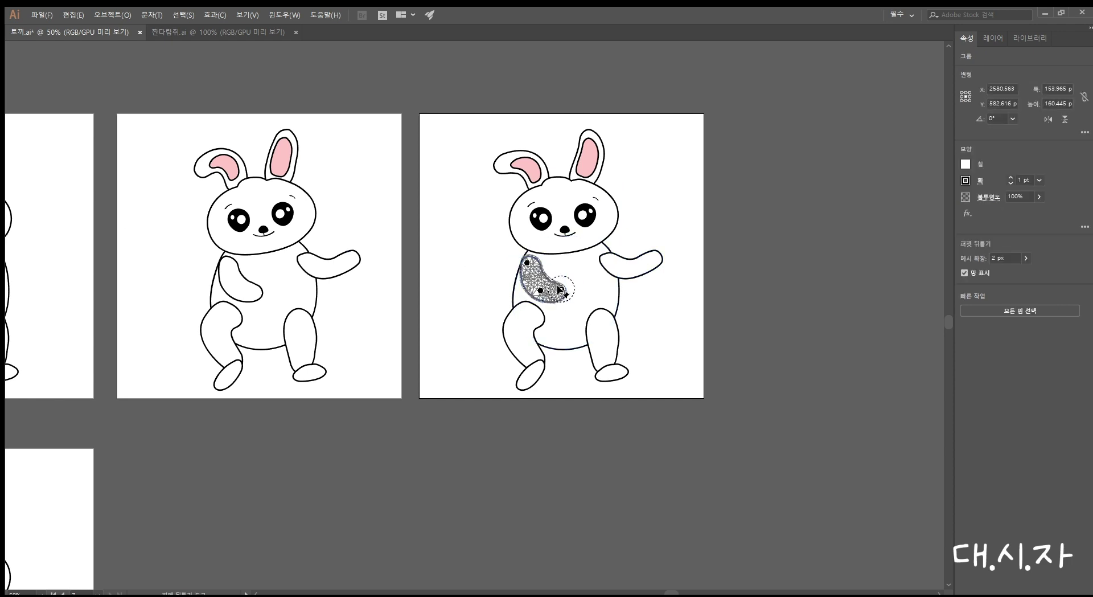
{"action": "left_click_drag", "start_coordinate": [560, 289], "coordinate": [537, 291]}
{"action": "left_click", "coordinate": [3, 45]}
{"action": "left_click", "coordinate": [720, 286]}
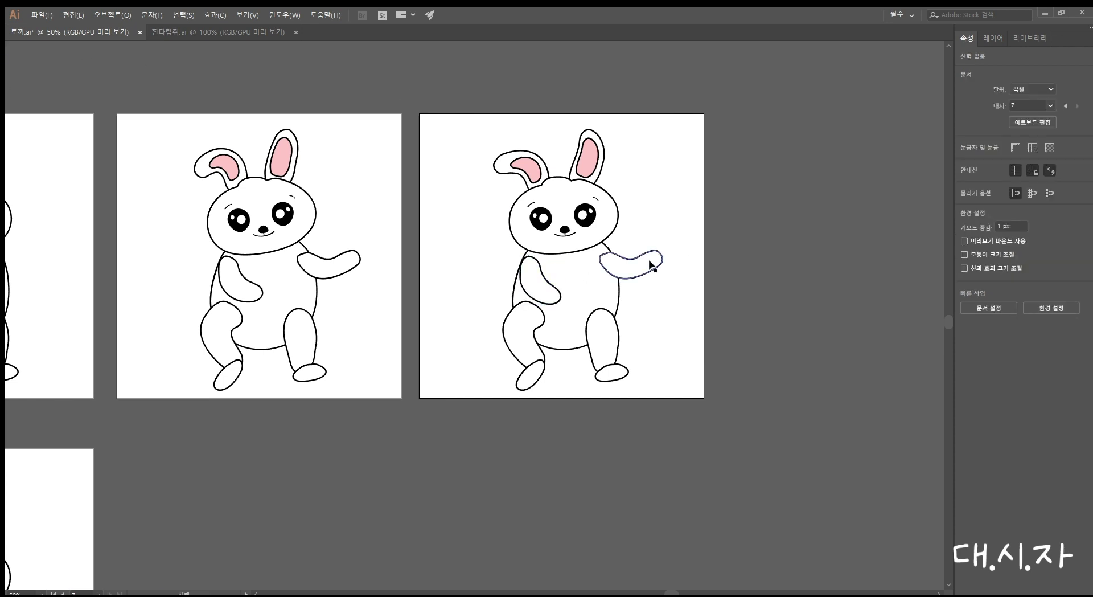
Lower the raised right arm into a straighter pose
{"action": "left_click", "coordinate": [650, 262]}
{"action": "left_click", "coordinate": [4, 257]}
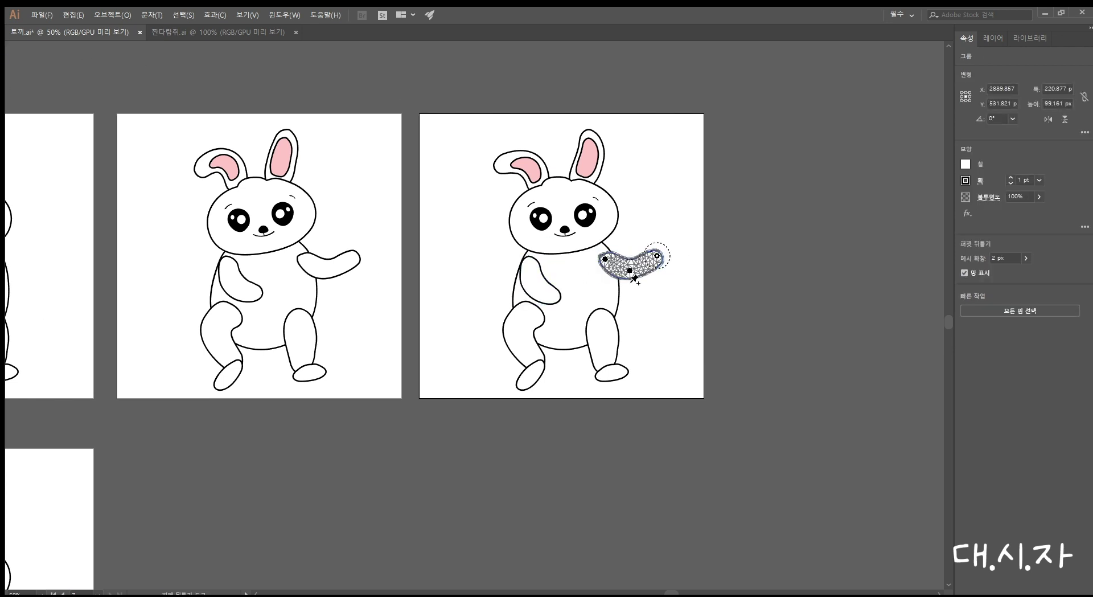
{"action": "left_click_drag", "start_coordinate": [655, 259], "coordinate": [627, 274]}
{"action": "key", "text": "v"}
Warp the left leg and rotate its foot into a stepping pose
{"action": "left_click", "coordinate": [519, 330]}
{"action": "left_click", "coordinate": [4, 256]}
{"action": "left_click_drag", "start_coordinate": [514, 333], "coordinate": [518, 332]}
{"action": "left_click_drag", "start_coordinate": [538, 362], "coordinate": [600, 345]}
{"action": "key", "text": "v"}
{"action": "left_click", "coordinate": [528, 378]}
Puppet Warp the right leg into the new stepping pose
{"action": "left_click", "coordinate": [617, 350]}
{"action": "left_click", "coordinate": [627, 371], "text": "shift"}
{"action": "left_click", "coordinate": [5, 256]}
{"action": "left_click", "coordinate": [602, 319]}
{"action": "left_click", "coordinate": [603, 343]}
{"action": "key", "text": "v"}
{"action": "left_click", "coordinate": [850, 293]}
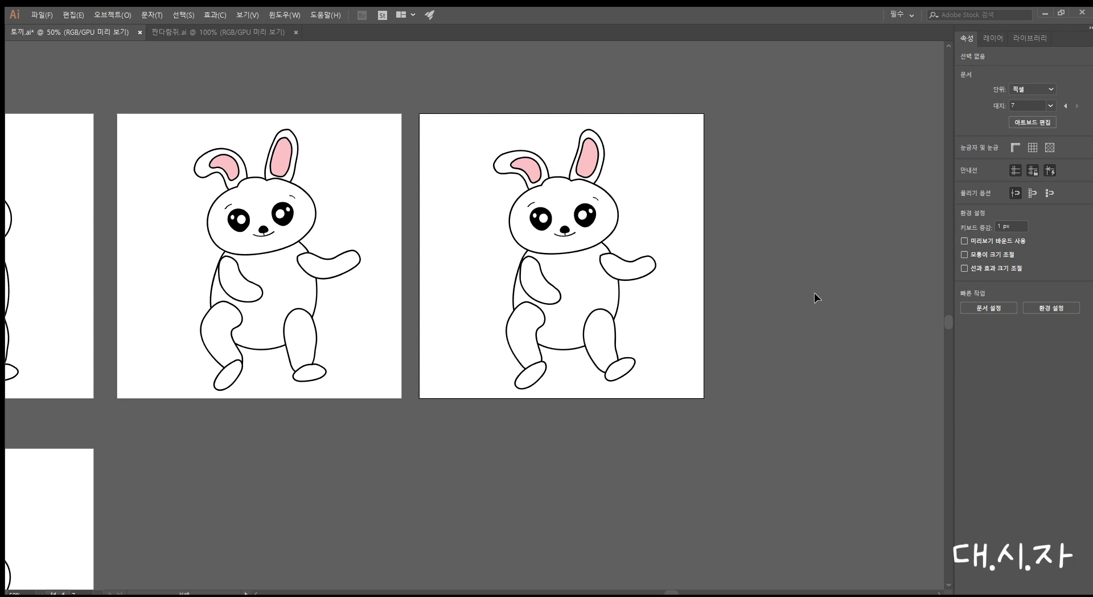
Play the two-frame 토끼.png / 토끼1.png animation in Photoshop's Timeline
{"action": "key", "text": "alt+Tab"}
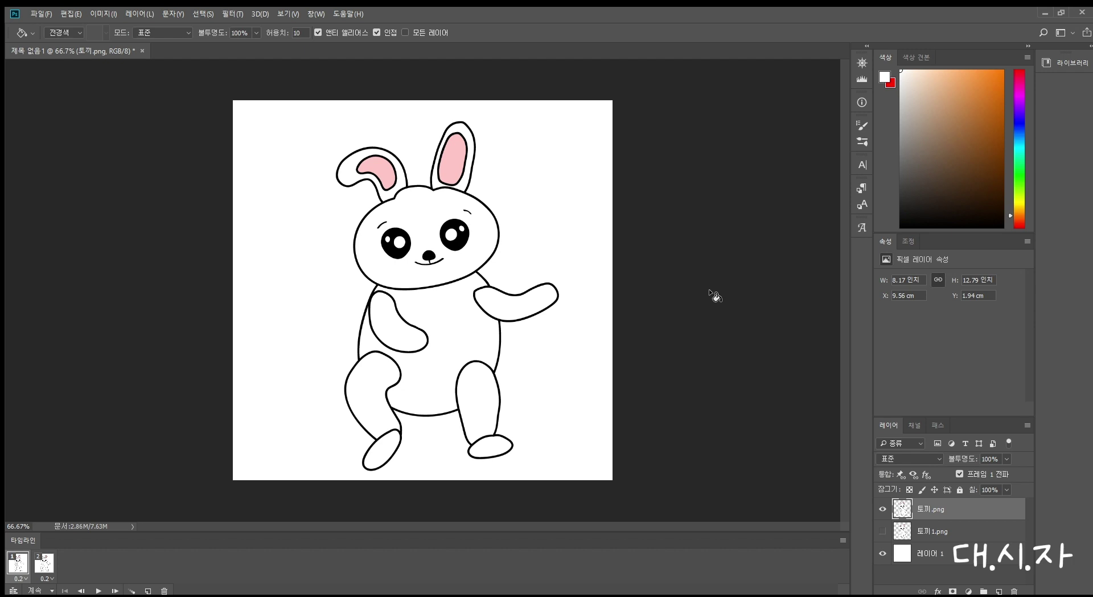
{"action": "left_click", "coordinate": [99, 591]}
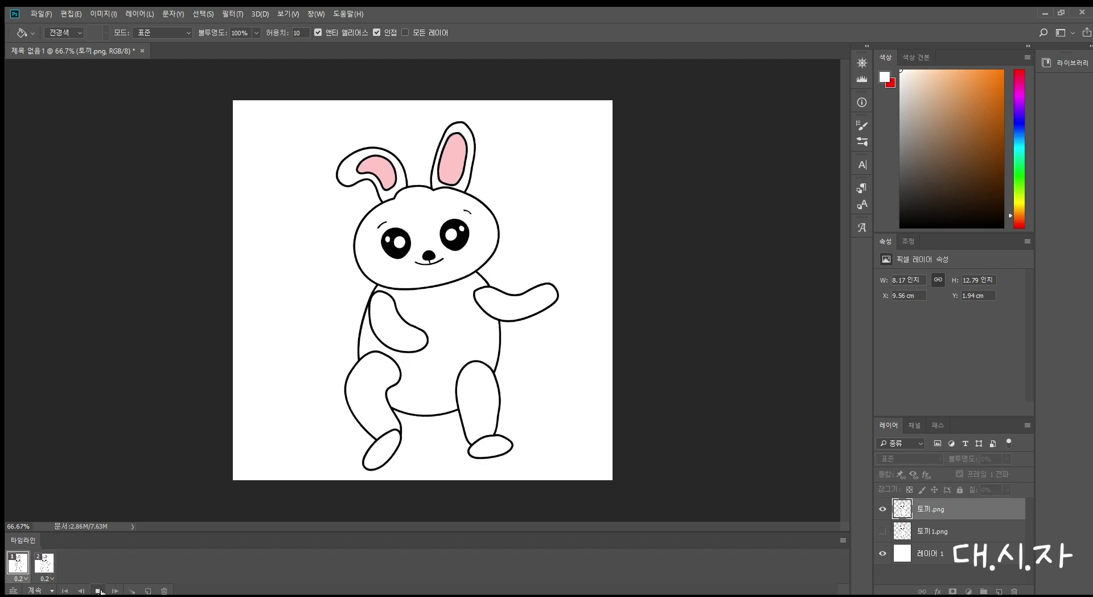